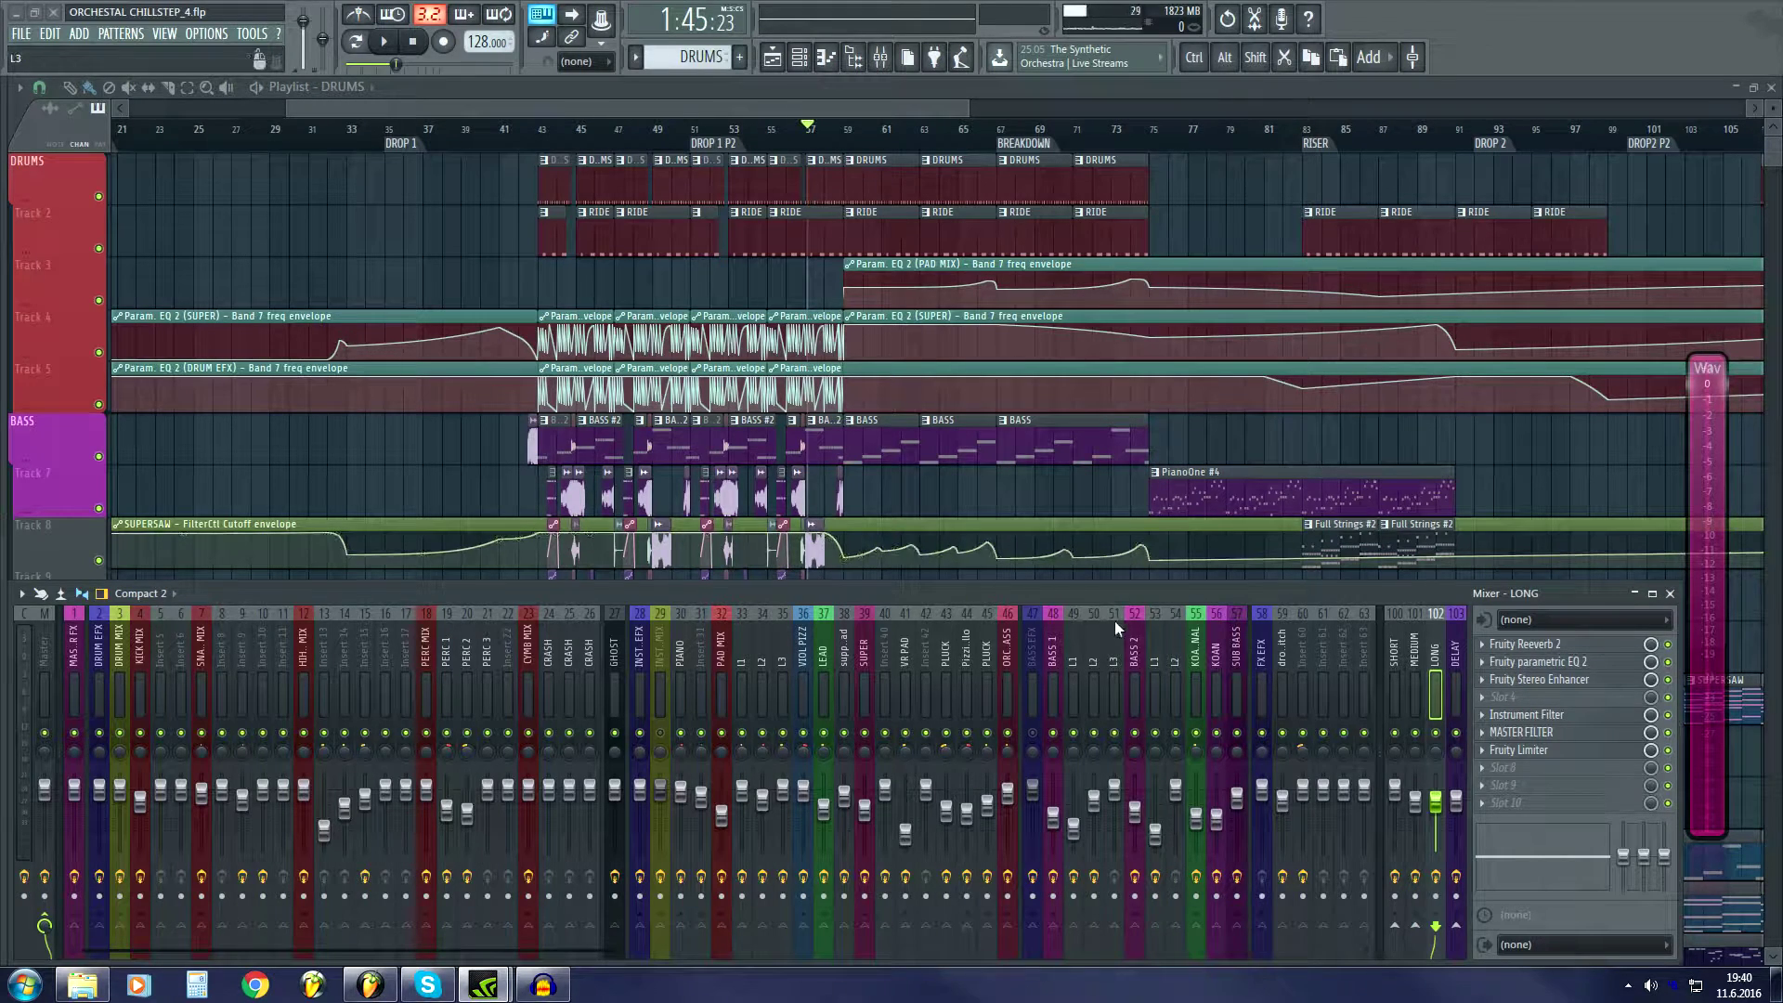
Hide the mixer with F9 to scroll through more of the playlist tracks.
{"action": "key", "text": "F9"}
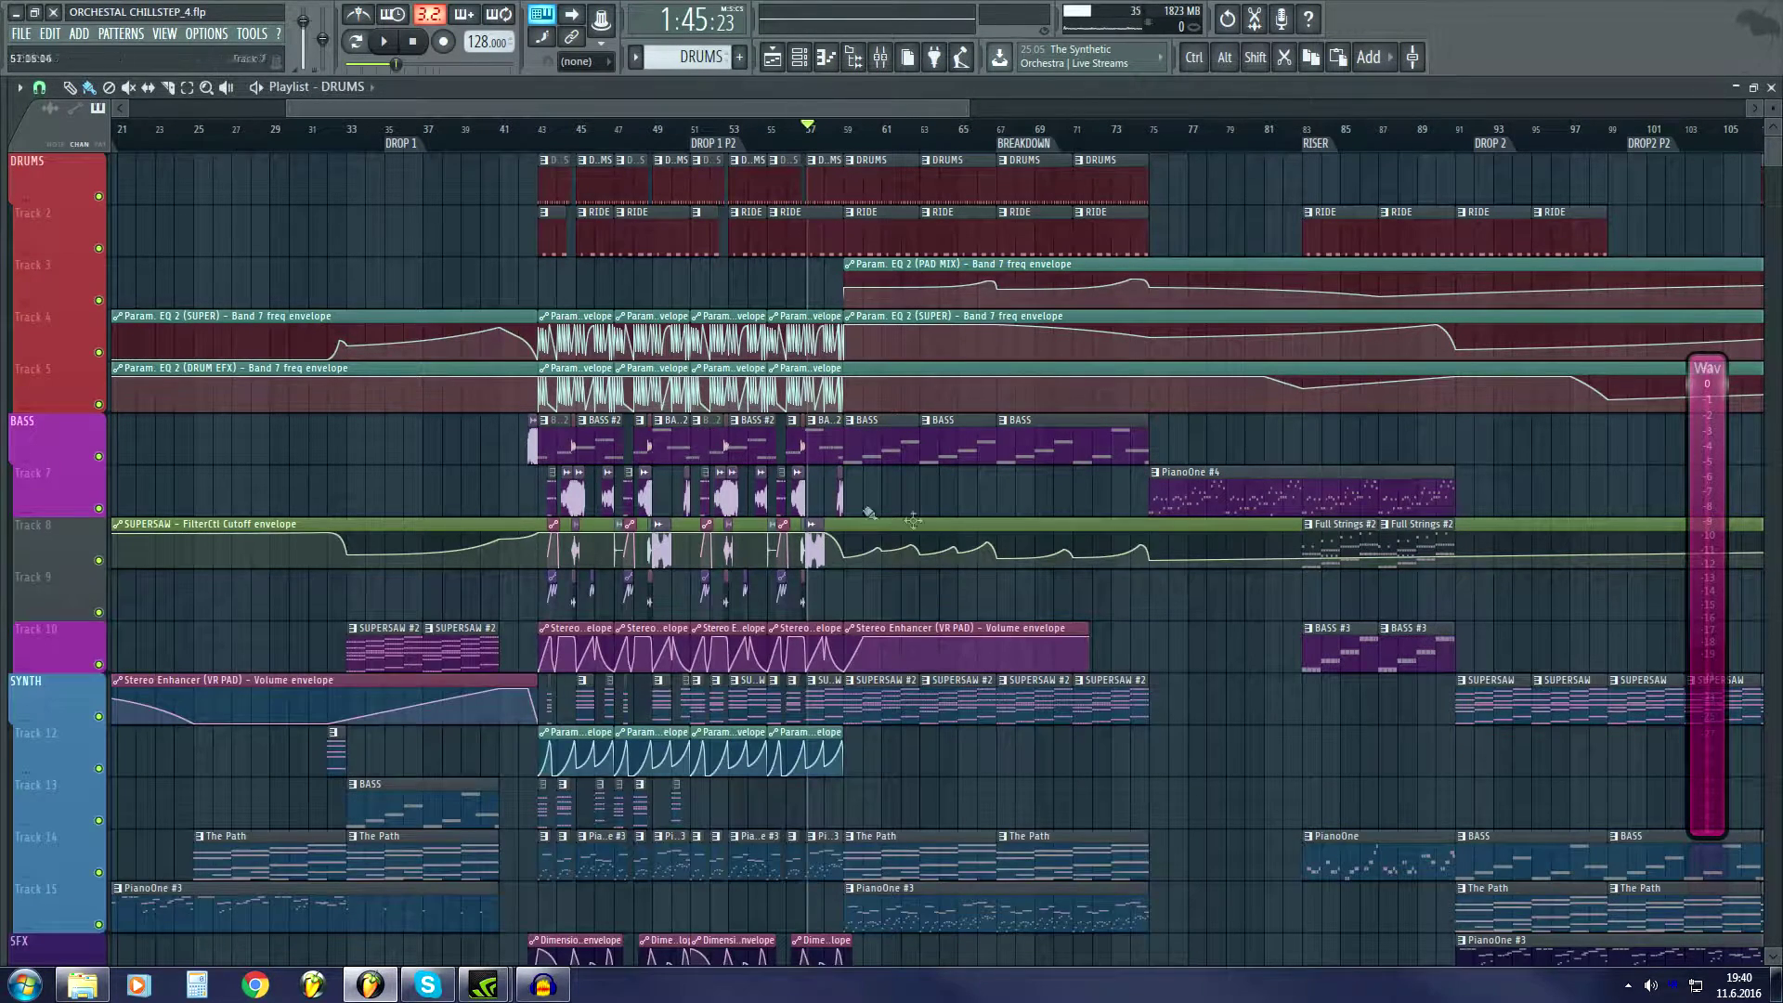
{"action": "key", "text": "F9"}
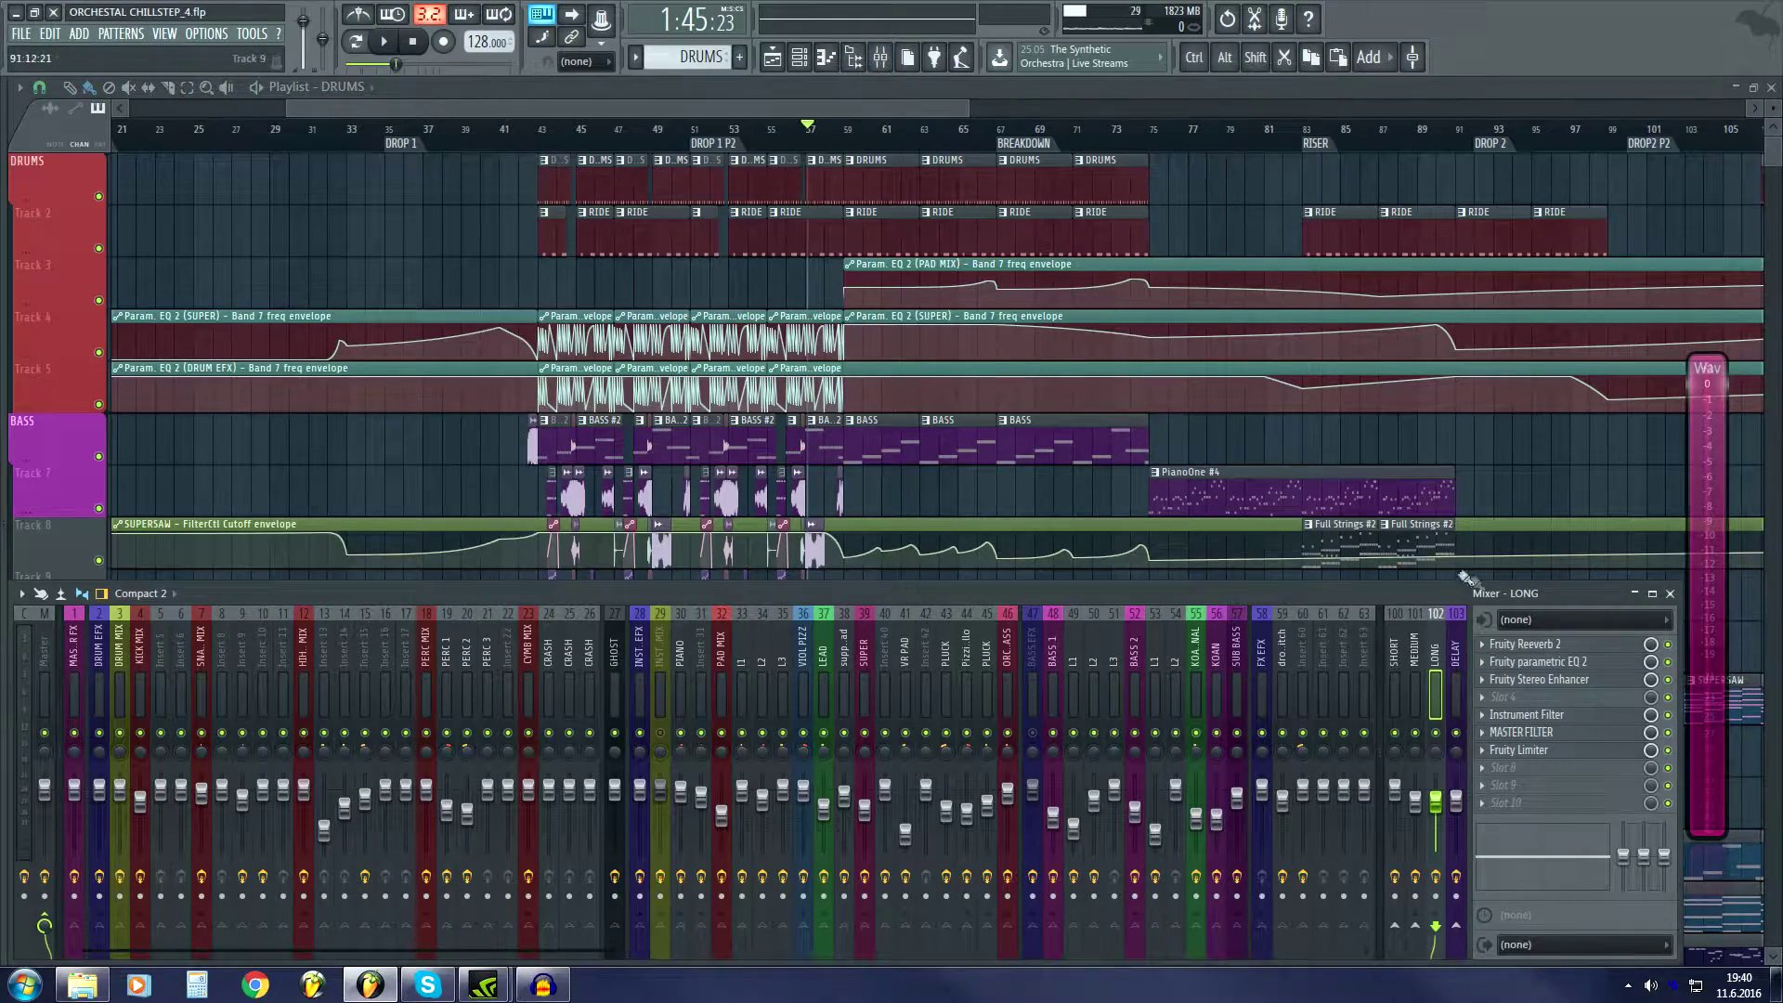
{"action": "key", "text": "F9"}
{"action": "scroll", "coordinate": [687, 136], "scroll_direction": "down", "scroll_amount": 4}
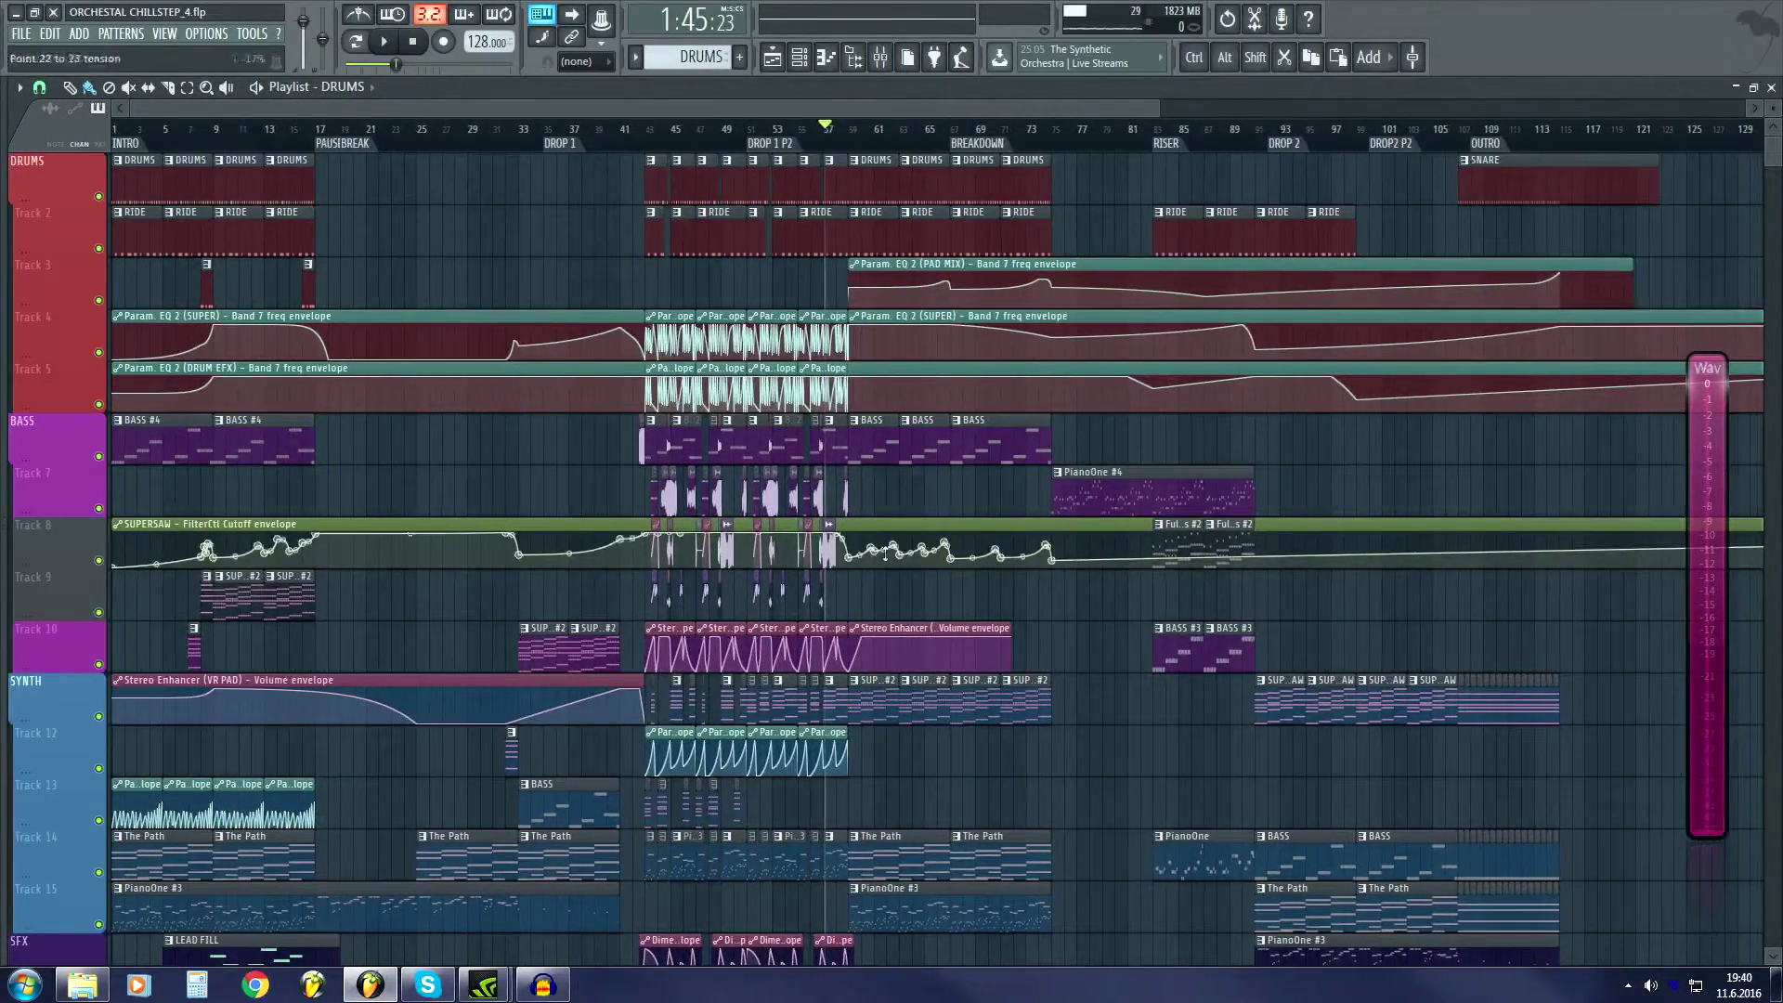
{"action": "scroll", "coordinate": [915, 653], "scroll_direction": "down", "scroll_amount": 5}
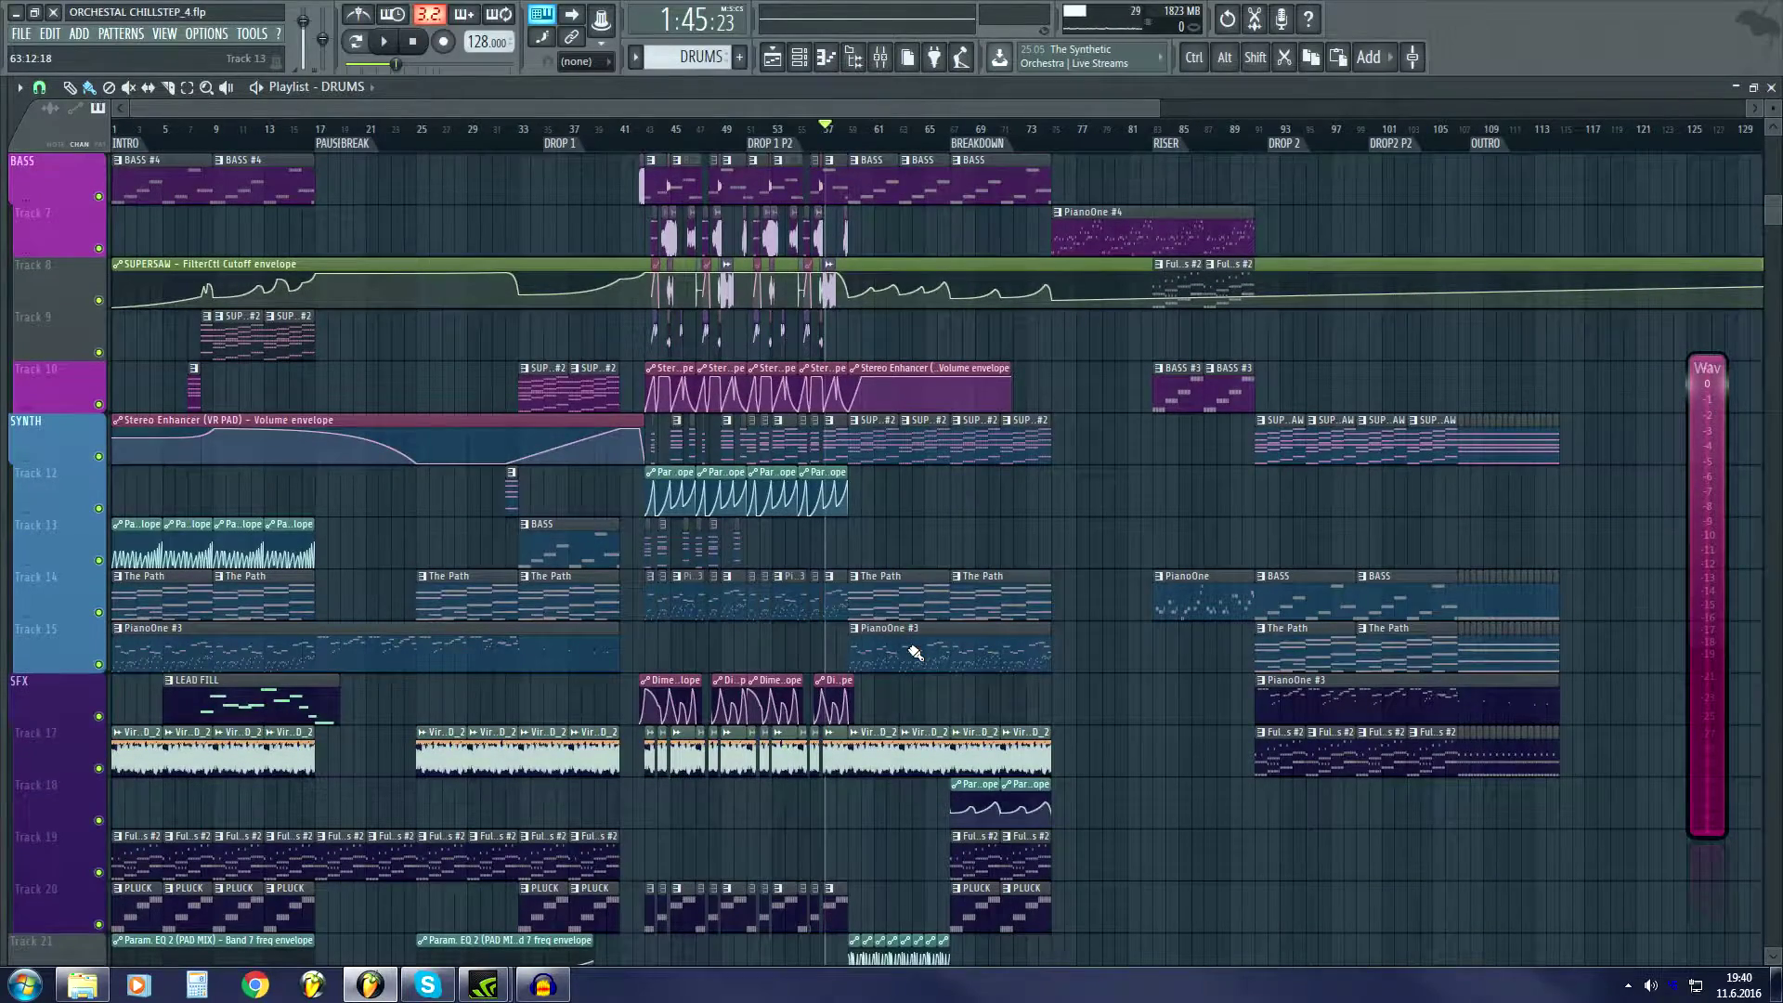
{"action": "scroll", "coordinate": [915, 653], "scroll_direction": "up", "scroll_amount": 5}
{"action": "scroll", "coordinate": [871, 137], "scroll_direction": "up", "scroll_amount": 4}
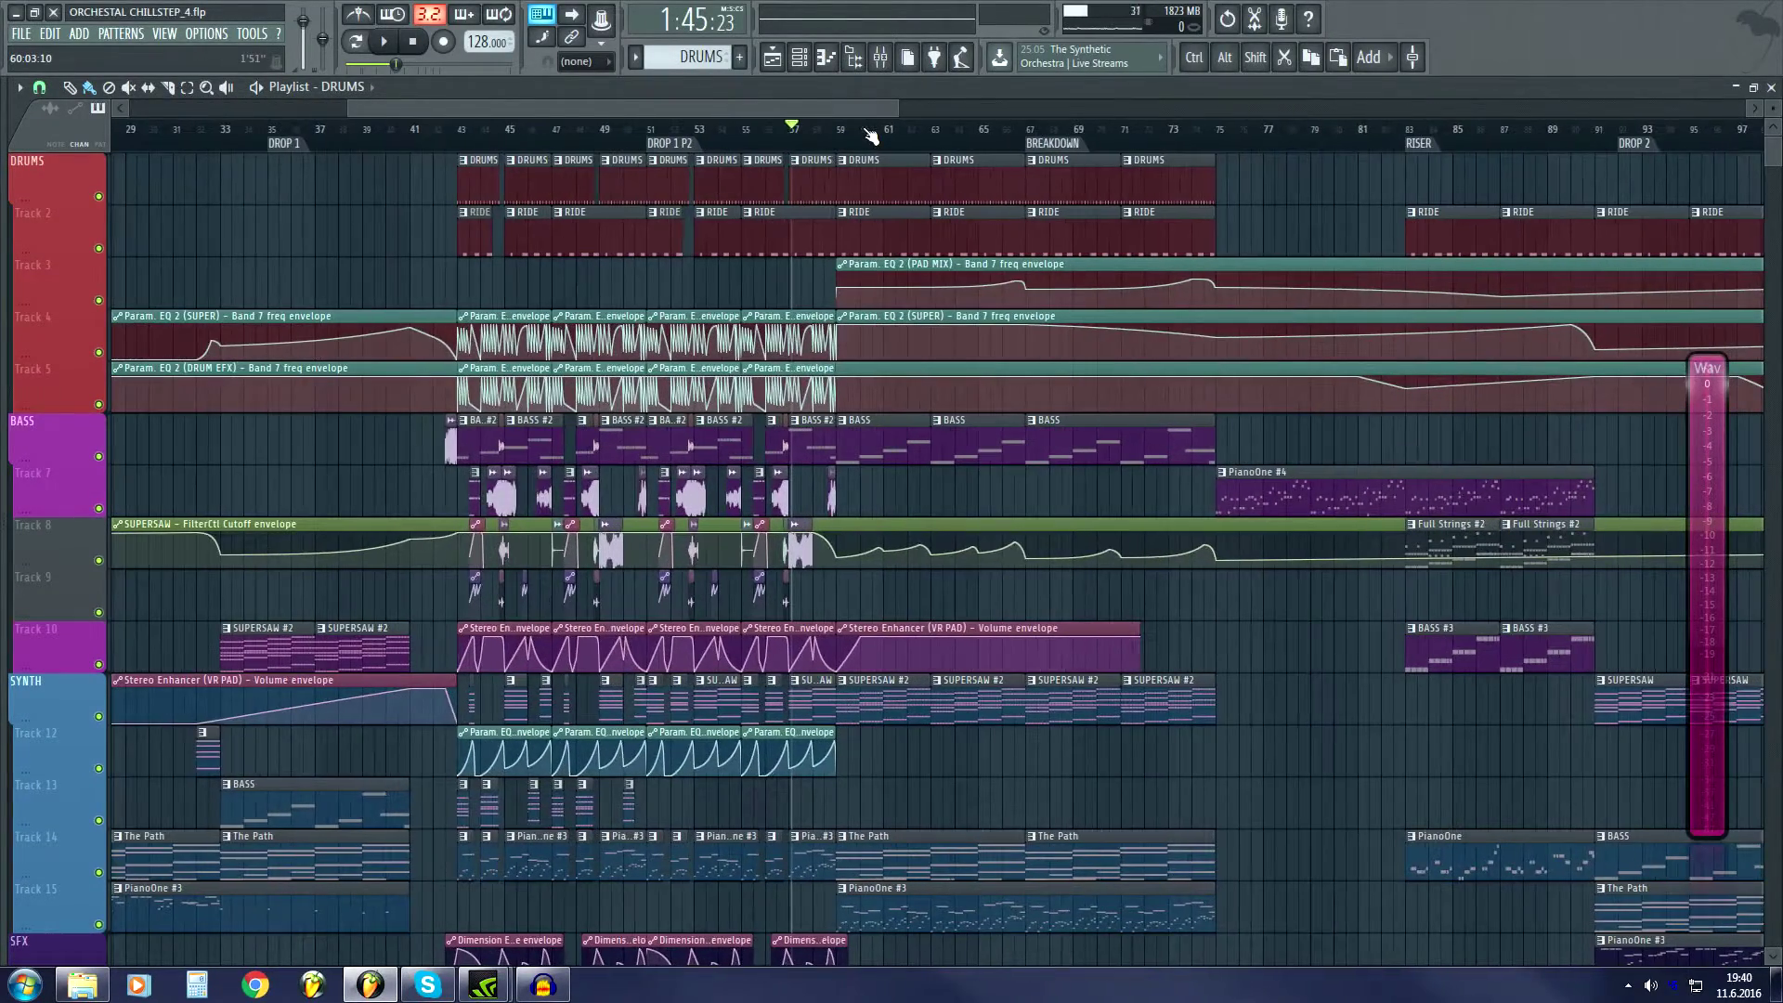
Reopen the mixer and view the MEDIUM, then SHORT reverb buses' effect chains.
{"action": "key", "text": "F9"}
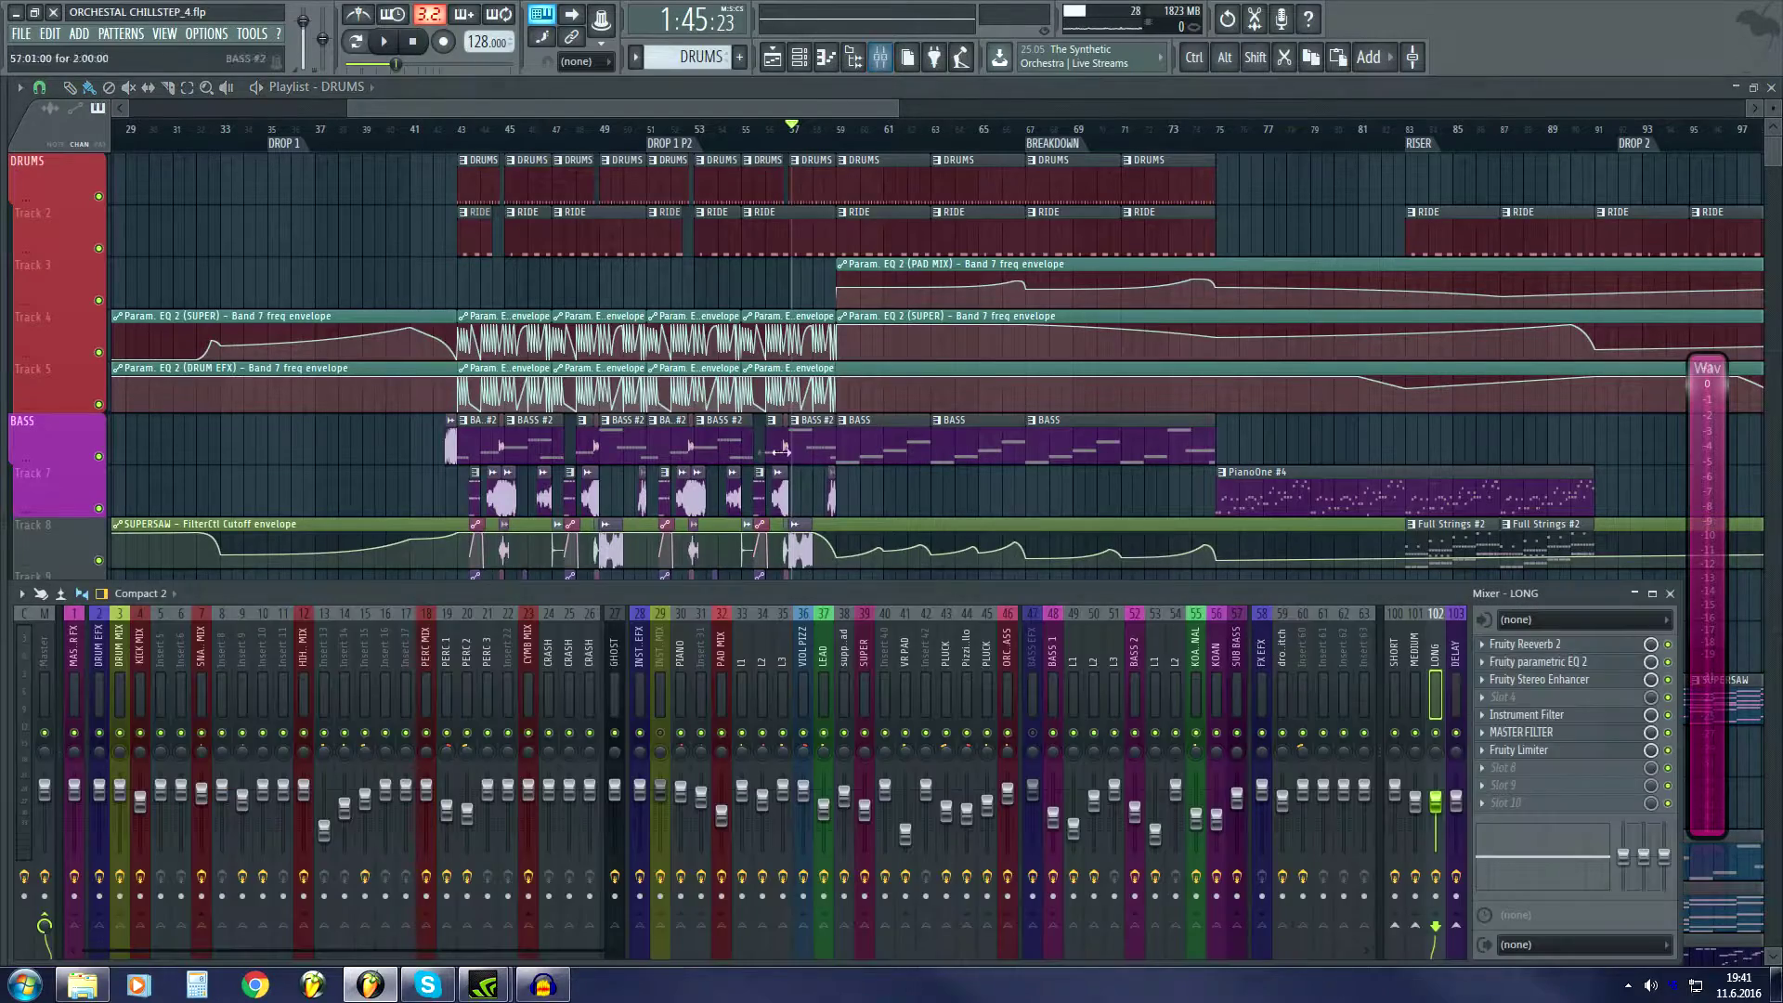
{"action": "scroll", "coordinate": [650, 133], "scroll_direction": "up", "scroll_amount": 1}
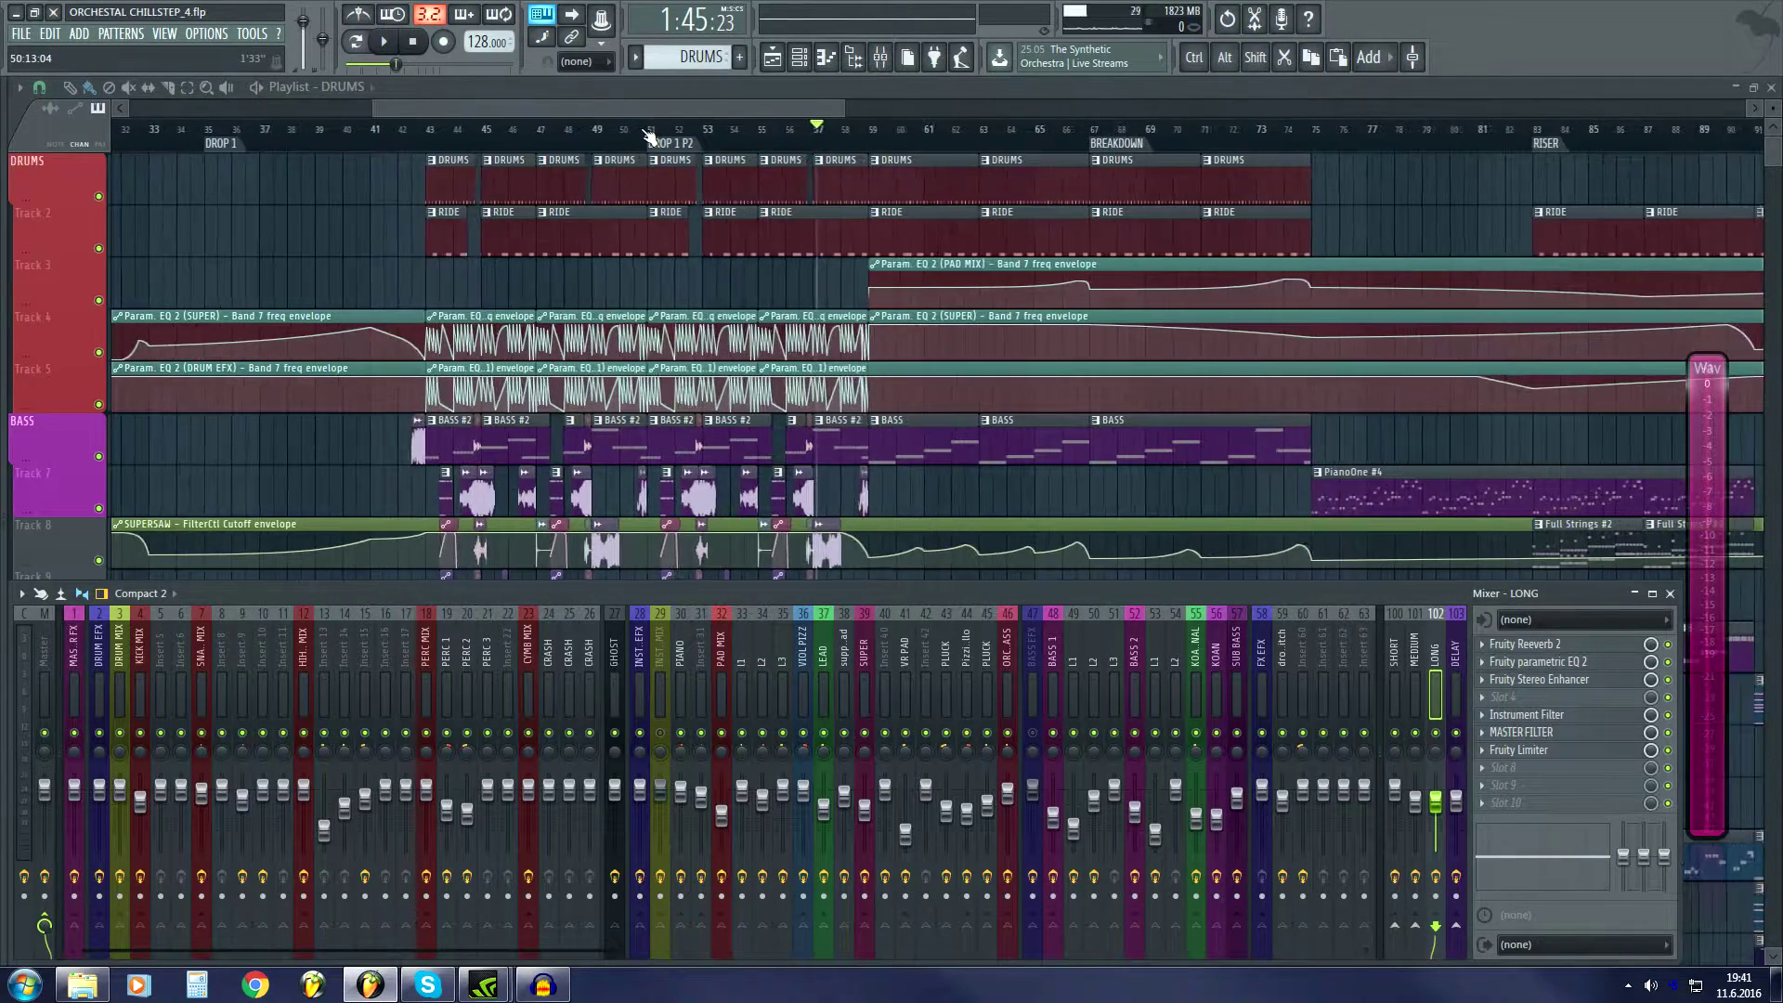
{"action": "left_click", "coordinate": [1414, 698]}
{"action": "left_click", "coordinate": [1397, 698]}
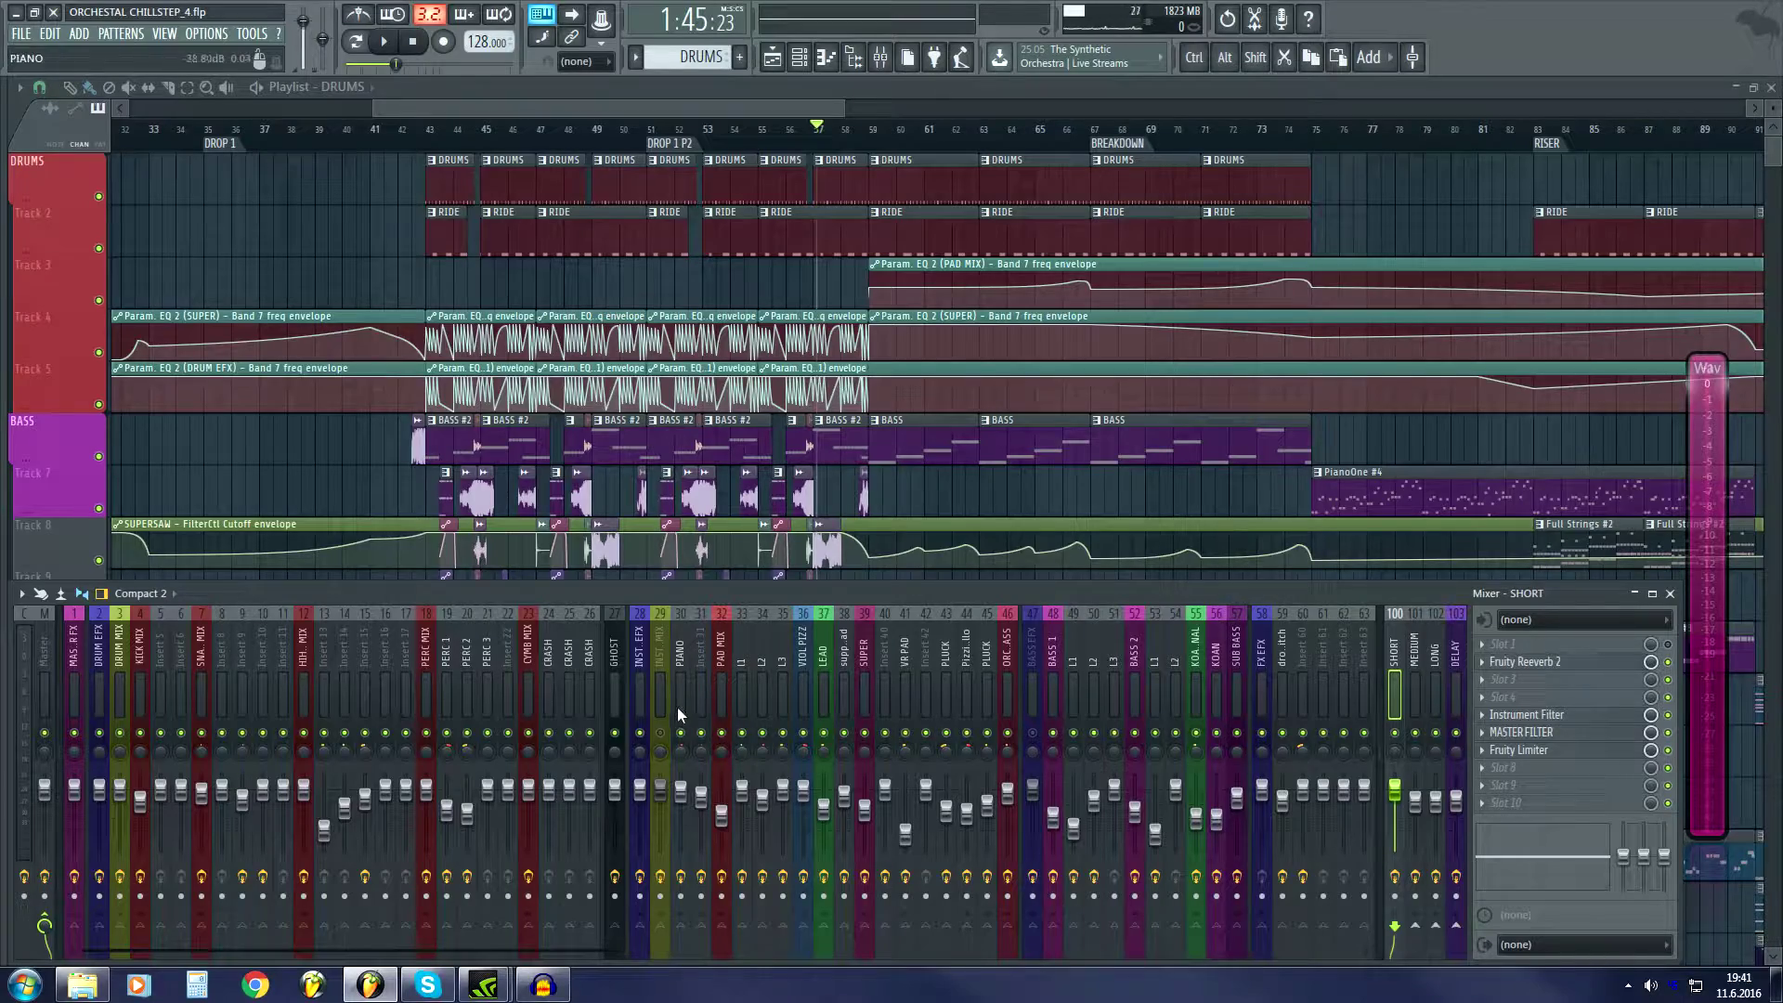
{"action": "left_click", "coordinate": [652, 697]}
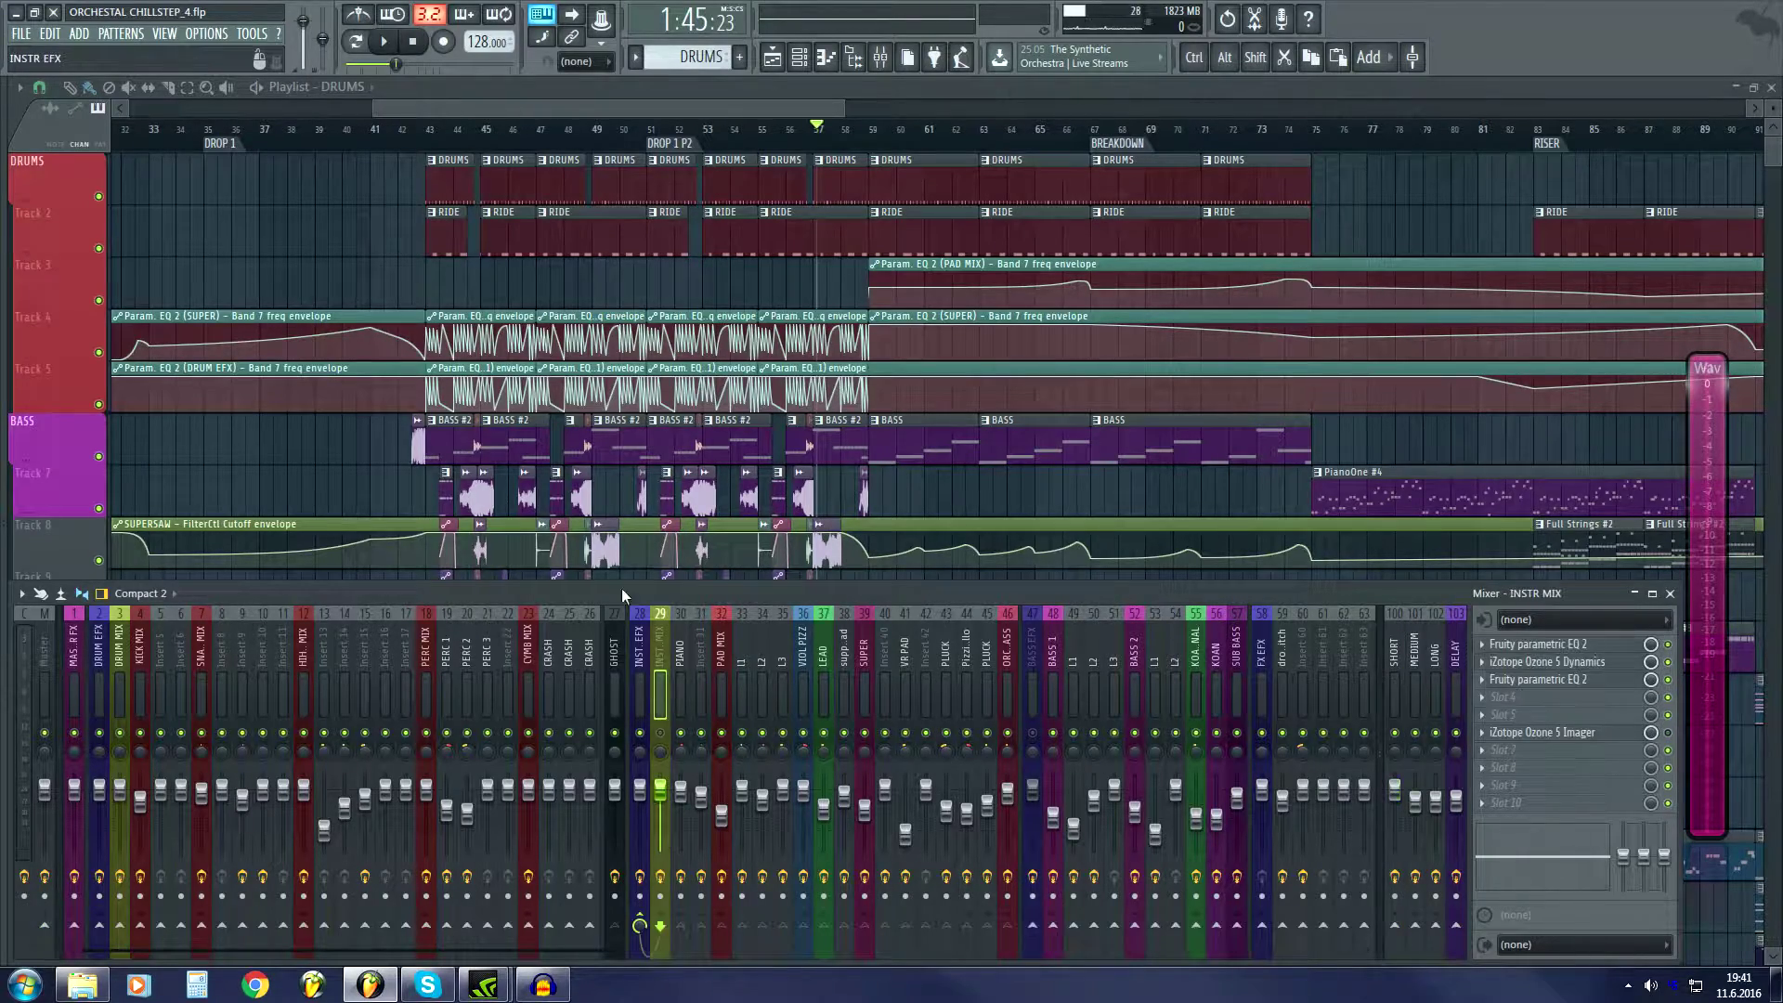
{"action": "left_click", "coordinate": [519, 128]}
{"action": "left_click_drag", "start_coordinate": [517, 106], "coordinate": [331, 102]}
{"action": "scroll", "coordinate": [331, 108], "scroll_direction": "down", "scroll_amount": 2}
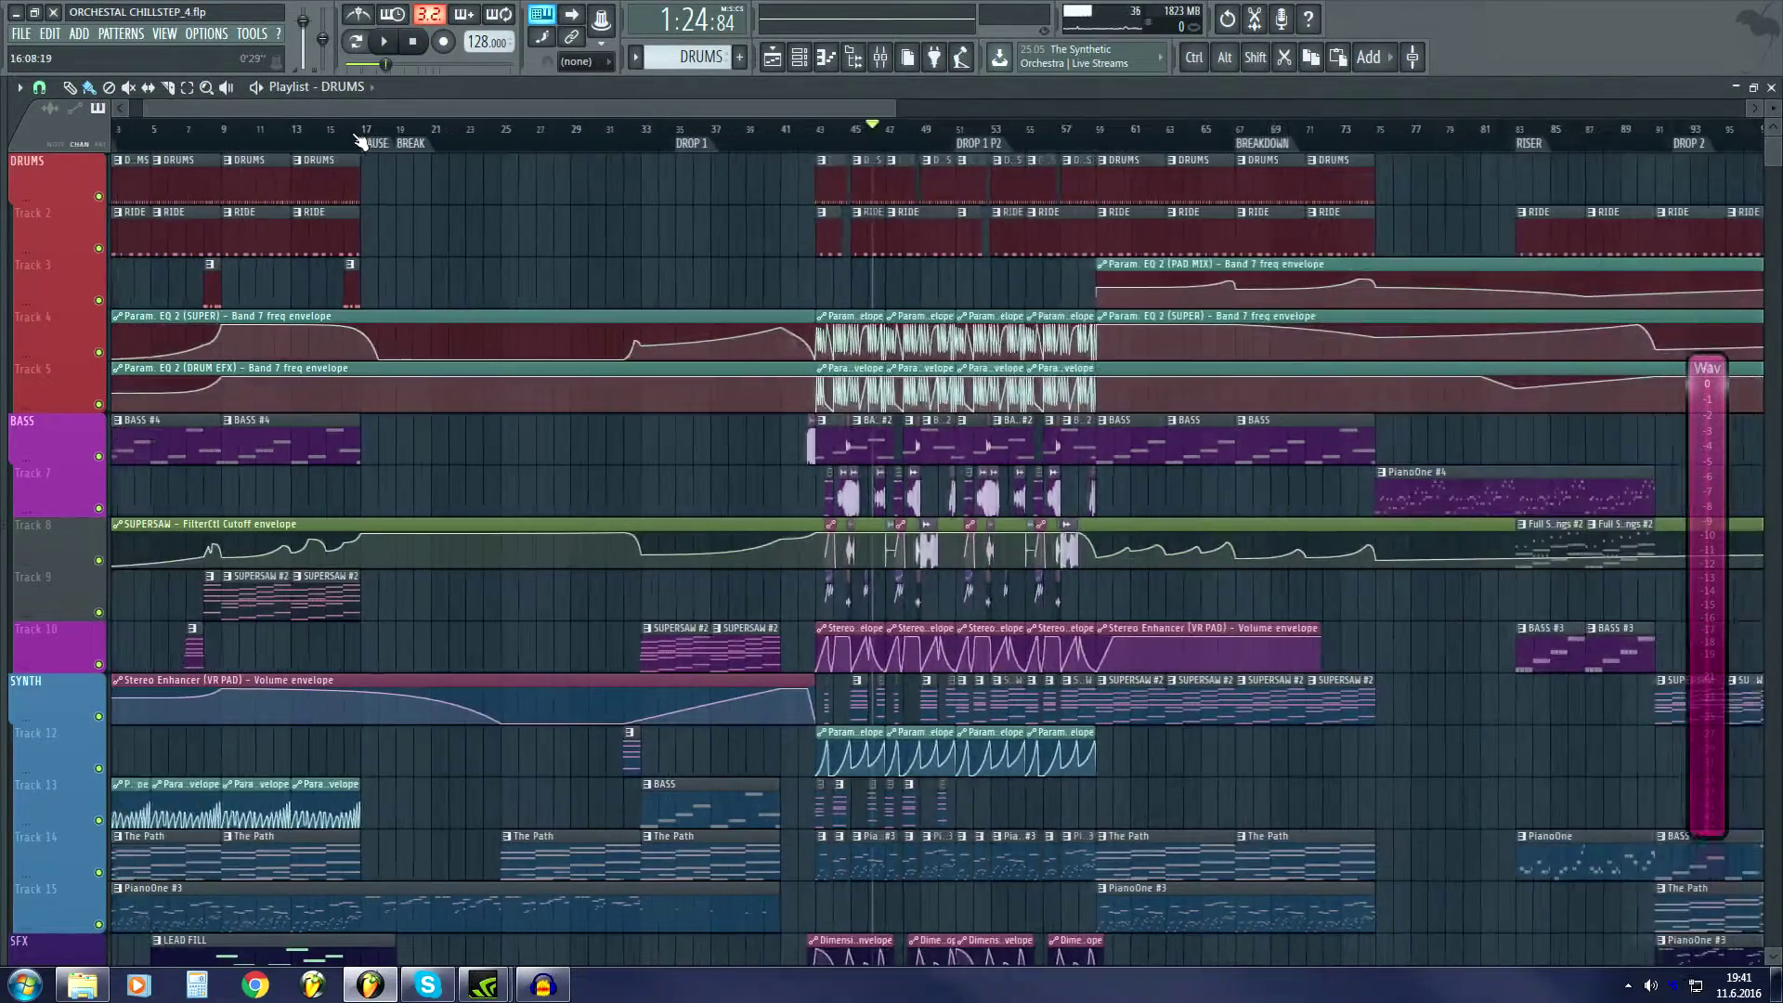
{"action": "scroll", "coordinate": [1214, 604], "scroll_direction": "down", "scroll_amount": 3}
{"action": "scroll", "coordinate": [1198, 464], "scroll_direction": "up", "scroll_amount": 3}
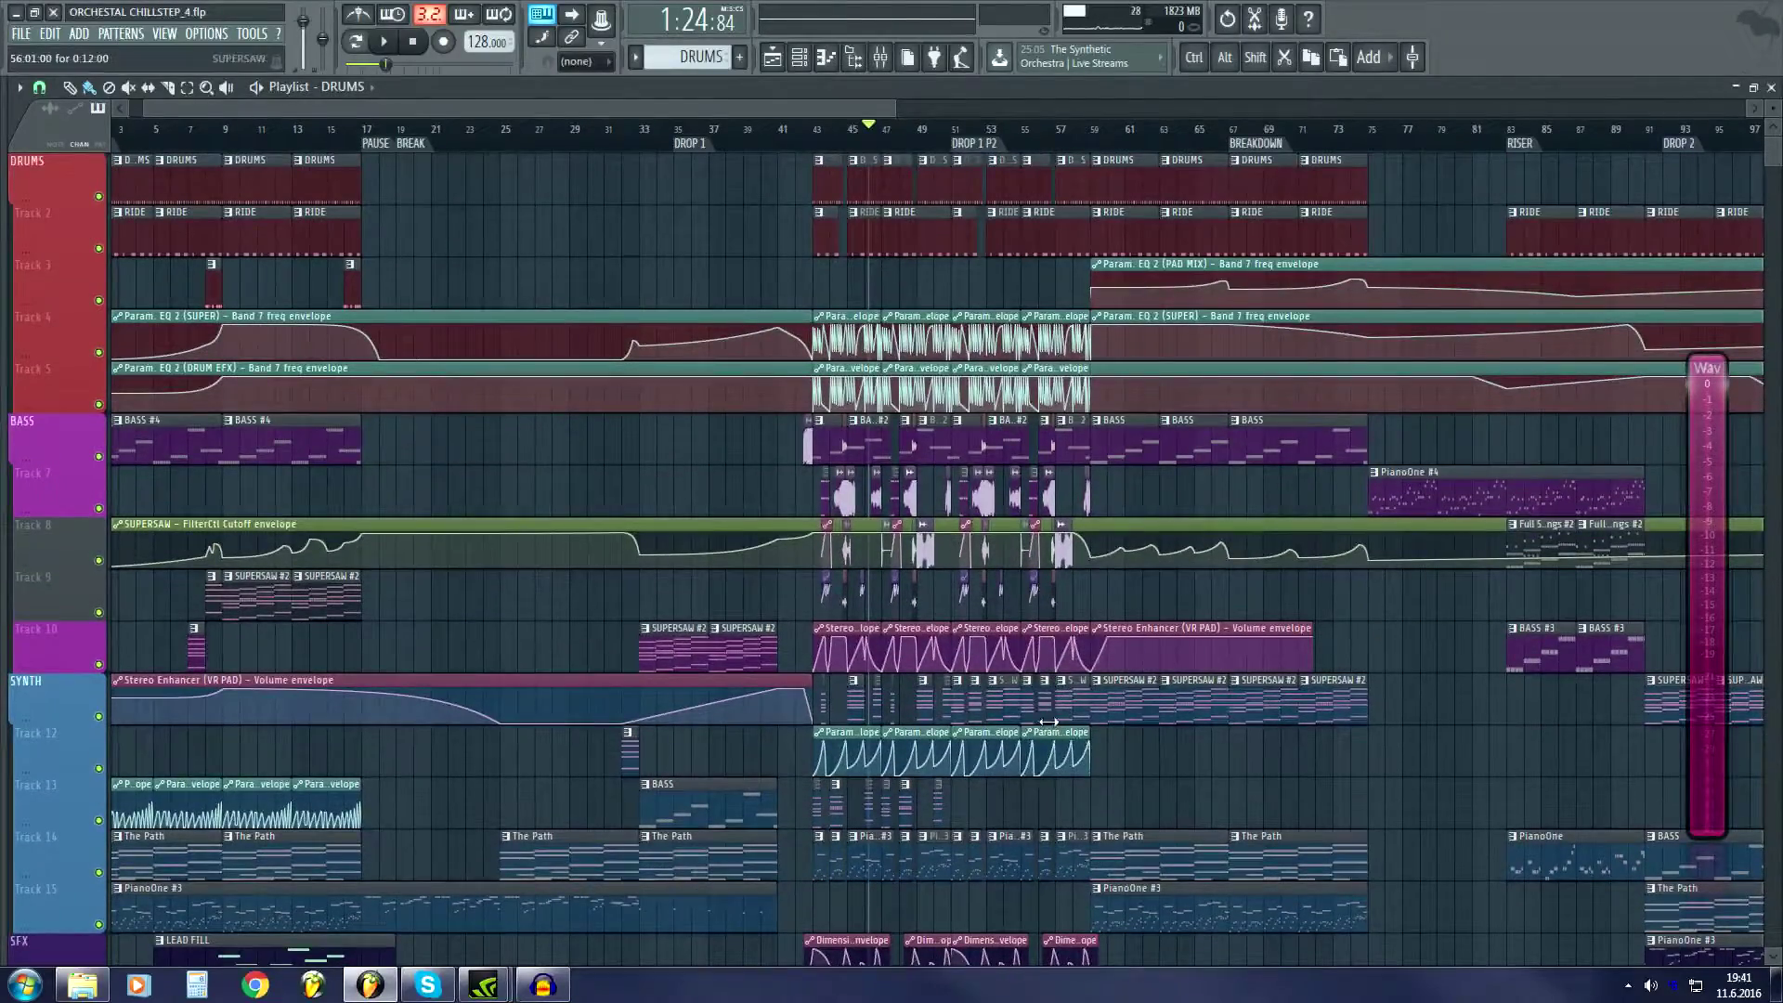
{"action": "key", "text": "F9"}
{"action": "key", "text": "F9"}
{"action": "left_click", "coordinate": [1094, 127]}
{"action": "scroll", "coordinate": [1092, 130], "scroll_direction": "up", "scroll_amount": 3}
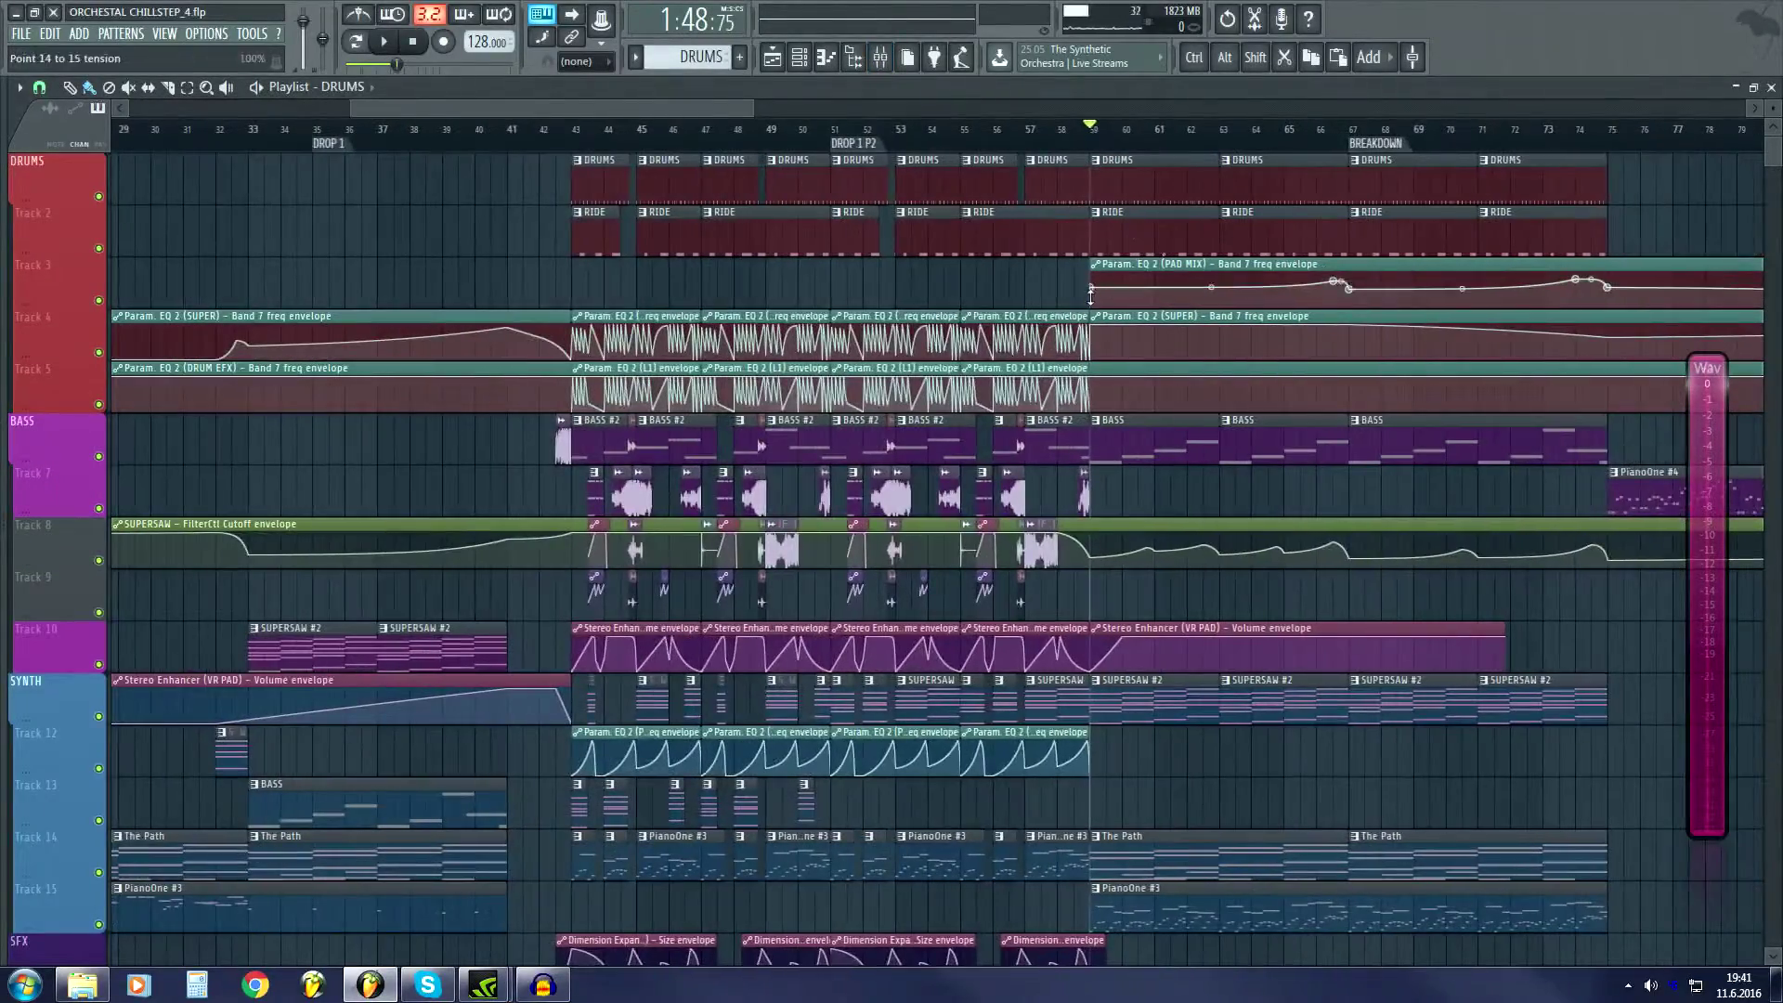
{"action": "scroll", "coordinate": [748, 109], "scroll_direction": "right", "scroll_amount": 3}
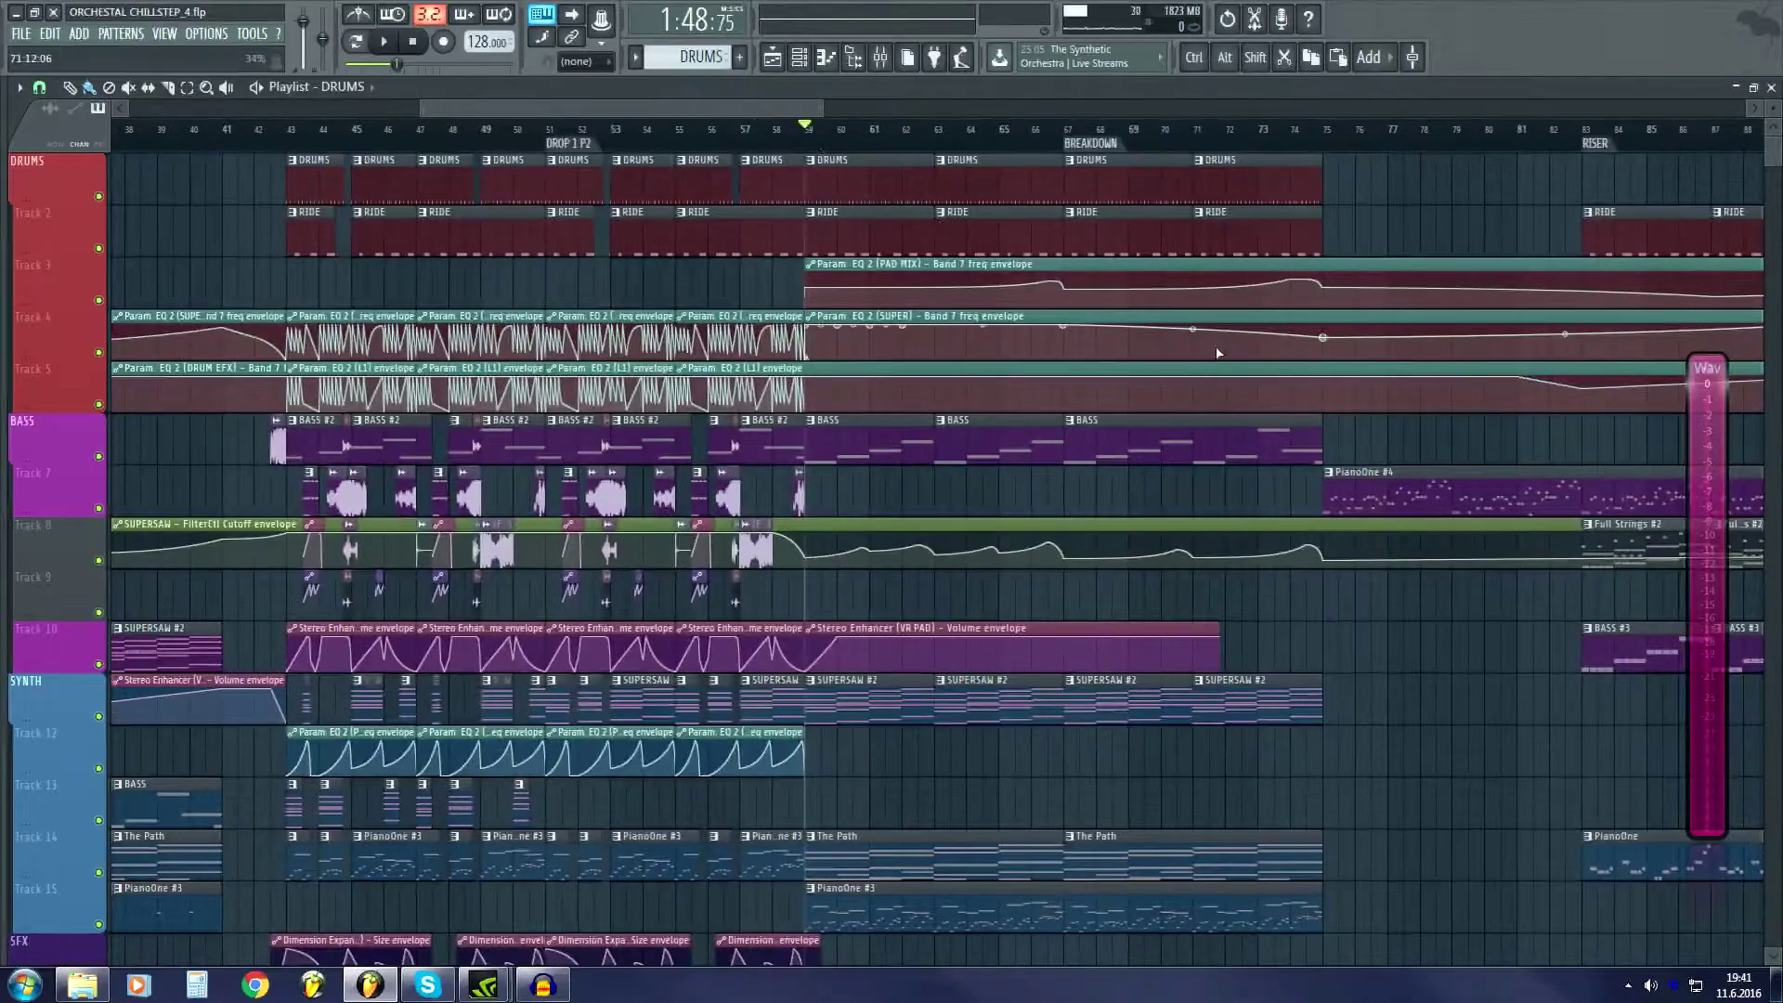
{"action": "key", "text": "F9"}
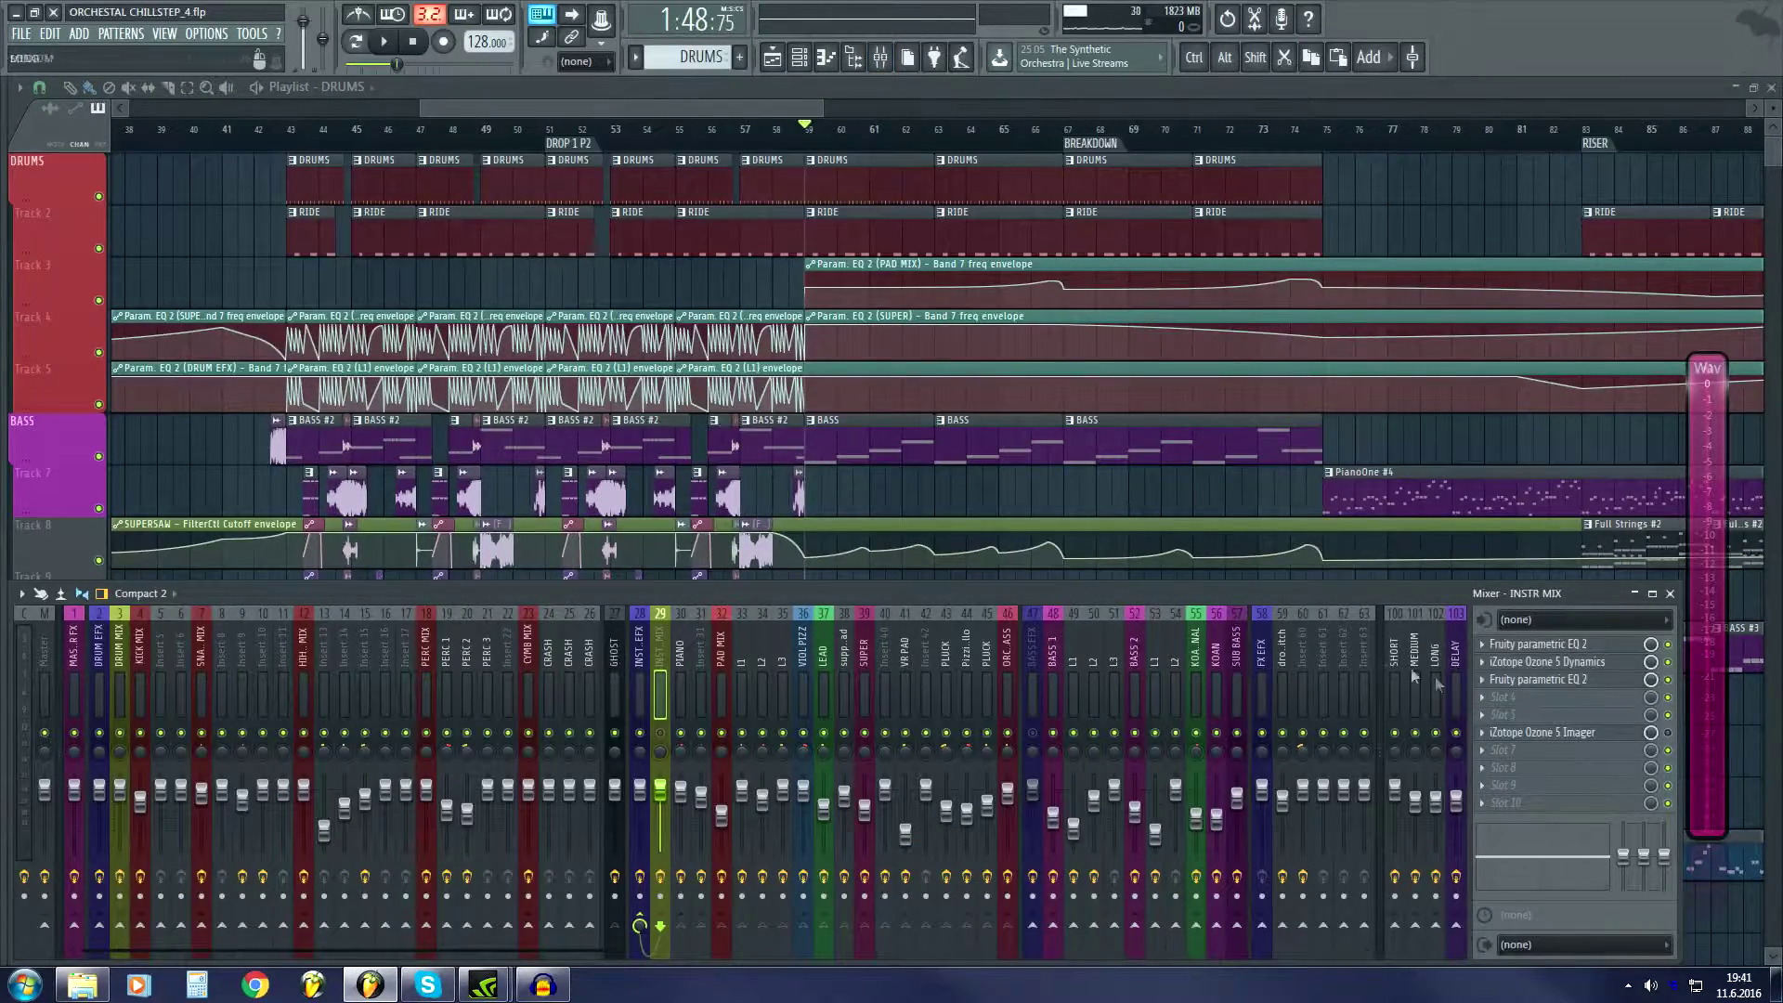
{"action": "left_click", "coordinate": [1395, 704]}
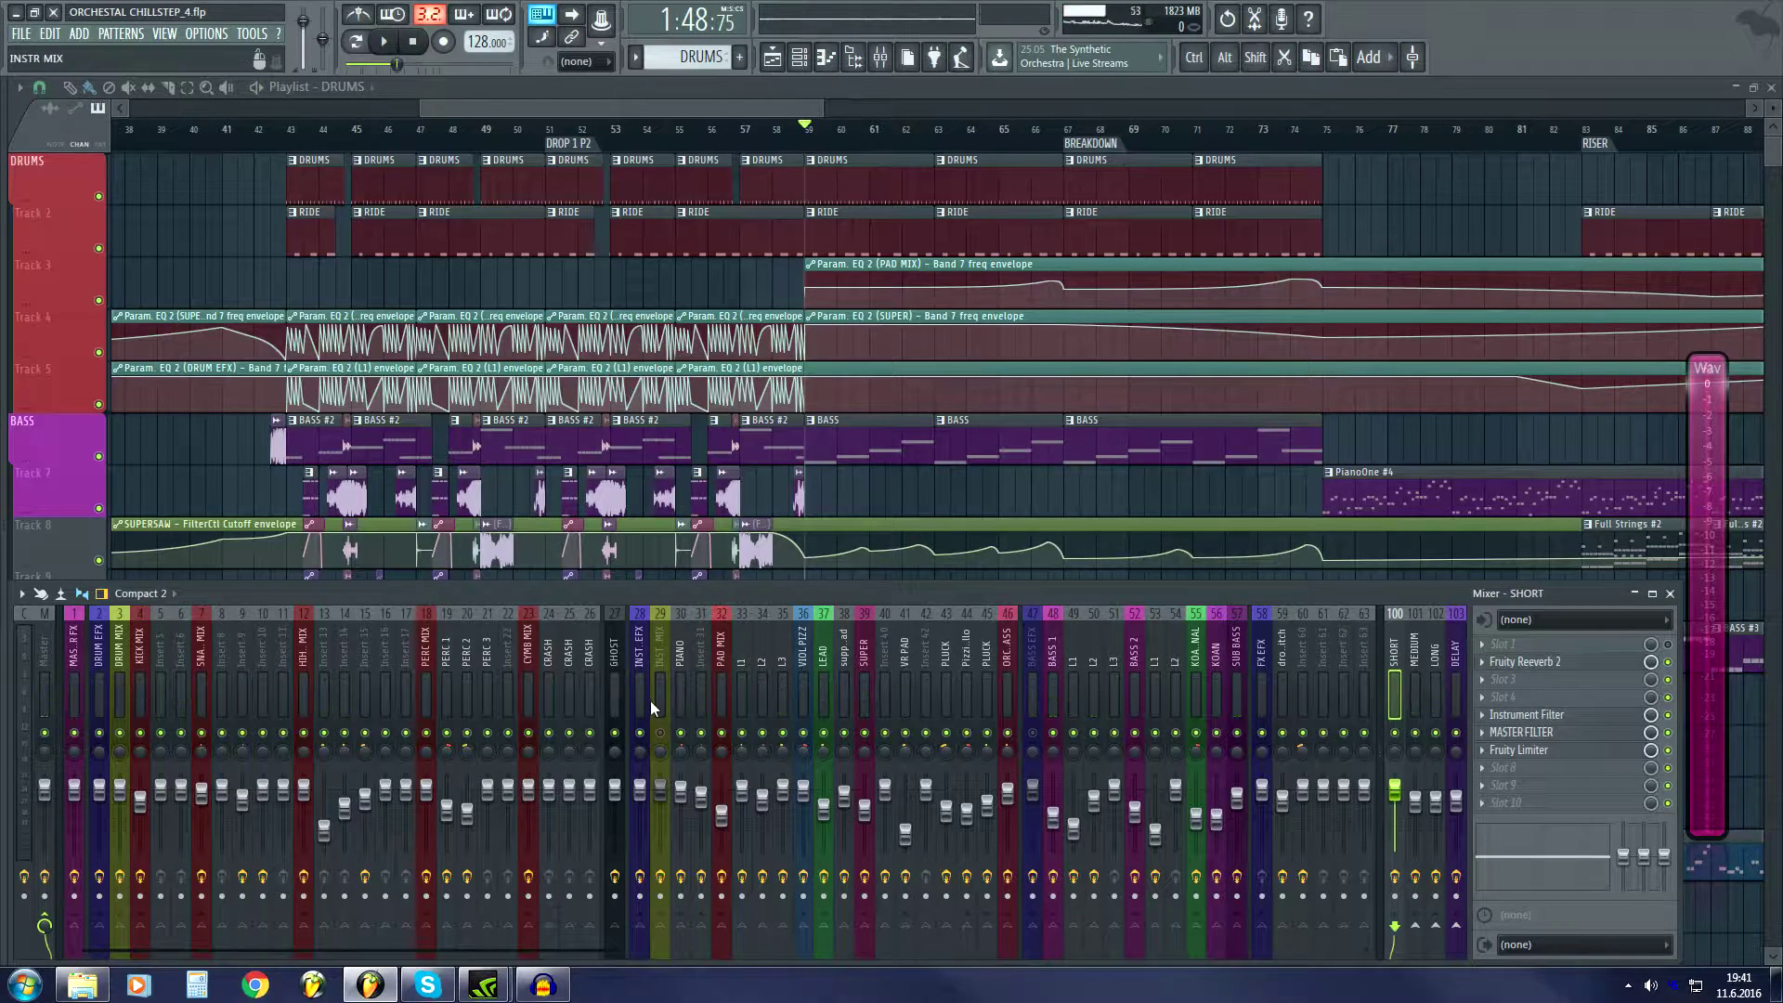
{"action": "left_click", "coordinate": [121, 670]}
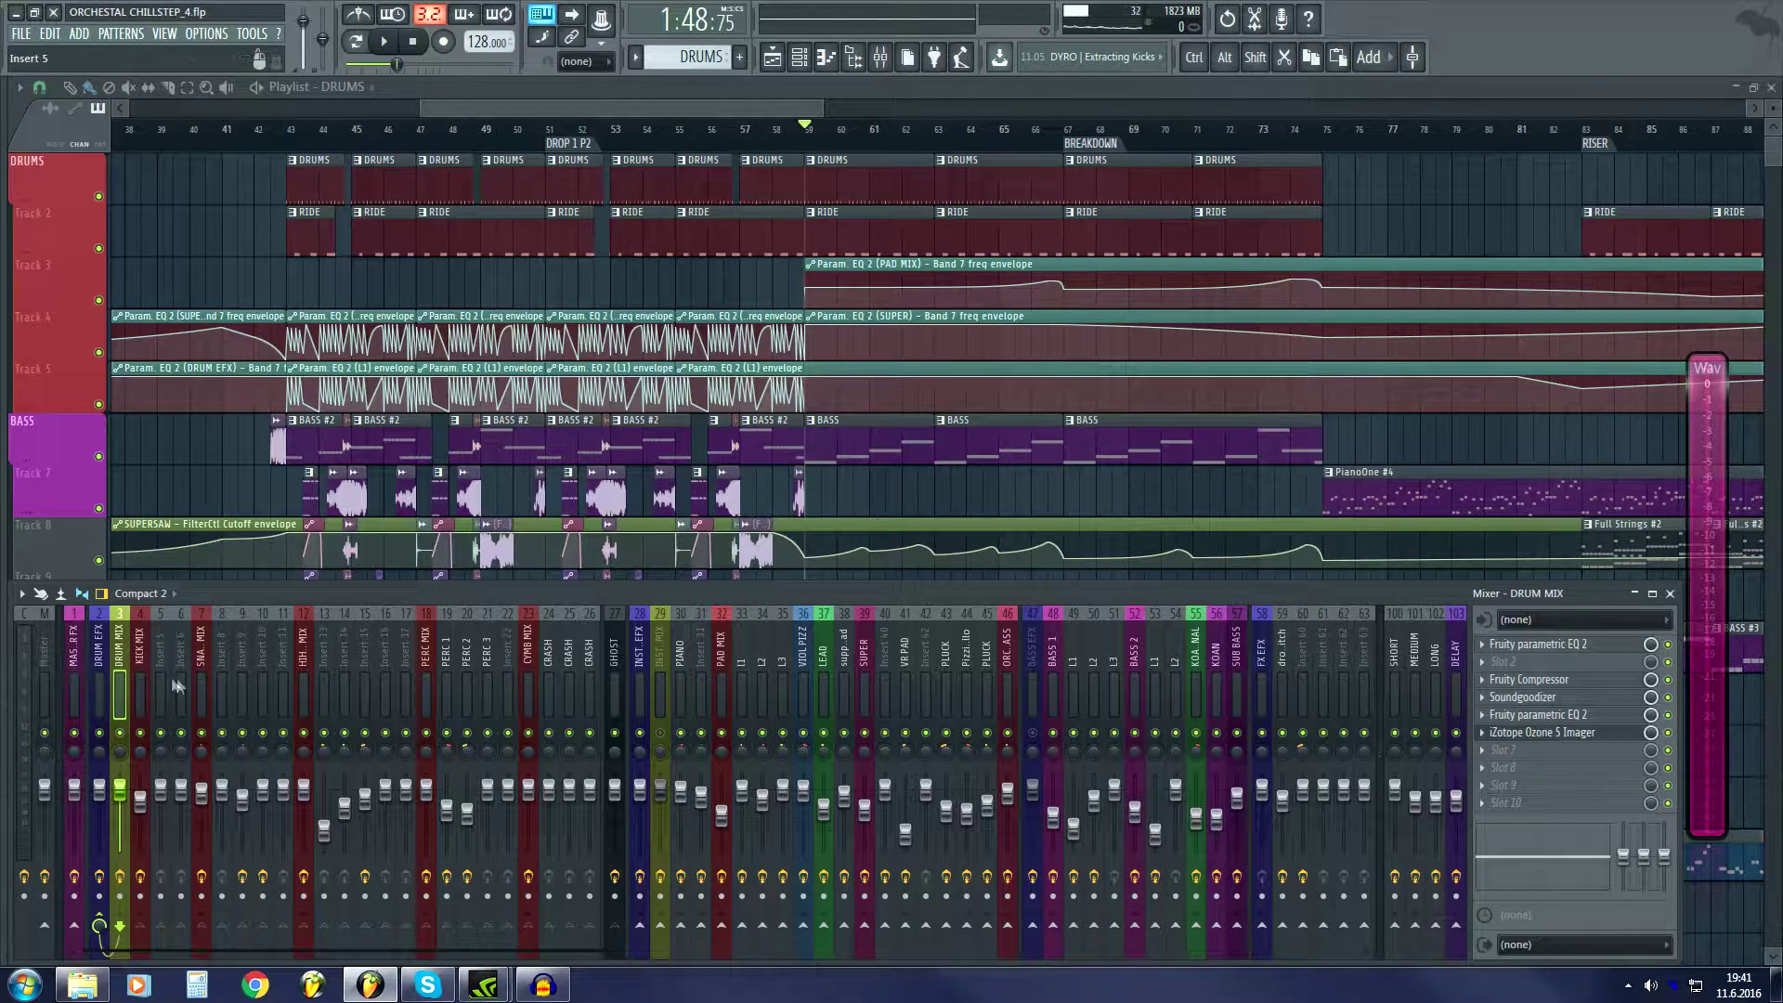
{"action": "key", "text": "Left"}
{"action": "key", "text": "Left"}
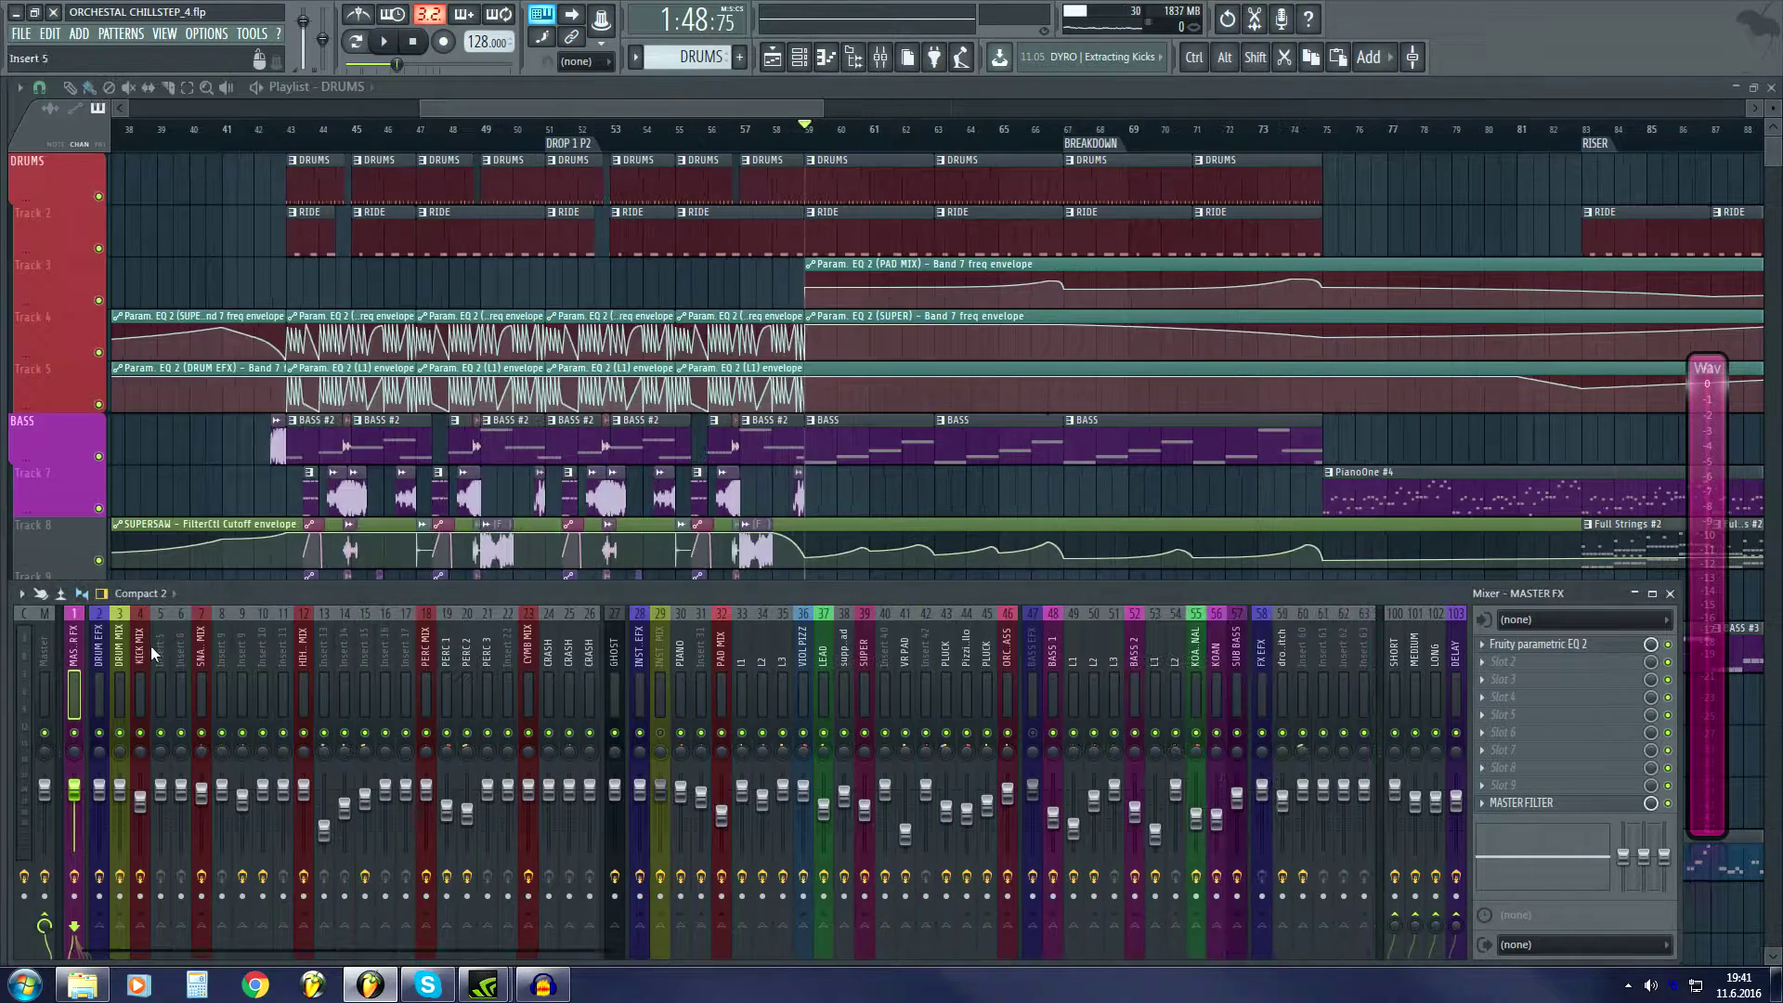
{"action": "left_click", "coordinate": [44, 659]}
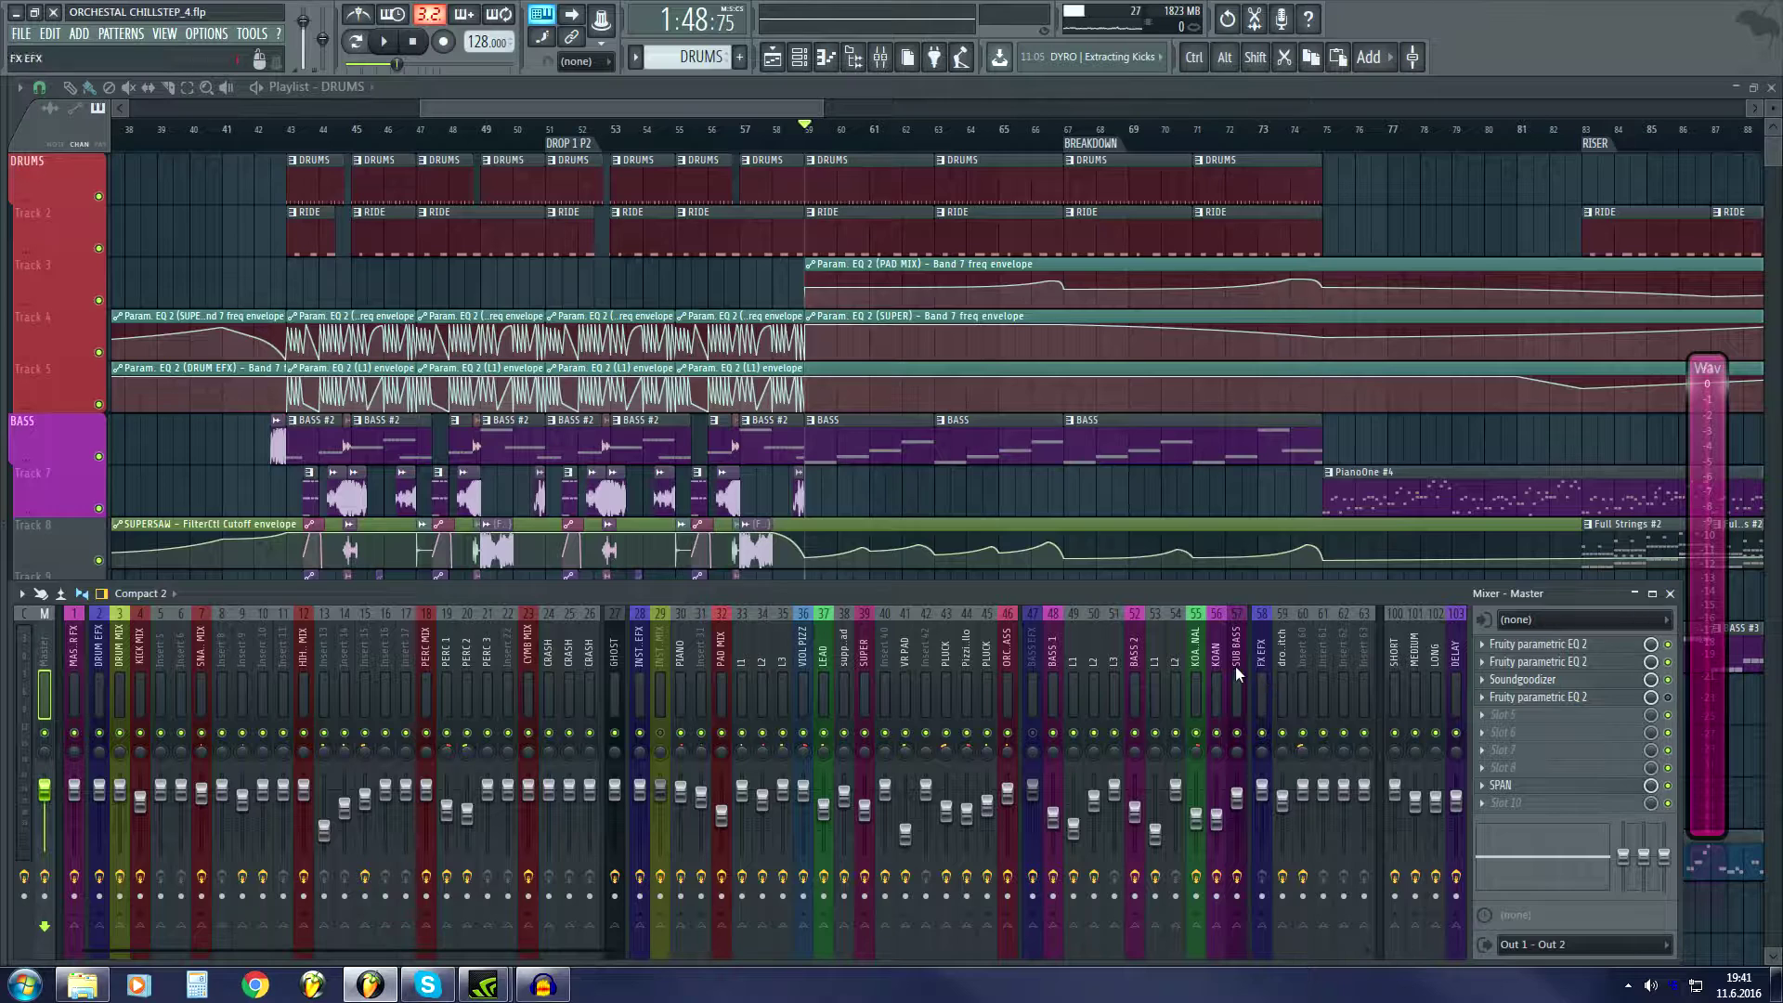
{"action": "left_click", "coordinate": [637, 676]}
{"action": "left_click", "coordinate": [662, 675]}
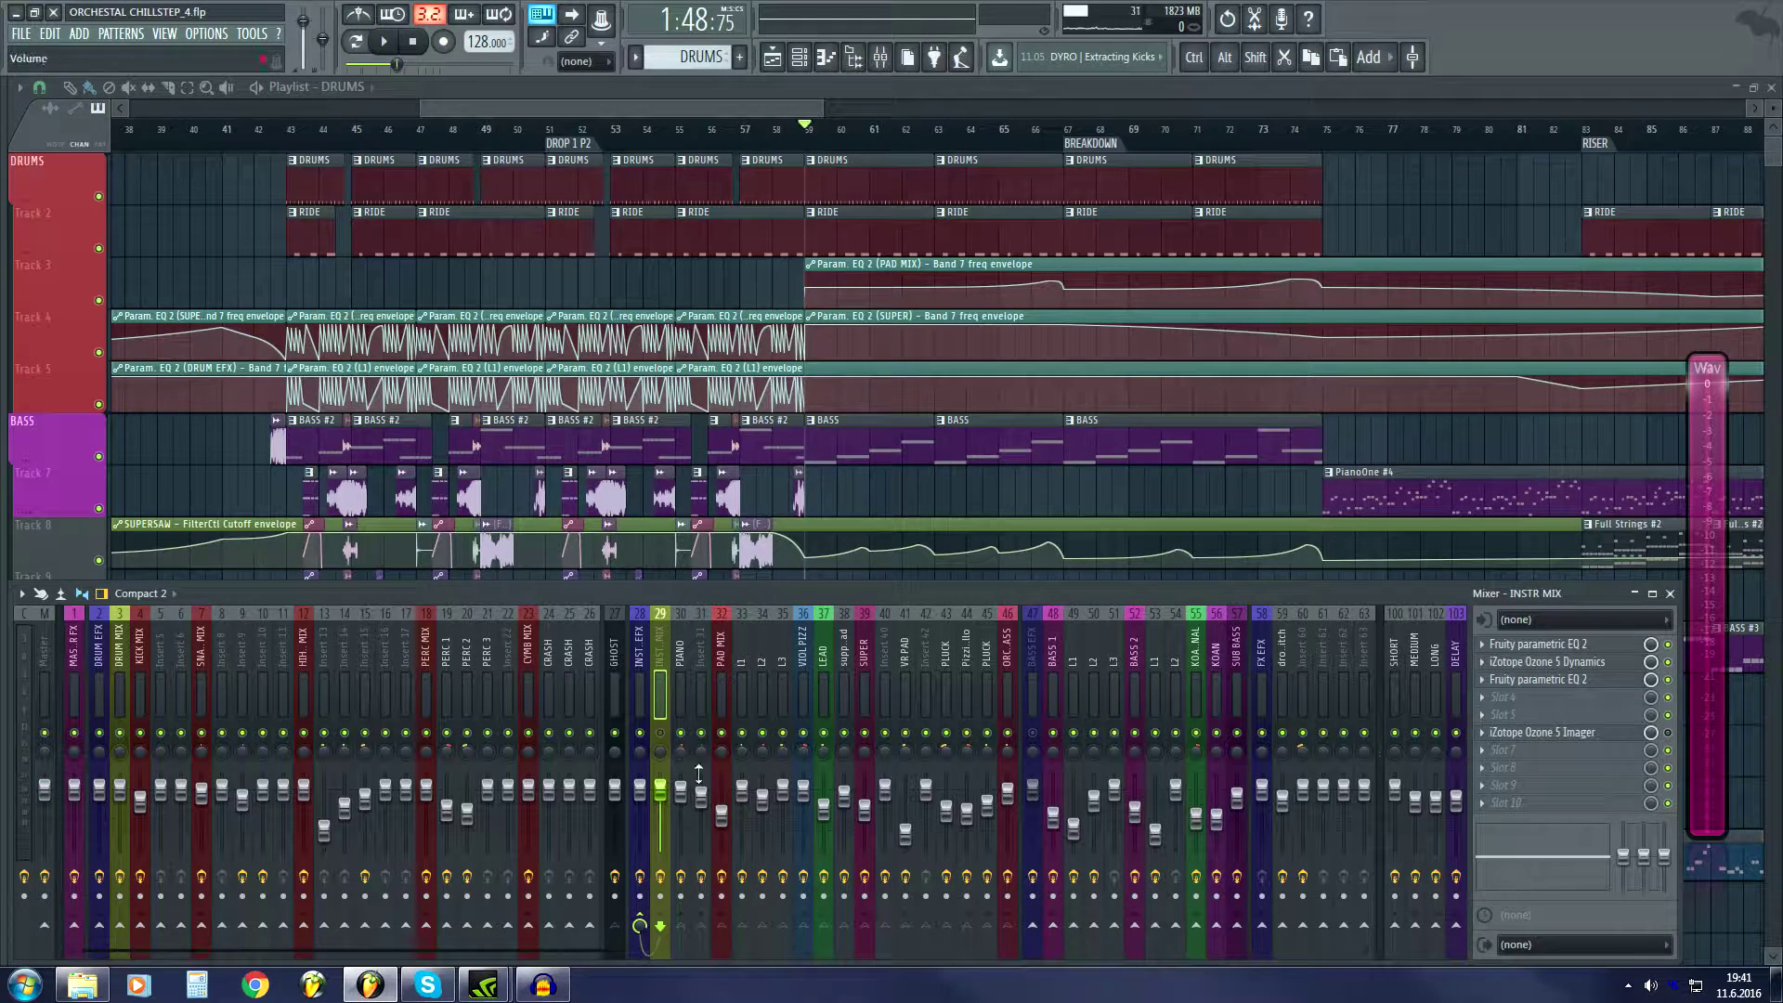
{"action": "left_click", "coordinate": [721, 691]}
Review the effect chains of the PIANO insert and the SHORT and MEDIUM reverb buses.
{"action": "left_click", "coordinate": [689, 717]}
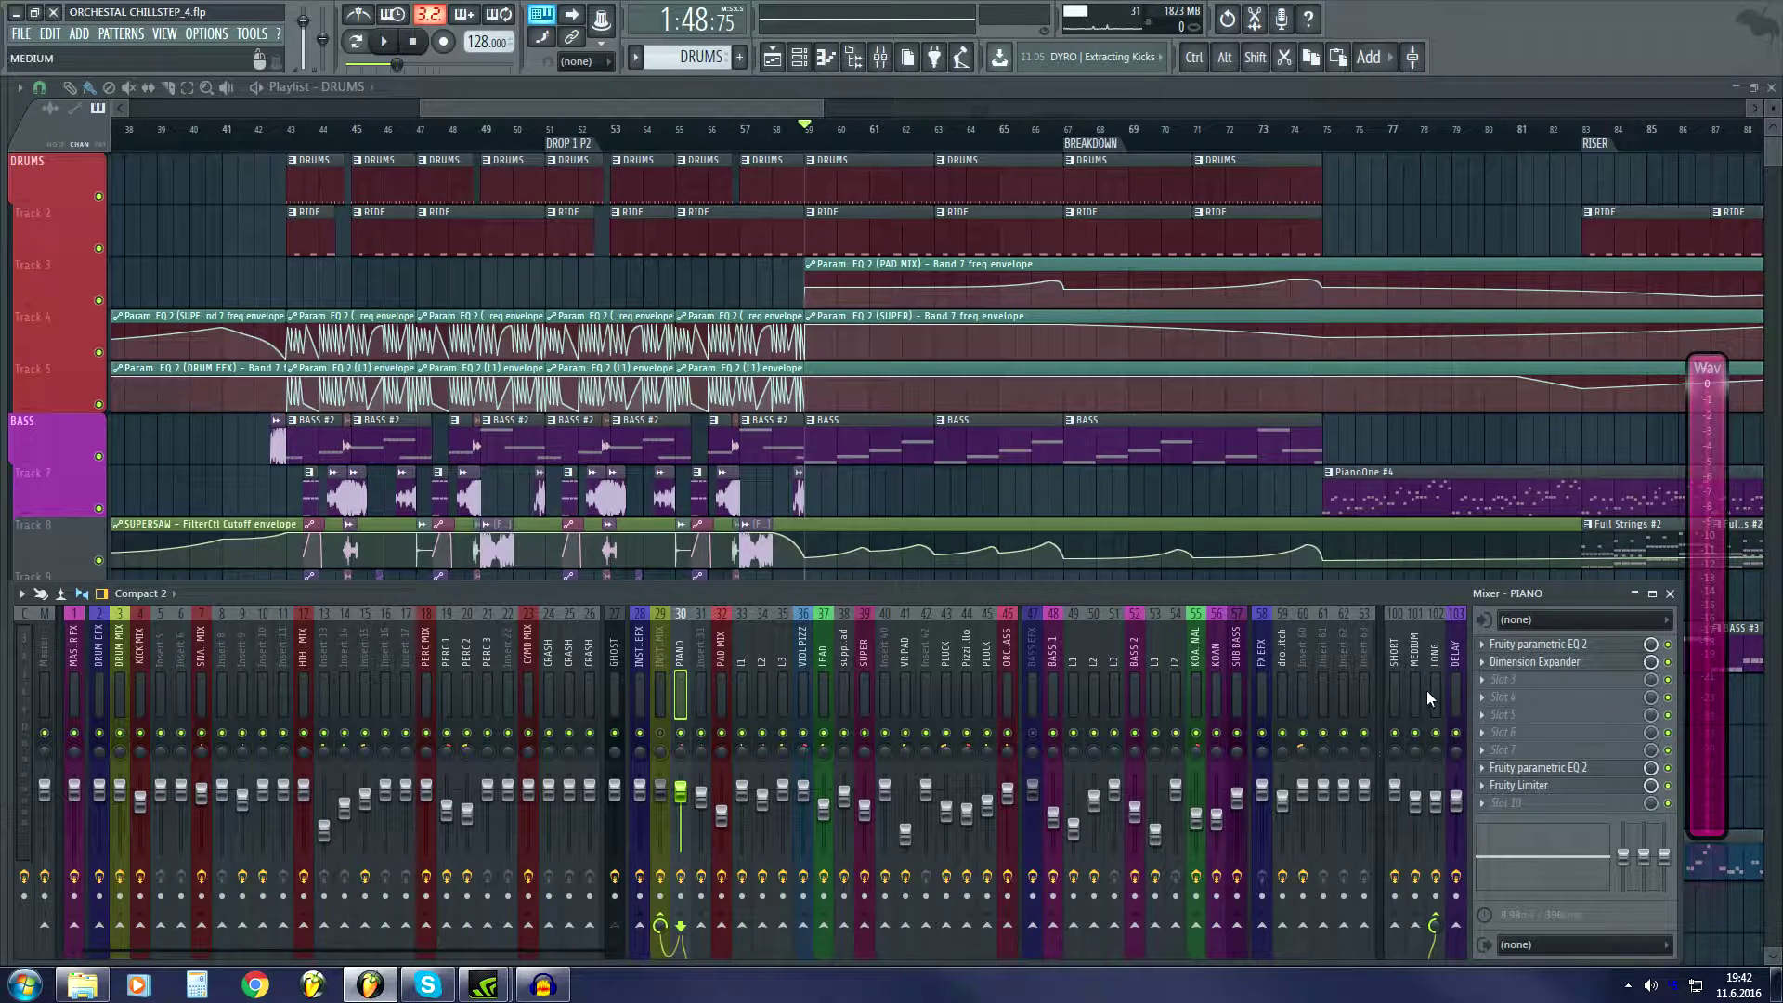
{"action": "left_click", "coordinate": [1401, 687]}
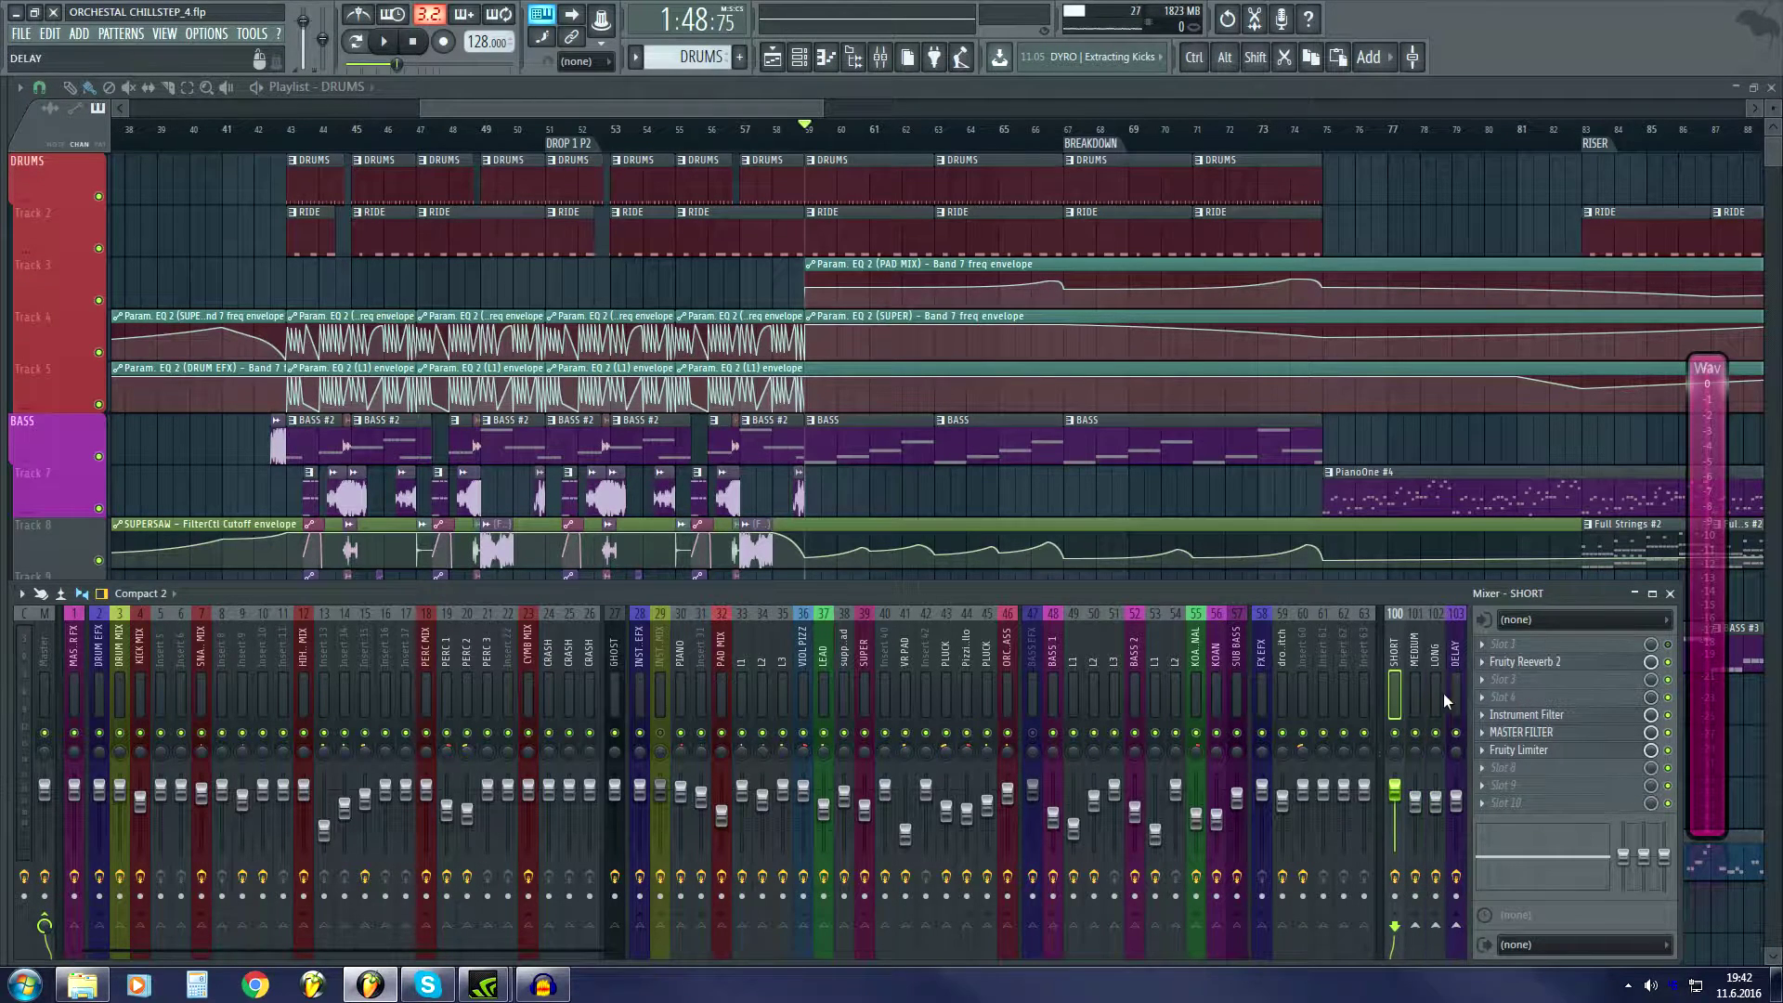
{"action": "left_click", "coordinate": [1412, 701]}
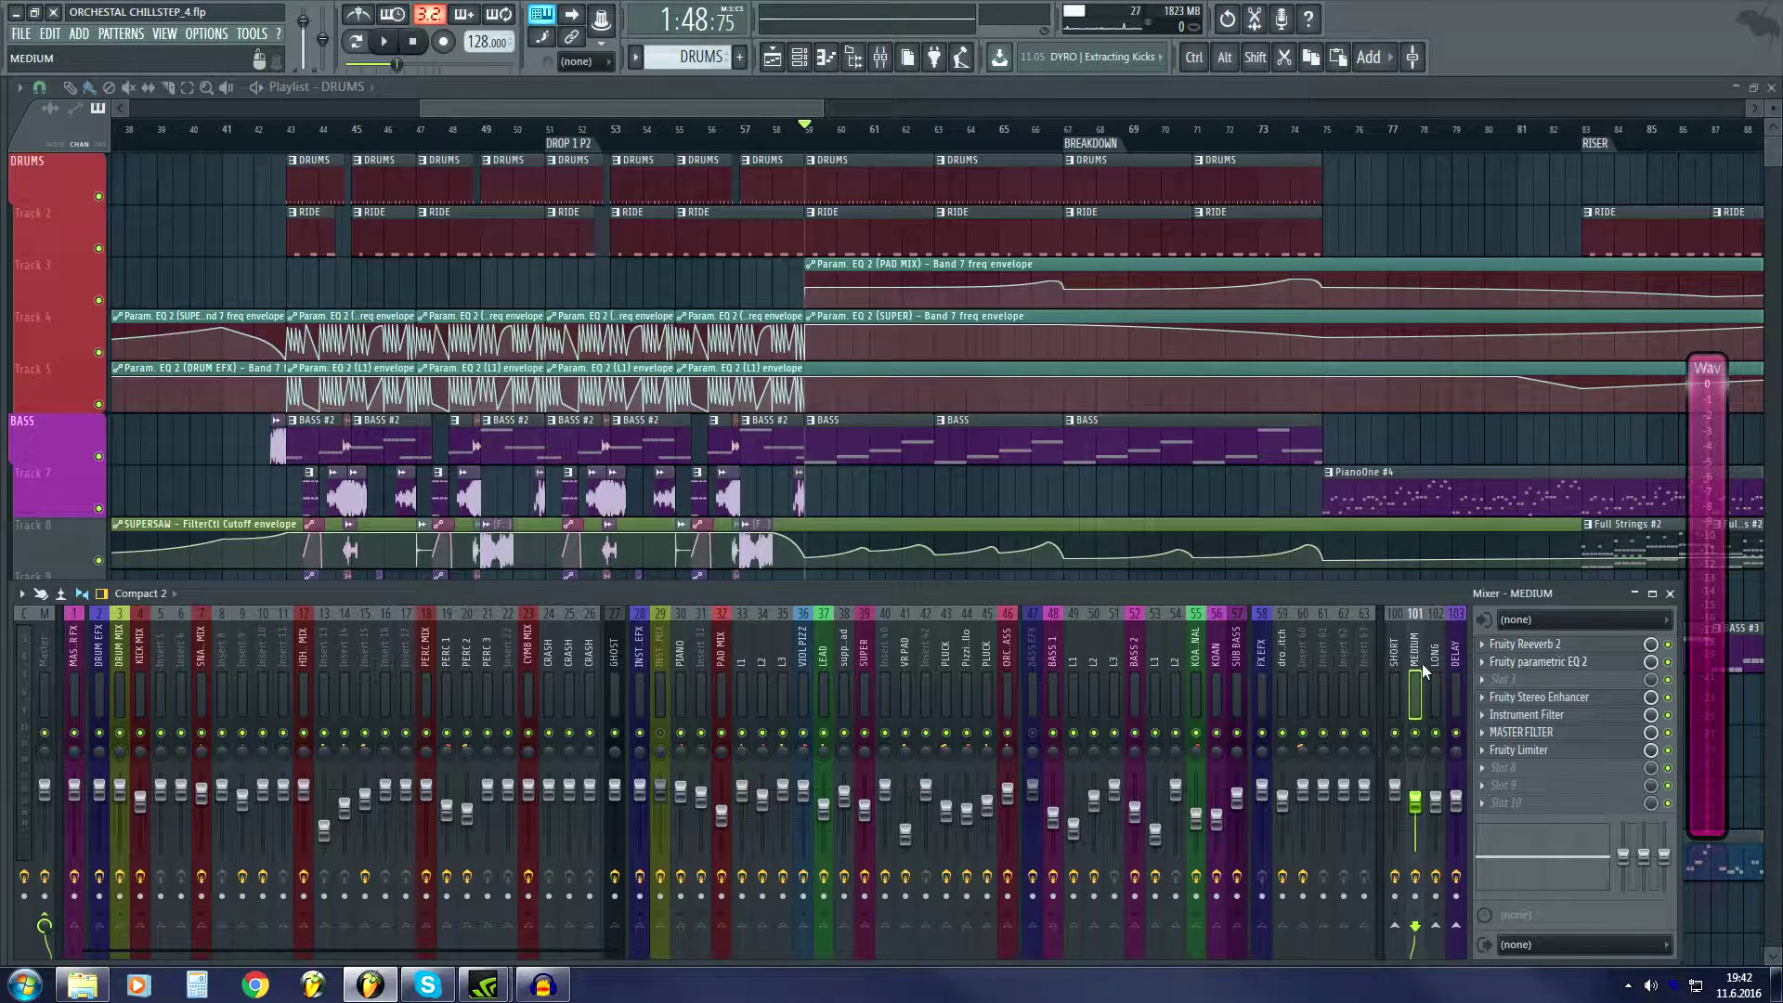
With the mixer hidden, set the song position to bar 59 on the playlist ruler.
{"action": "key", "text": "F9"}
{"action": "left_click", "coordinate": [792, 131]}
{"action": "scroll", "coordinate": [817, 130], "scroll_direction": "up", "scroll_amount": 3}
{"action": "scroll", "coordinate": [860, 538], "scroll_direction": "down", "scroll_amount": 3}
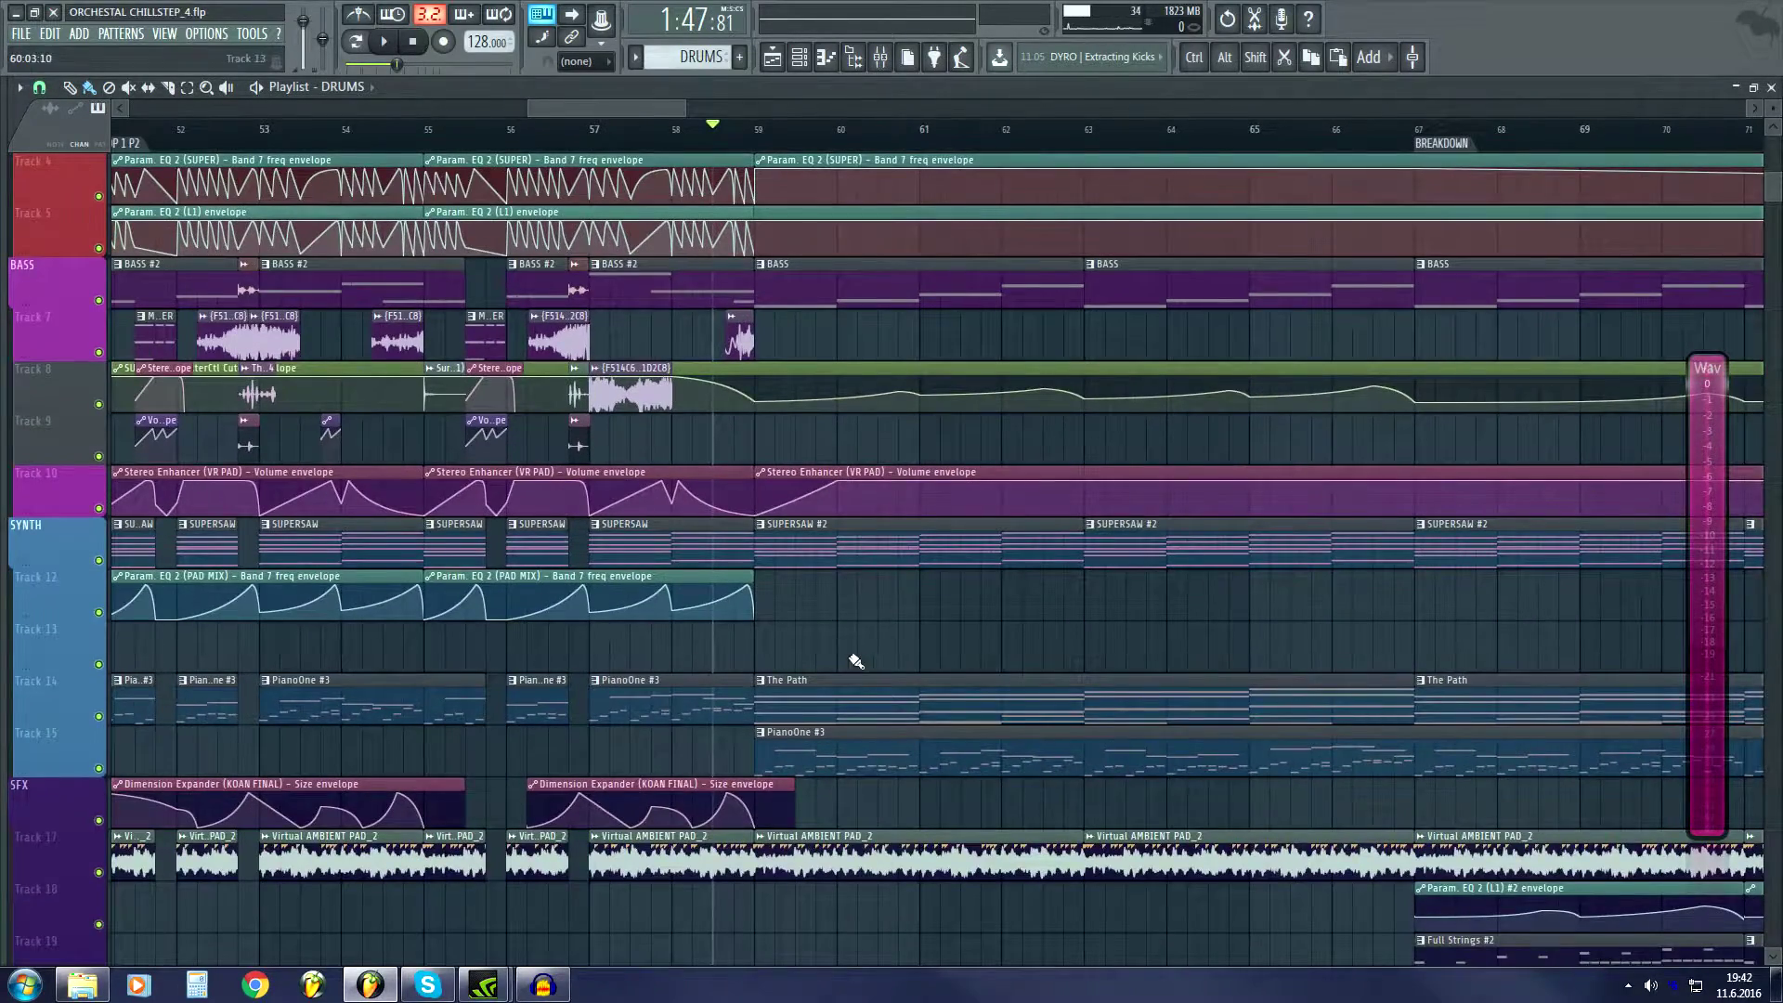
{"action": "scroll", "coordinate": [835, 650], "scroll_direction": "down", "scroll_amount": 5}
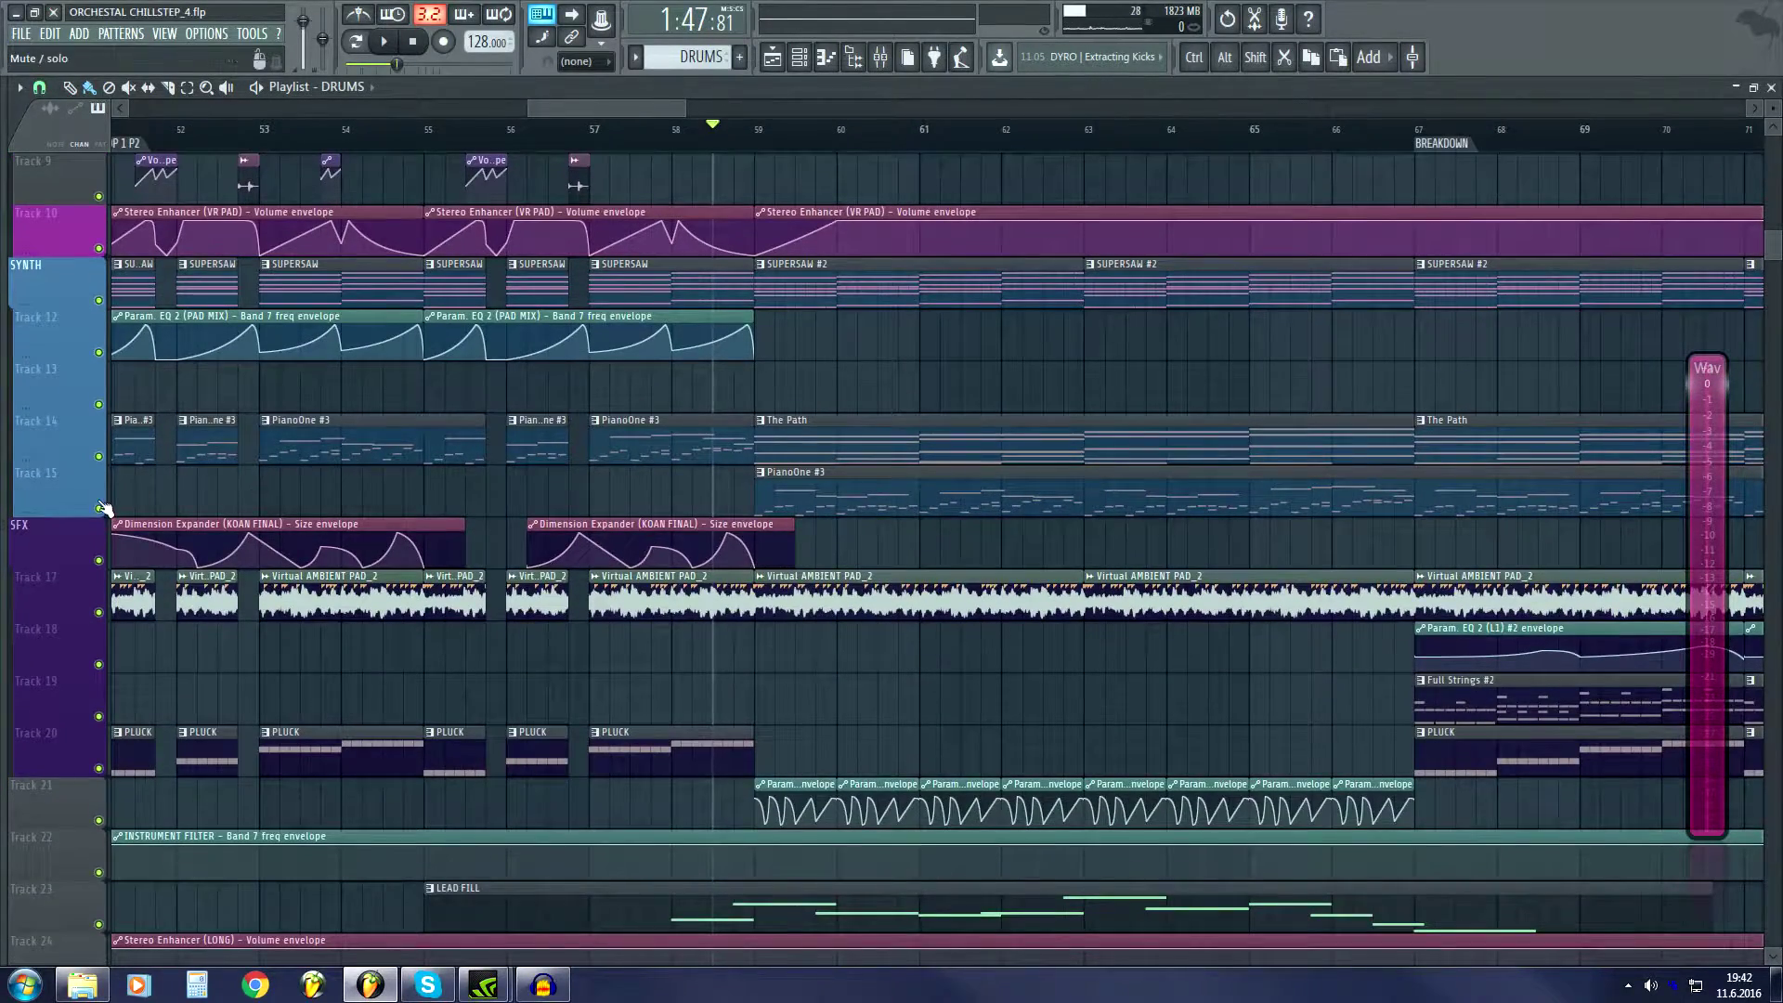
{"action": "left_click", "coordinate": [750, 140]}
{"action": "scroll", "coordinate": [751, 139], "scroll_direction": "down", "scroll_amount": 3}
Reopen the mixer, select the PIANO insert and play from bar 59.
{"action": "key", "text": "F9"}
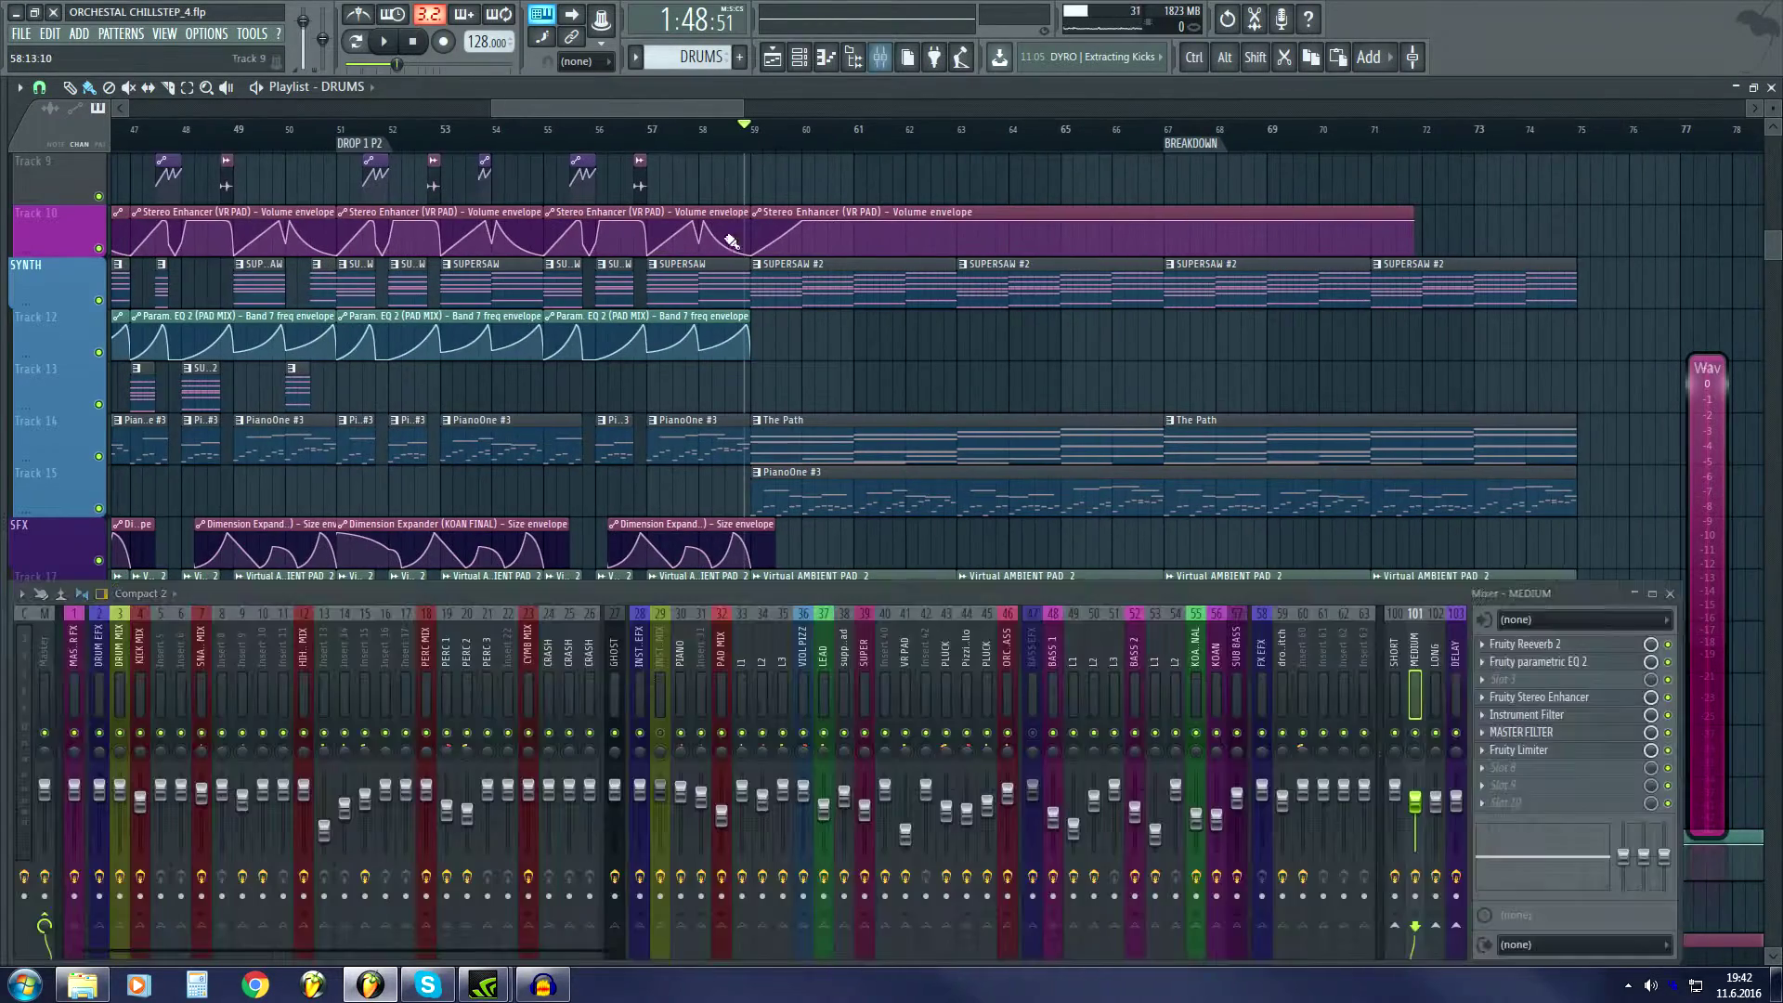
{"action": "left_click", "coordinate": [678, 710]}
{"action": "key", "text": "space"}
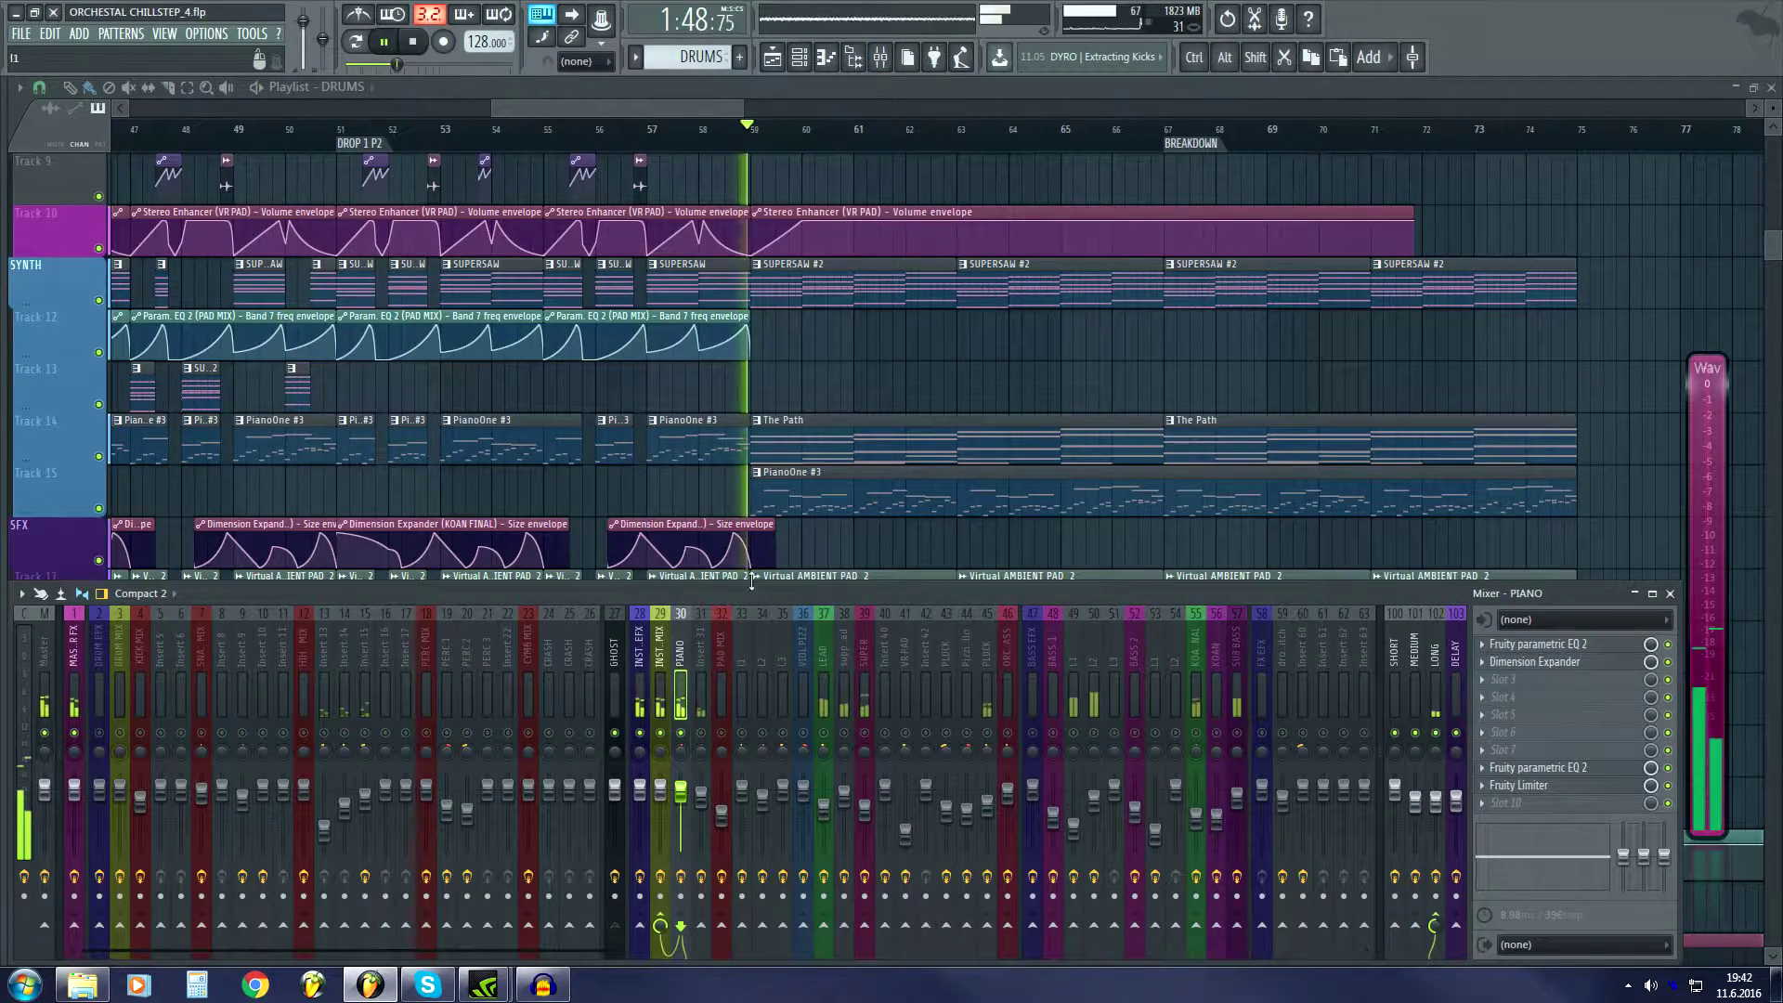
Select the LONG reverb bus to view its effects and stop playback.
{"action": "scroll", "coordinate": [806, 130], "scroll_direction": "down", "scroll_amount": 2}
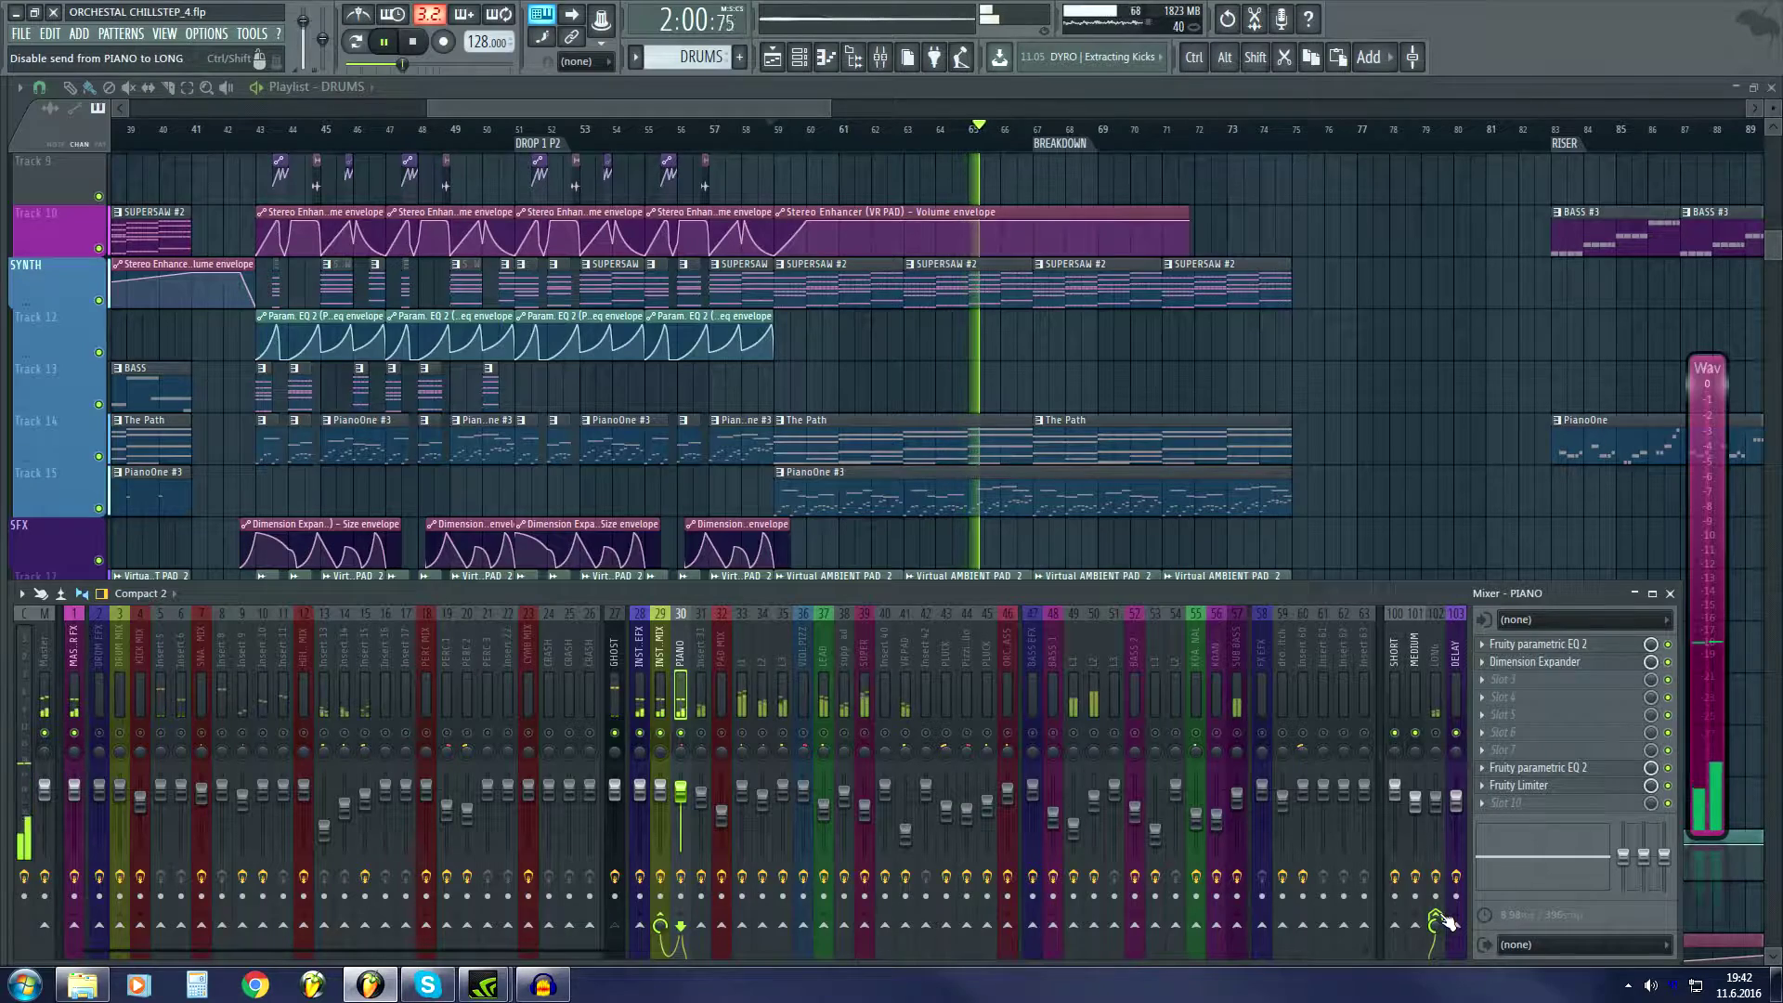
{"action": "left_click", "coordinate": [1435, 680]}
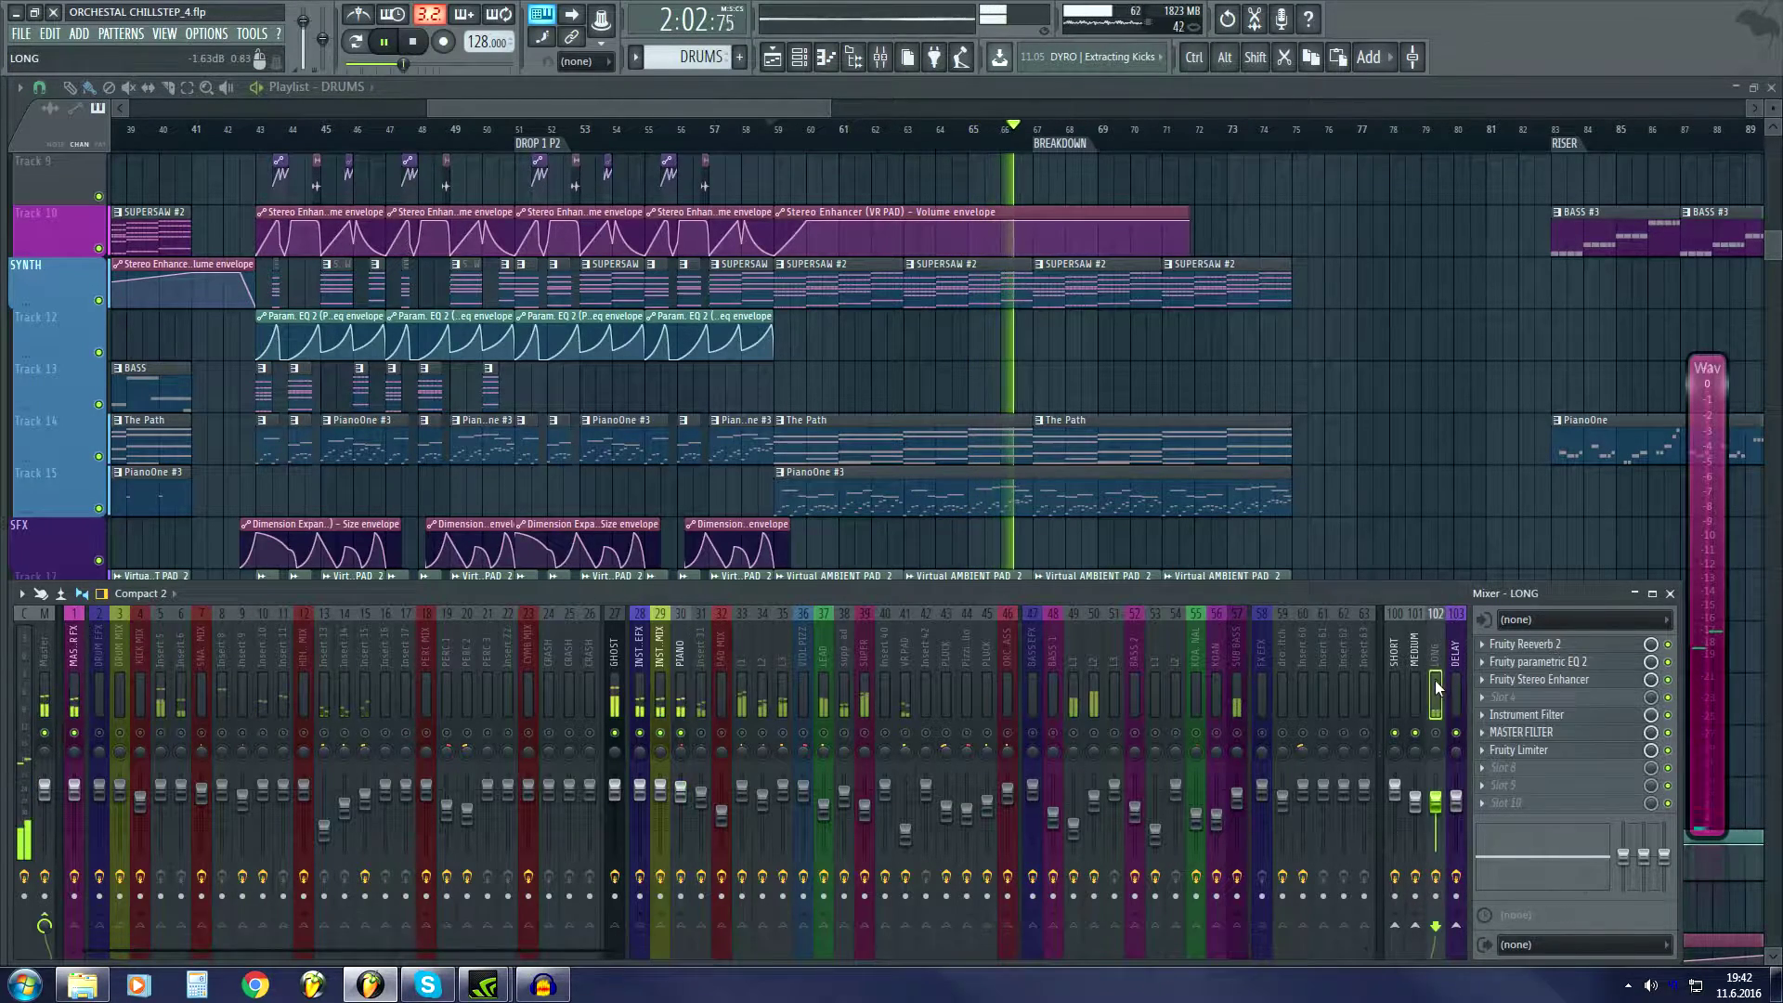
{"action": "key", "text": "space"}
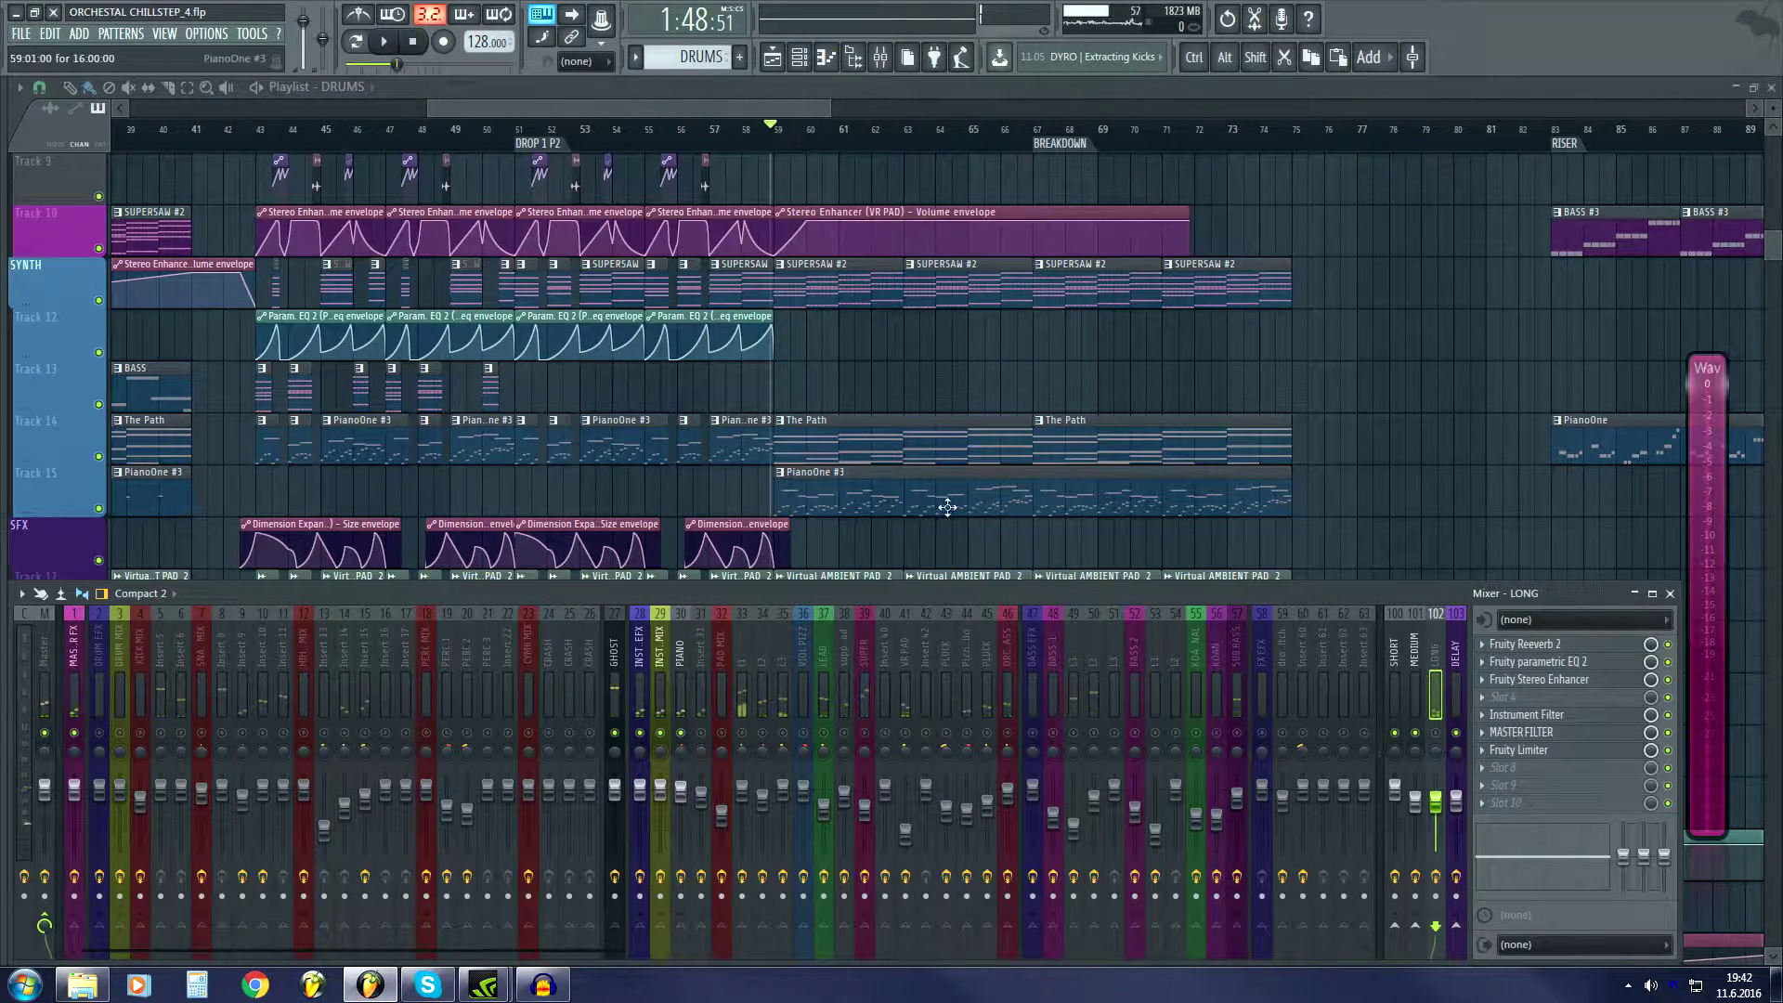
{"action": "scroll", "coordinate": [948, 506], "scroll_direction": "up", "scroll_amount": 4}
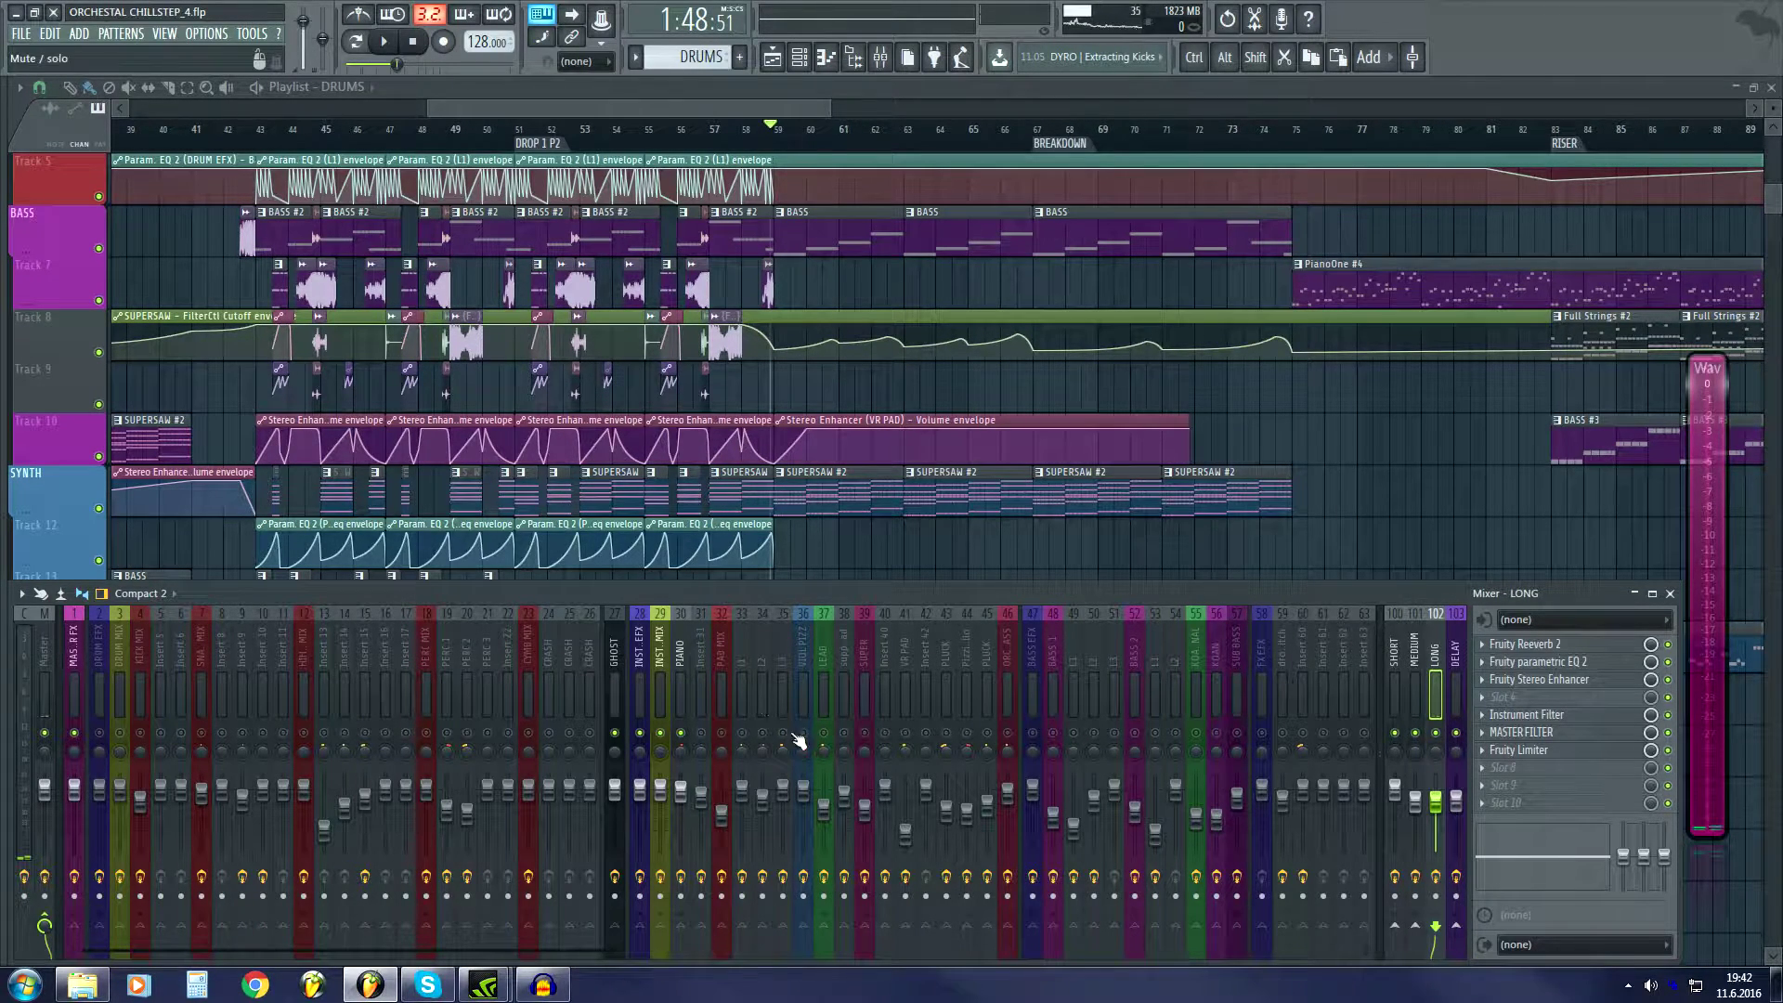
{"action": "scroll", "coordinate": [947, 371], "scroll_direction": "up", "scroll_amount": 2}
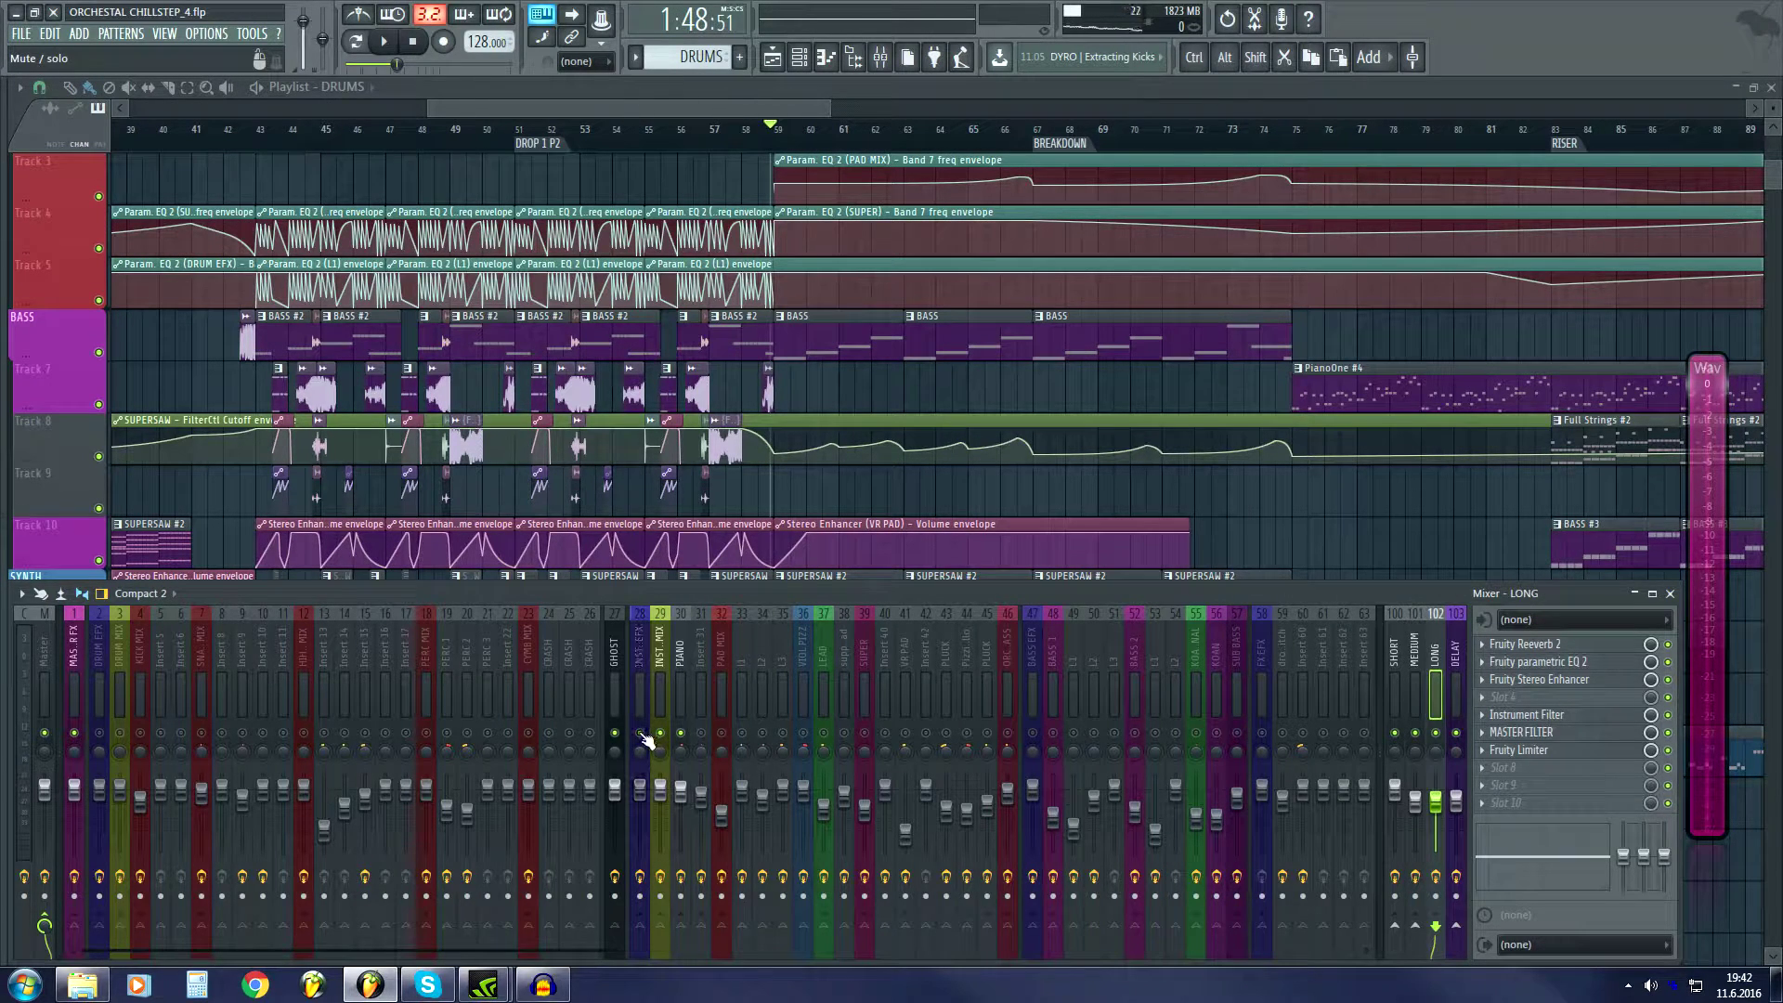
Bypass the LONG bus's effect slots while playing, then stop playback.
{"action": "key", "text": "space"}
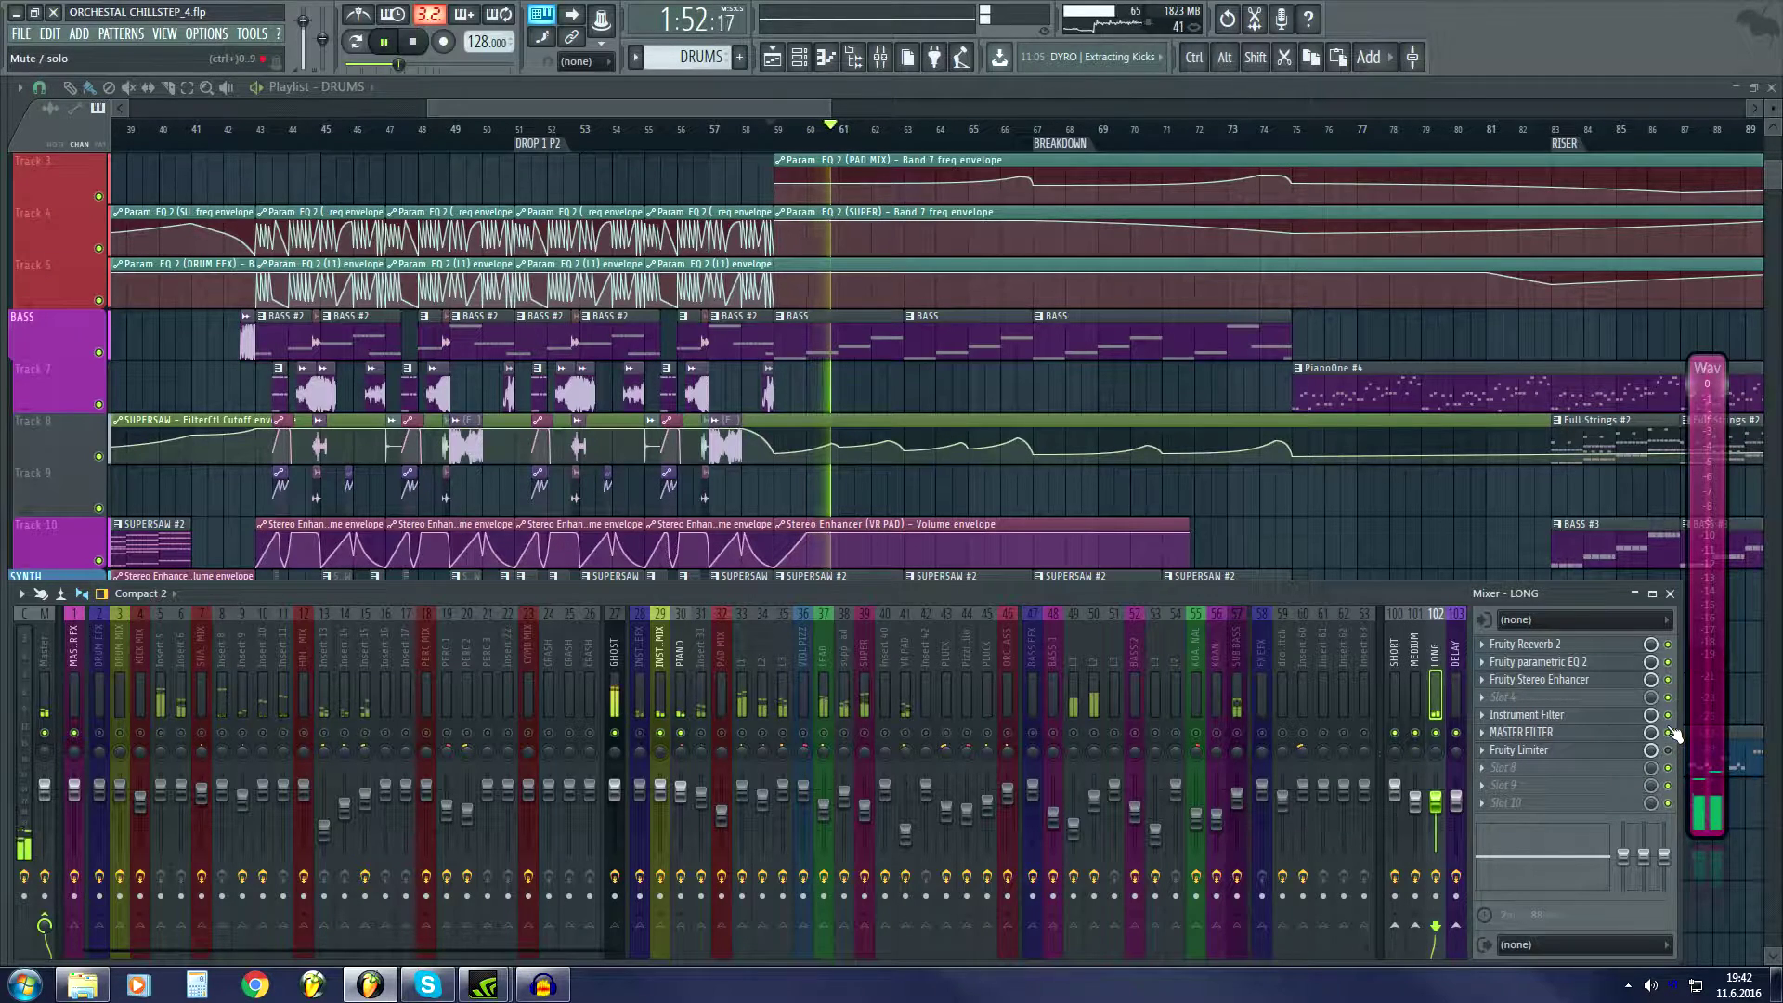
{"action": "left_click_drag", "start_coordinate": [1669, 732], "coordinate": [1668, 650]}
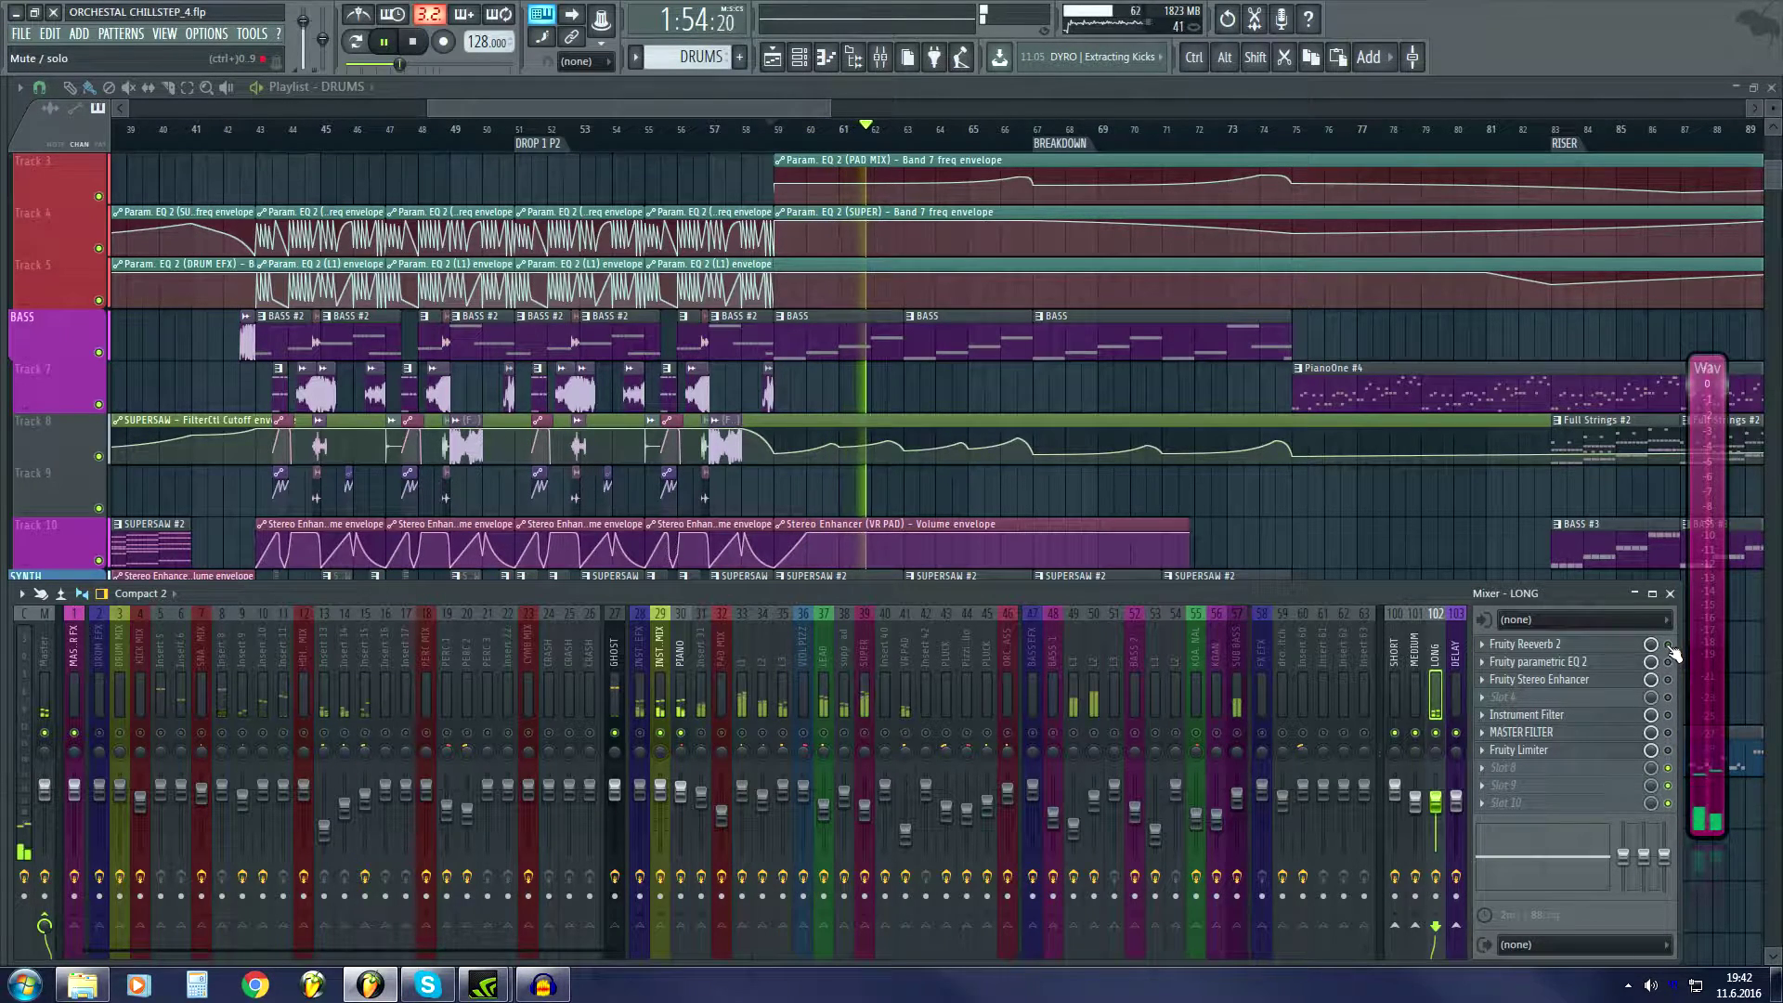
{"action": "key", "text": "space"}
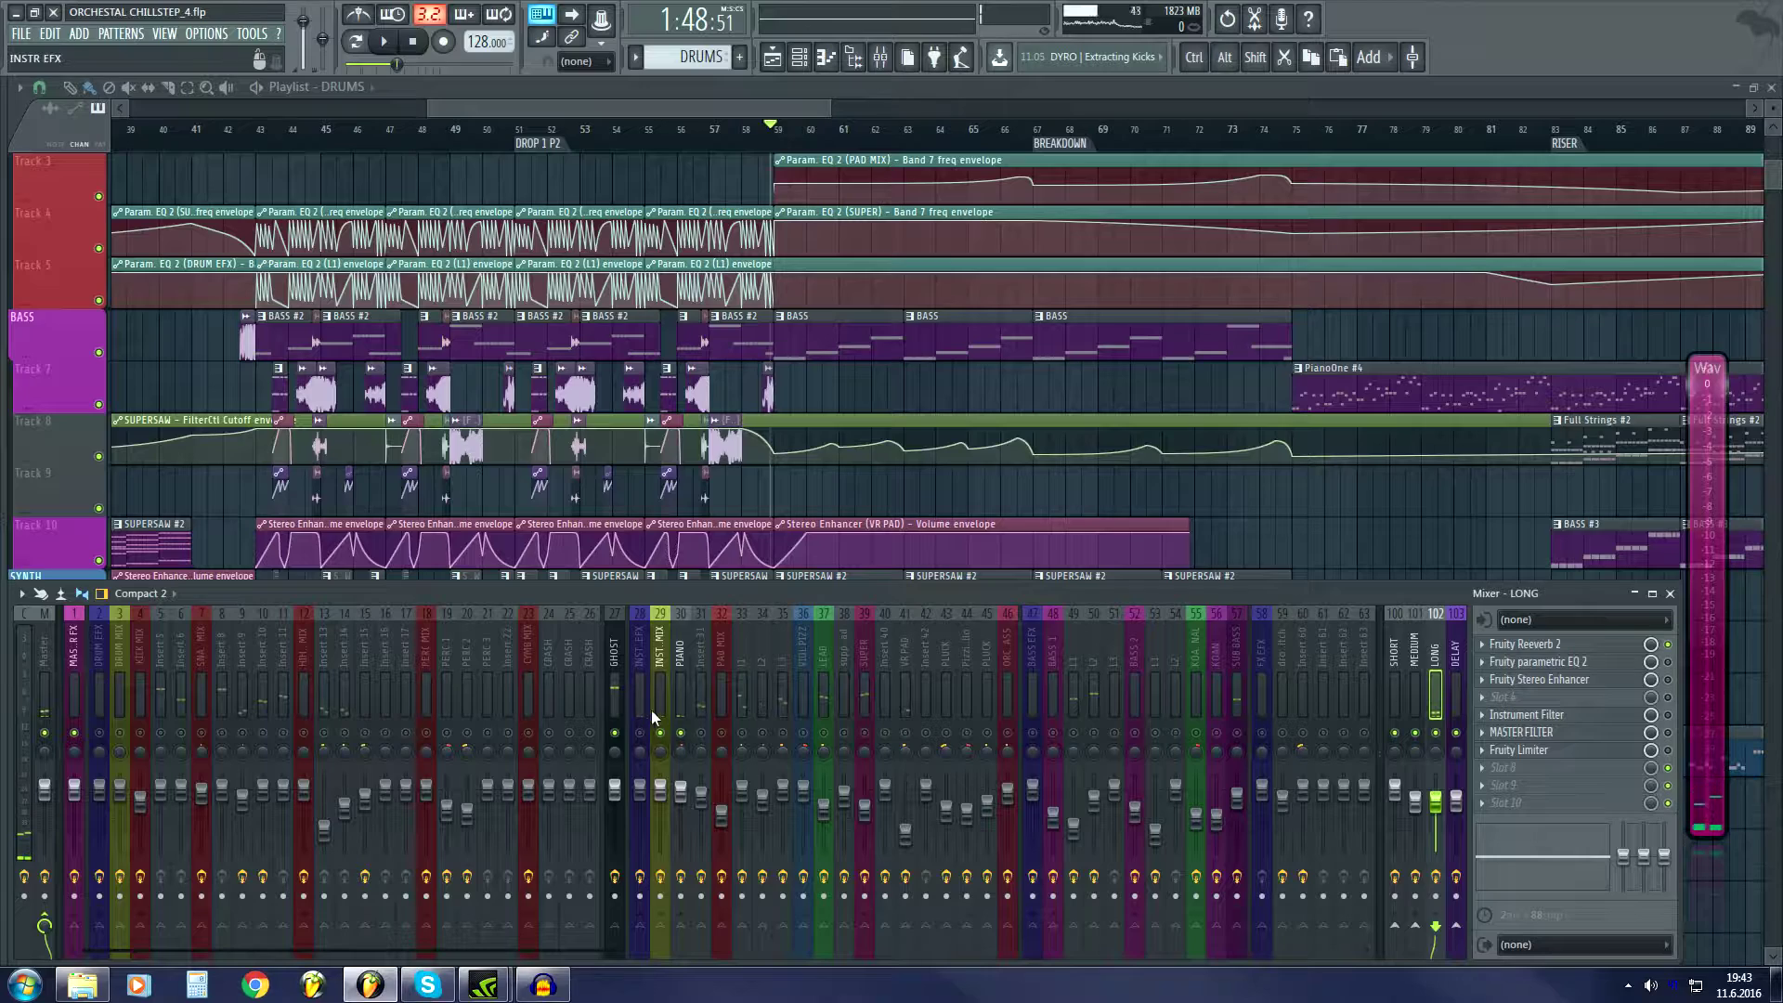
Review the PIANO and INSTR MIX insert effect chains and start playback.
{"action": "left_click", "coordinate": [679, 708]}
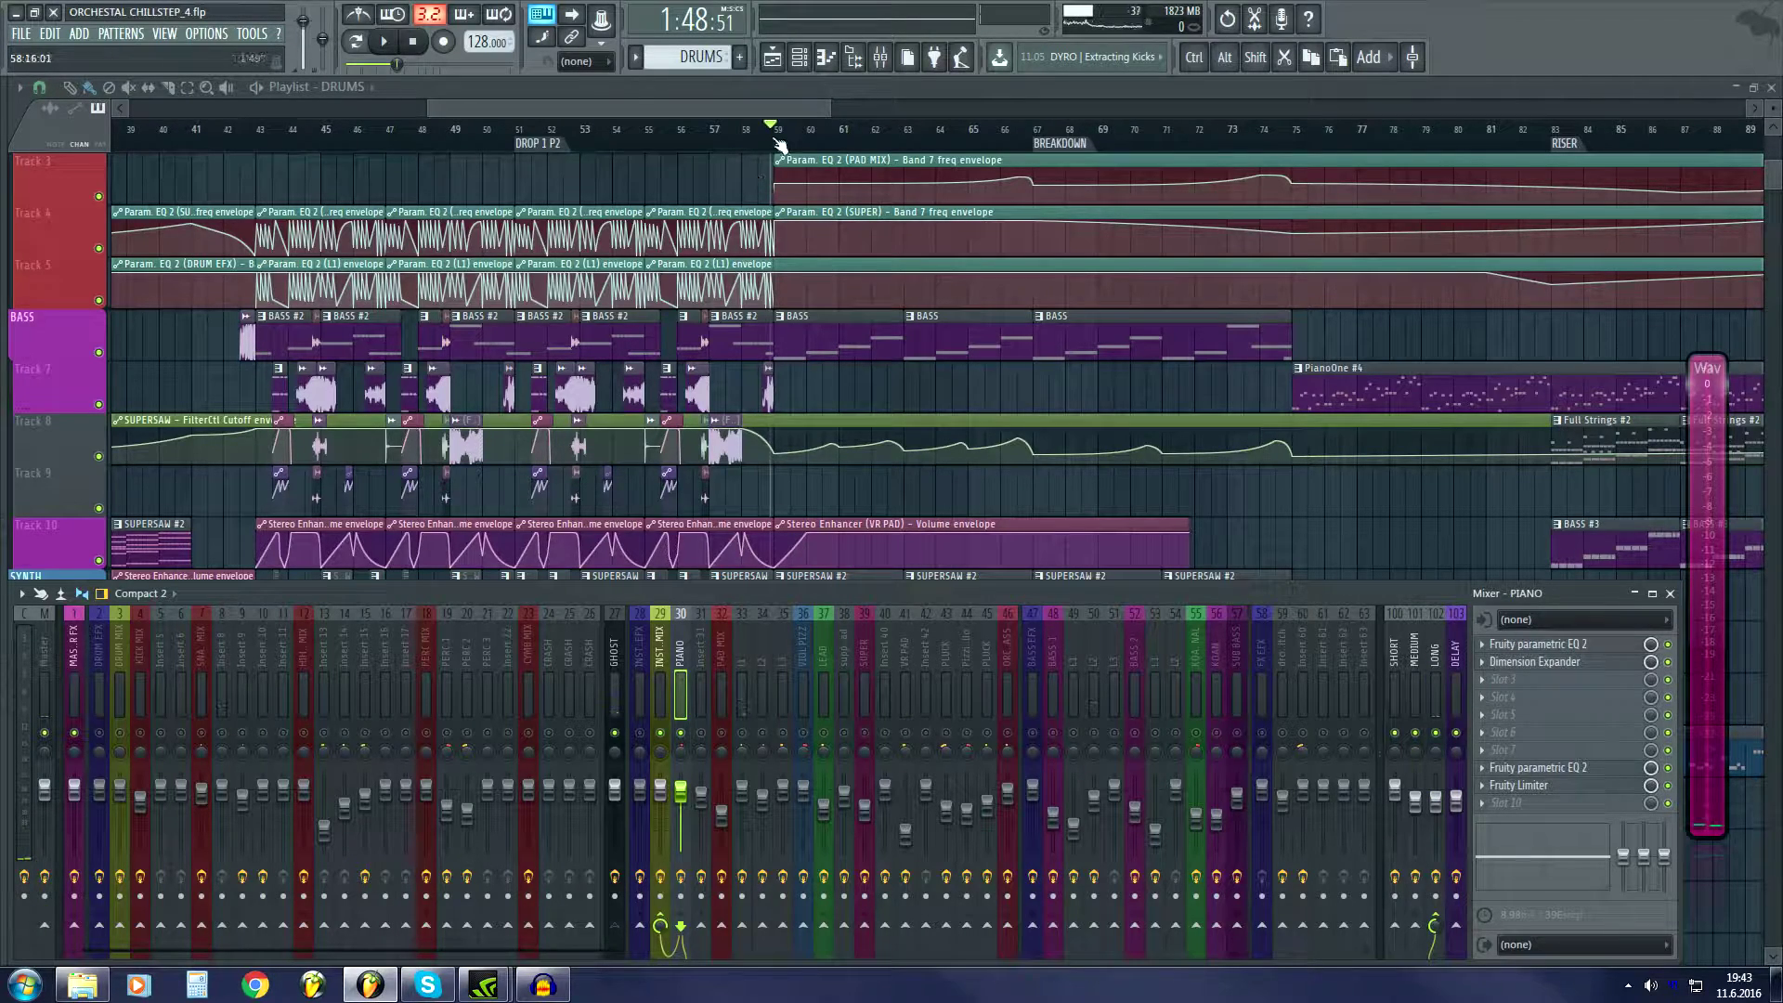
{"action": "key", "text": "F9"}
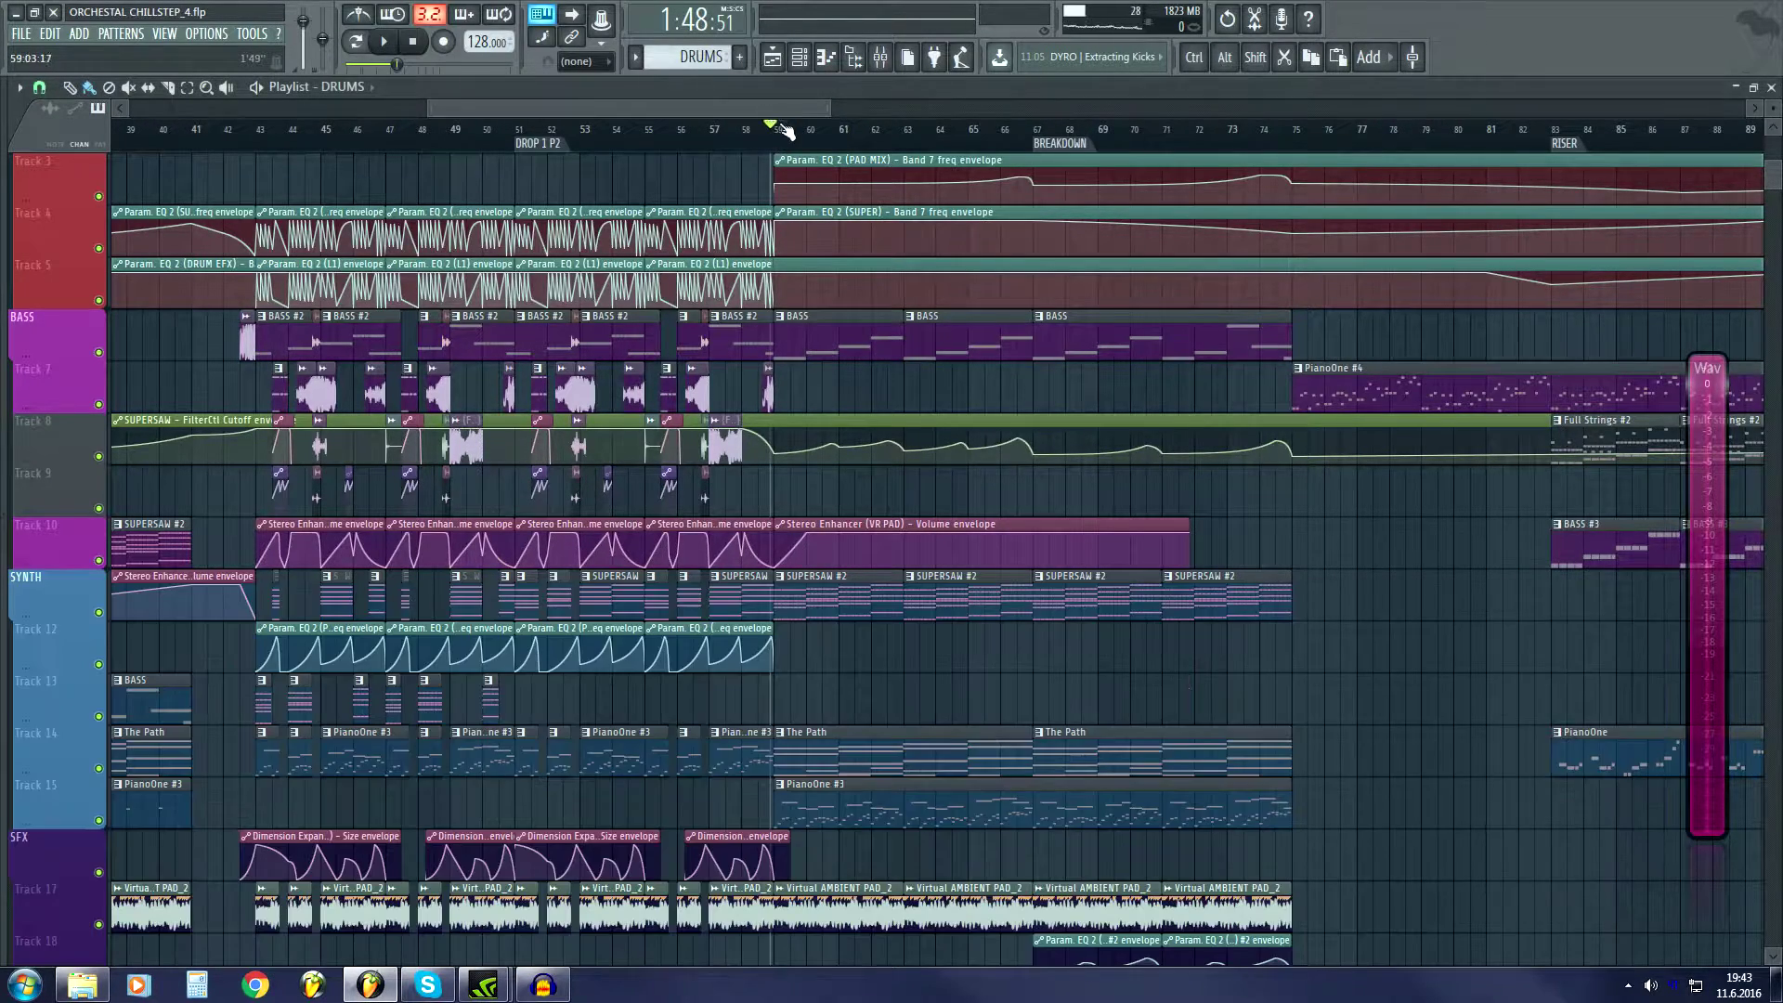
{"action": "scroll", "coordinate": [770, 124], "scroll_direction": "down", "scroll_amount": 2}
{"action": "key", "text": "F9"}
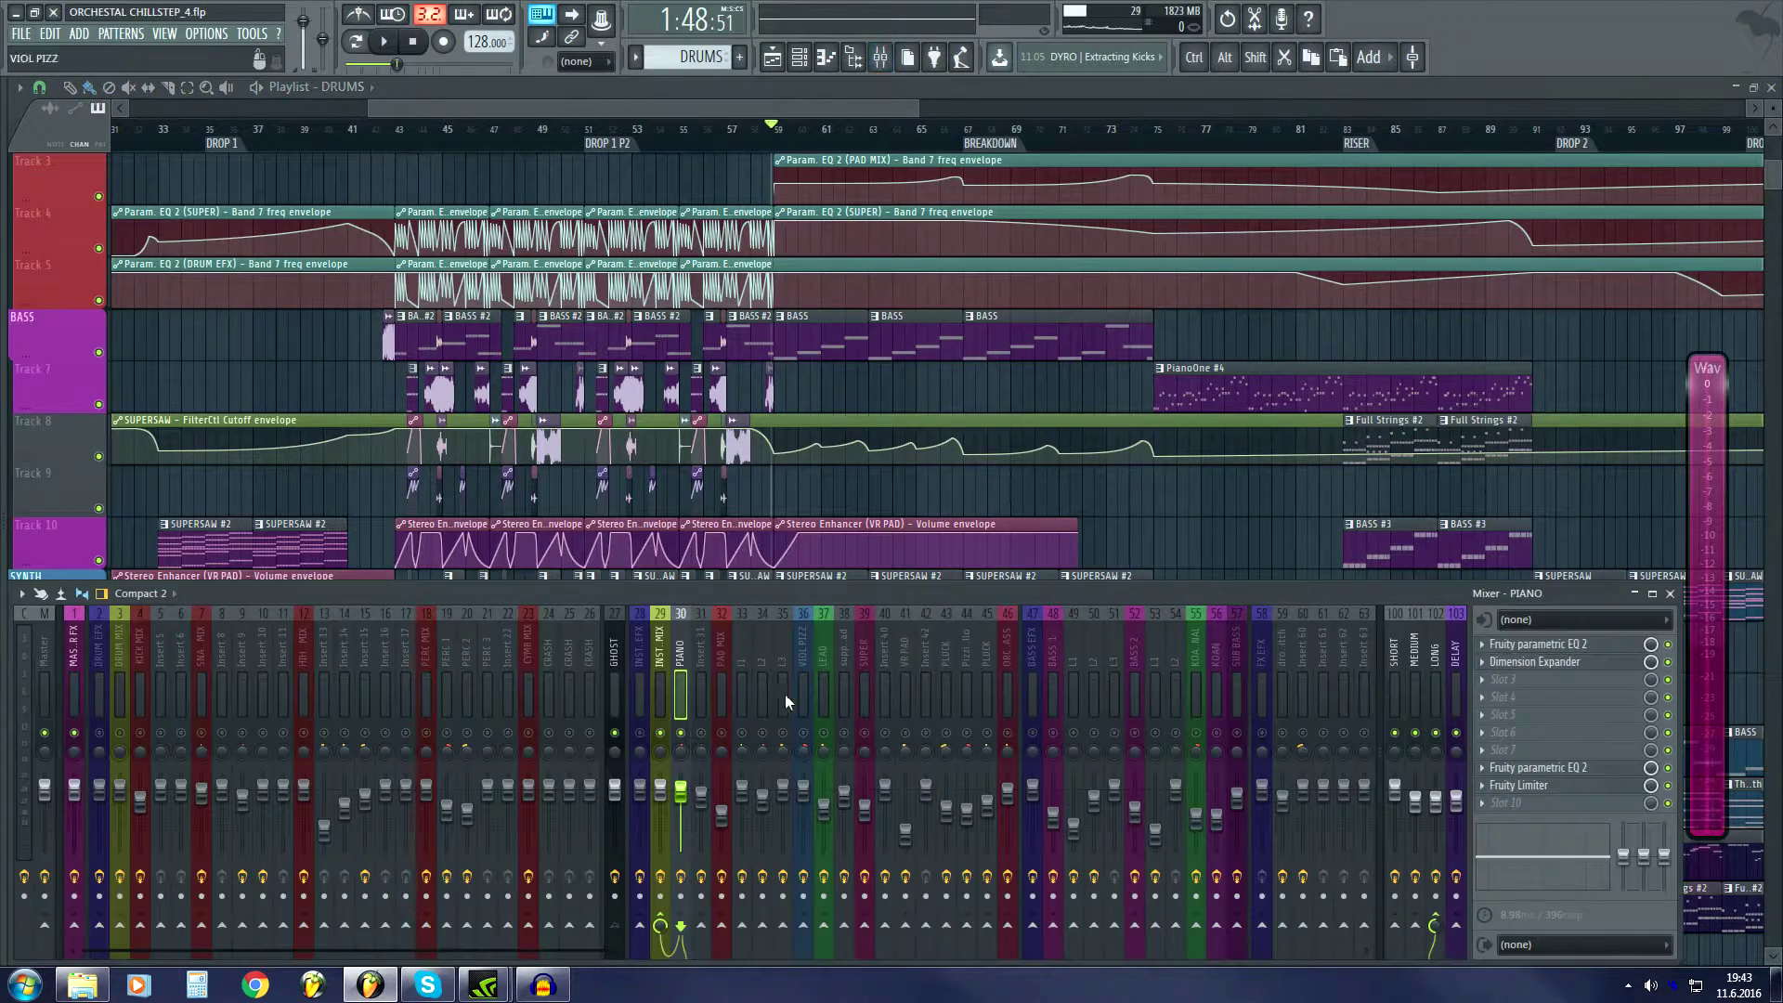
{"action": "left_click", "coordinate": [660, 688]}
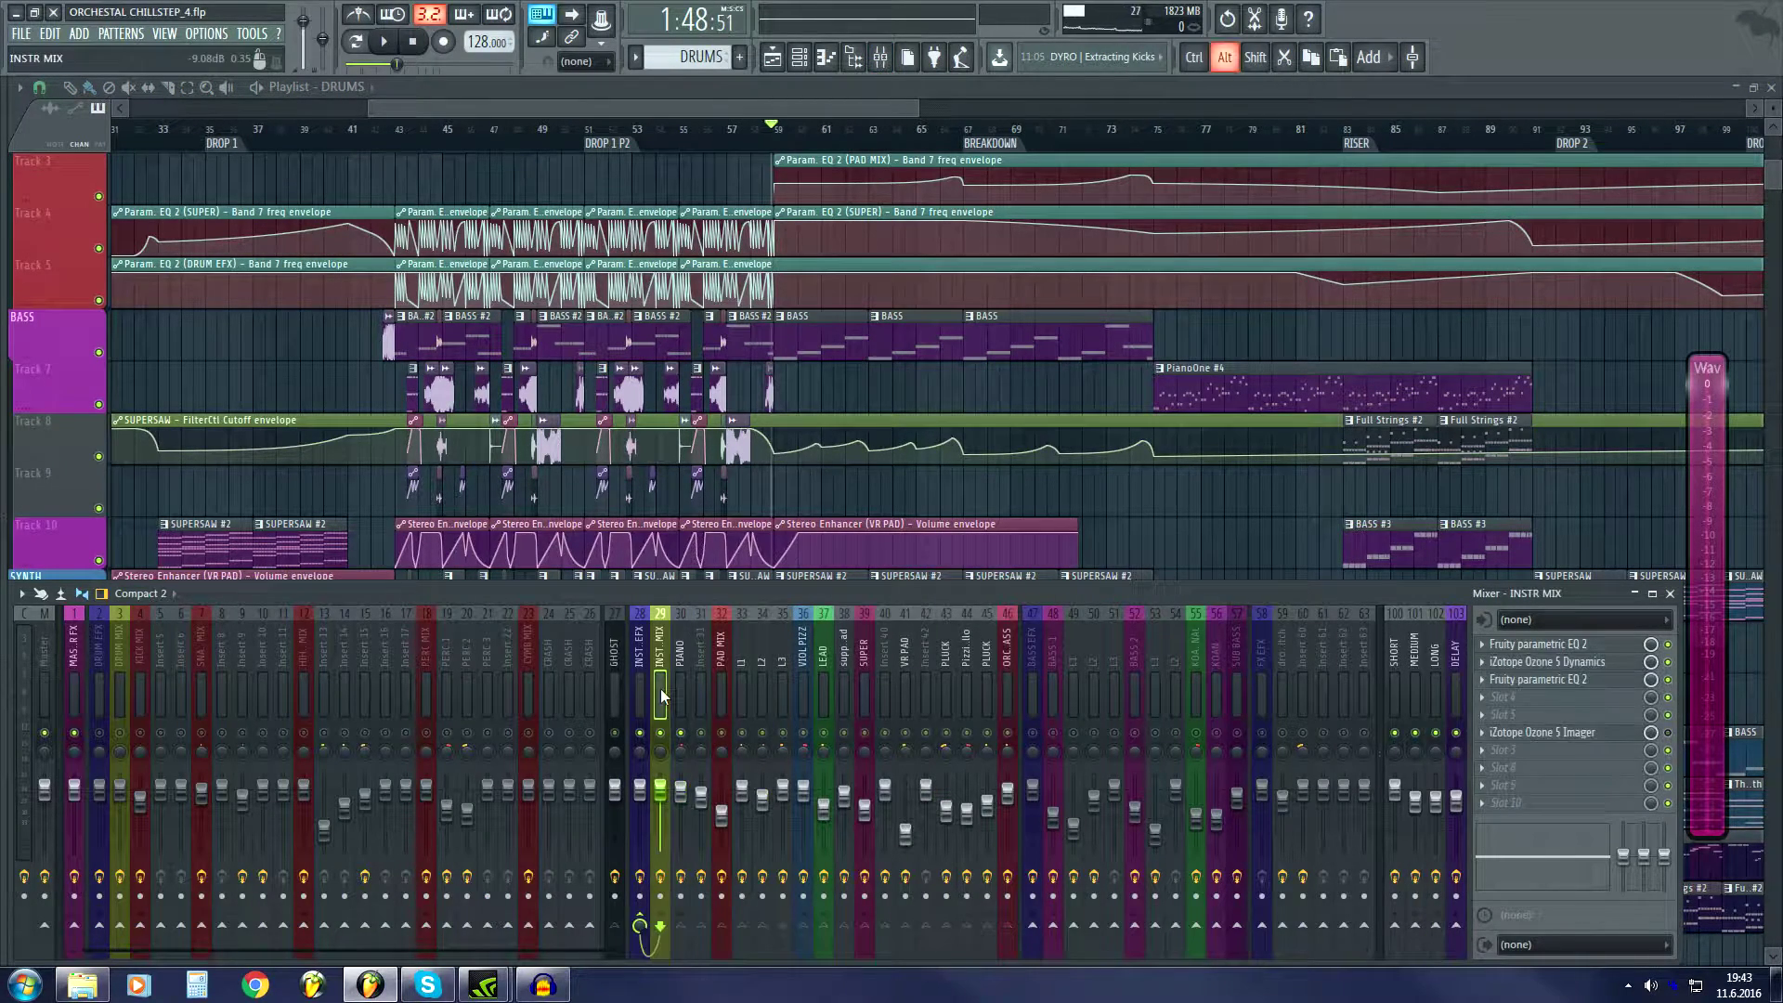
{"action": "key", "text": "space"}
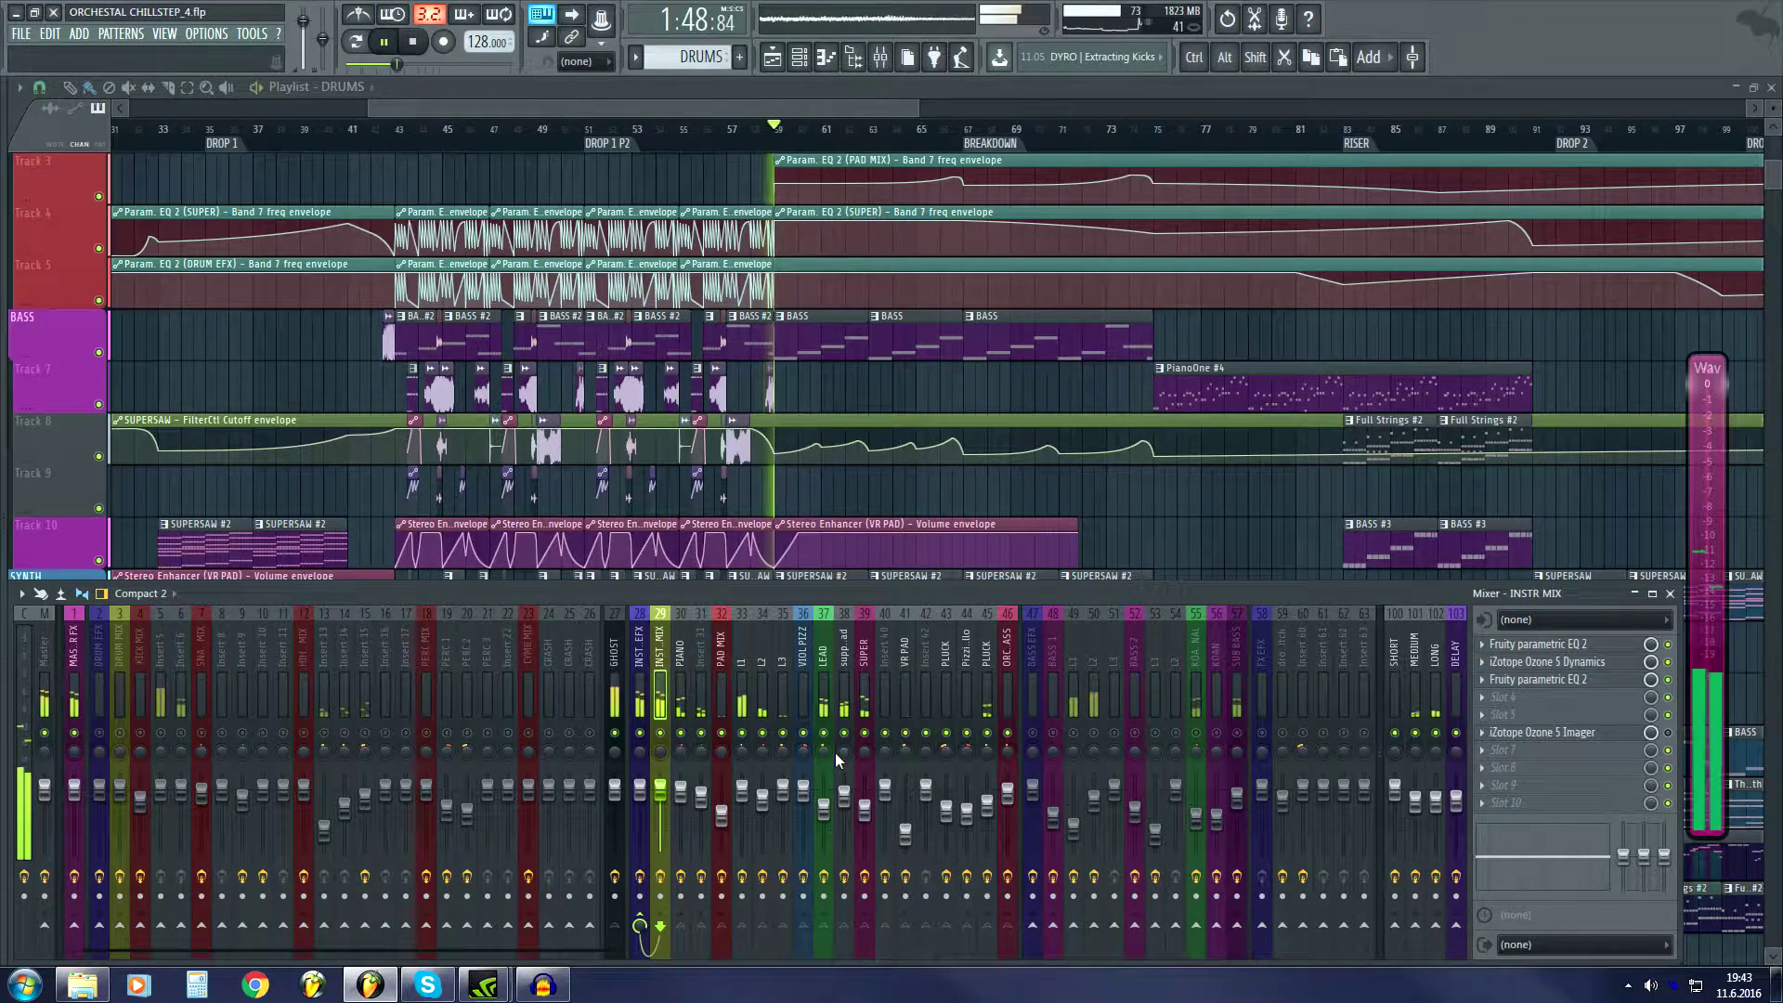
Mute INST.EFX, audition MEDIUM with its effects bypassed, stop, then select LONG.
{"action": "left_click", "coordinate": [640, 732]}
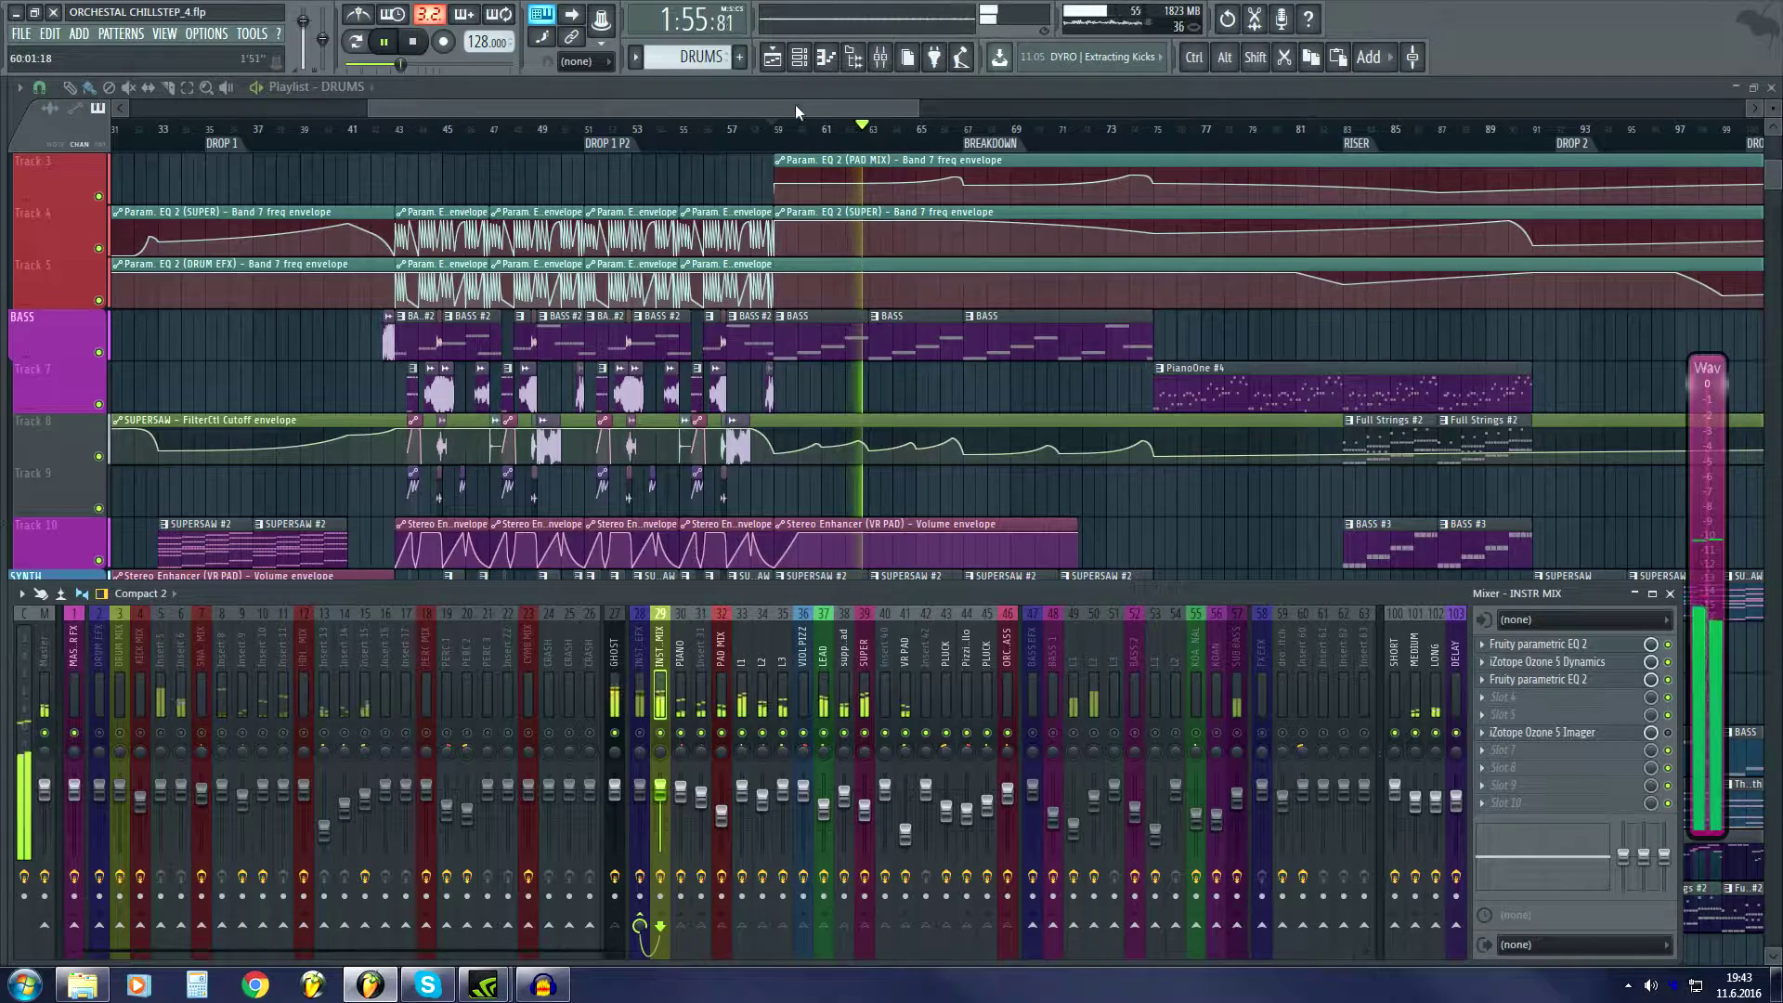
{"action": "left_click", "coordinate": [1414, 674]}
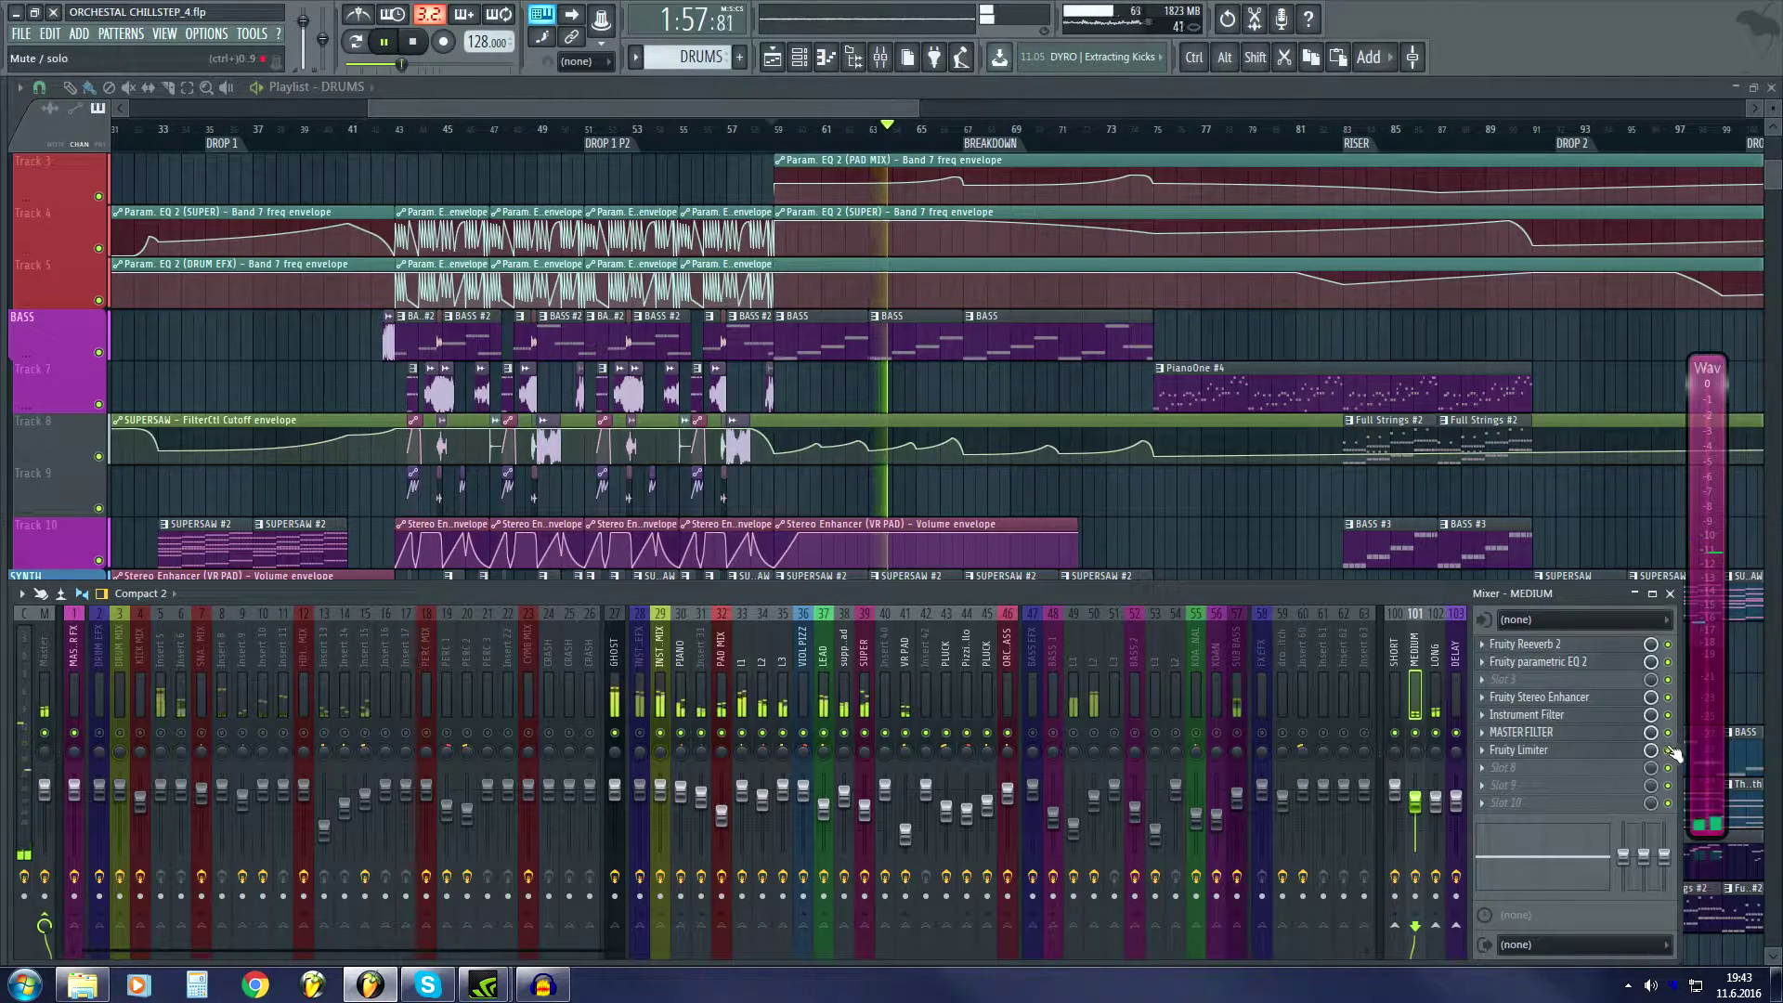
{"action": "left_click_drag", "start_coordinate": [1668, 749], "coordinate": [1670, 653]}
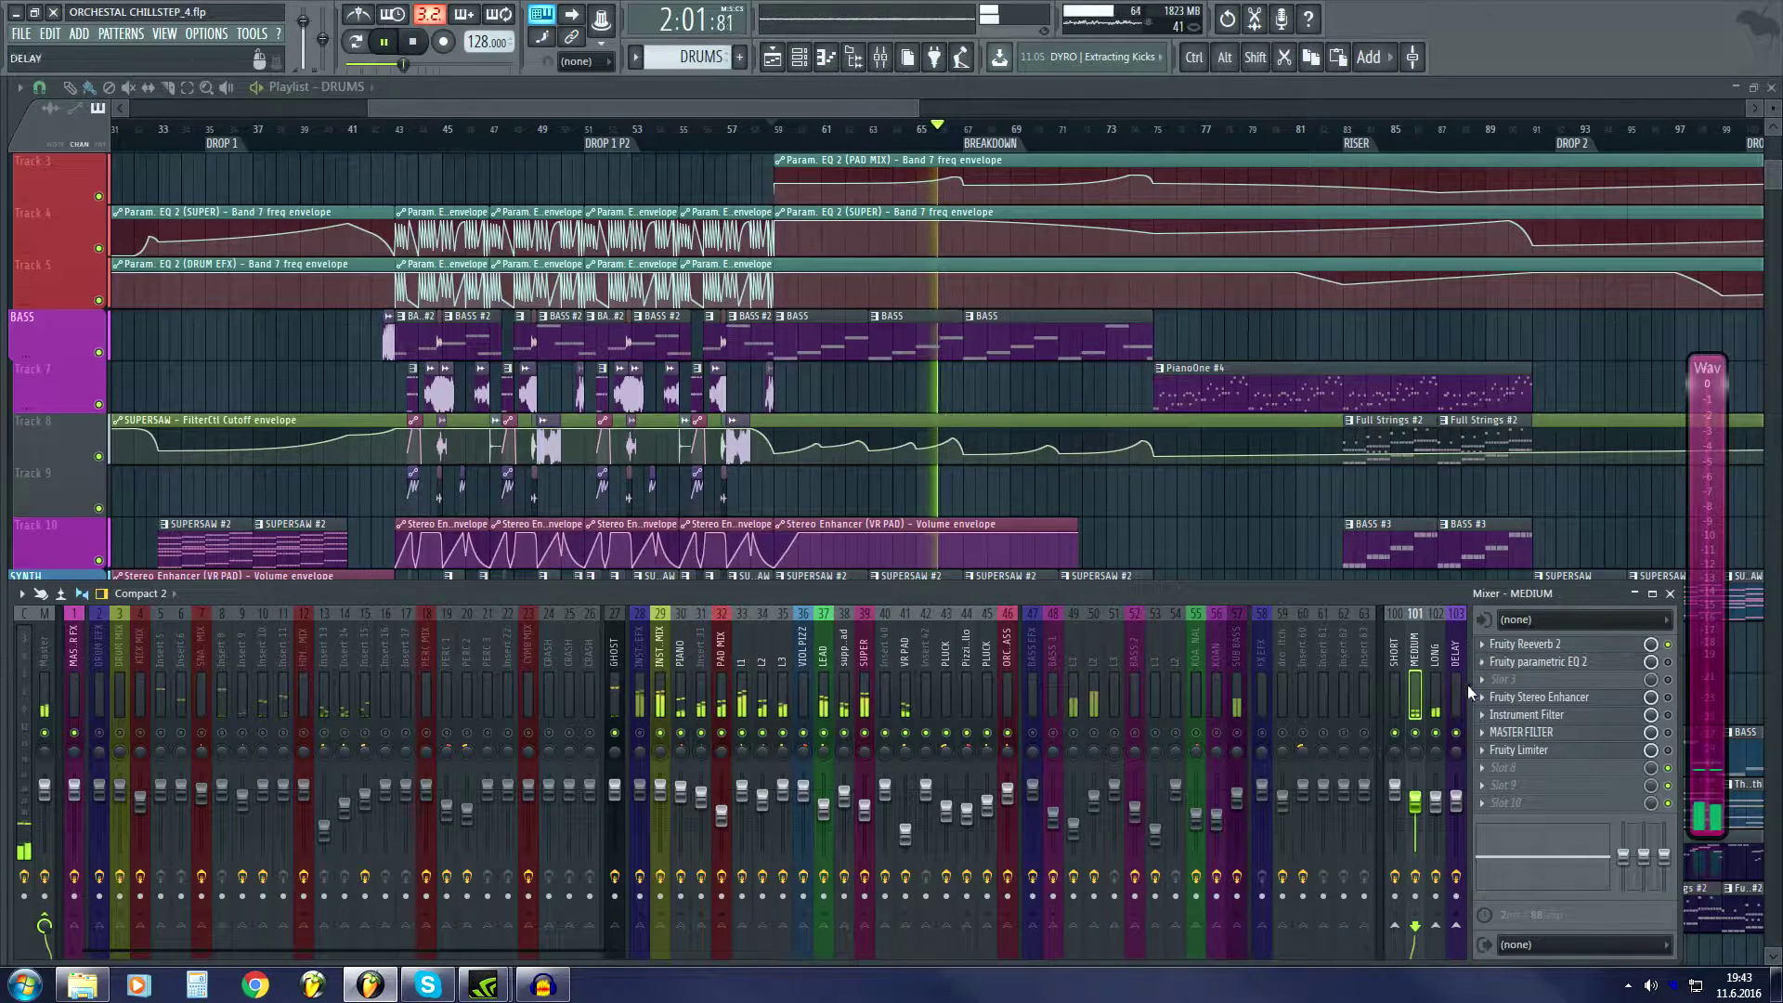
{"action": "key", "text": "space"}
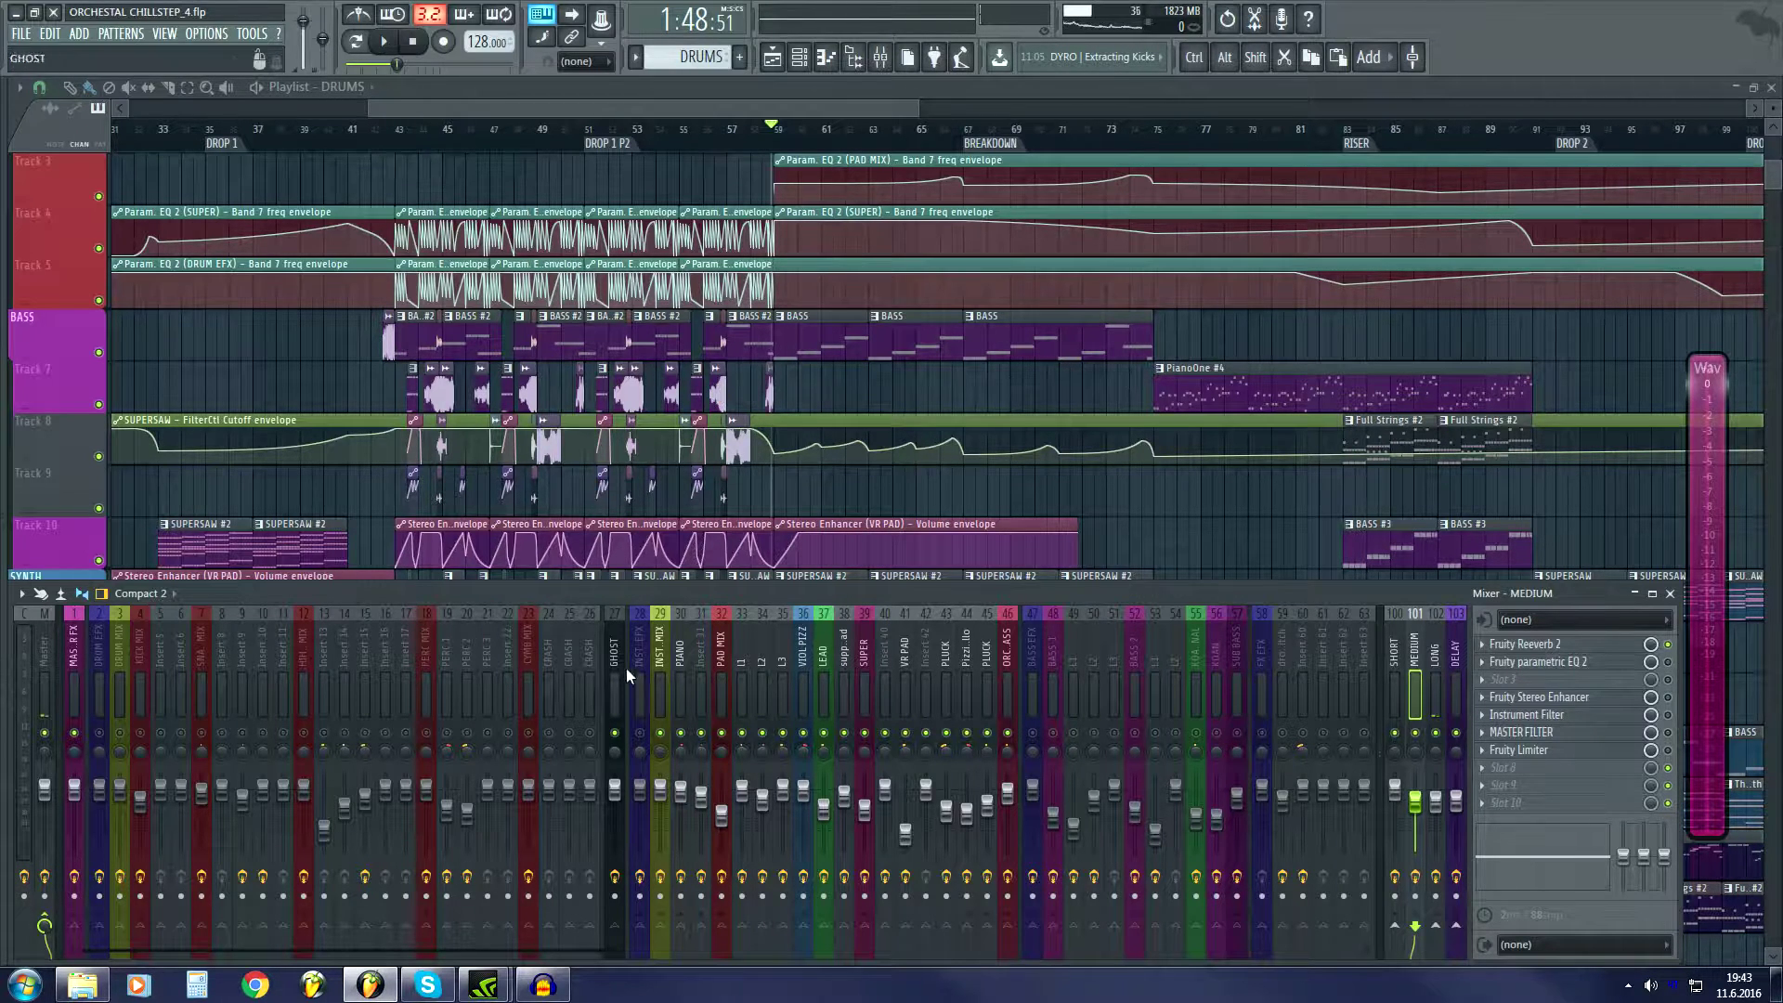
{"action": "left_click", "coordinate": [681, 695]}
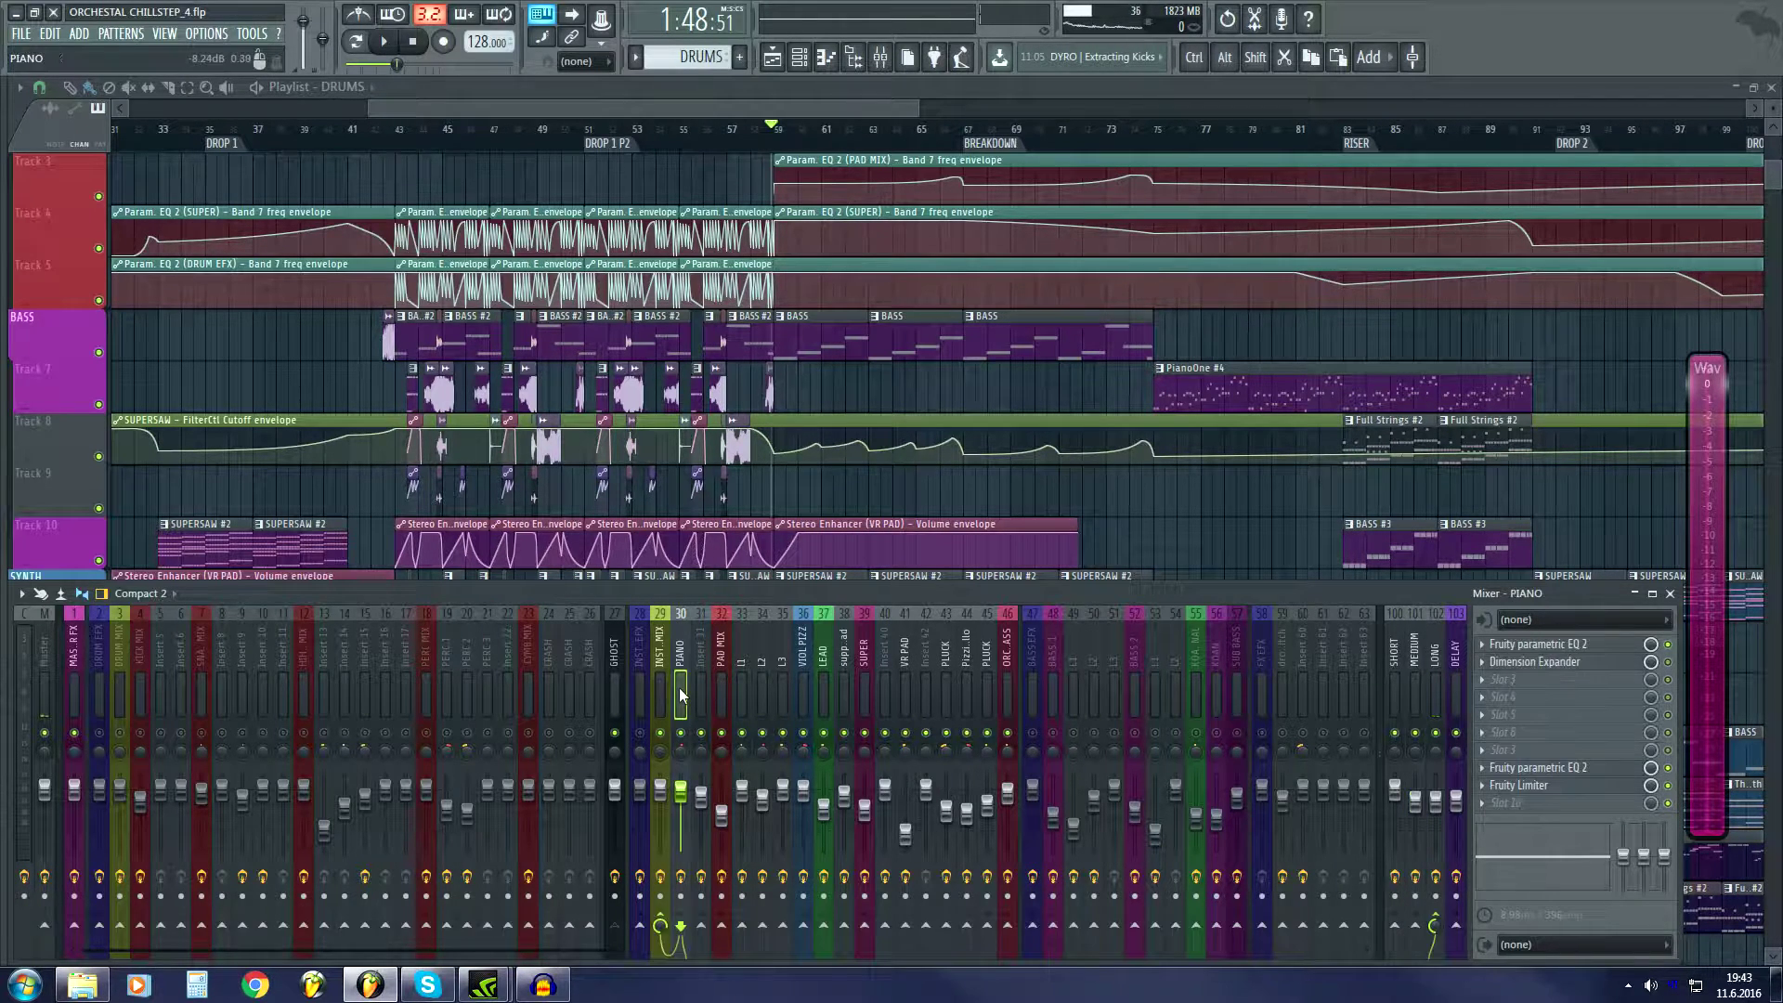
{"action": "left_click", "coordinate": [1435, 691]}
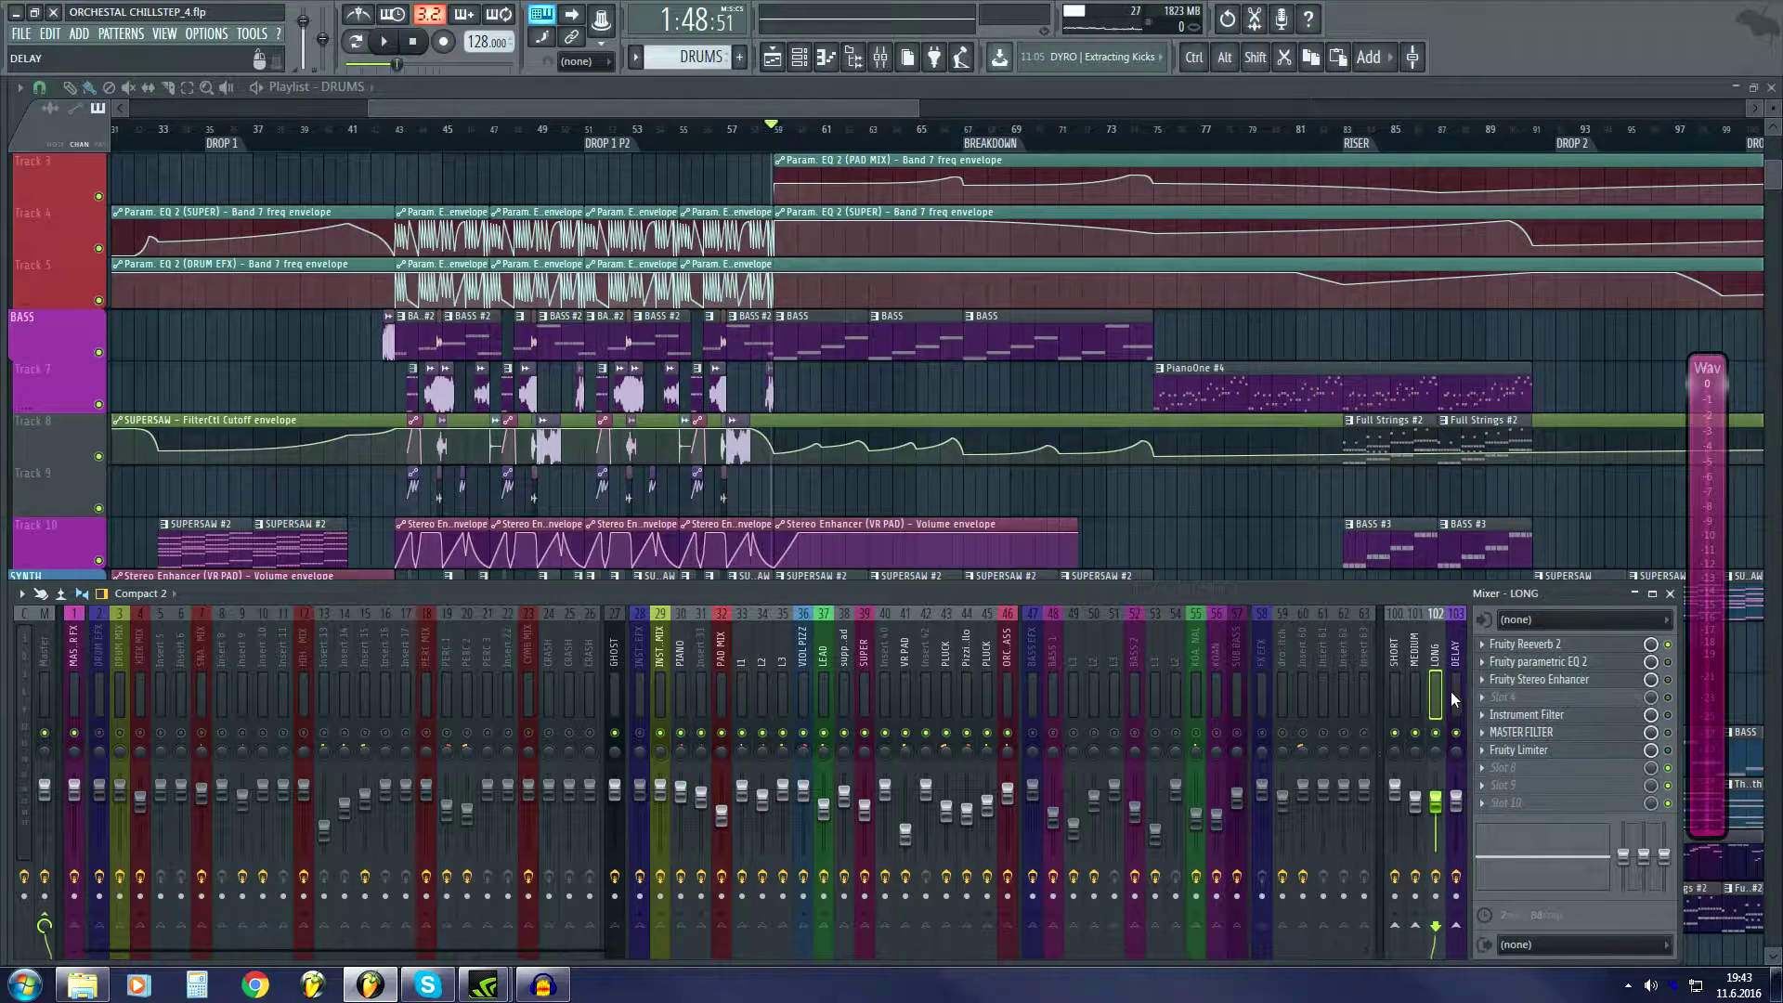
Open LONG's Fruity Reeverb 2, unmute INST.EFX, then close the reverb window.
{"action": "left_click", "coordinate": [1521, 645]}
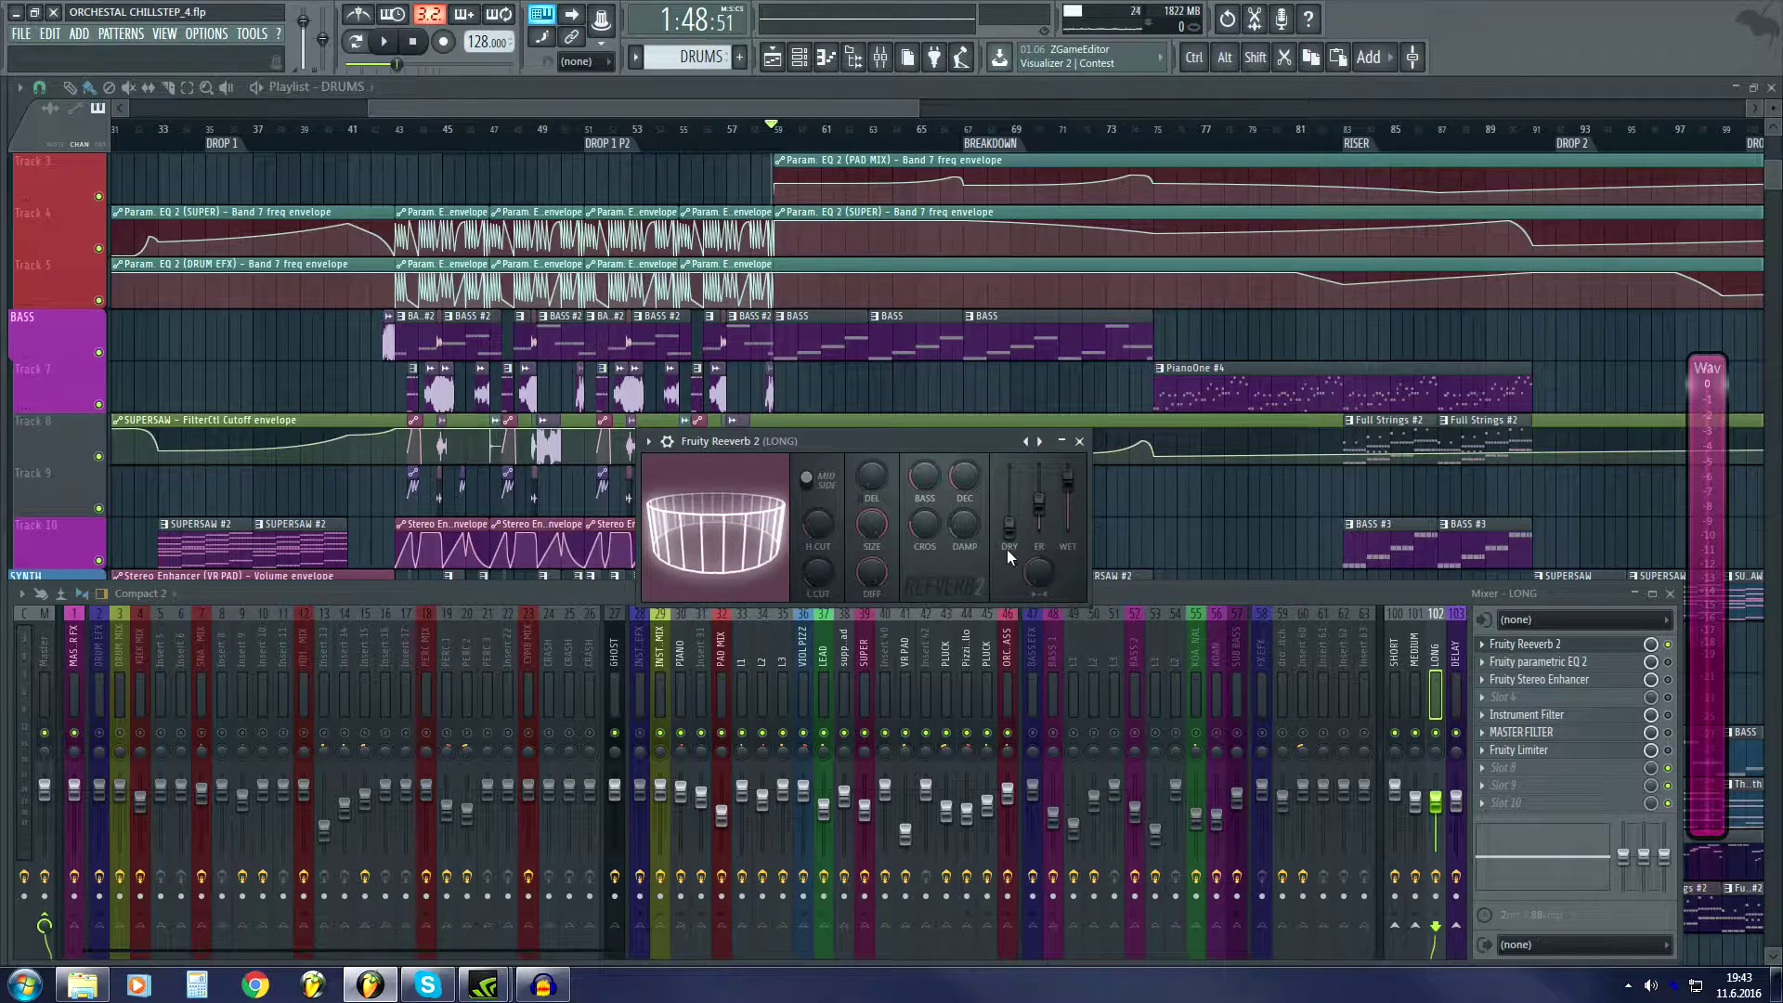
{"action": "left_click", "coordinate": [643, 734]}
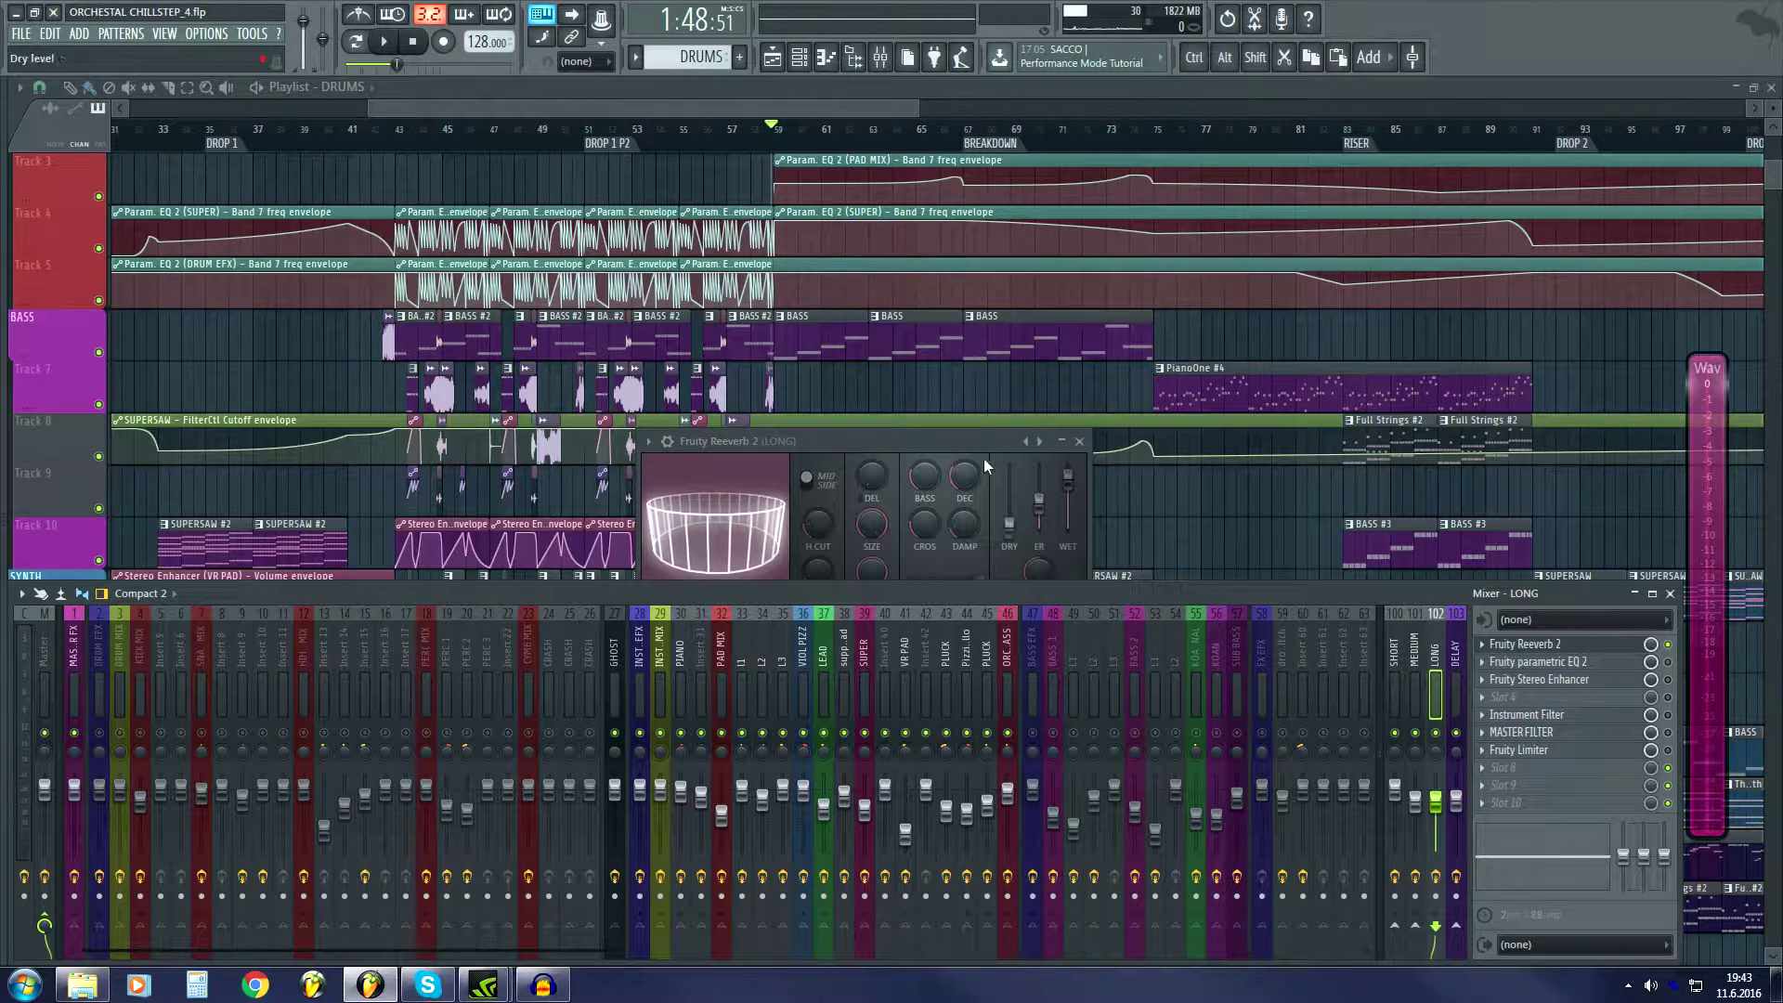
{"action": "left_click_drag", "start_coordinate": [983, 443], "coordinate": [1049, 372]}
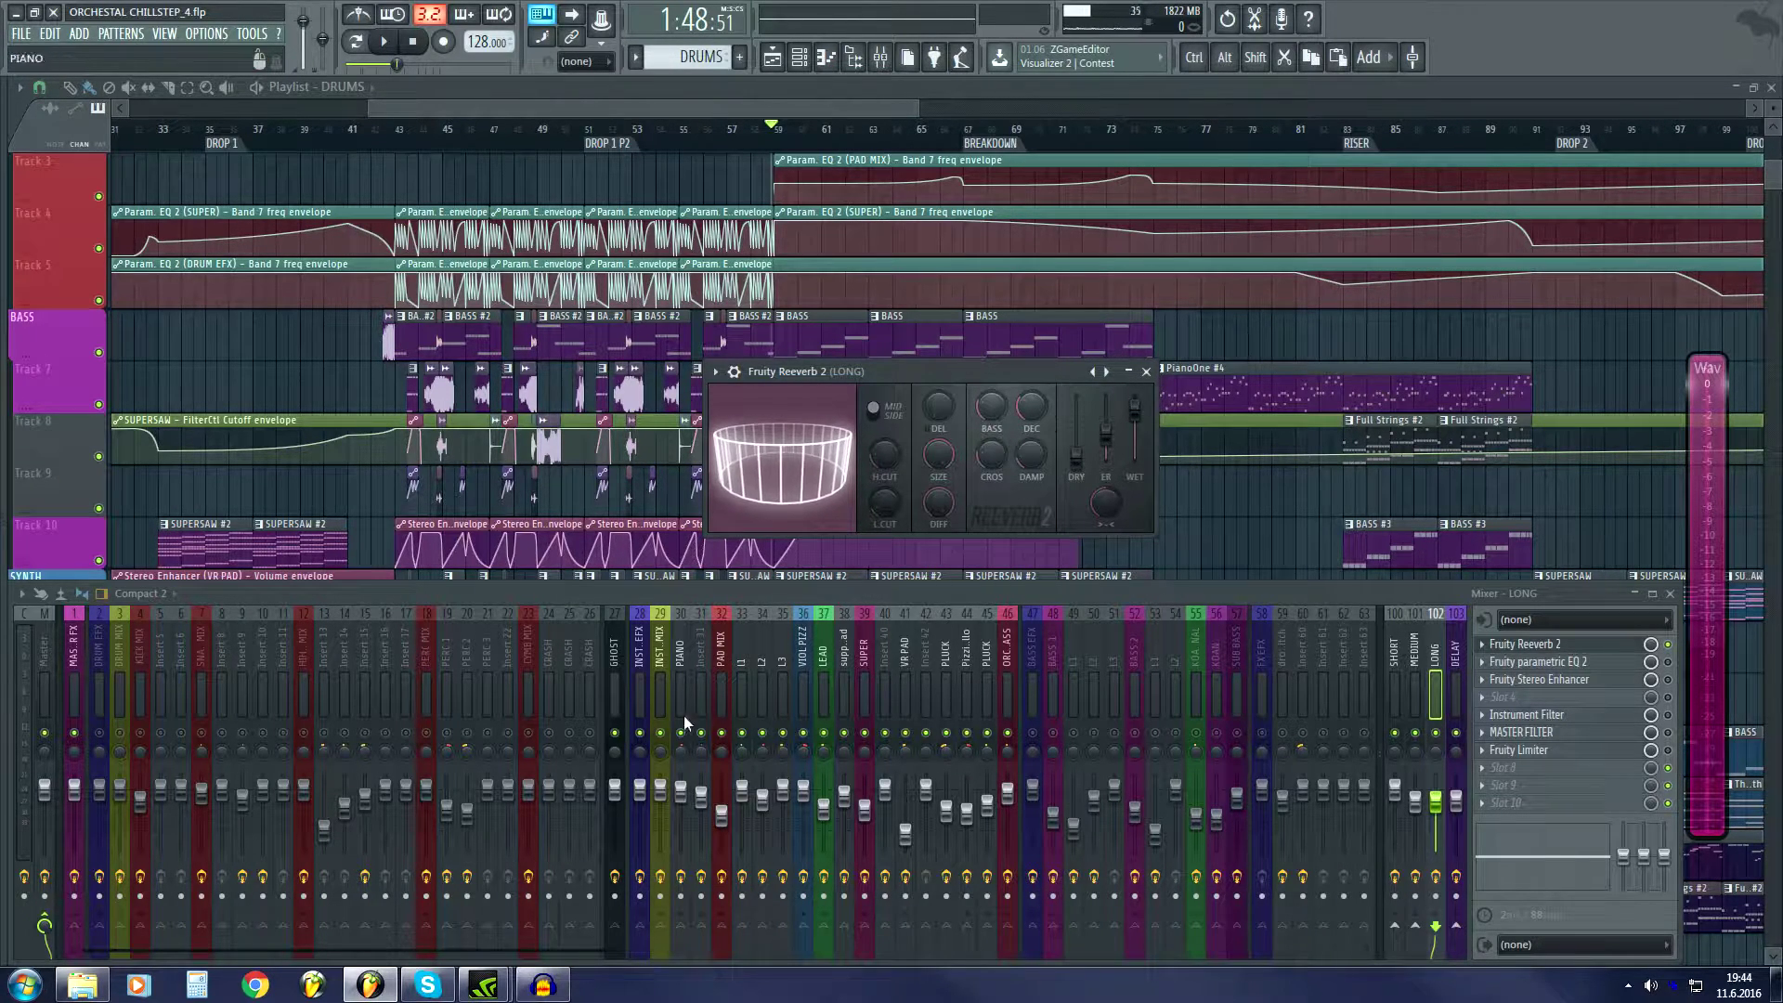
{"action": "left_click", "coordinate": [1146, 371]}
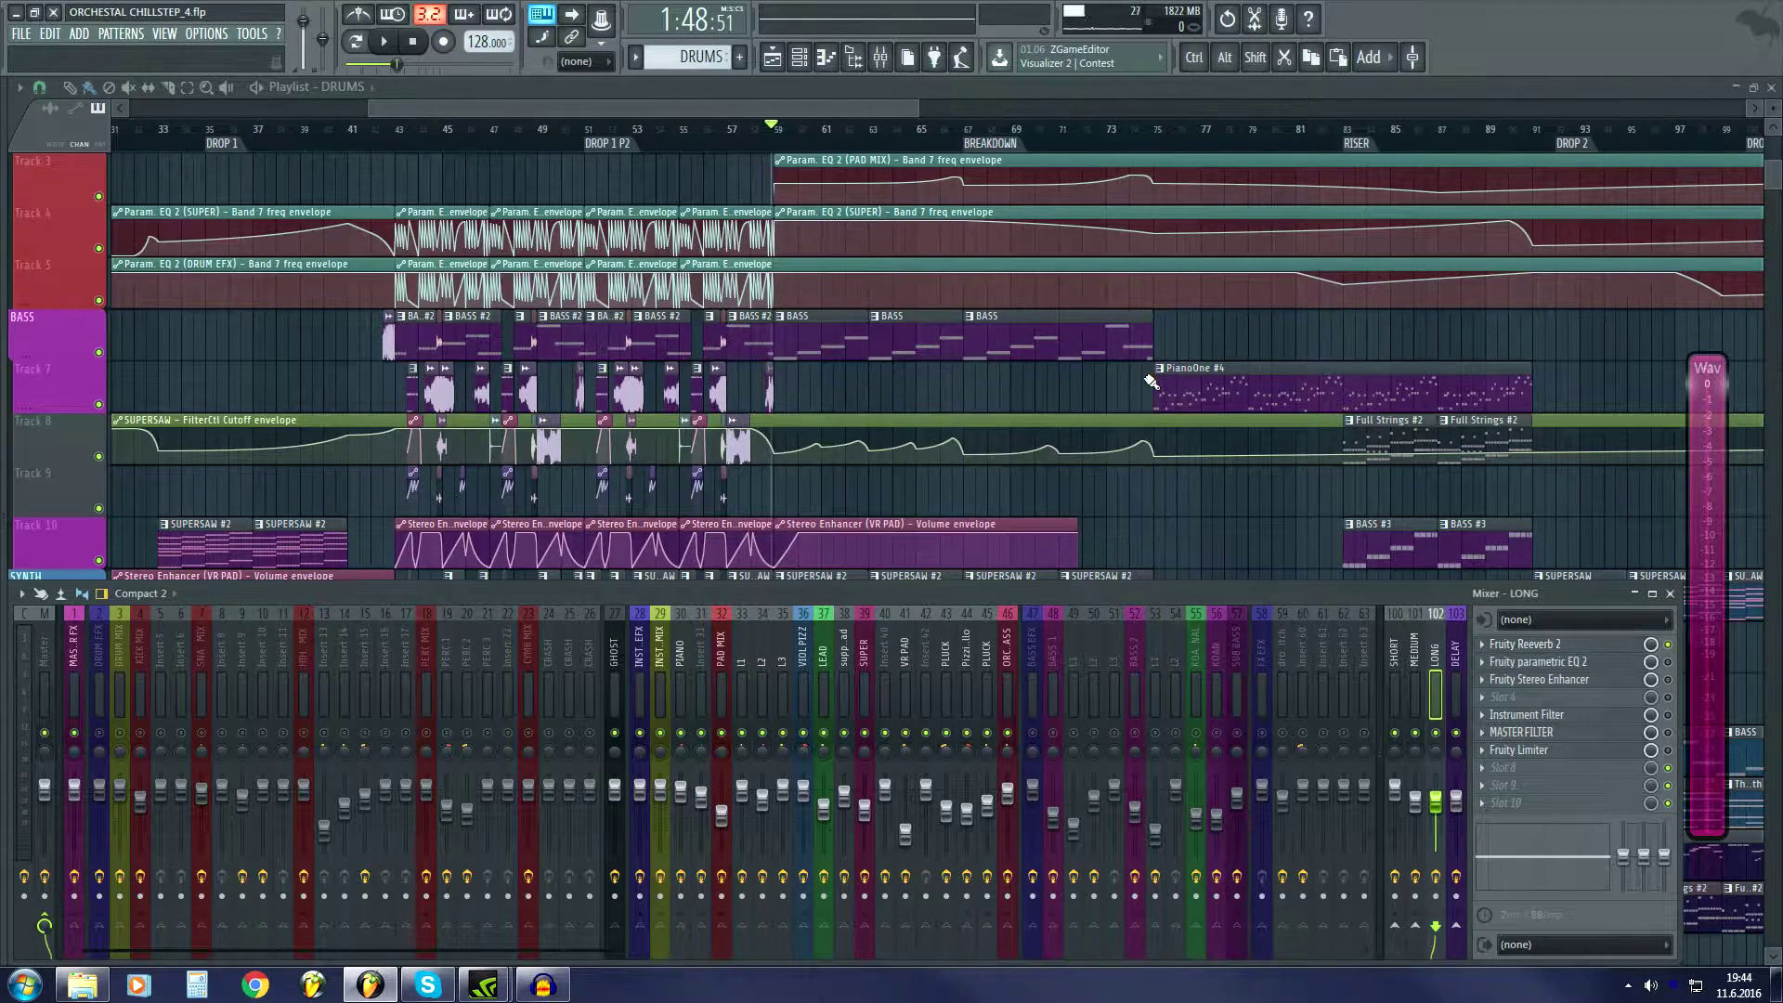
In LONG's Fruity parametric EQ 2, drag band 7 down to about 5912 Hz, -18 dB.
{"action": "left_click", "coordinate": [1537, 663]}
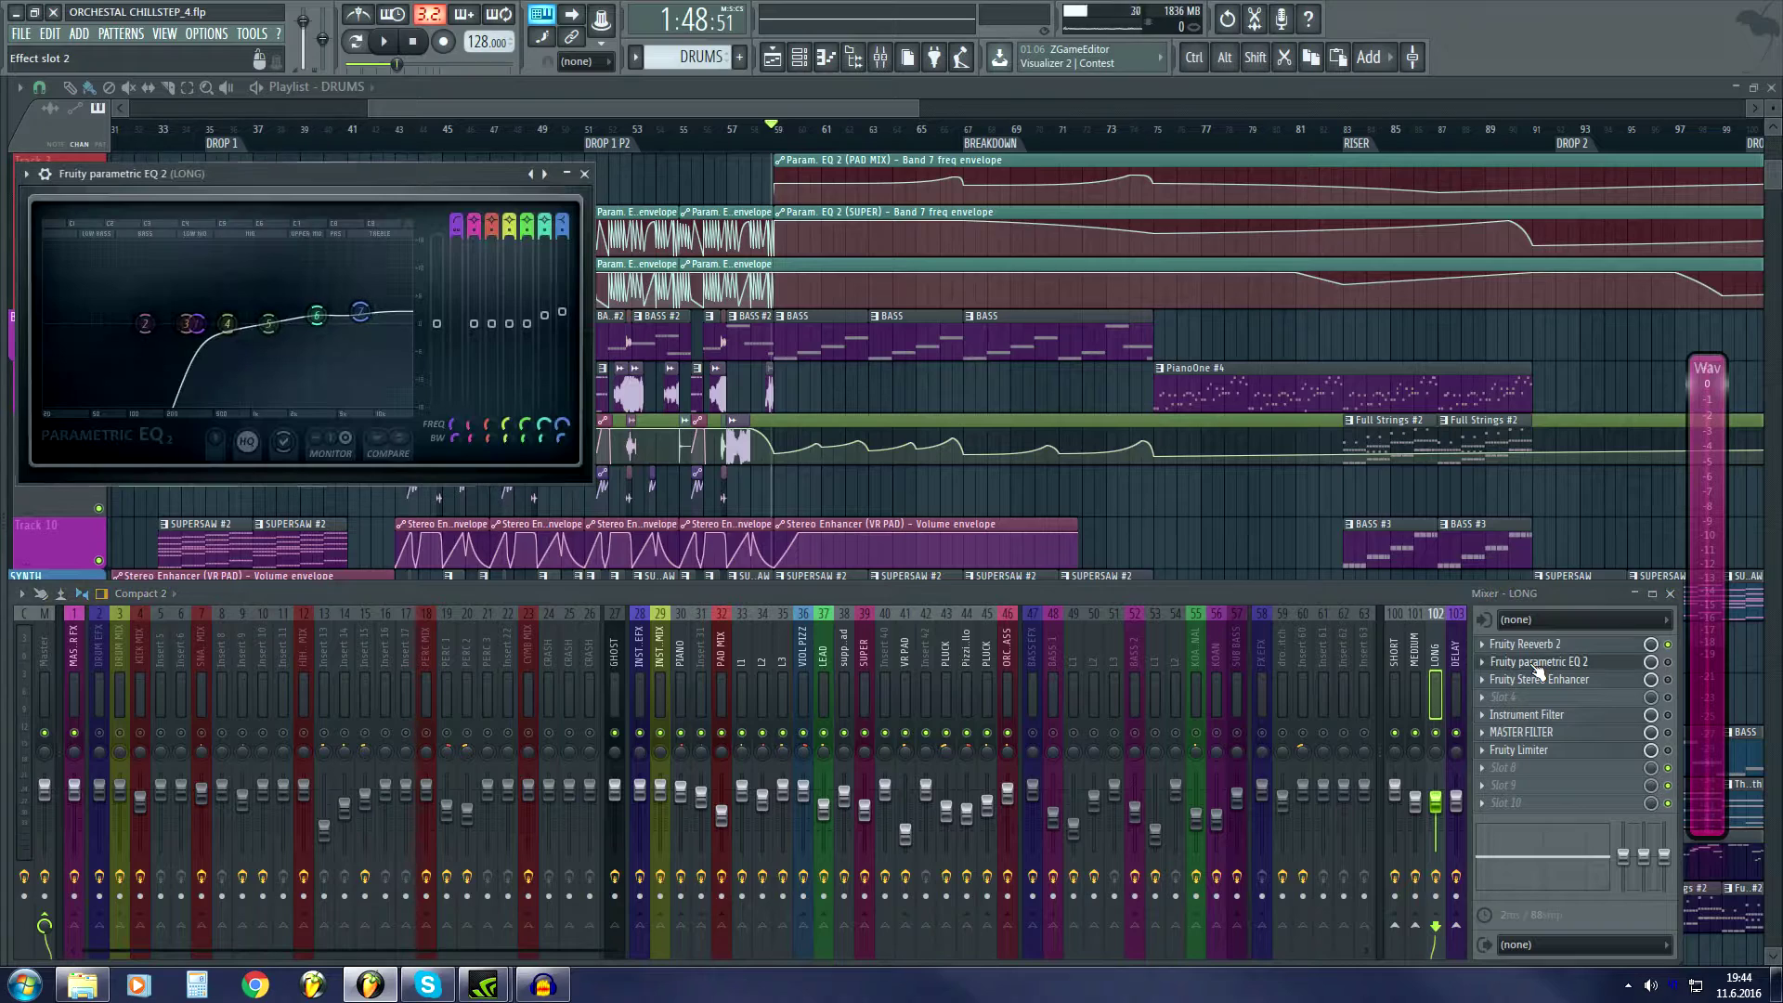
{"action": "left_click_drag", "start_coordinate": [459, 171], "coordinate": [1205, 335]}
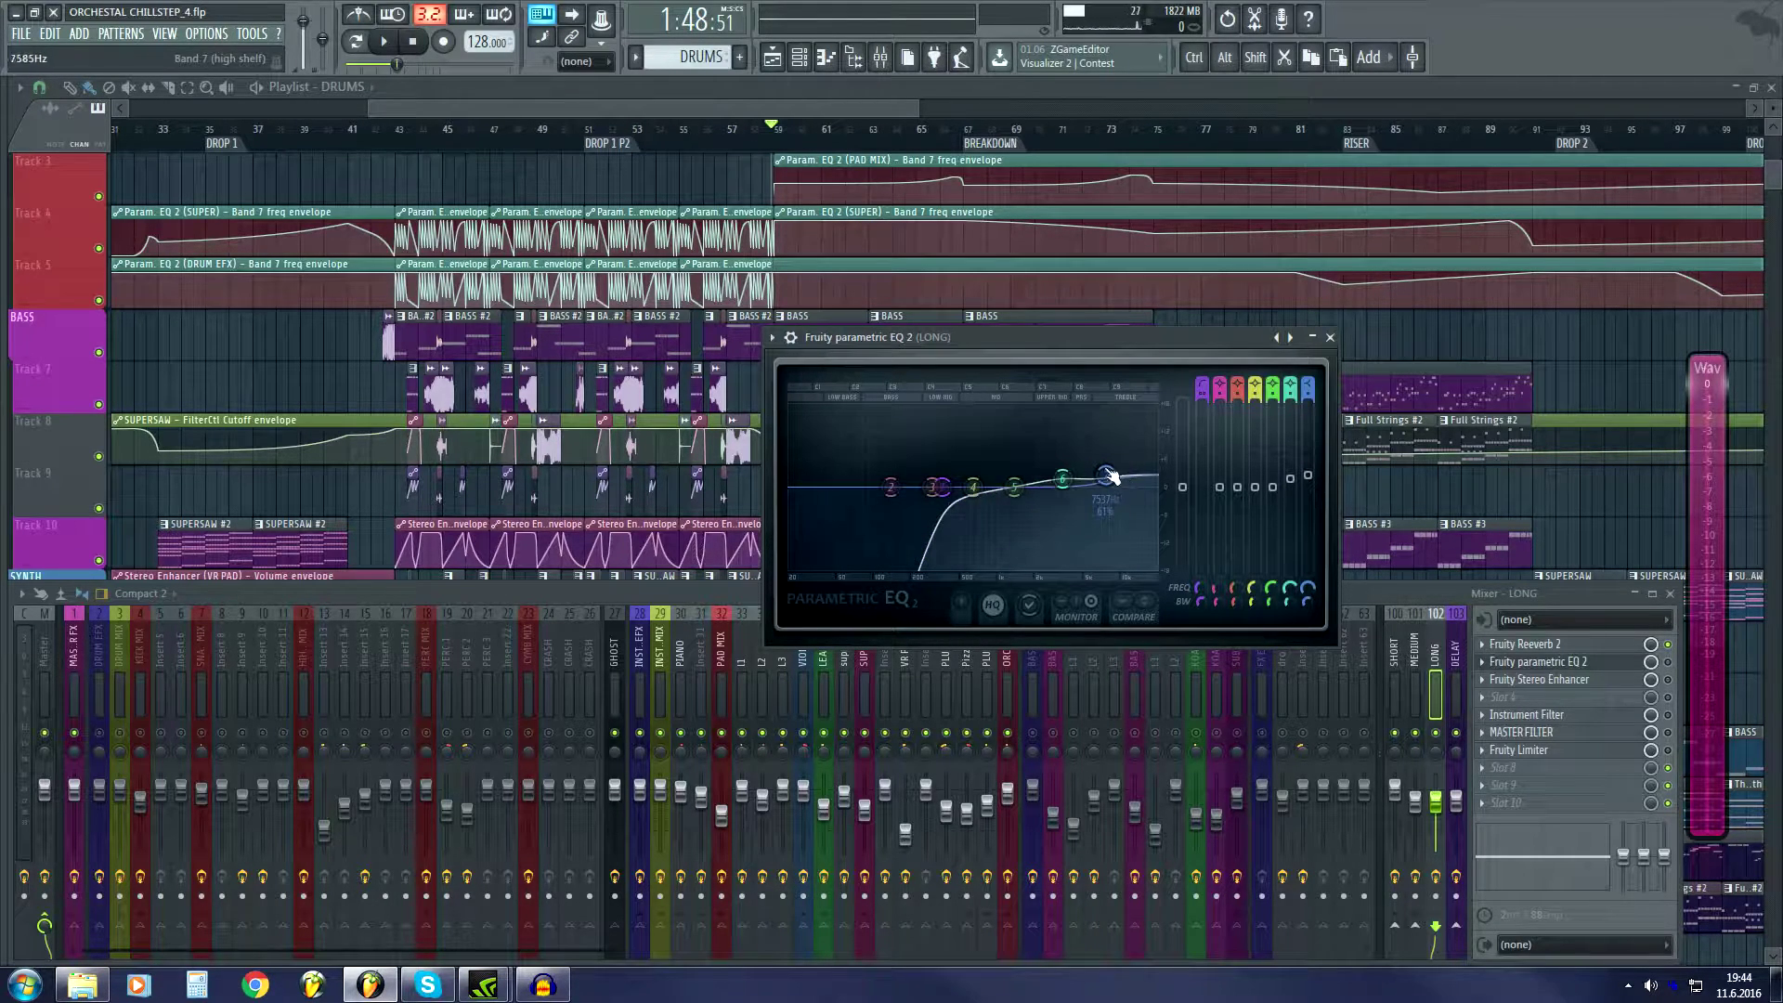
{"action": "left_click_drag", "start_coordinate": [1113, 469], "coordinate": [1092, 566]}
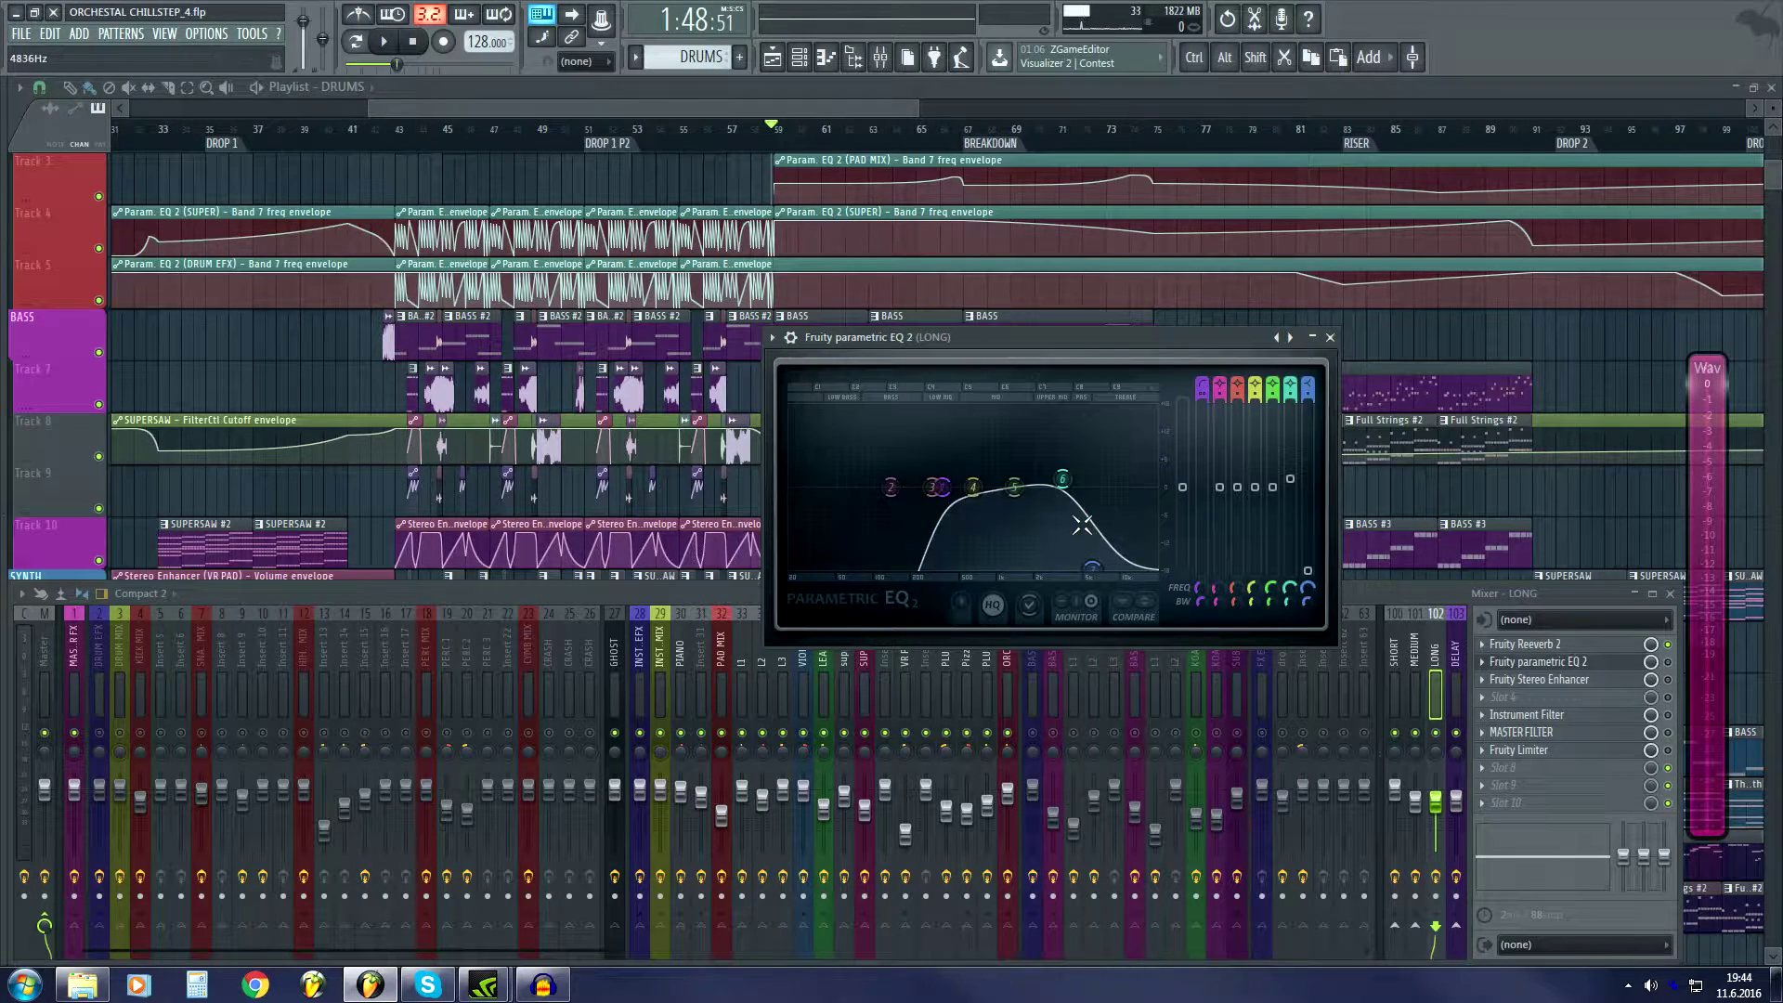
{"action": "left_click", "coordinate": [1330, 337]}
Open LONG's Fruity Stereo Enhancer, mute INST.EFX and MEDIUM, and start playback.
{"action": "left_click", "coordinate": [1595, 685]}
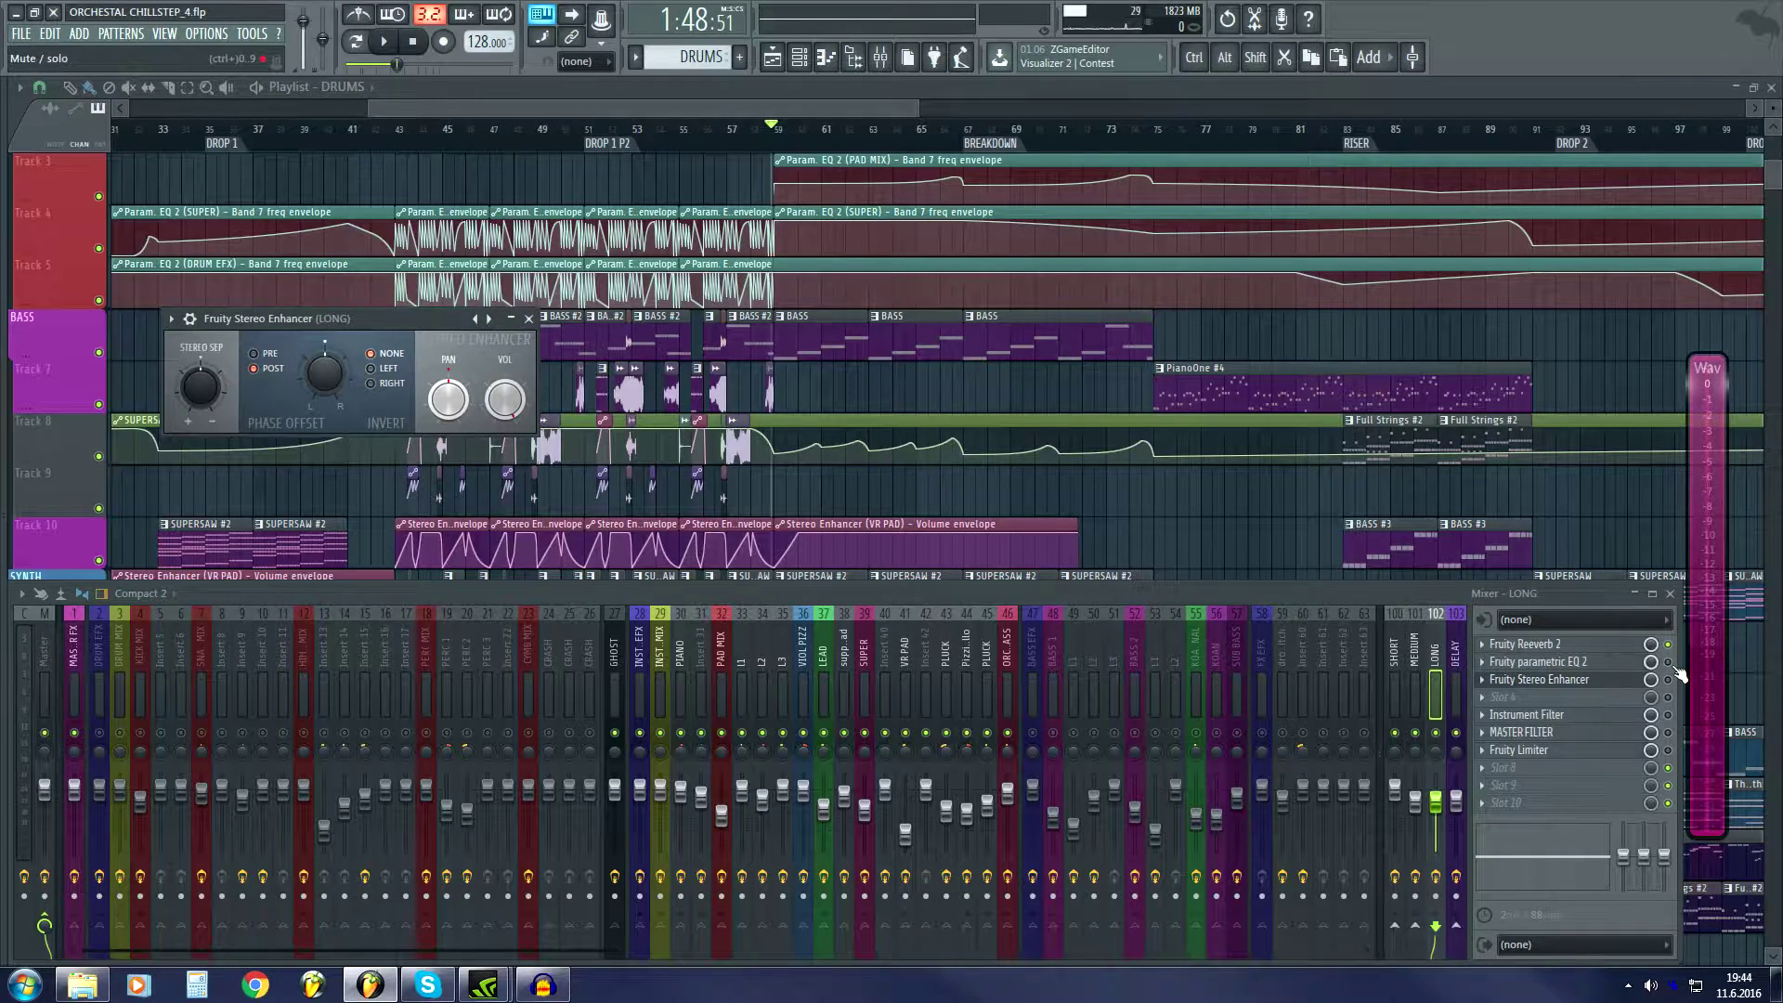
{"action": "left_click_drag", "start_coordinate": [367, 320], "coordinate": [938, 415]}
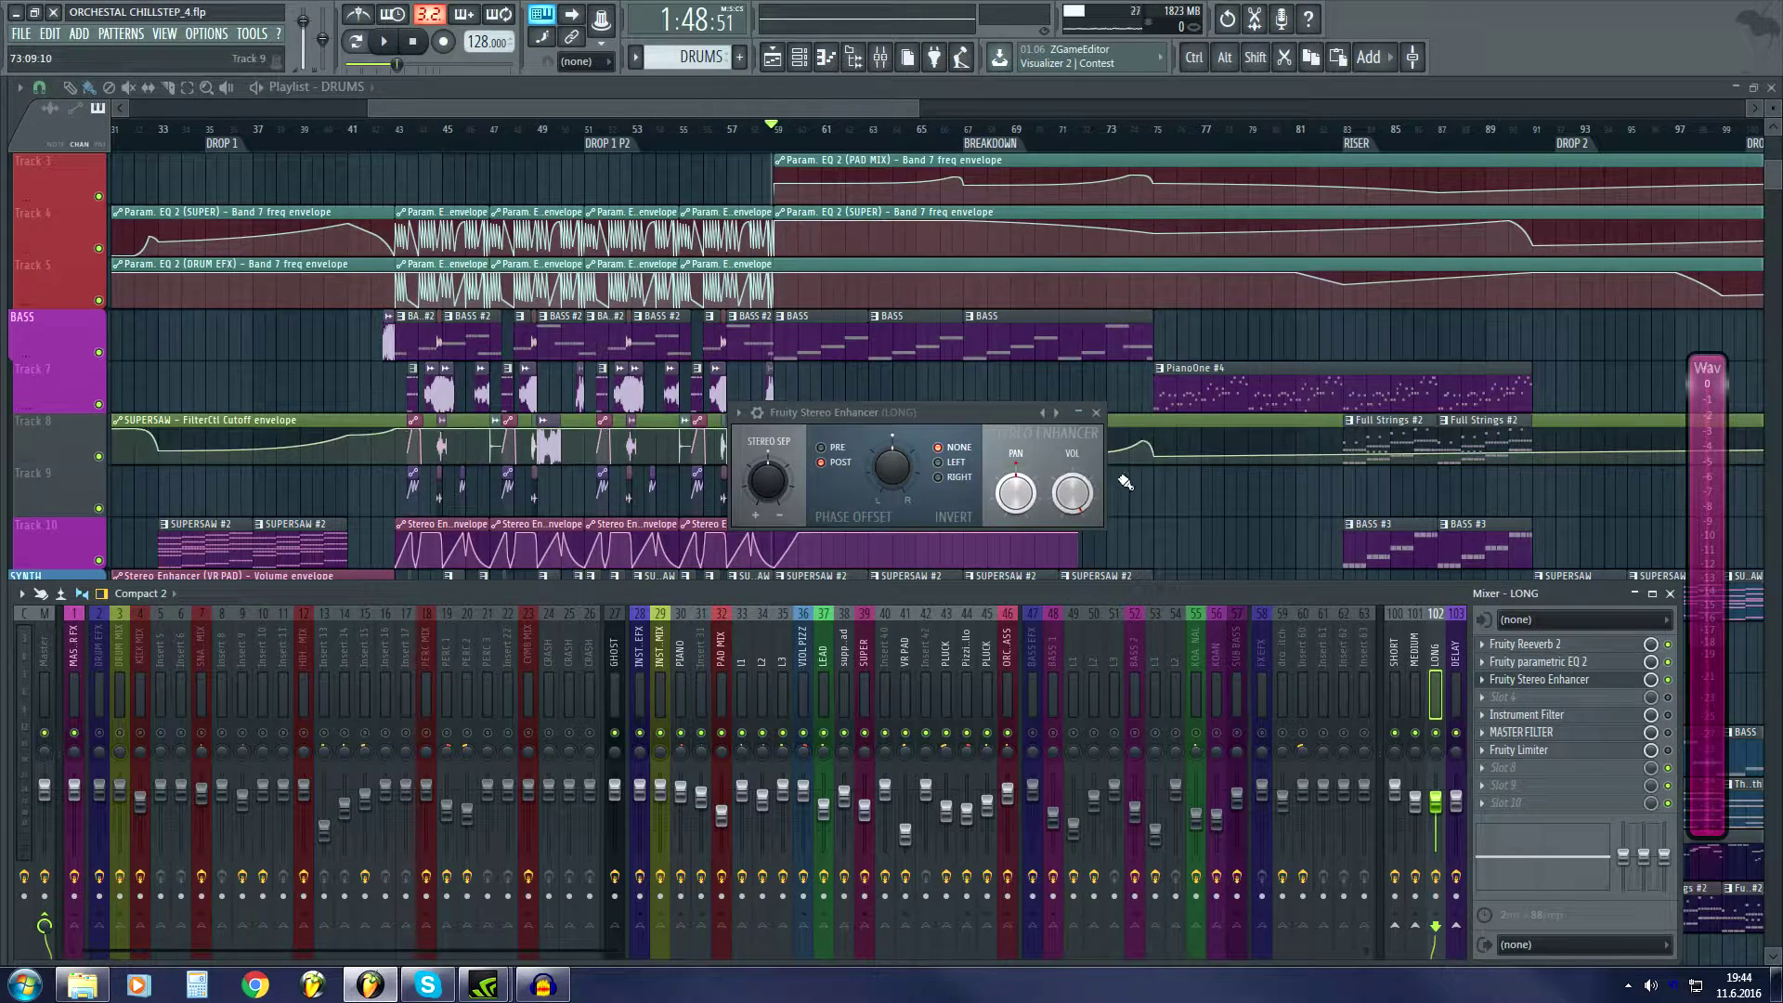
{"action": "left_click", "coordinate": [641, 733]}
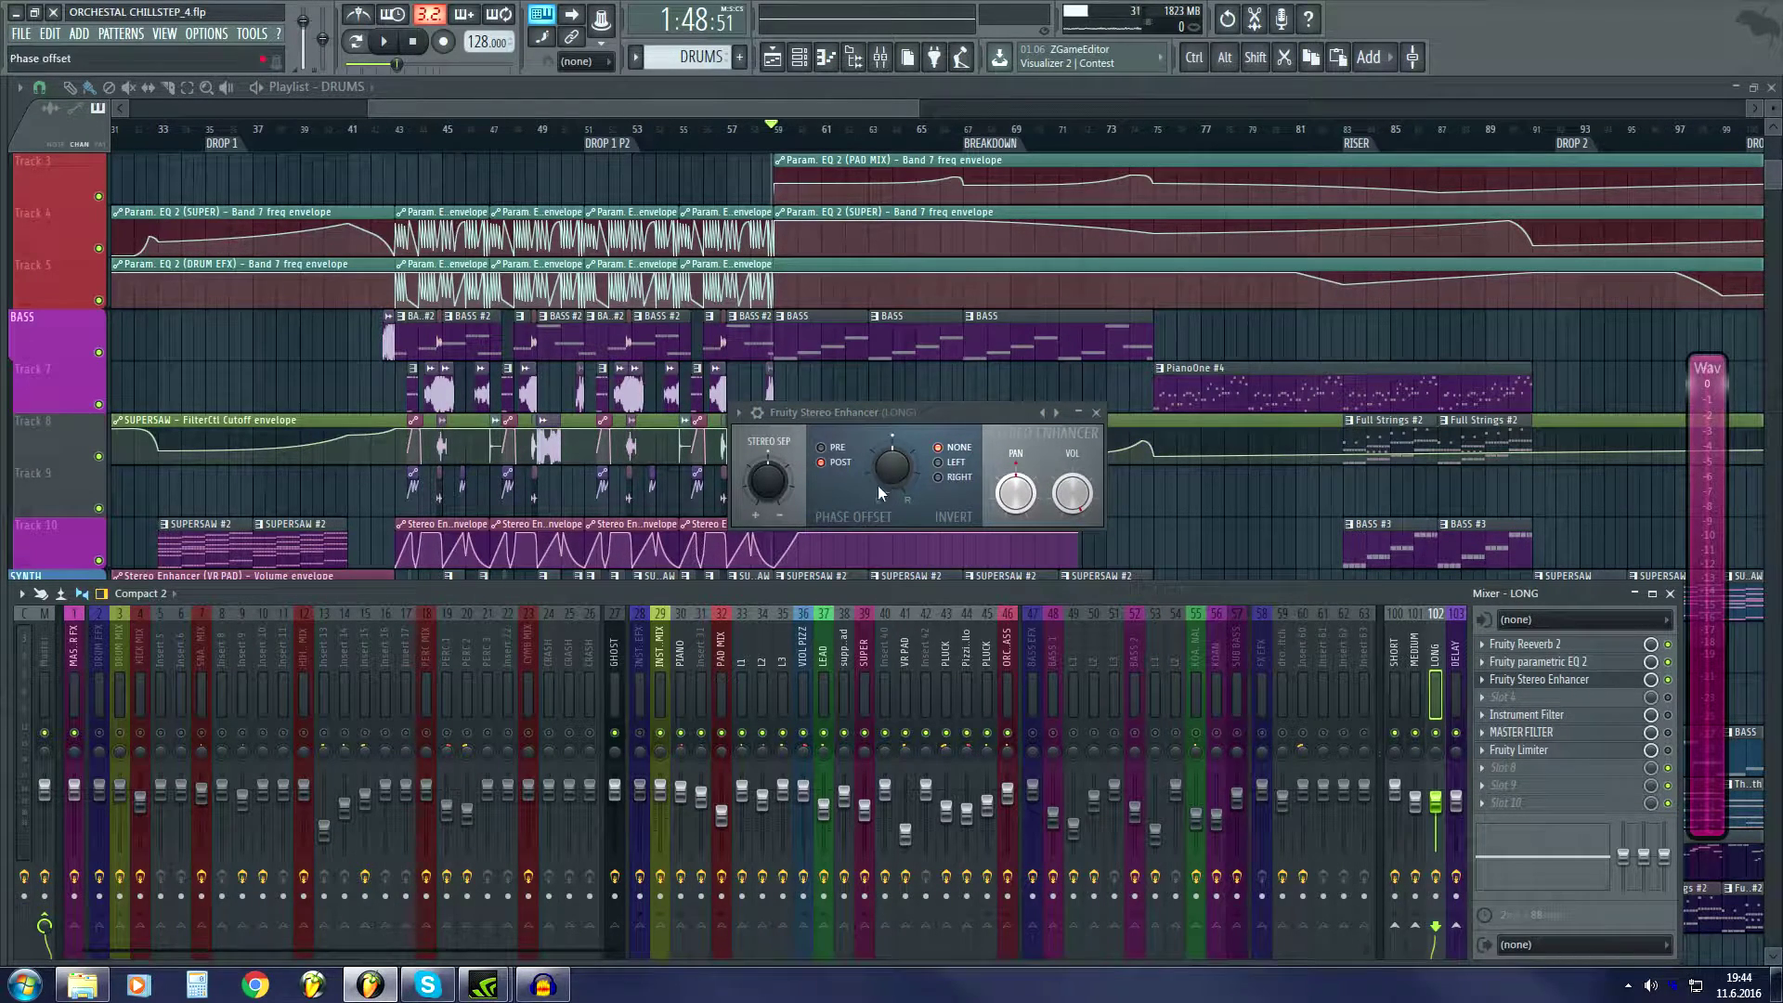
{"action": "left_click", "coordinate": [1415, 733]}
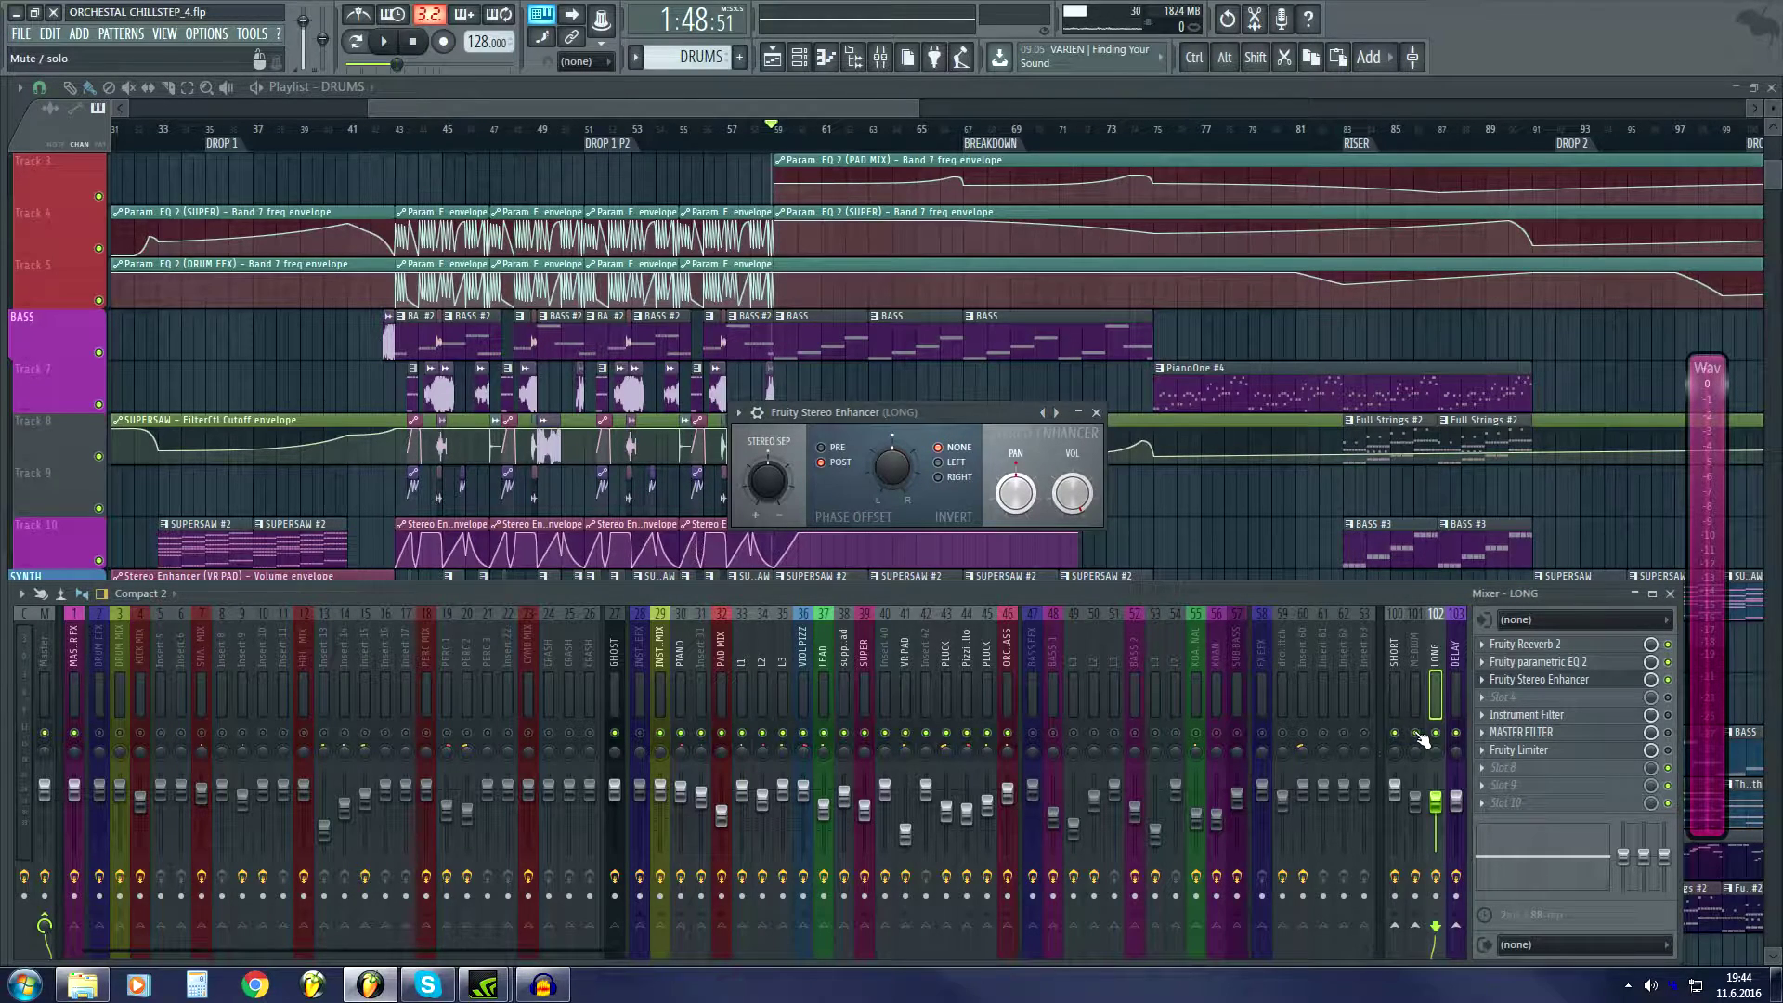
{"action": "key", "text": "space"}
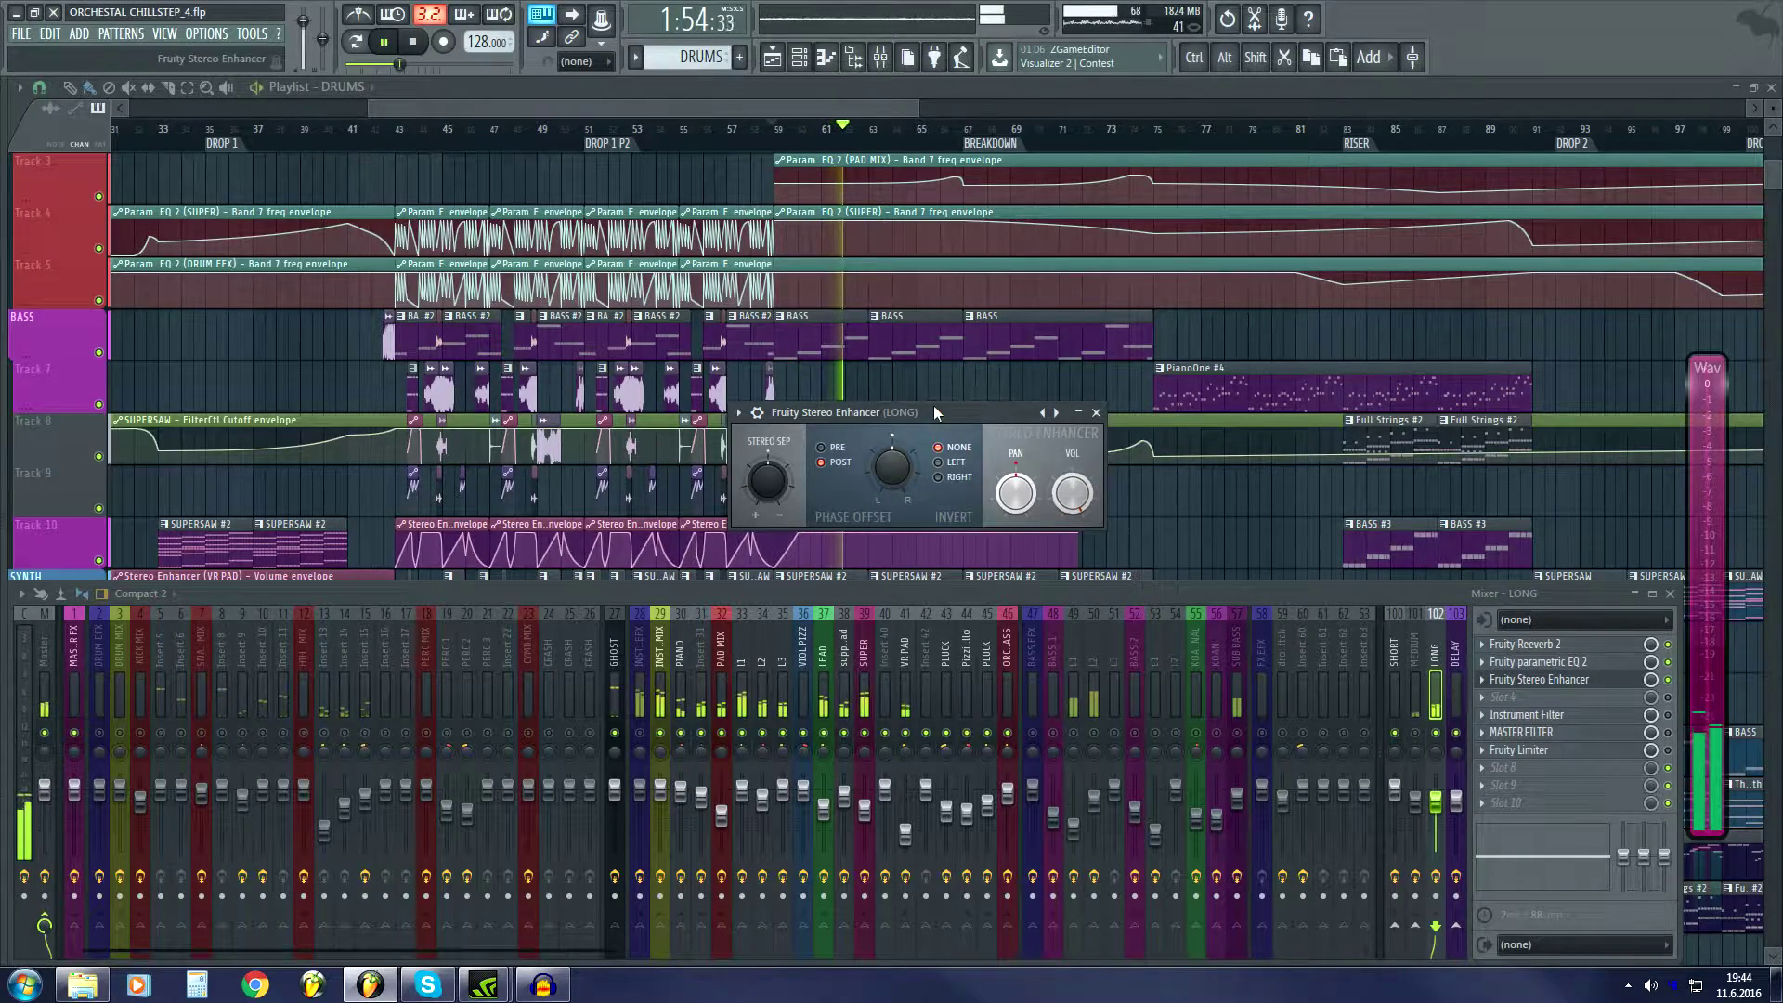
Jump the song position to bar 44, reopen LONG's Stereo Enhancer, and stop playback.
{"action": "key", "text": "F9"}
{"action": "scroll", "coordinate": [423, 137], "scroll_direction": "up", "scroll_amount": 1}
{"action": "left_click", "coordinate": [423, 137]}
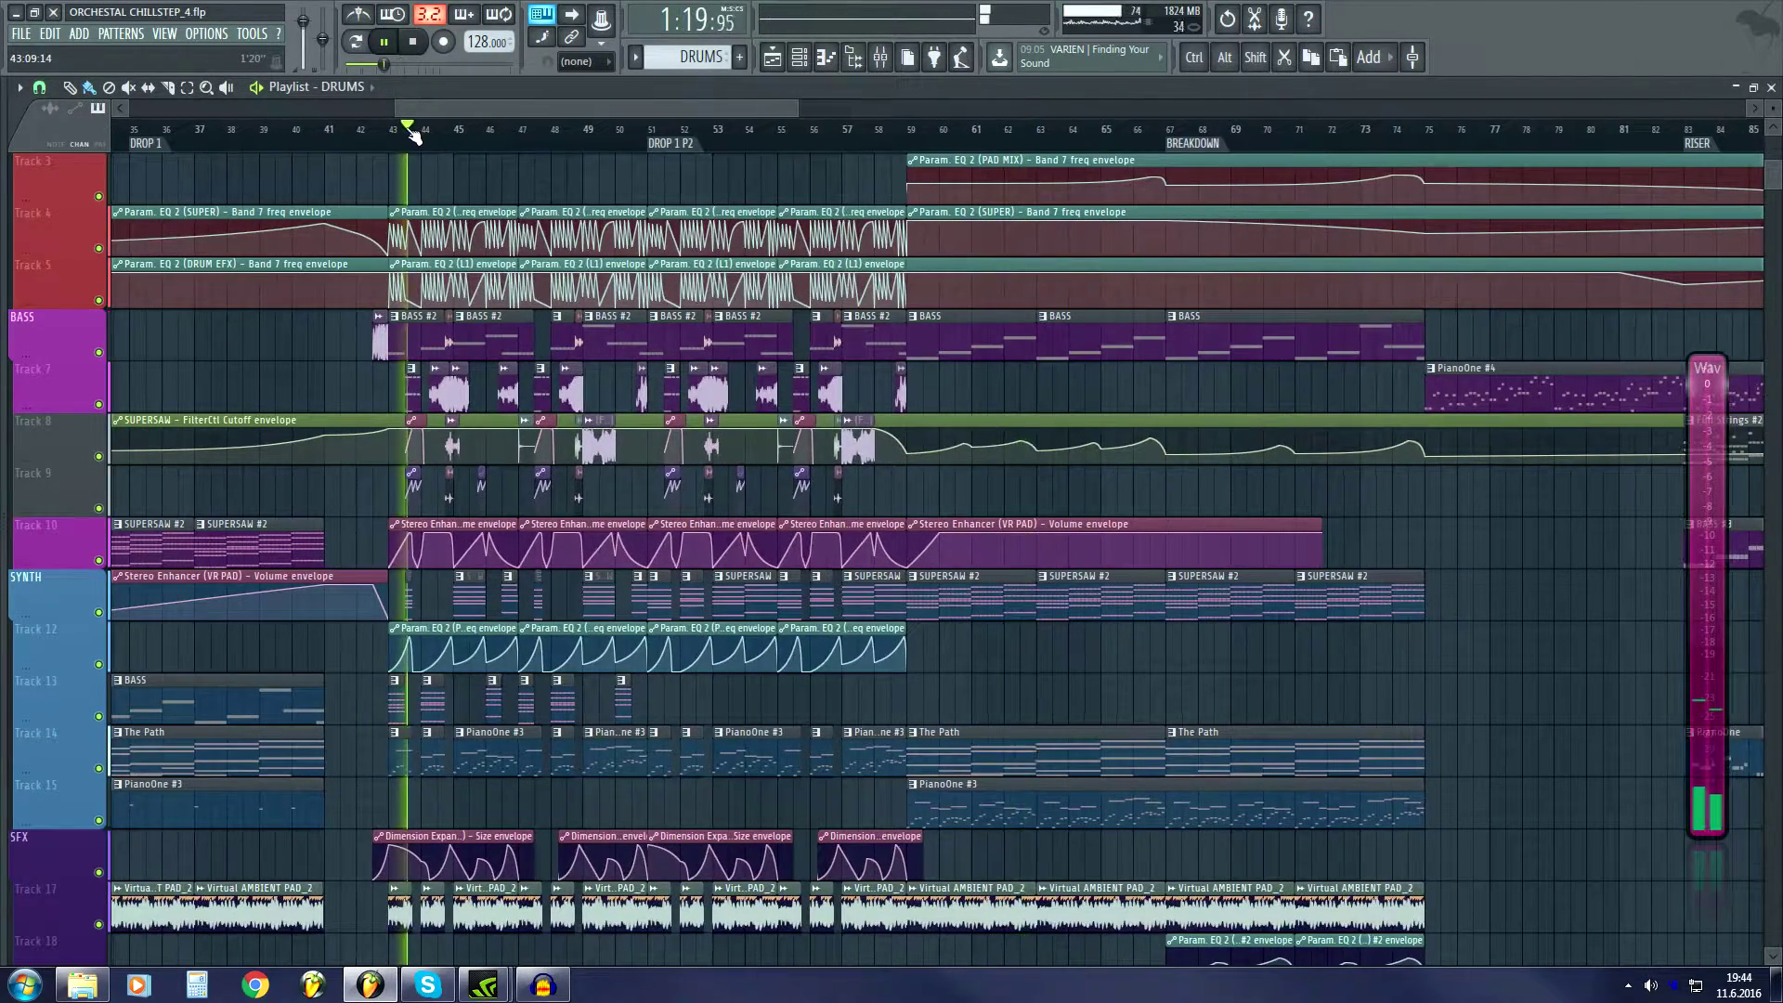
{"action": "key", "text": "F9"}
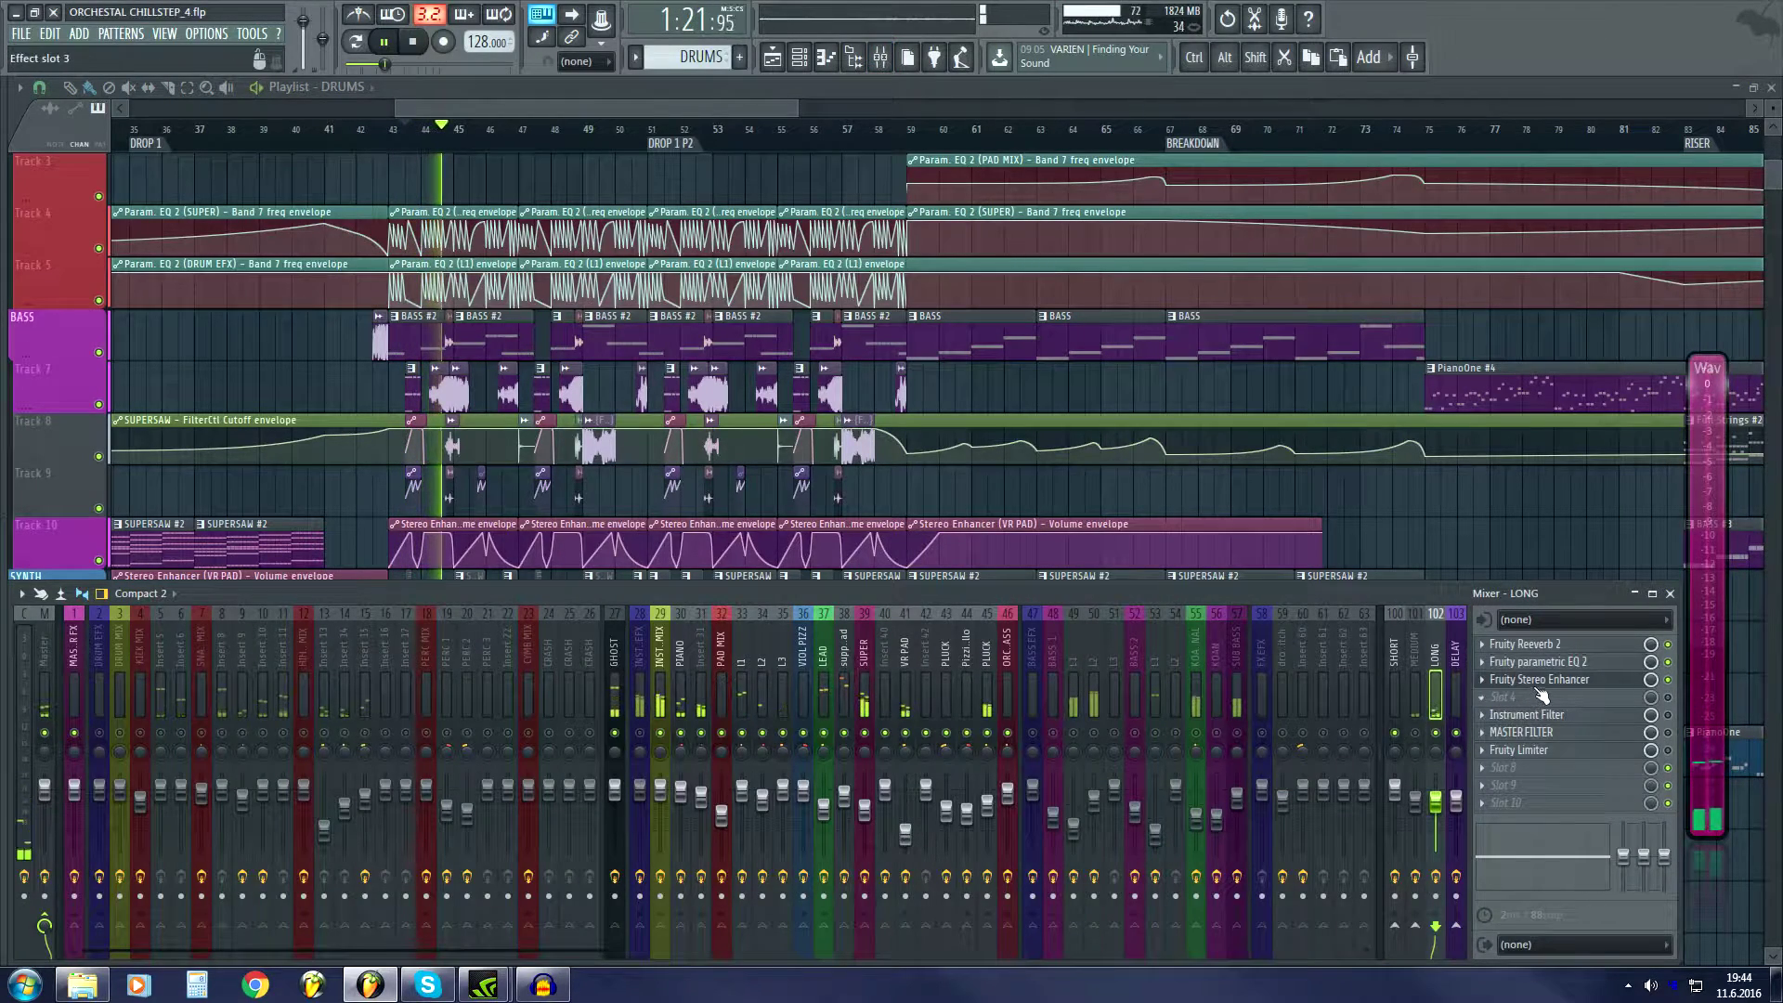
{"action": "left_click", "coordinate": [1539, 679]}
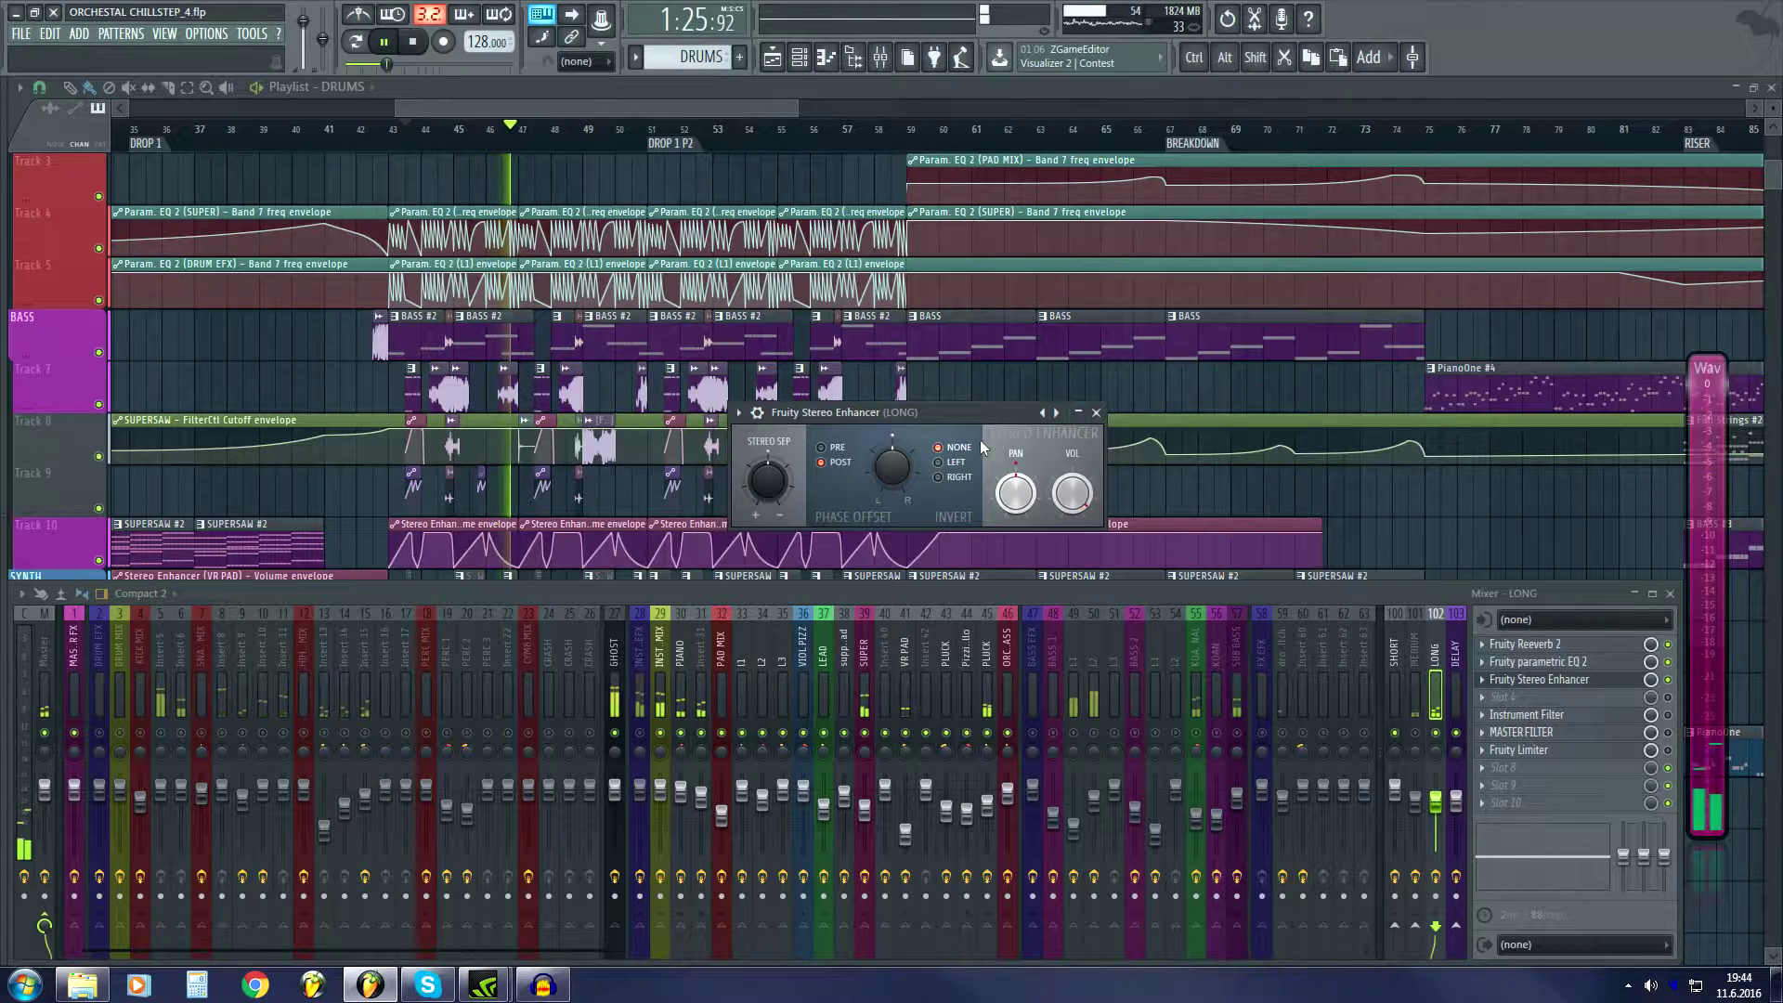
{"action": "key", "text": "space"}
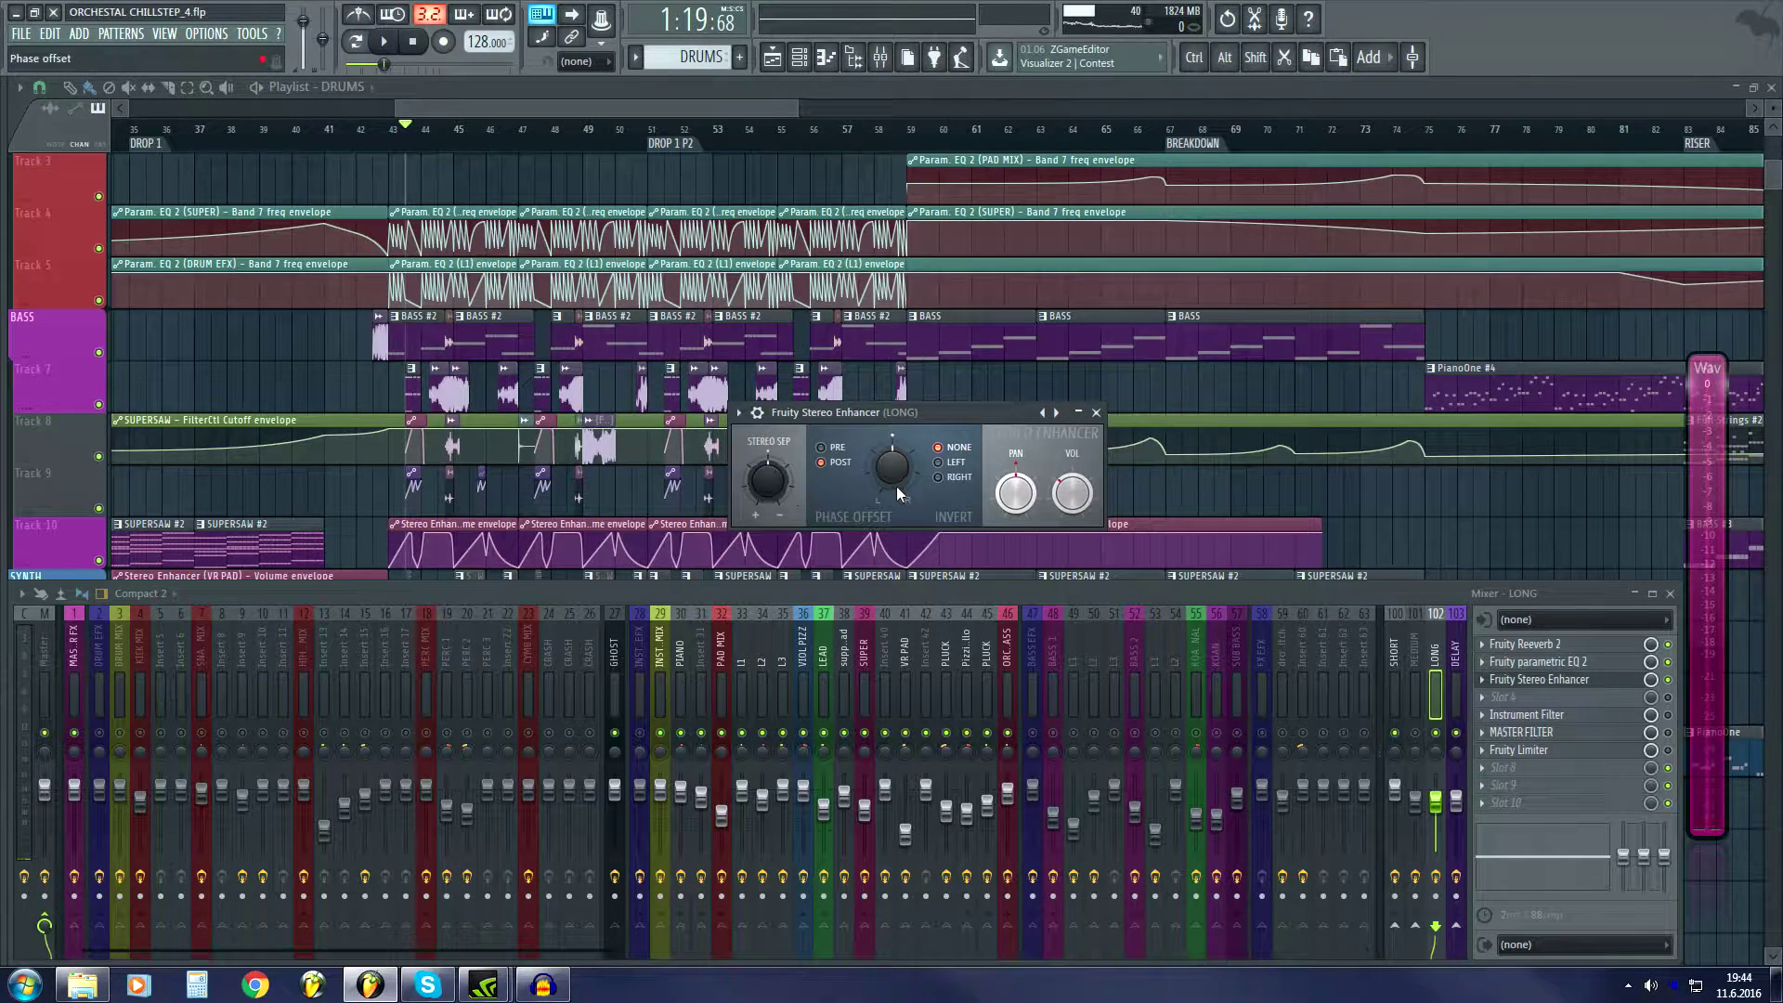
Close the Stereo Enhancer and browse the full playlist with the mixer hidden.
{"action": "left_click", "coordinate": [1095, 413]}
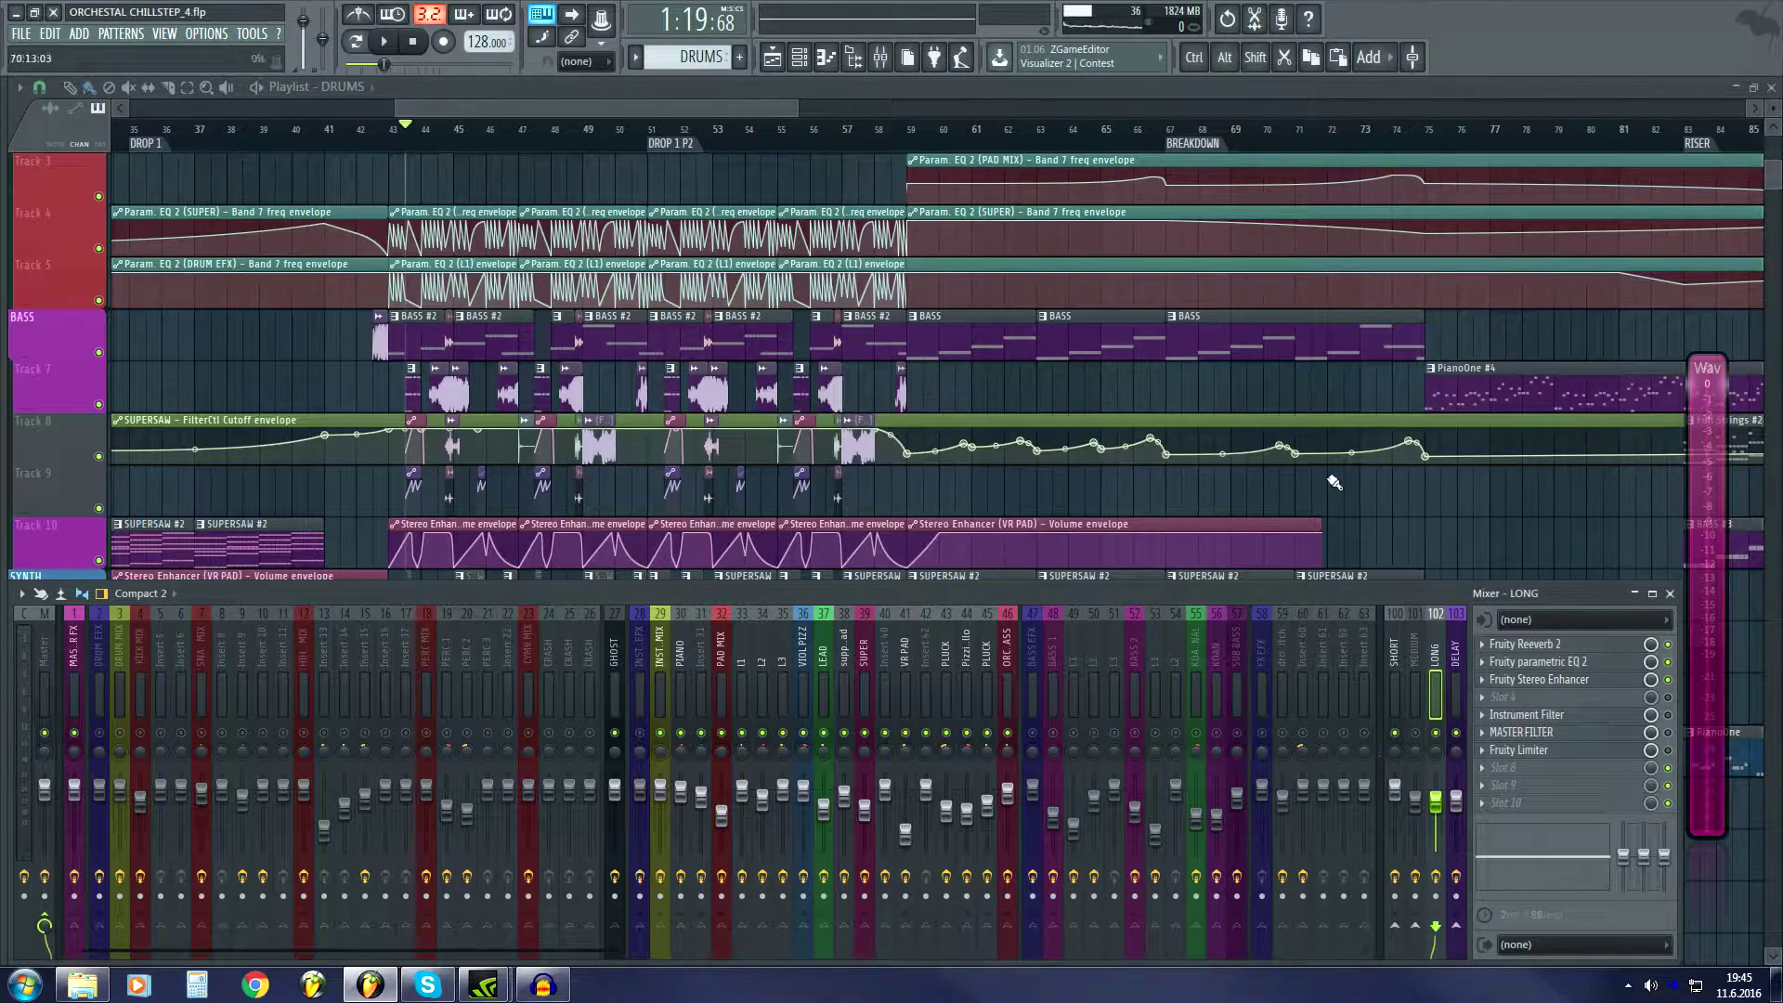
{"action": "key", "text": "F9"}
{"action": "left_click_drag", "start_coordinate": [688, 110], "coordinate": [723, 108]}
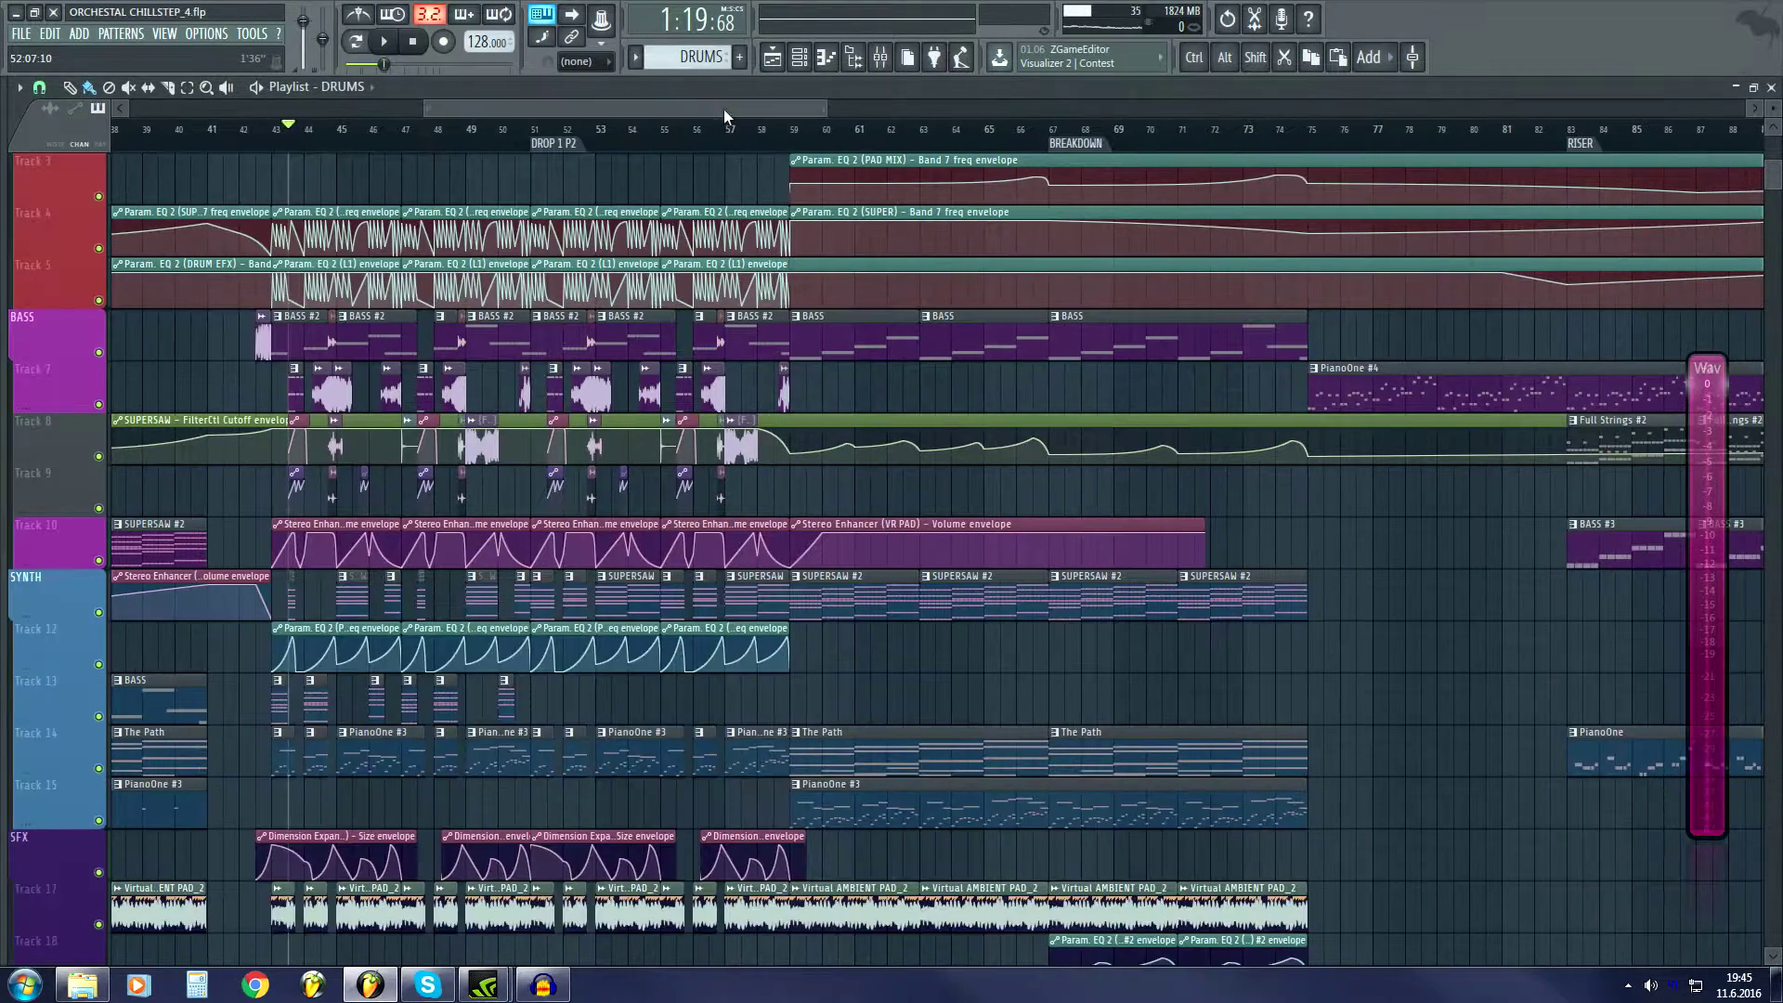
{"action": "scroll", "coordinate": [319, 141], "scroll_direction": "down", "scroll_amount": 2}
{"action": "scroll", "coordinate": [319, 279], "scroll_direction": "down", "scroll_amount": 2}
{"action": "scroll", "coordinate": [318, 141], "scroll_direction": "up", "scroll_amount": 5}
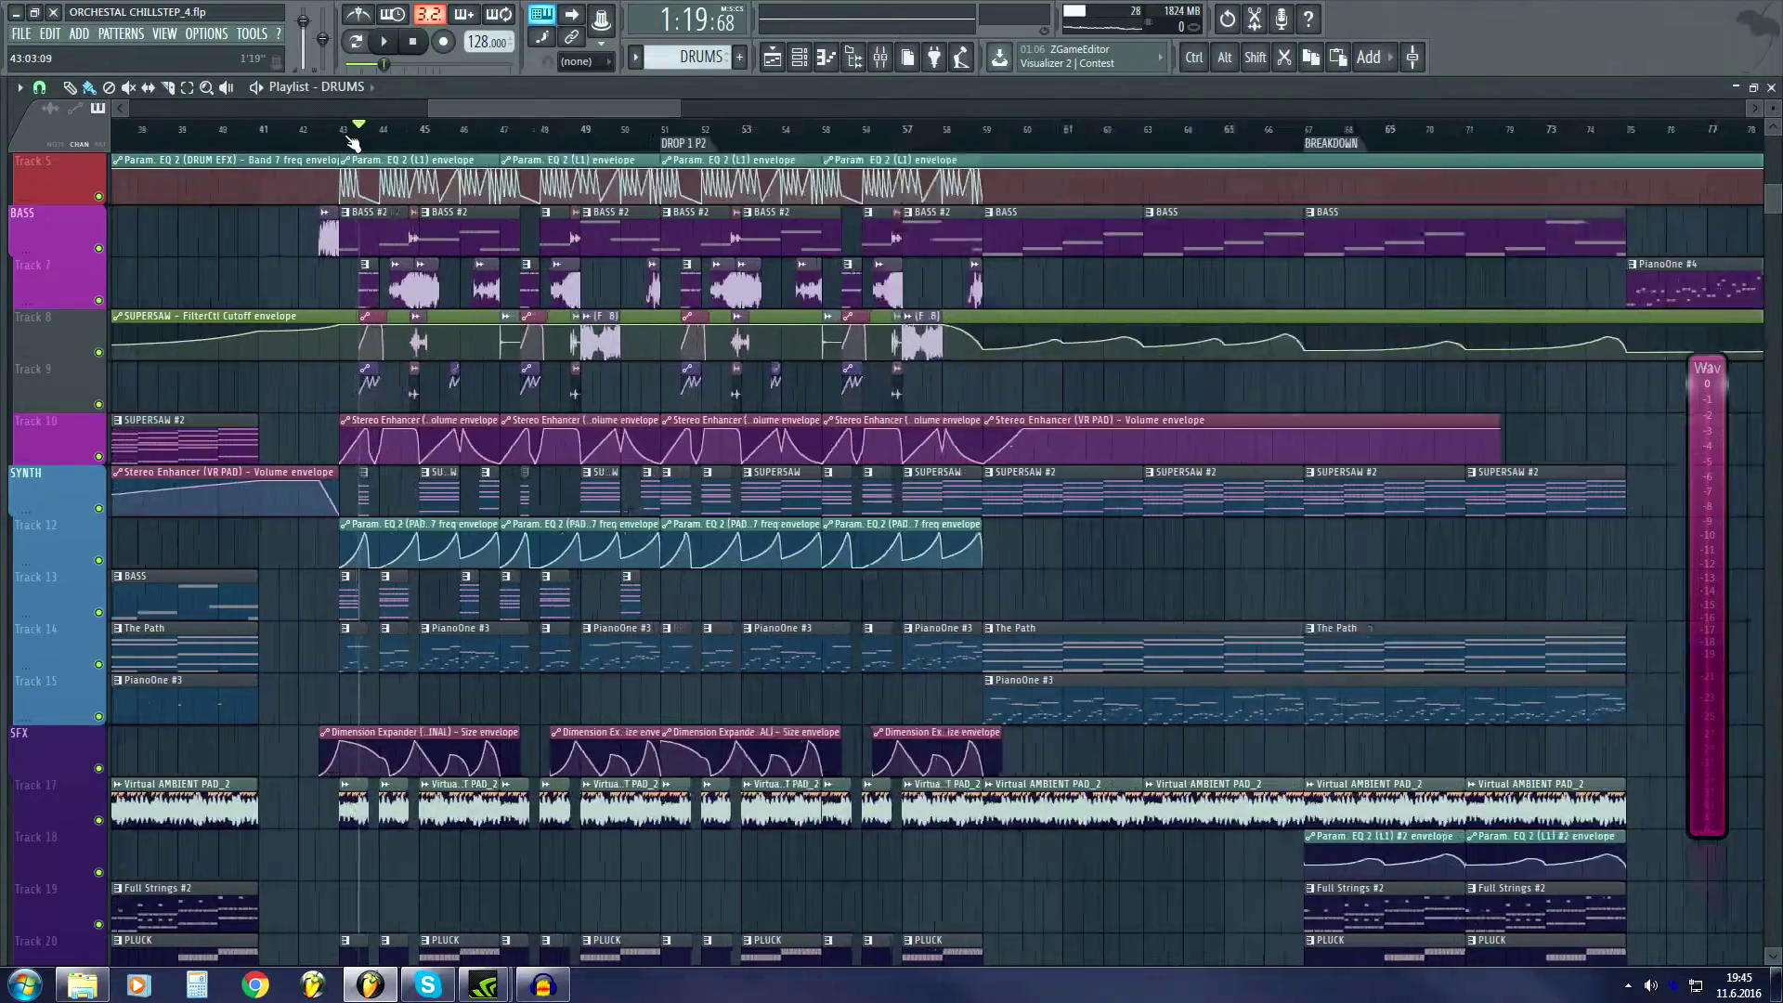
{"action": "key", "text": "F9"}
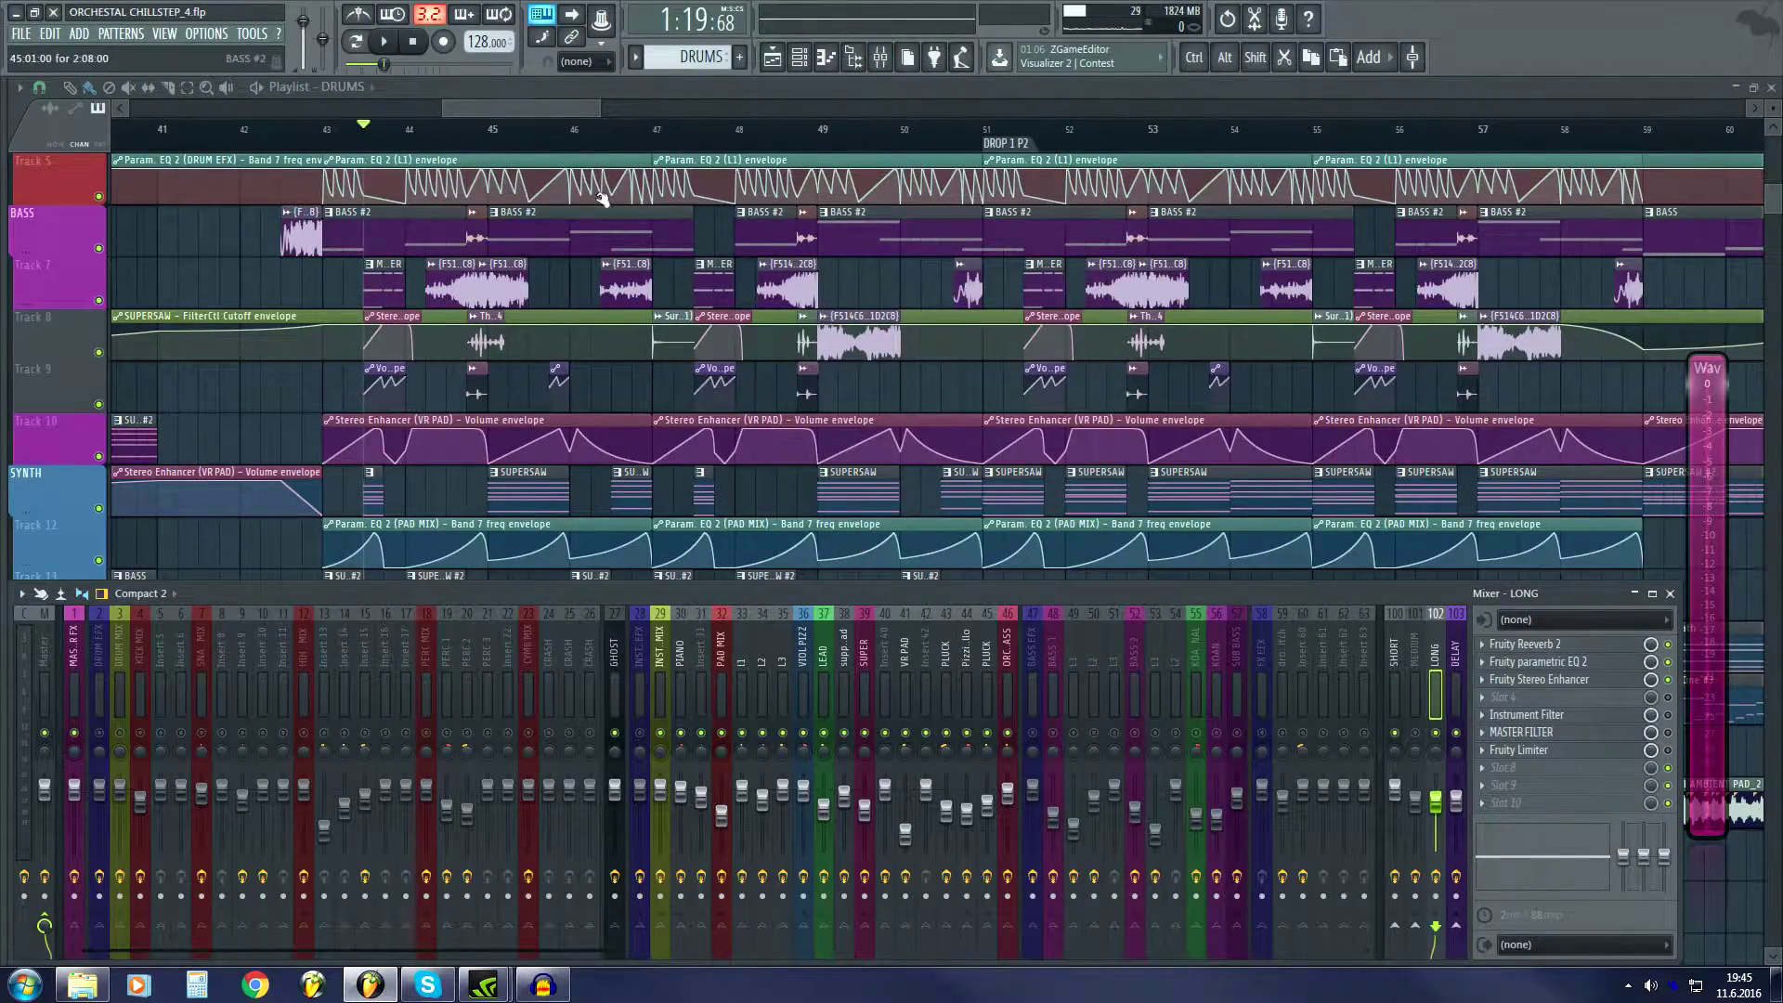
{"action": "key", "text": "F9"}
{"action": "scroll", "coordinate": [661, 493], "scroll_direction": "down", "scroll_amount": 3}
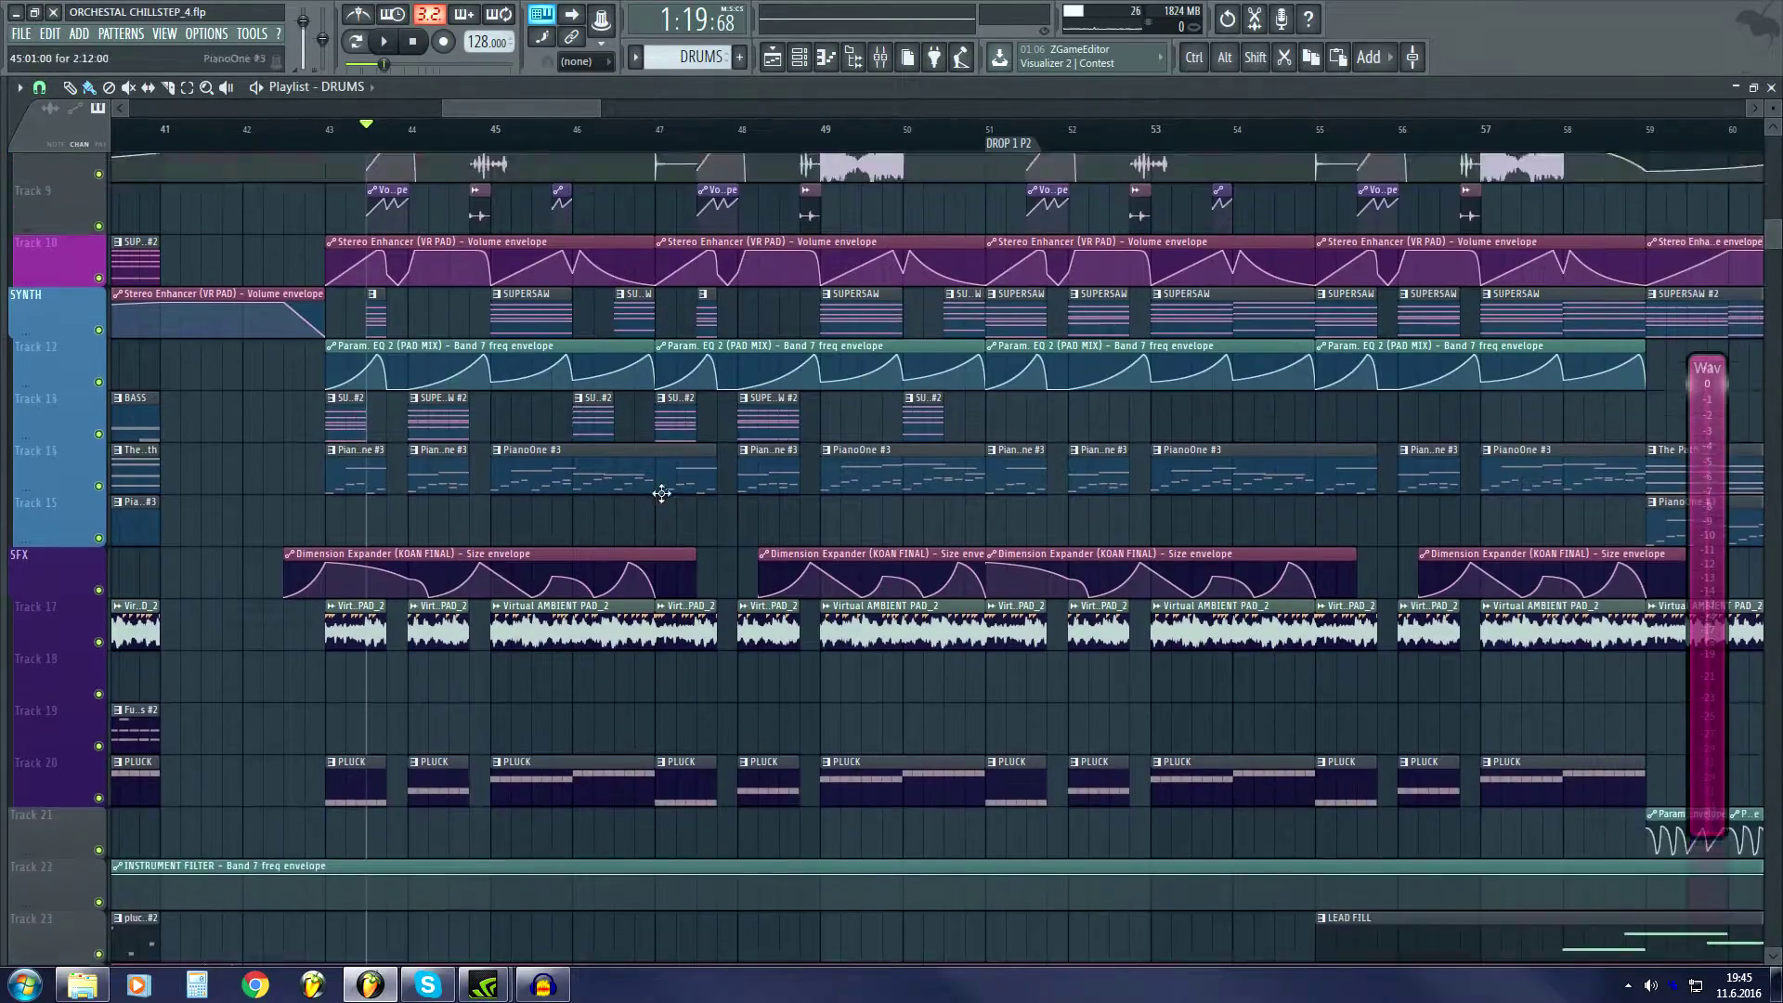
{"action": "scroll", "coordinate": [661, 493], "scroll_direction": "up", "scroll_amount": 5}
{"action": "scroll", "coordinate": [539, 148], "scroll_direction": "down", "scroll_amount": 2}
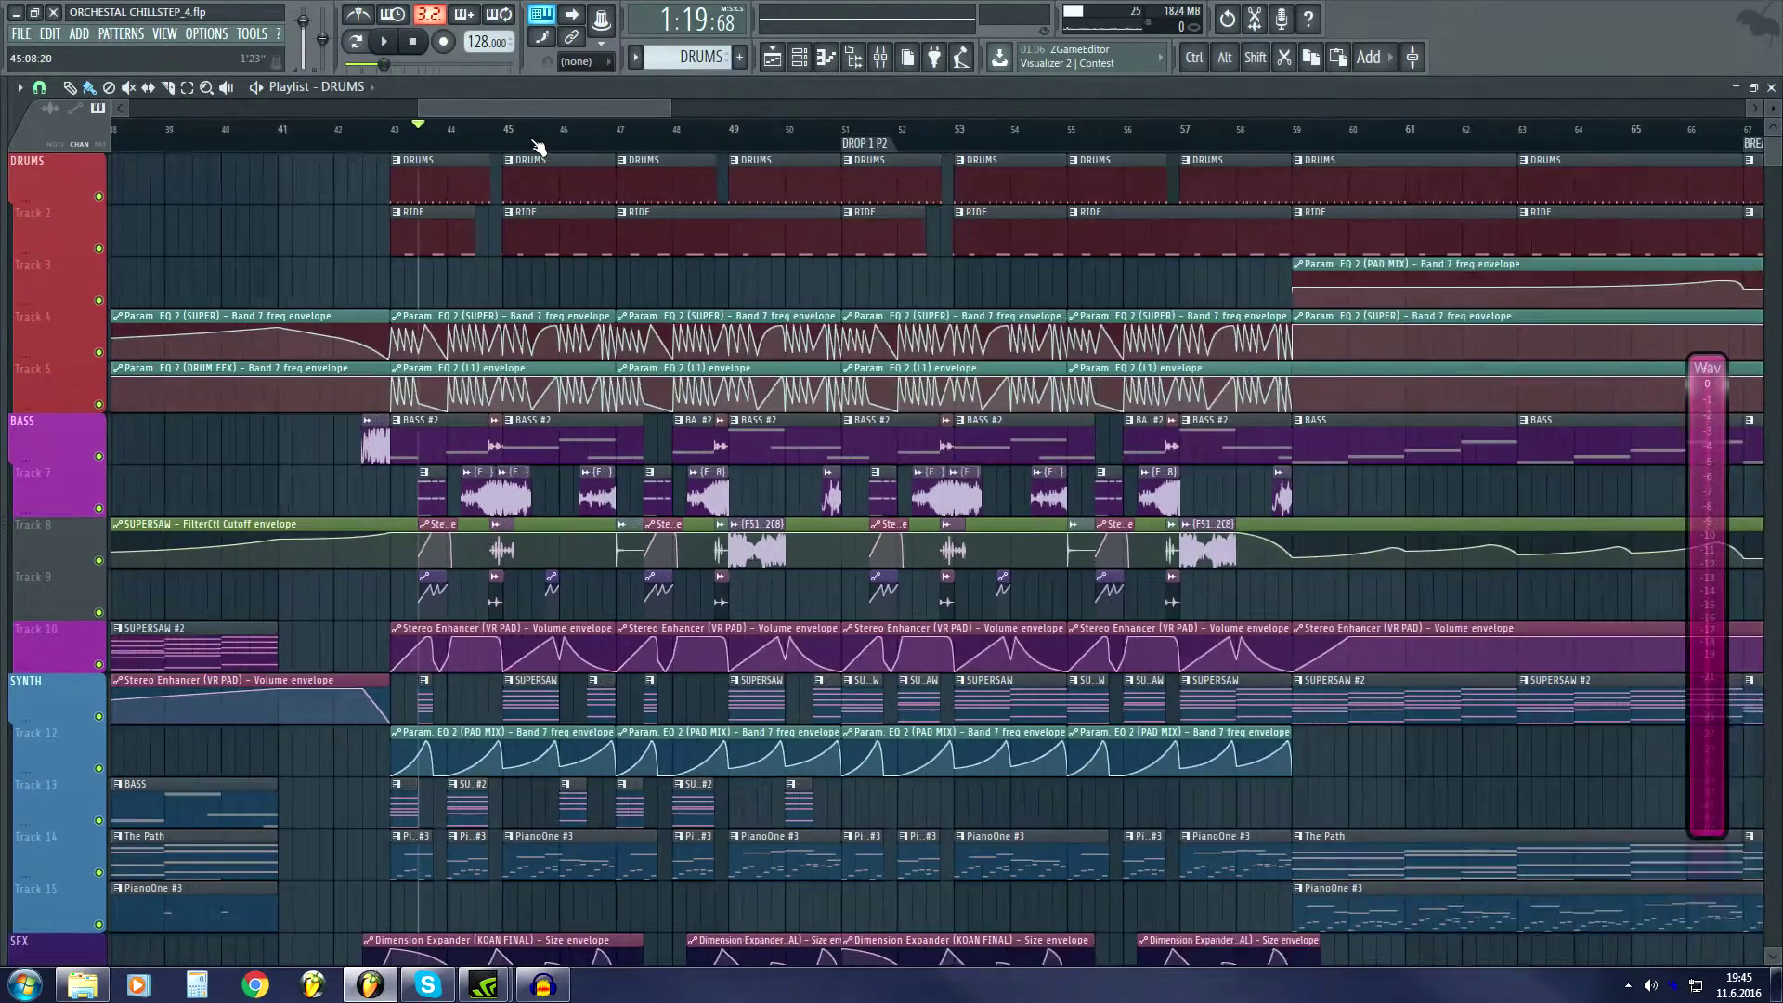
{"action": "scroll", "coordinate": [539, 148], "scroll_direction": "down", "scroll_amount": 2}
{"action": "key", "text": "F9"}
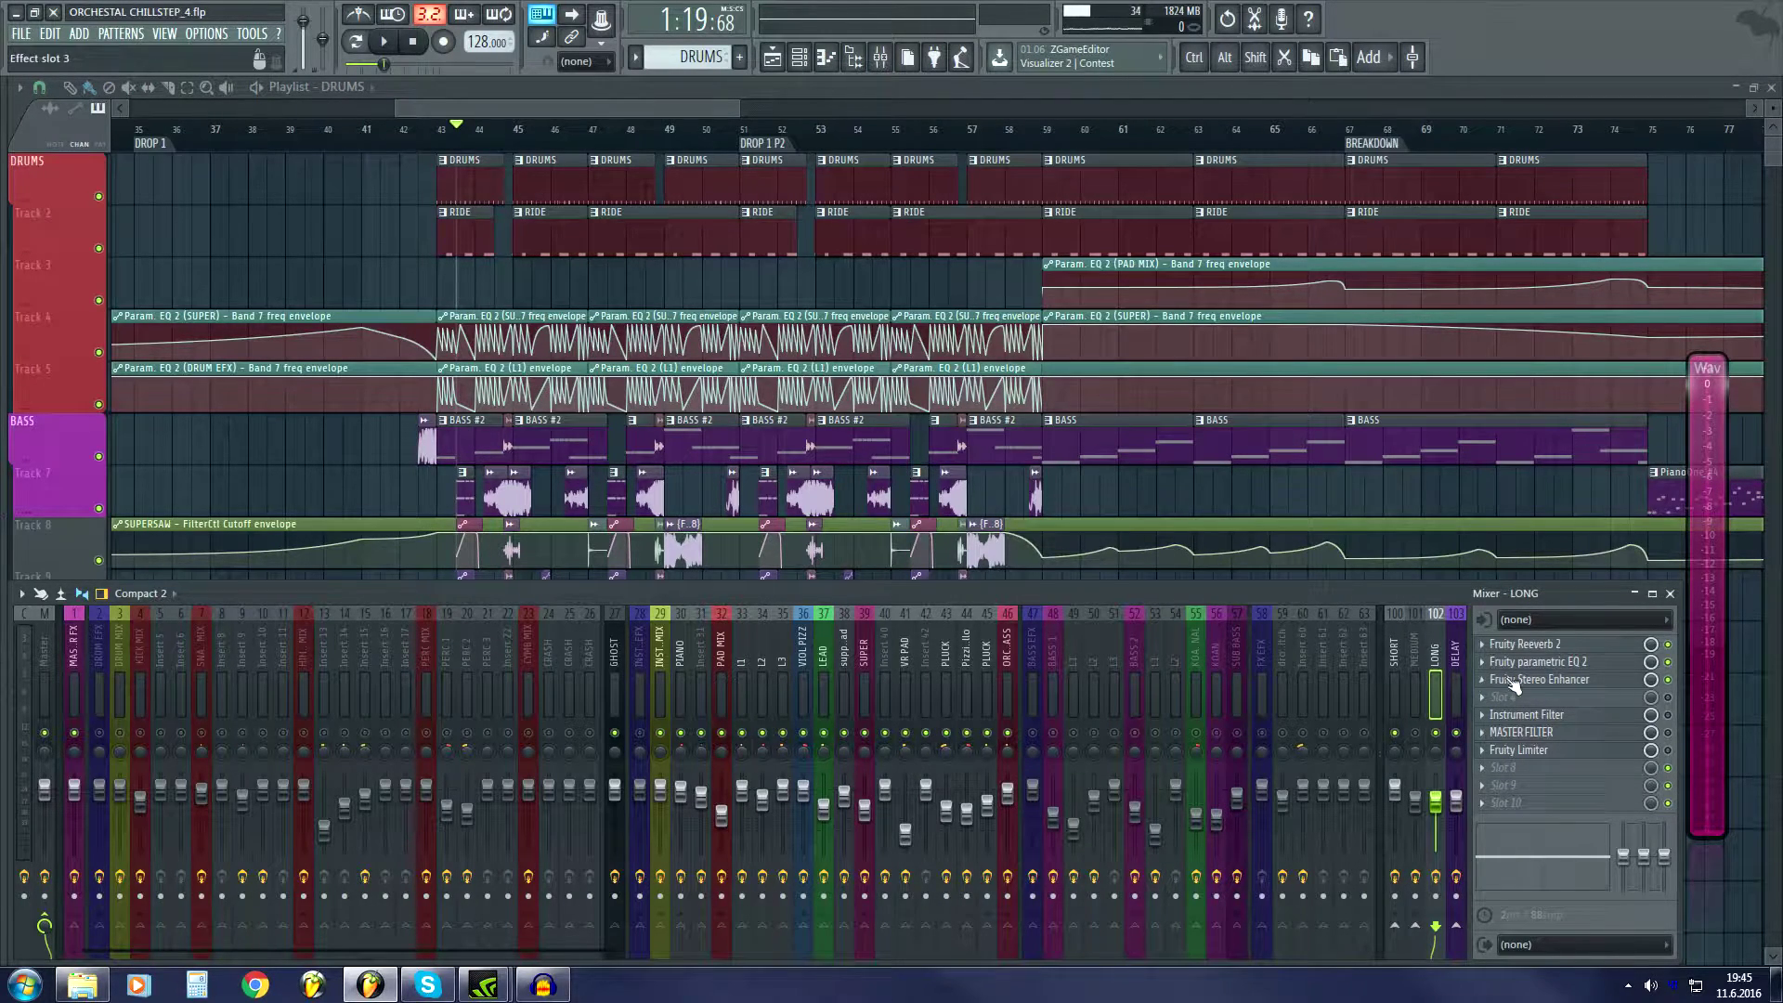
Reopen LONG's Stereo Enhancer, play the song, and move the position to bar 59.
{"action": "left_click", "coordinate": [1593, 687]}
{"action": "key", "text": "space"}
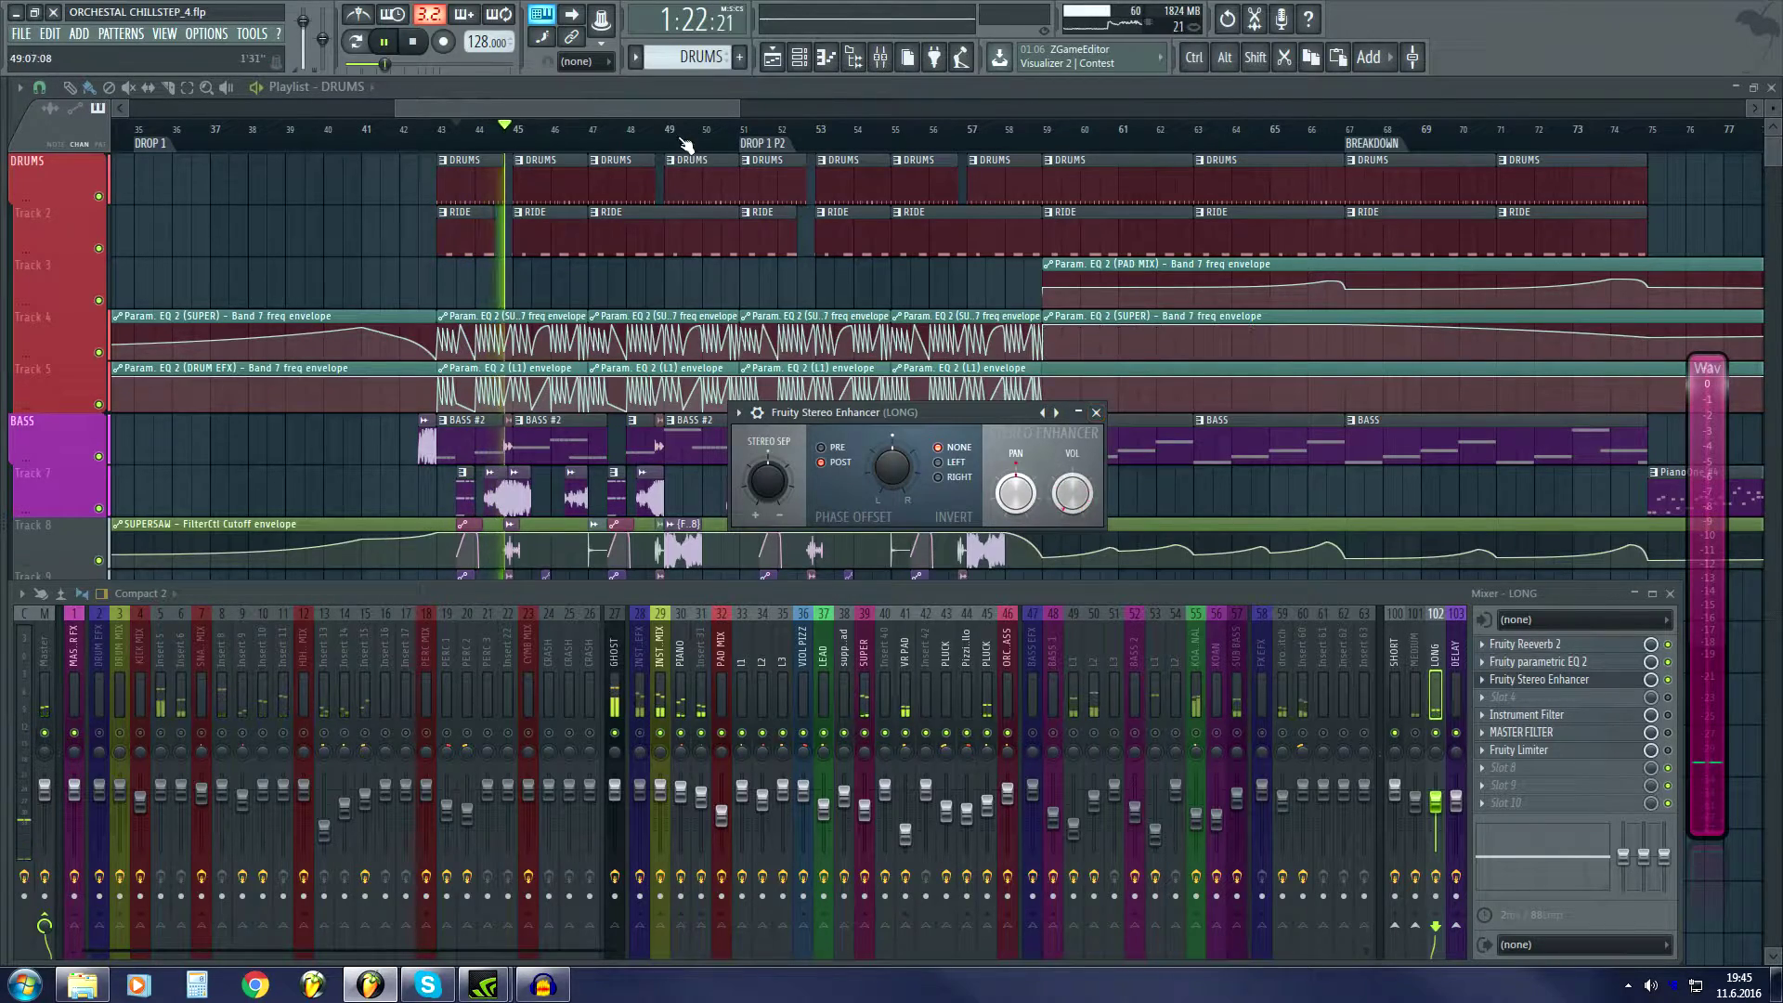
{"action": "left_click_drag", "start_coordinate": [660, 109], "coordinate": [710, 110]}
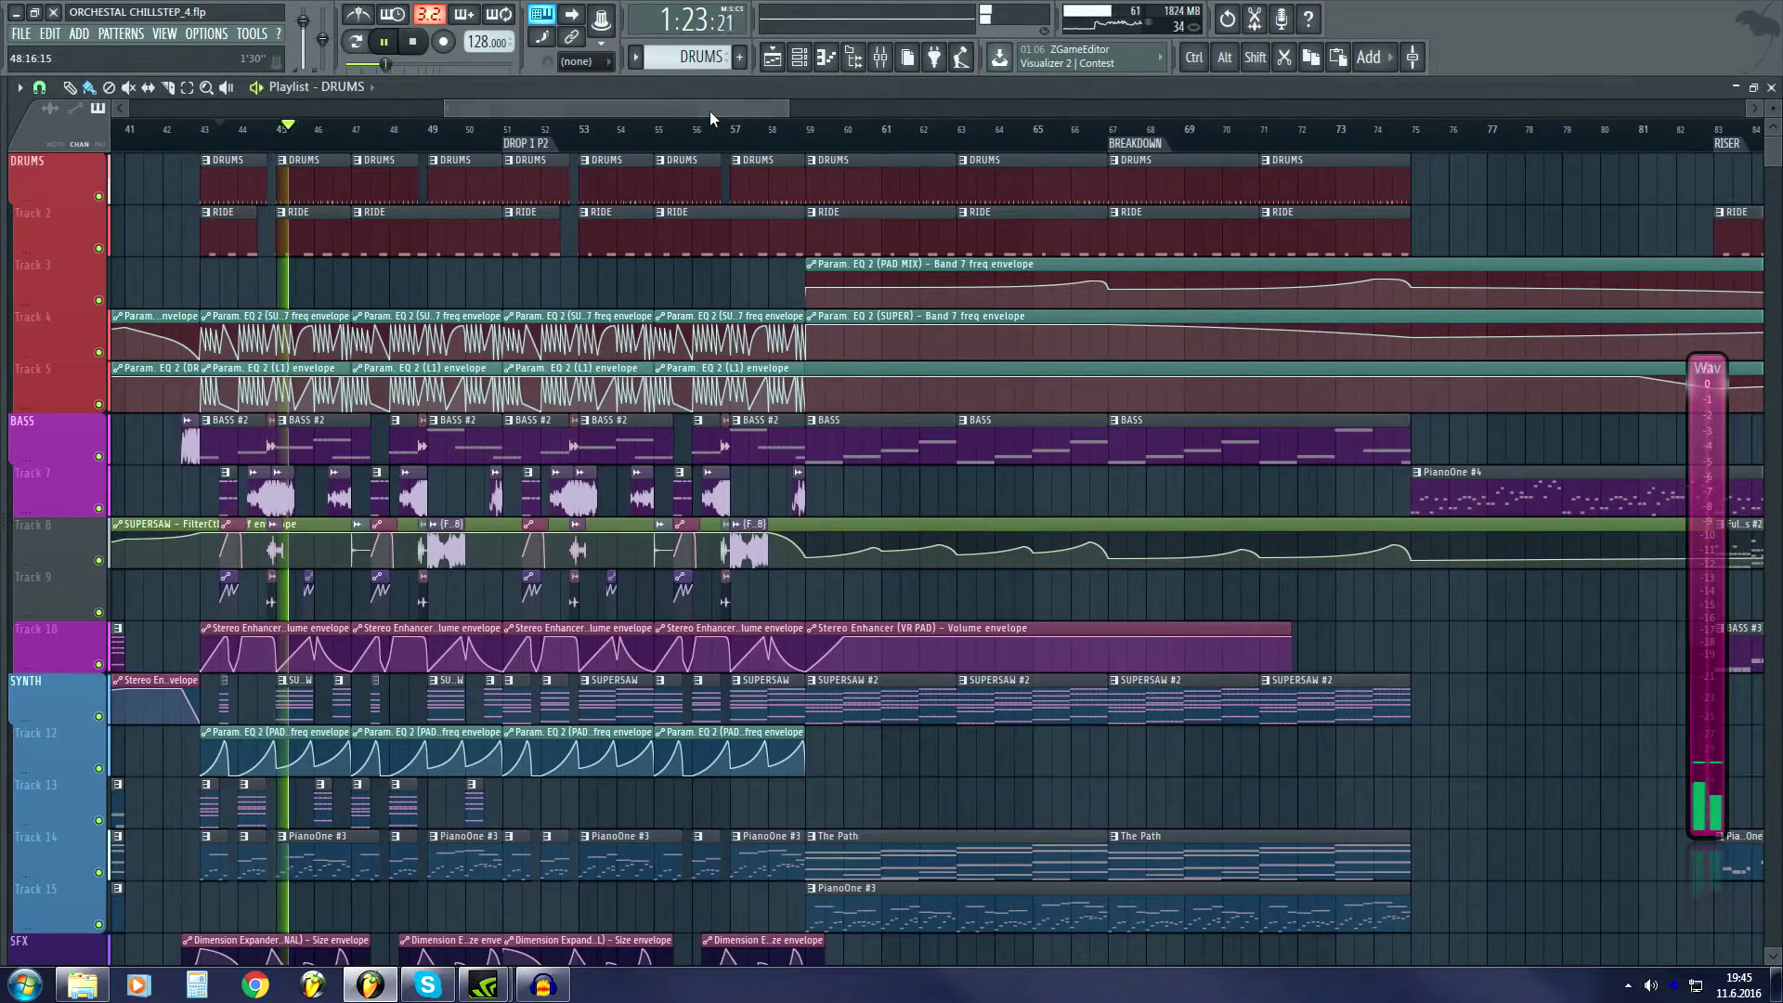
{"action": "left_click", "coordinate": [806, 139]}
Stop playback, open LONG's Instrument Filter EQ, and toggle it off and on.
{"action": "key", "text": "F9"}
{"action": "key", "text": "space"}
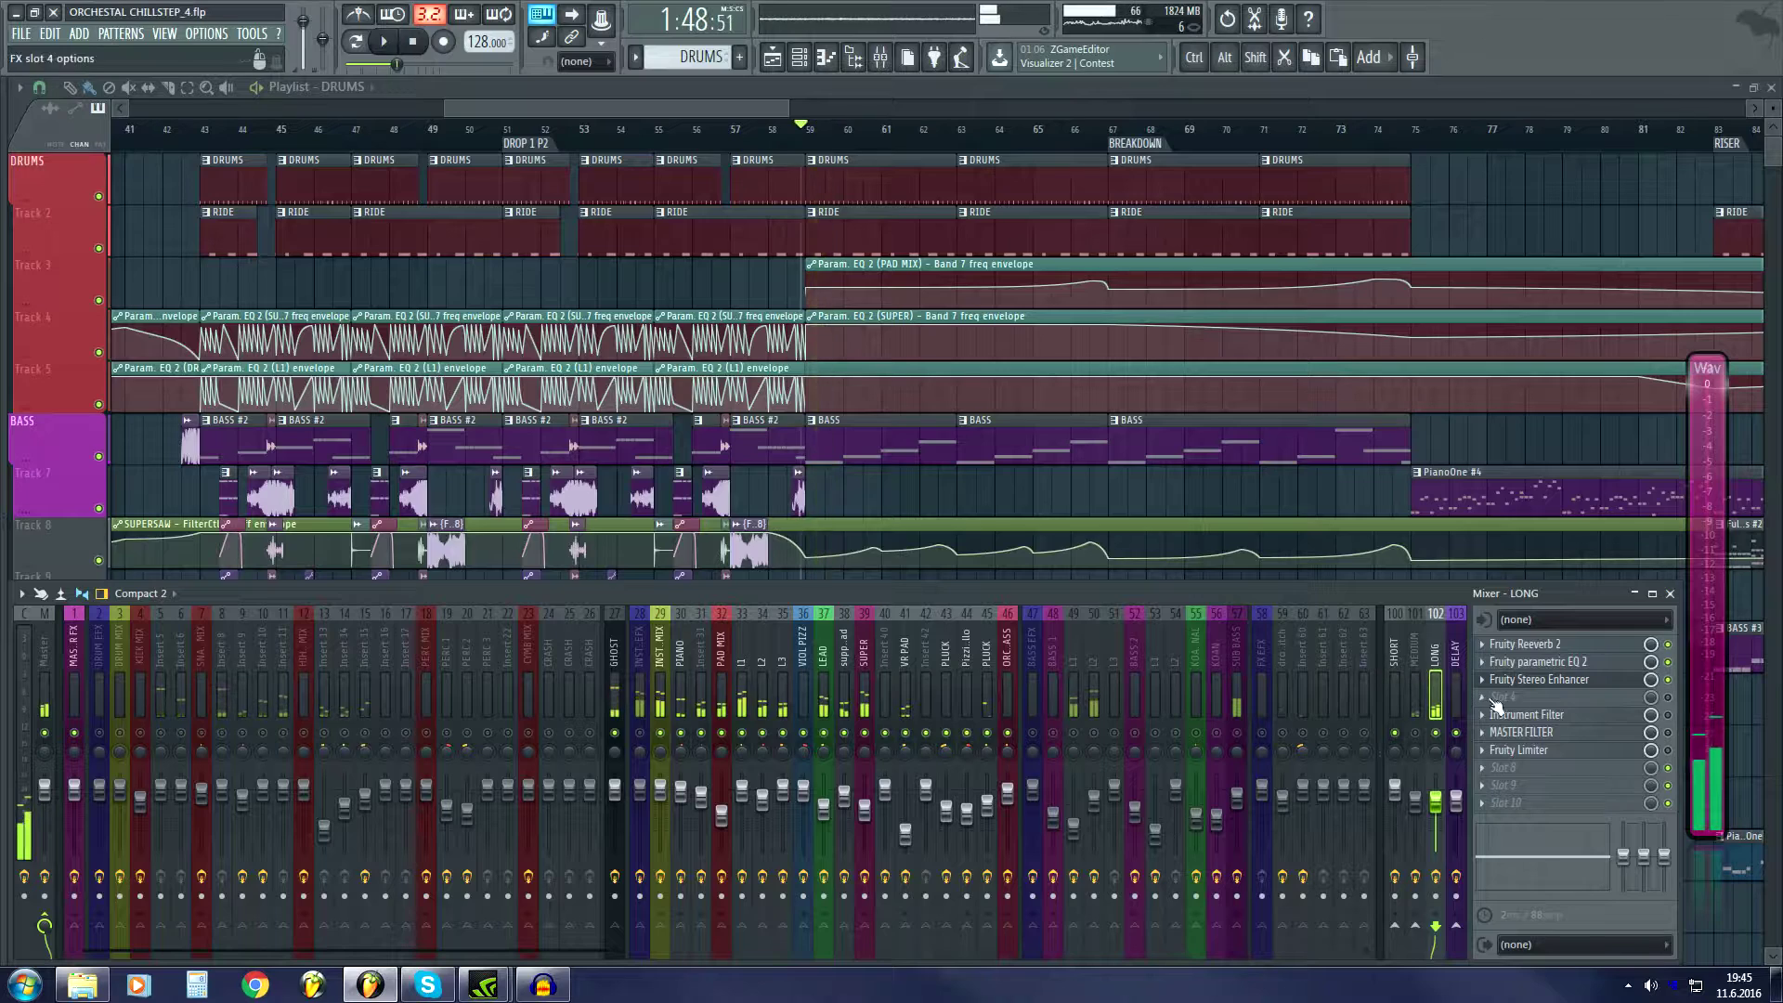
{"action": "left_click", "coordinate": [1547, 717]}
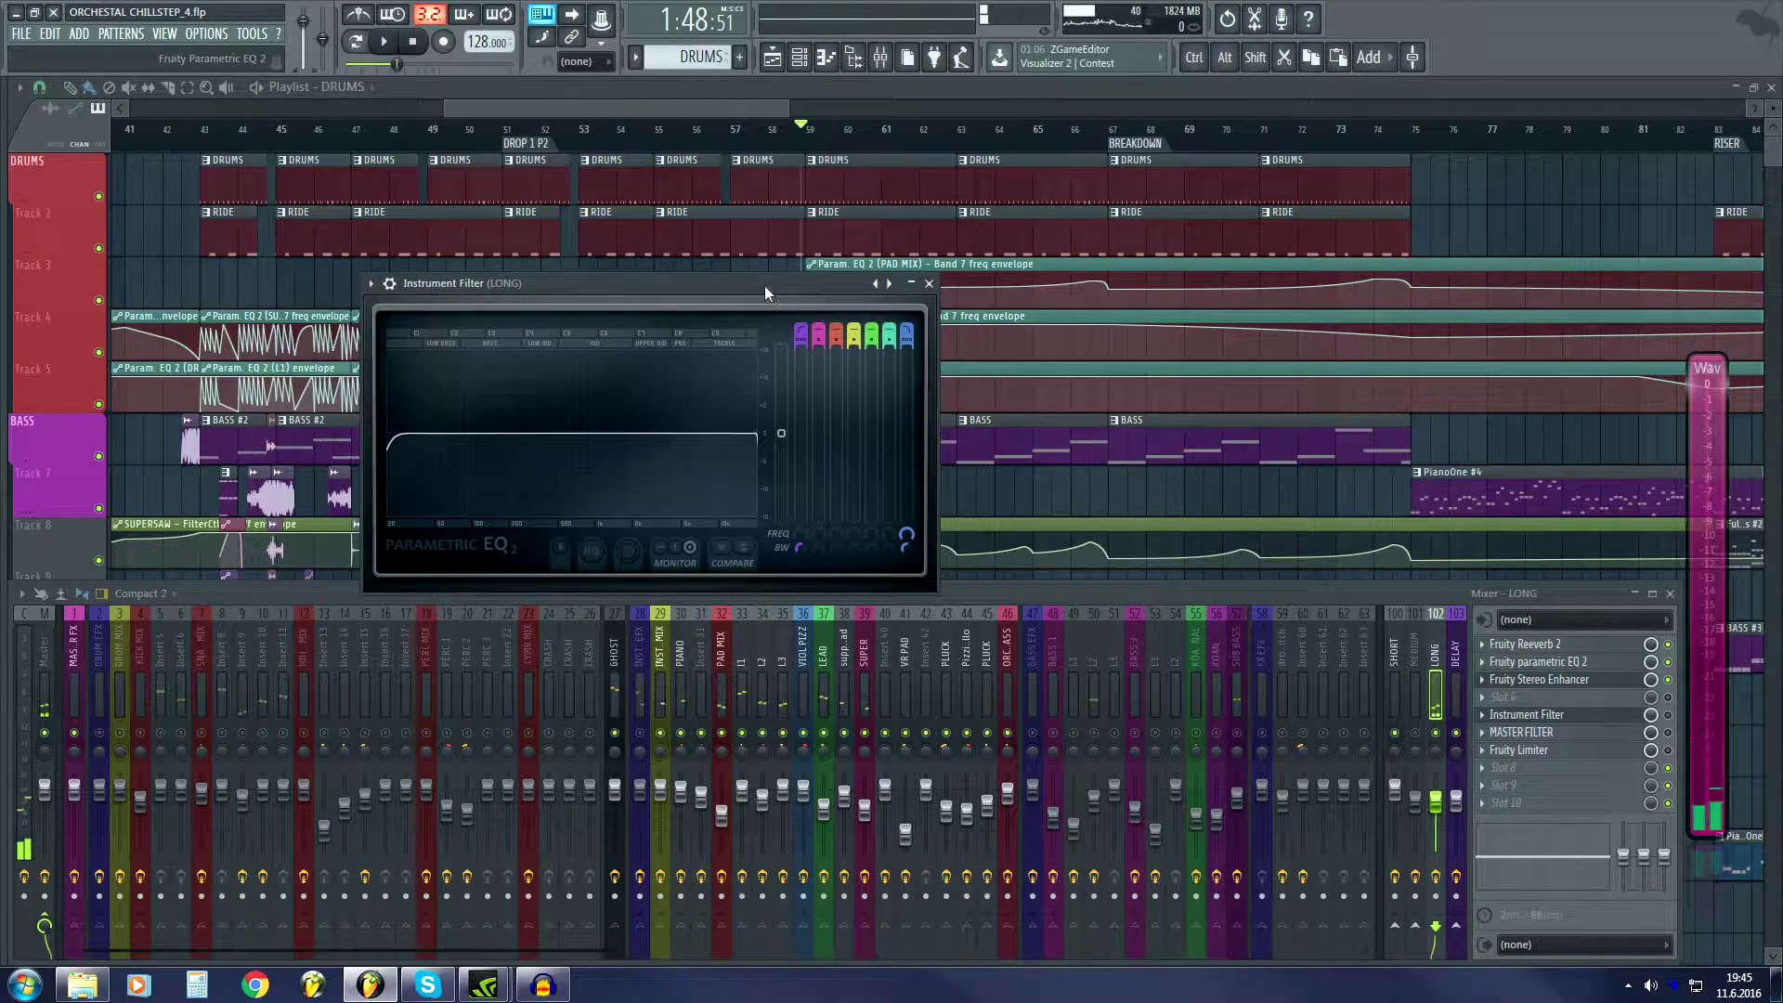
{"action": "left_click_drag", "start_coordinate": [765, 286], "coordinate": [971, 234]}
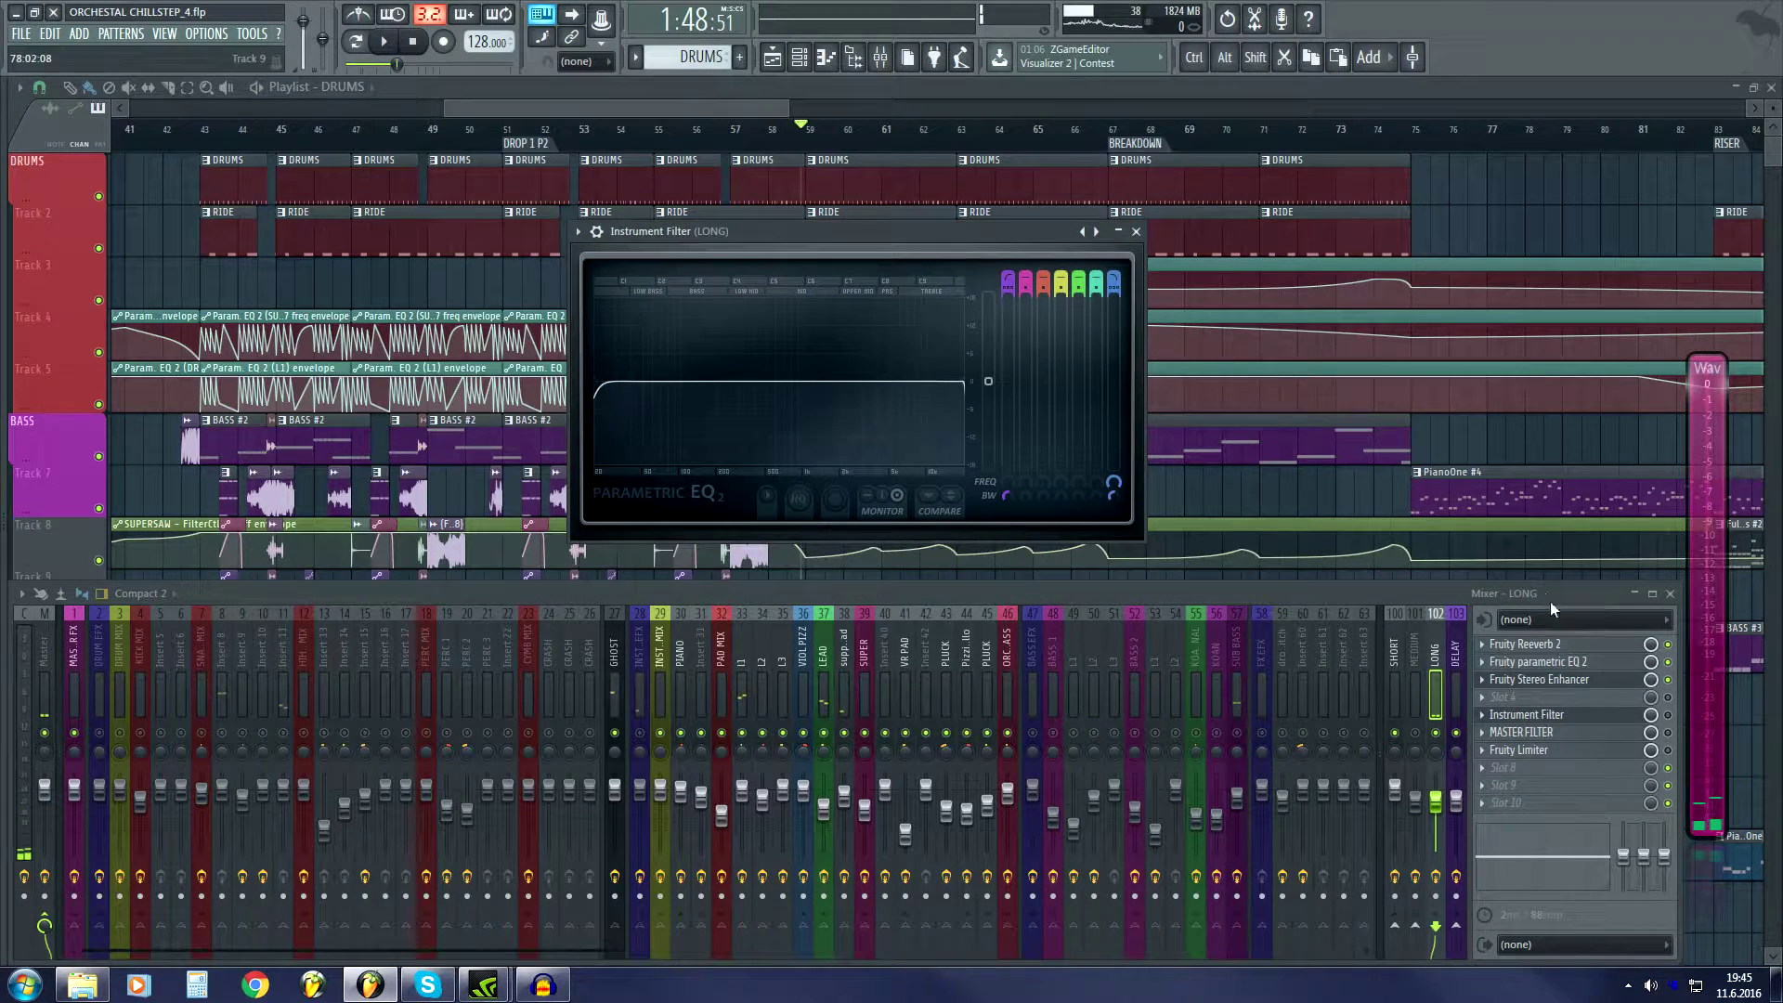
{"action": "left_click", "coordinate": [1668, 714]}
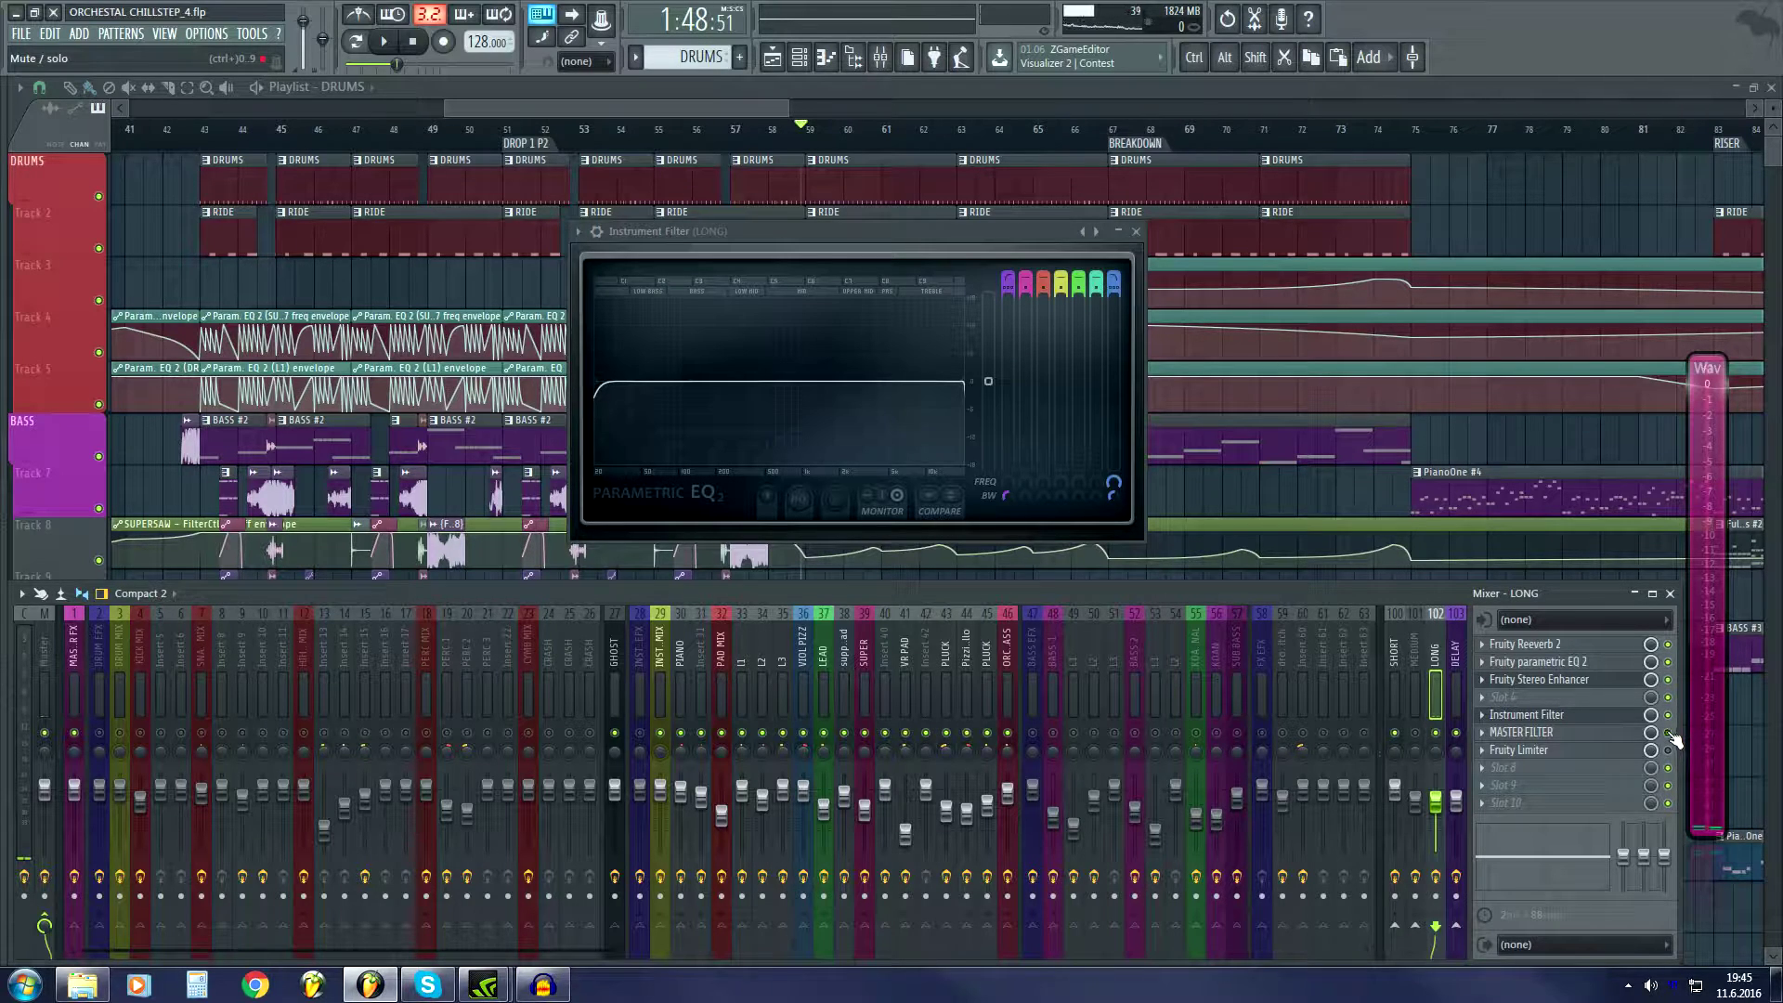
{"action": "left_click", "coordinate": [1605, 721]}
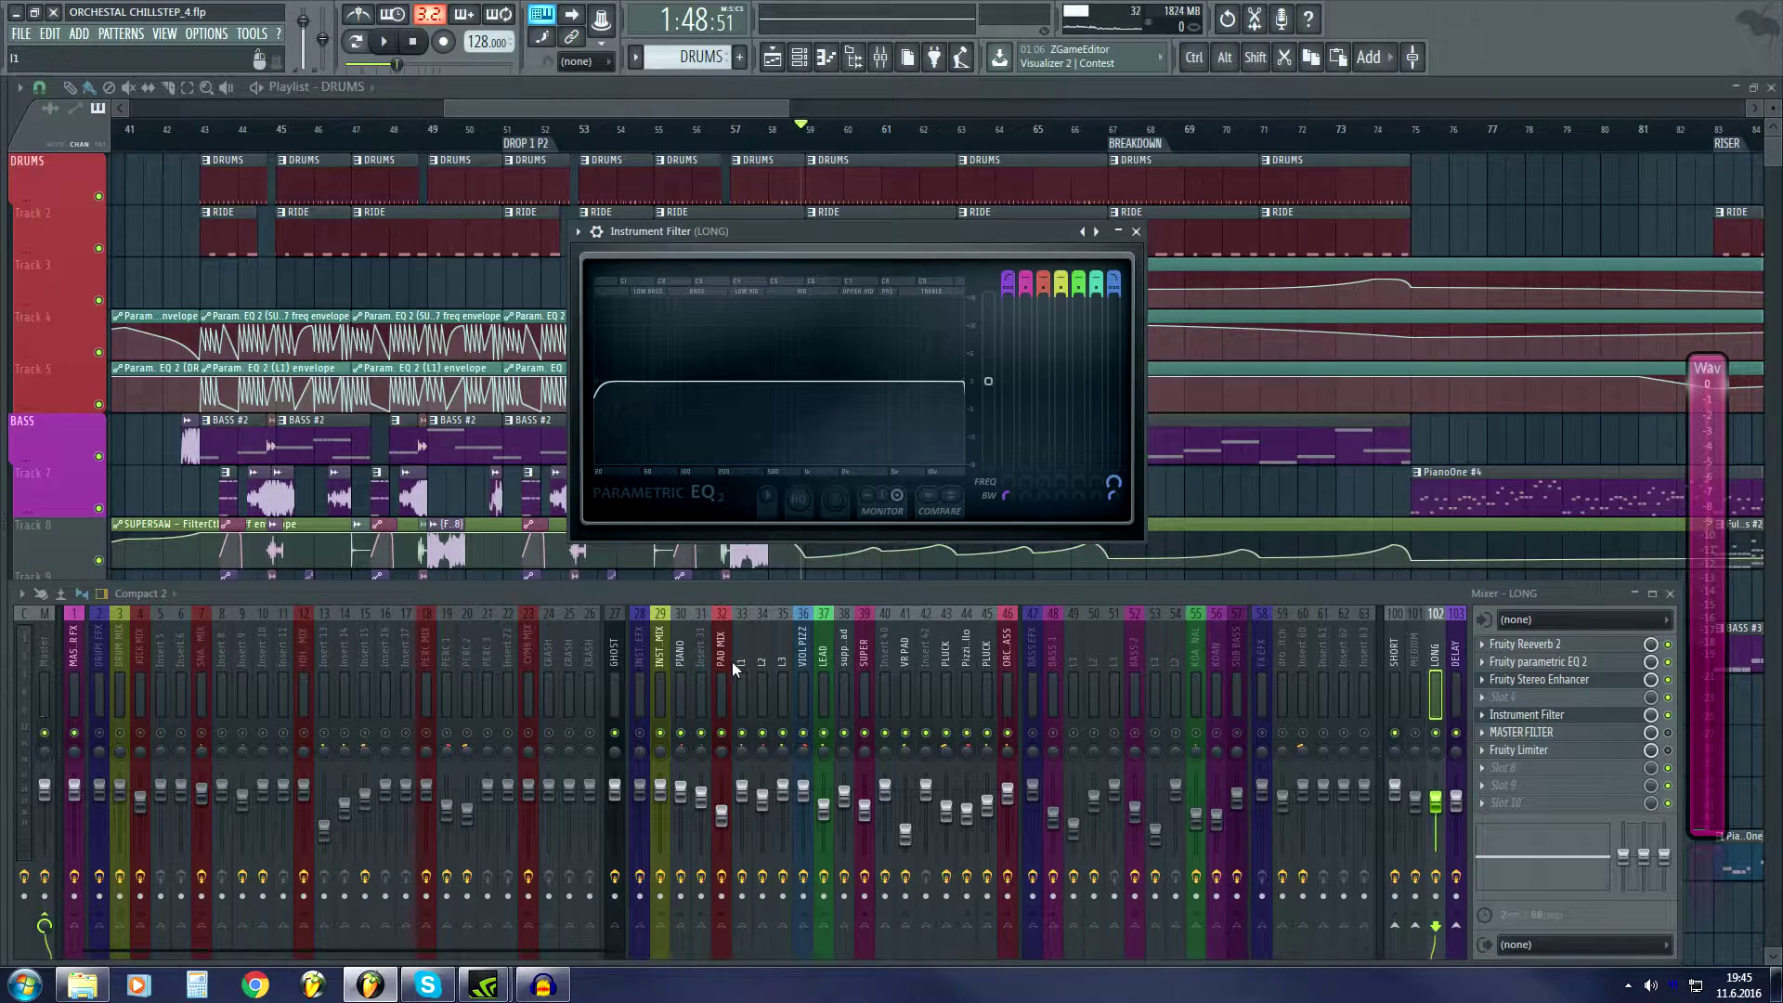
Check the parametric EQs on the INST_MIX insert's effect chain.
{"action": "left_click", "coordinate": [665, 674]}
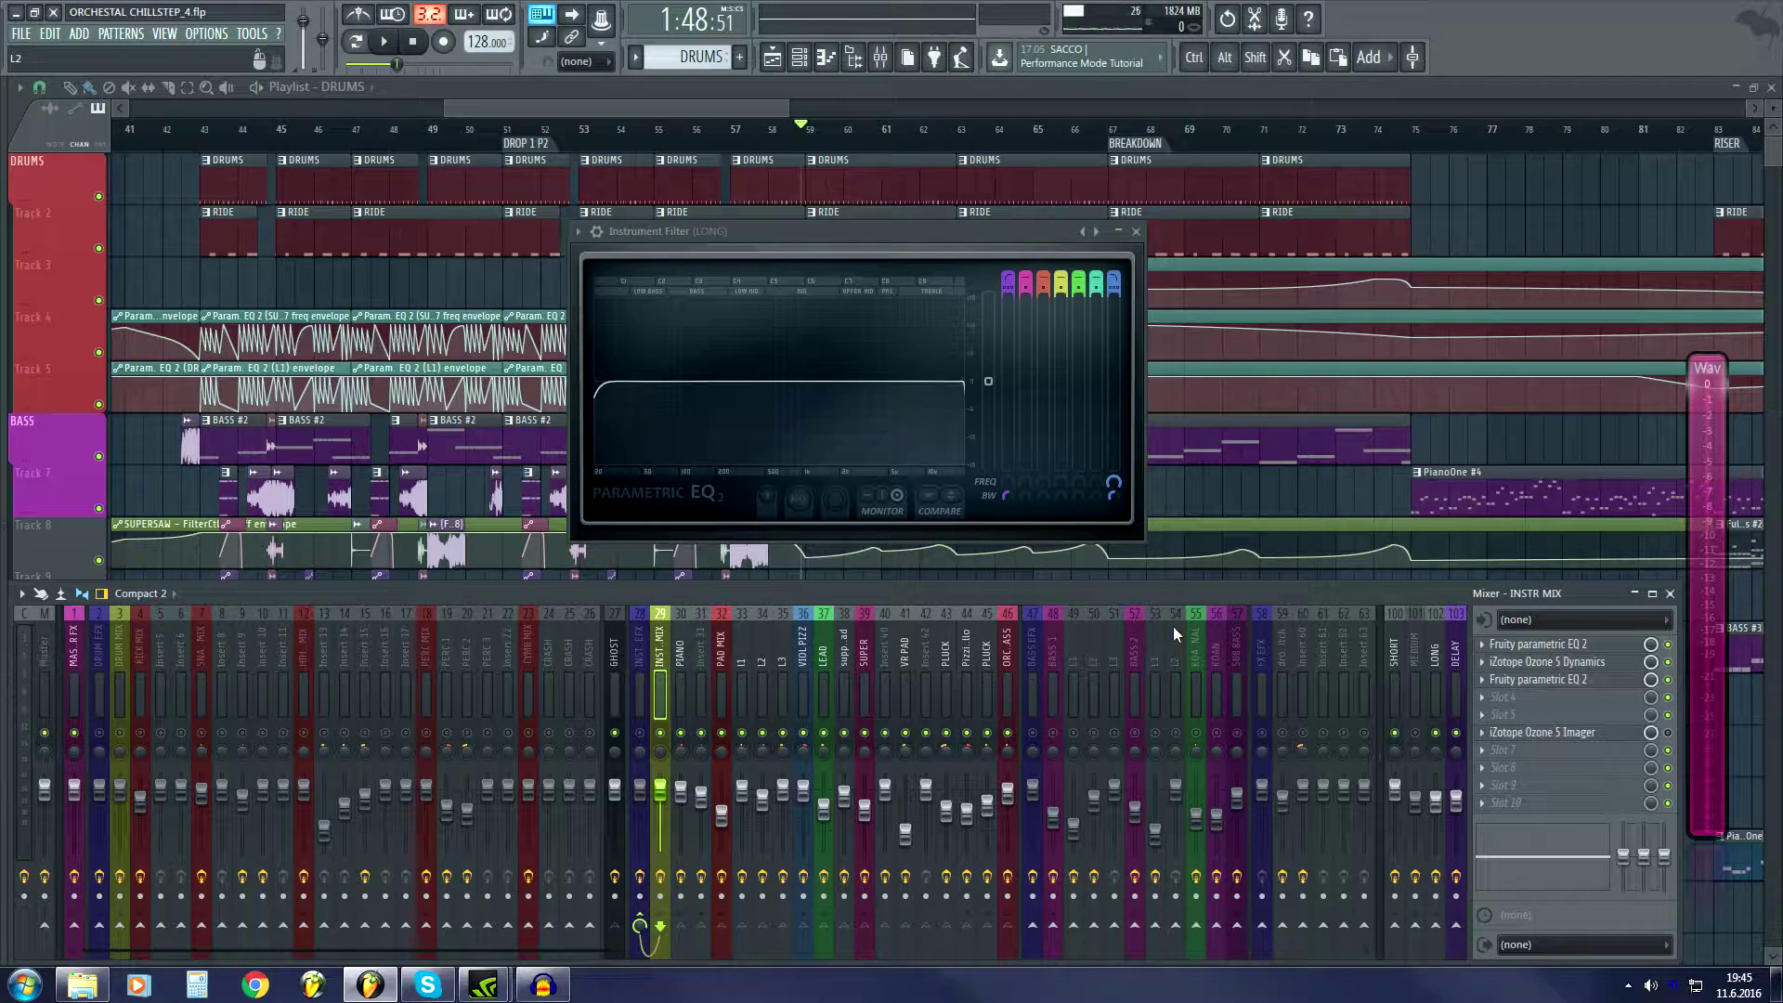
{"action": "left_click", "coordinate": [1551, 681]}
{"action": "left_click", "coordinate": [1551, 681]}
{"action": "left_click", "coordinate": [1558, 648]}
{"action": "left_click", "coordinate": [1558, 647]}
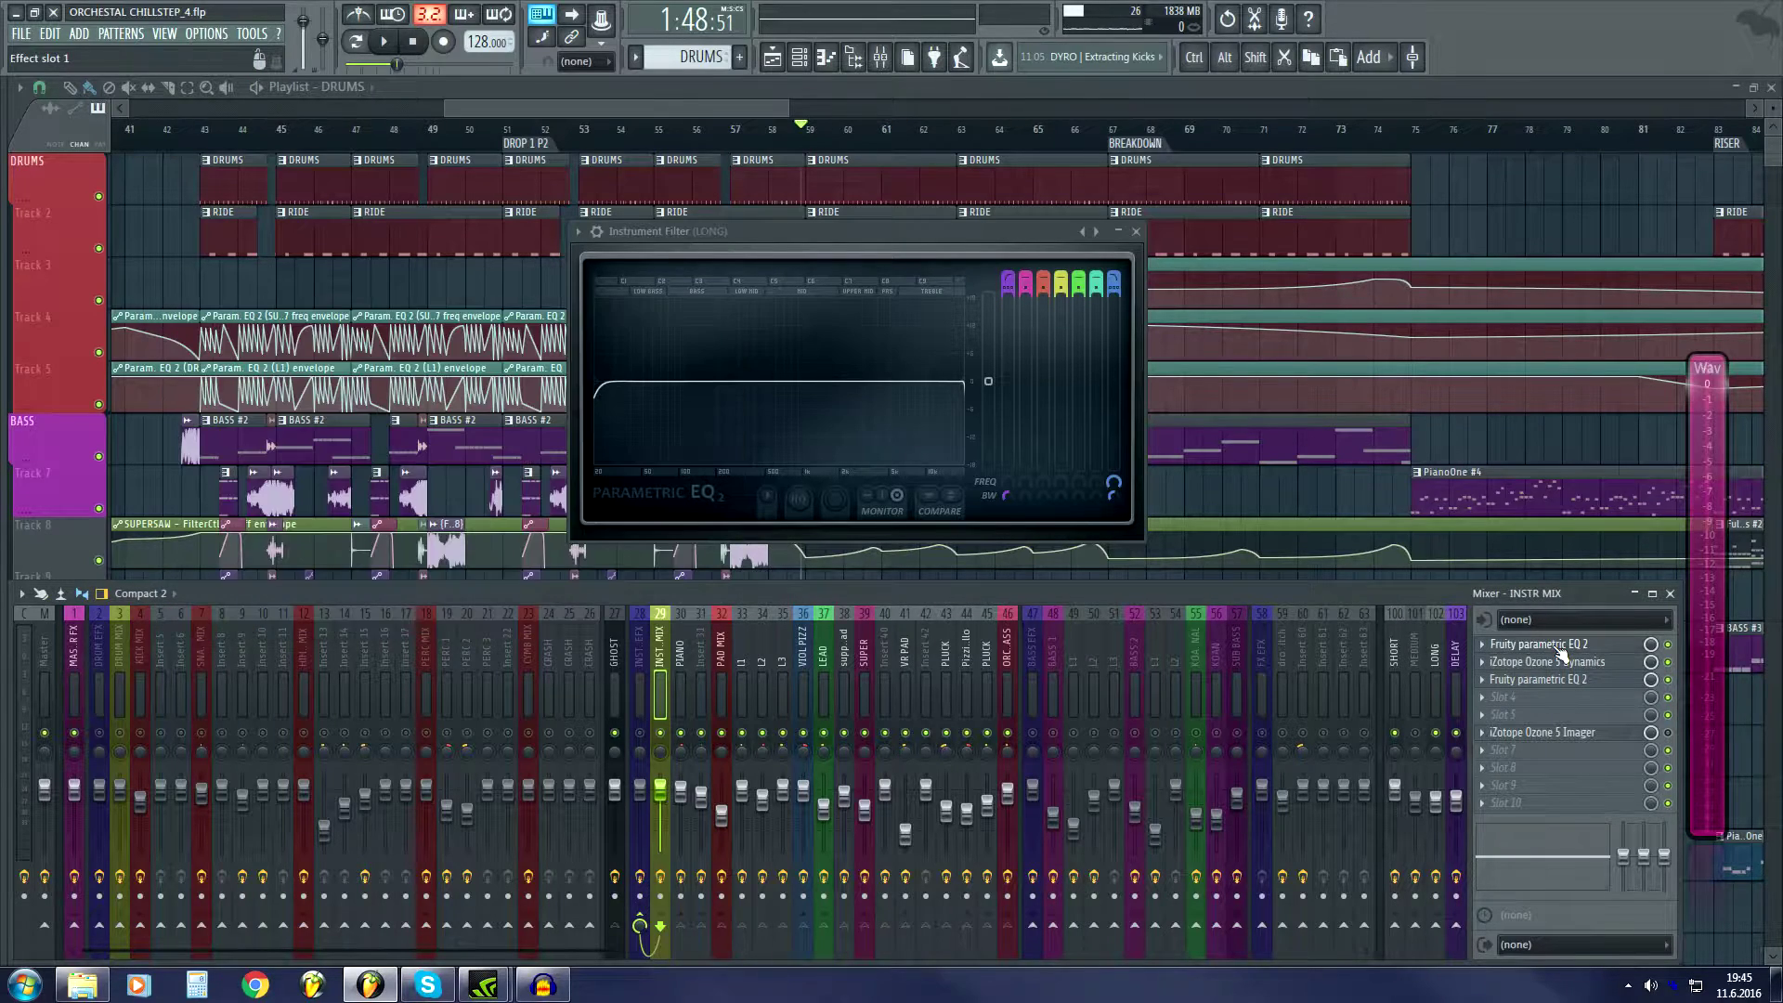
On INST_EFX's INSTRUMENT FILTER, sweep the band 7 low-pass down to about 923 Hz while playing.
{"action": "left_click", "coordinate": [638, 698]}
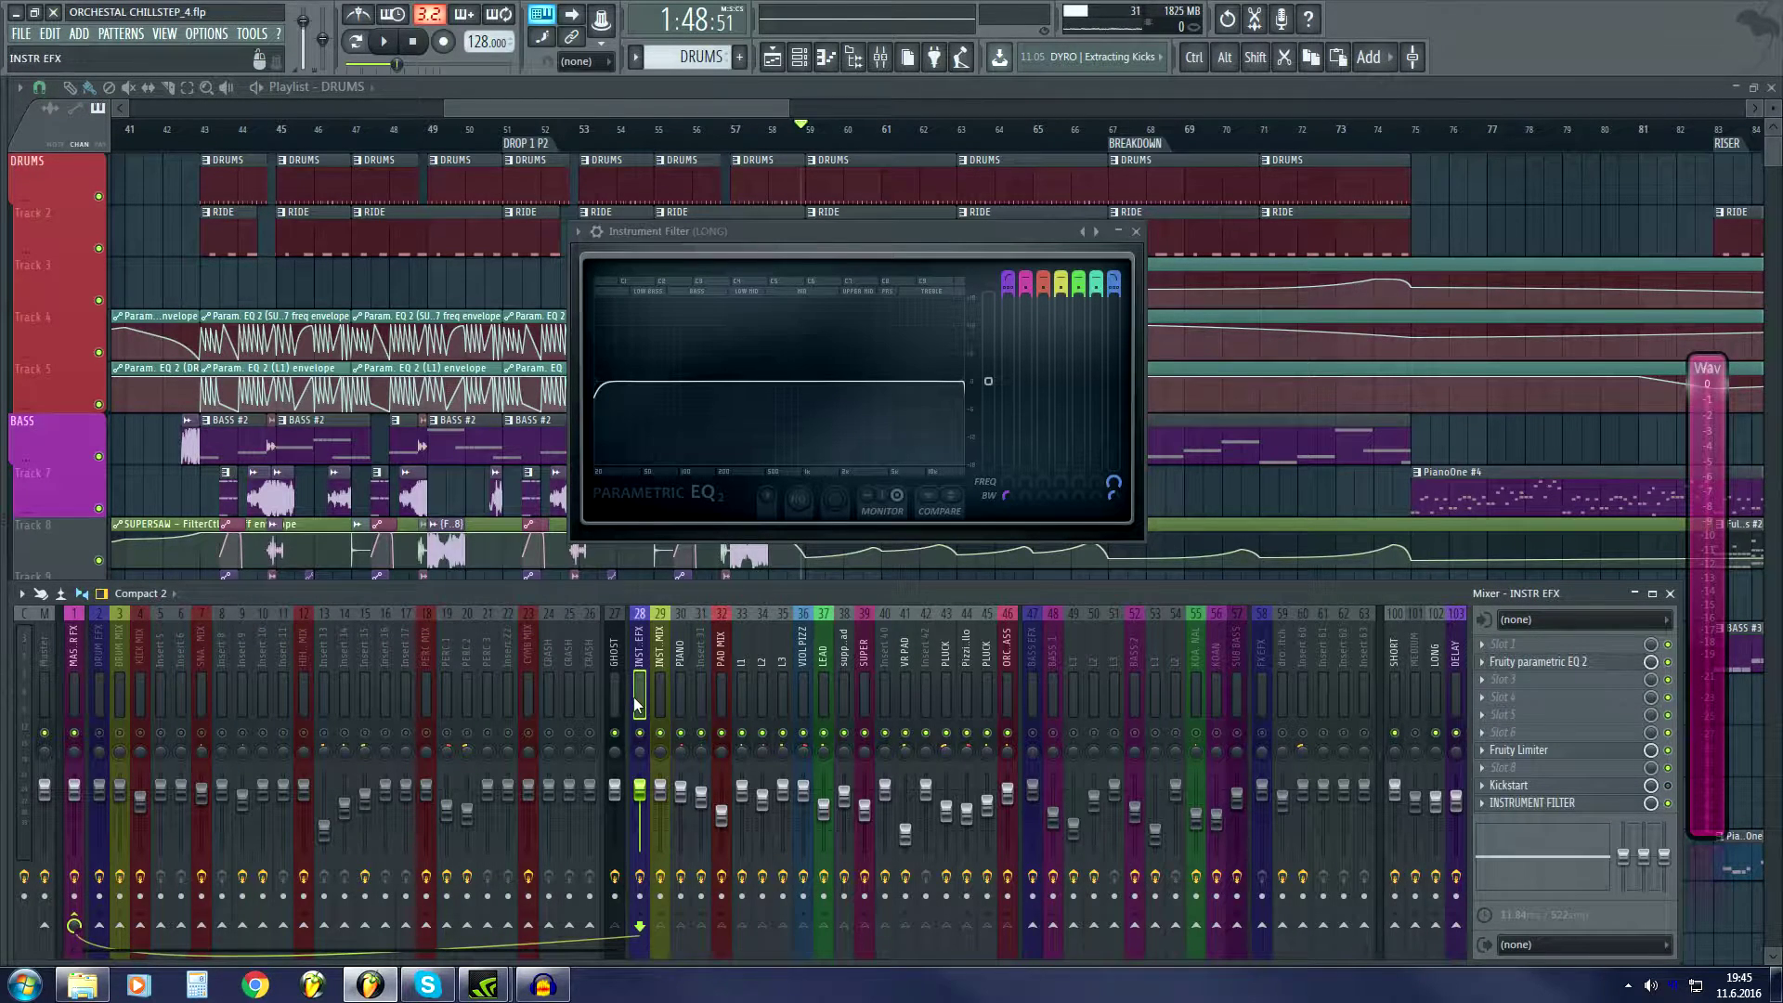
{"action": "key", "text": "space"}
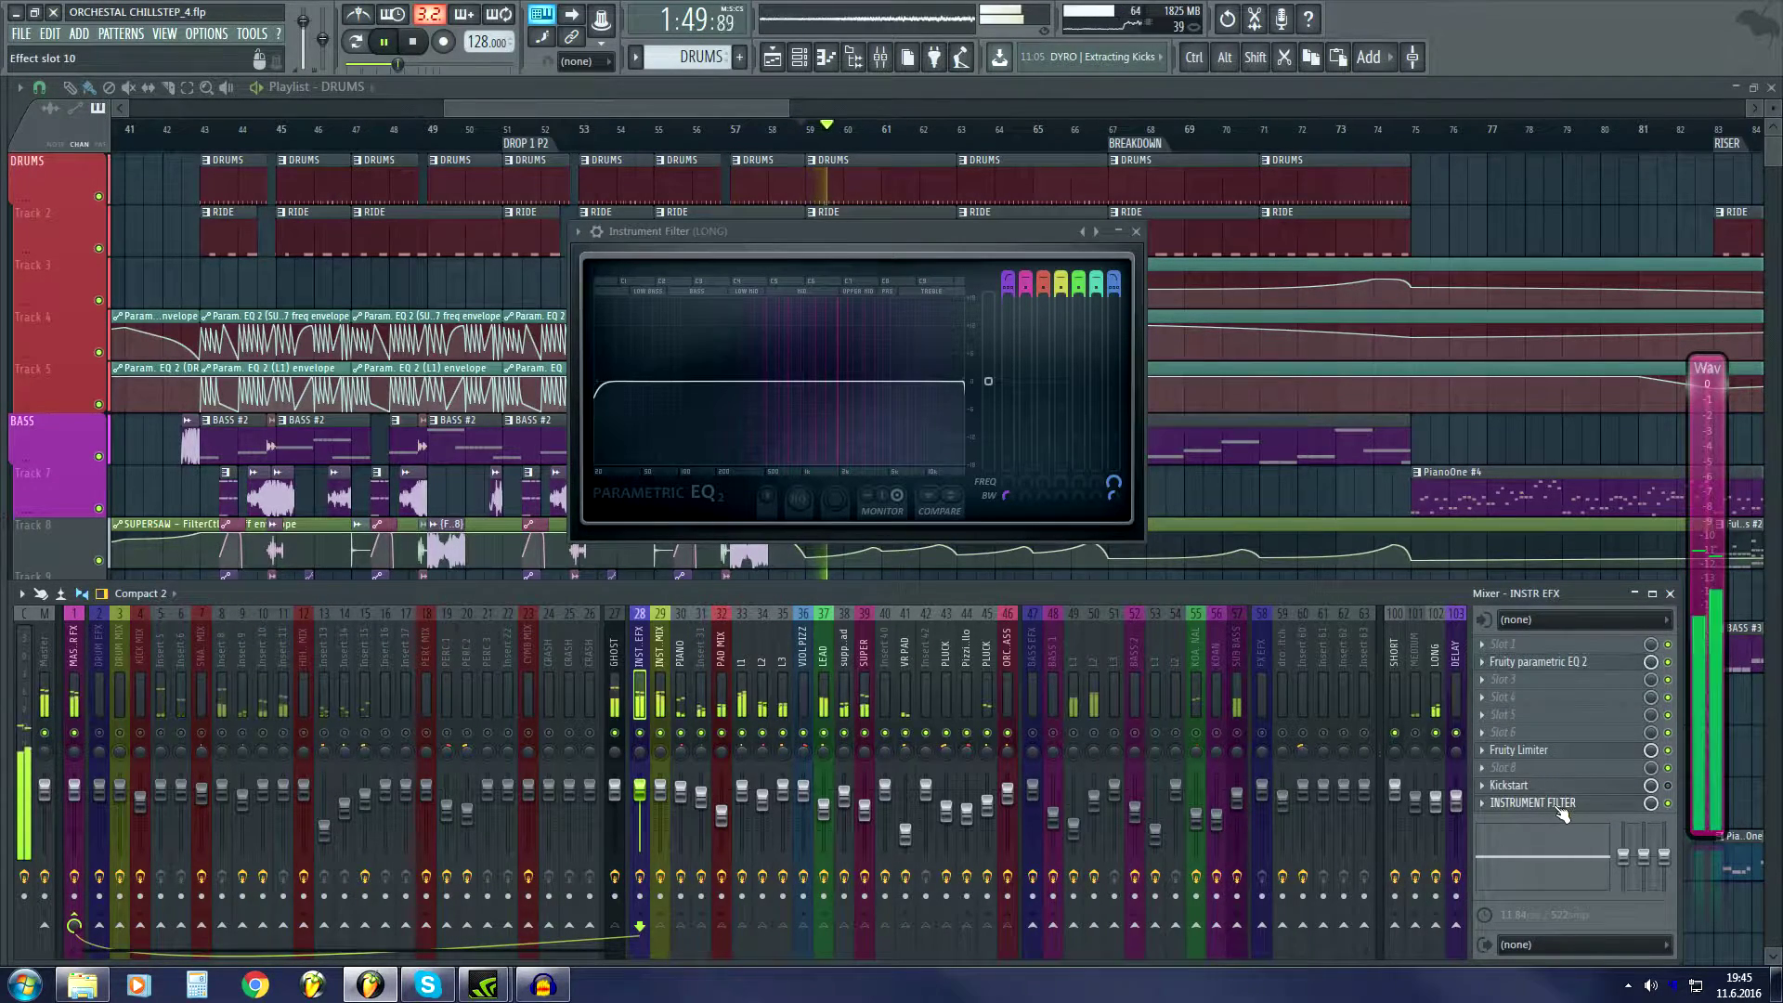
{"action": "left_click", "coordinate": [1561, 805]}
{"action": "mouse_move", "coordinate": [537, 444]}
{"action": "left_mouse_down"}
{"action": "mouse_move", "coordinate": [330, 445]}
{"action": "mouse_move", "coordinate": [534, 445]}
{"action": "left_mouse_up"}
Stop playback and close the mixer and plugin windows with F12.
{"action": "key", "text": "space"}
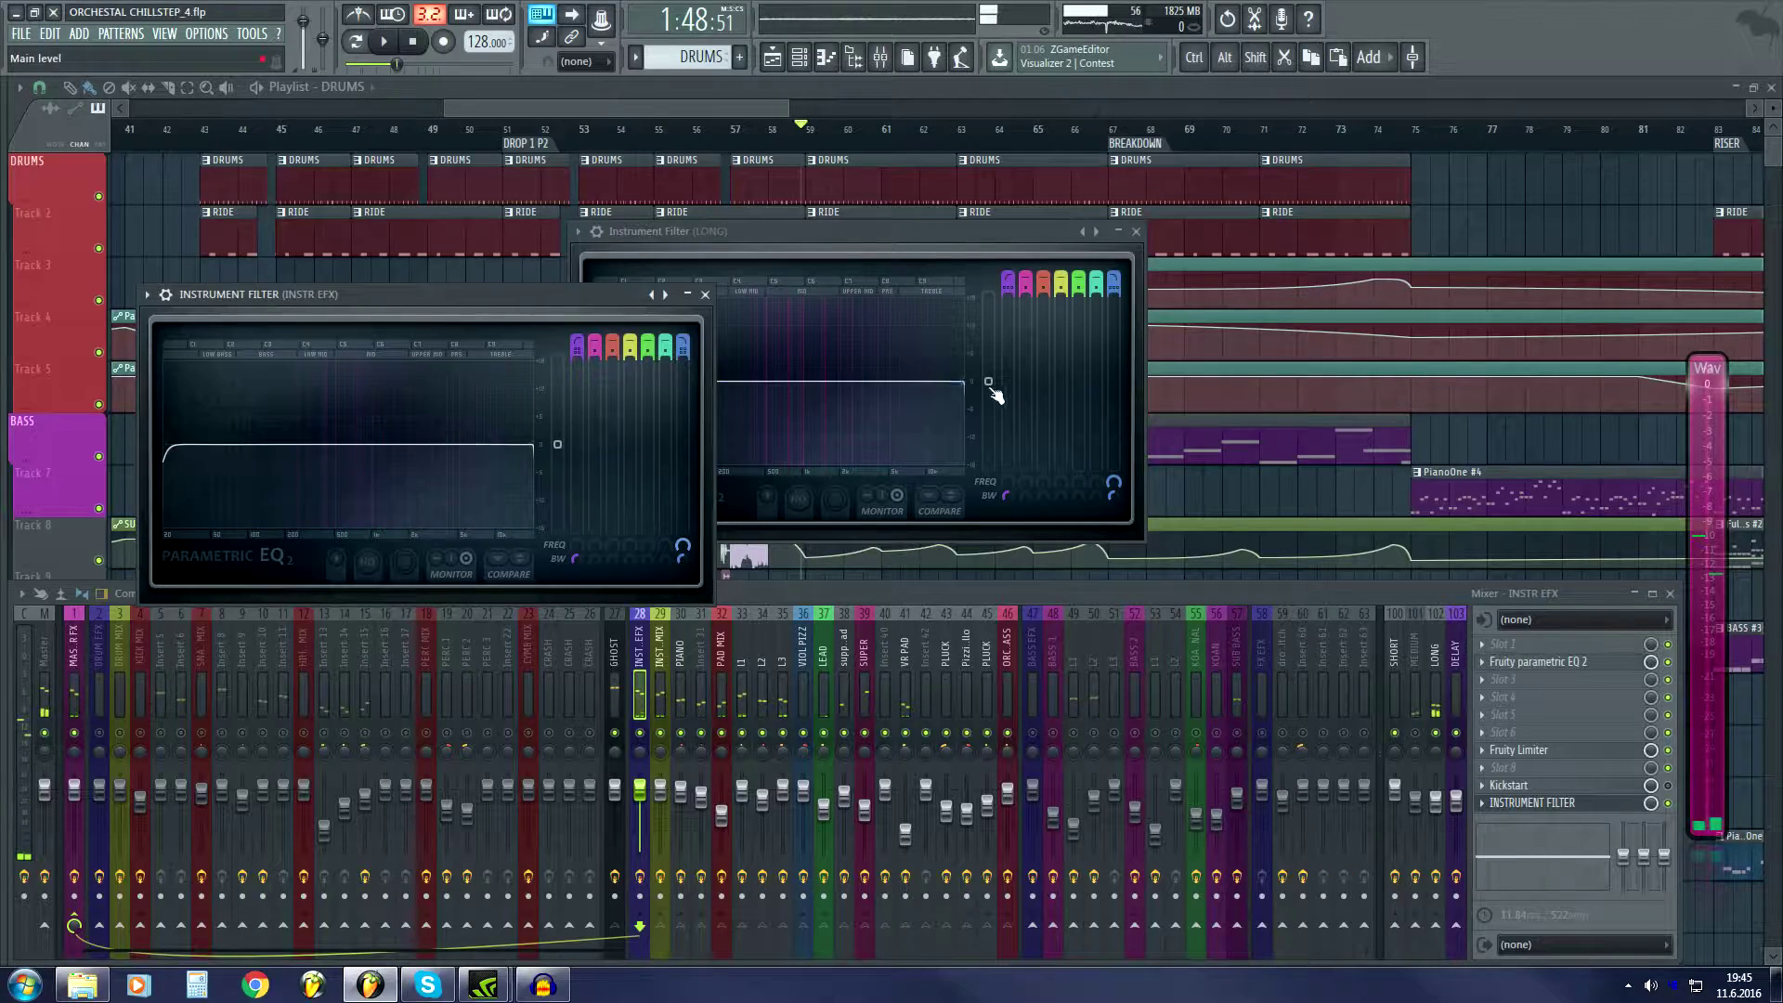
{"action": "key", "text": "space"}
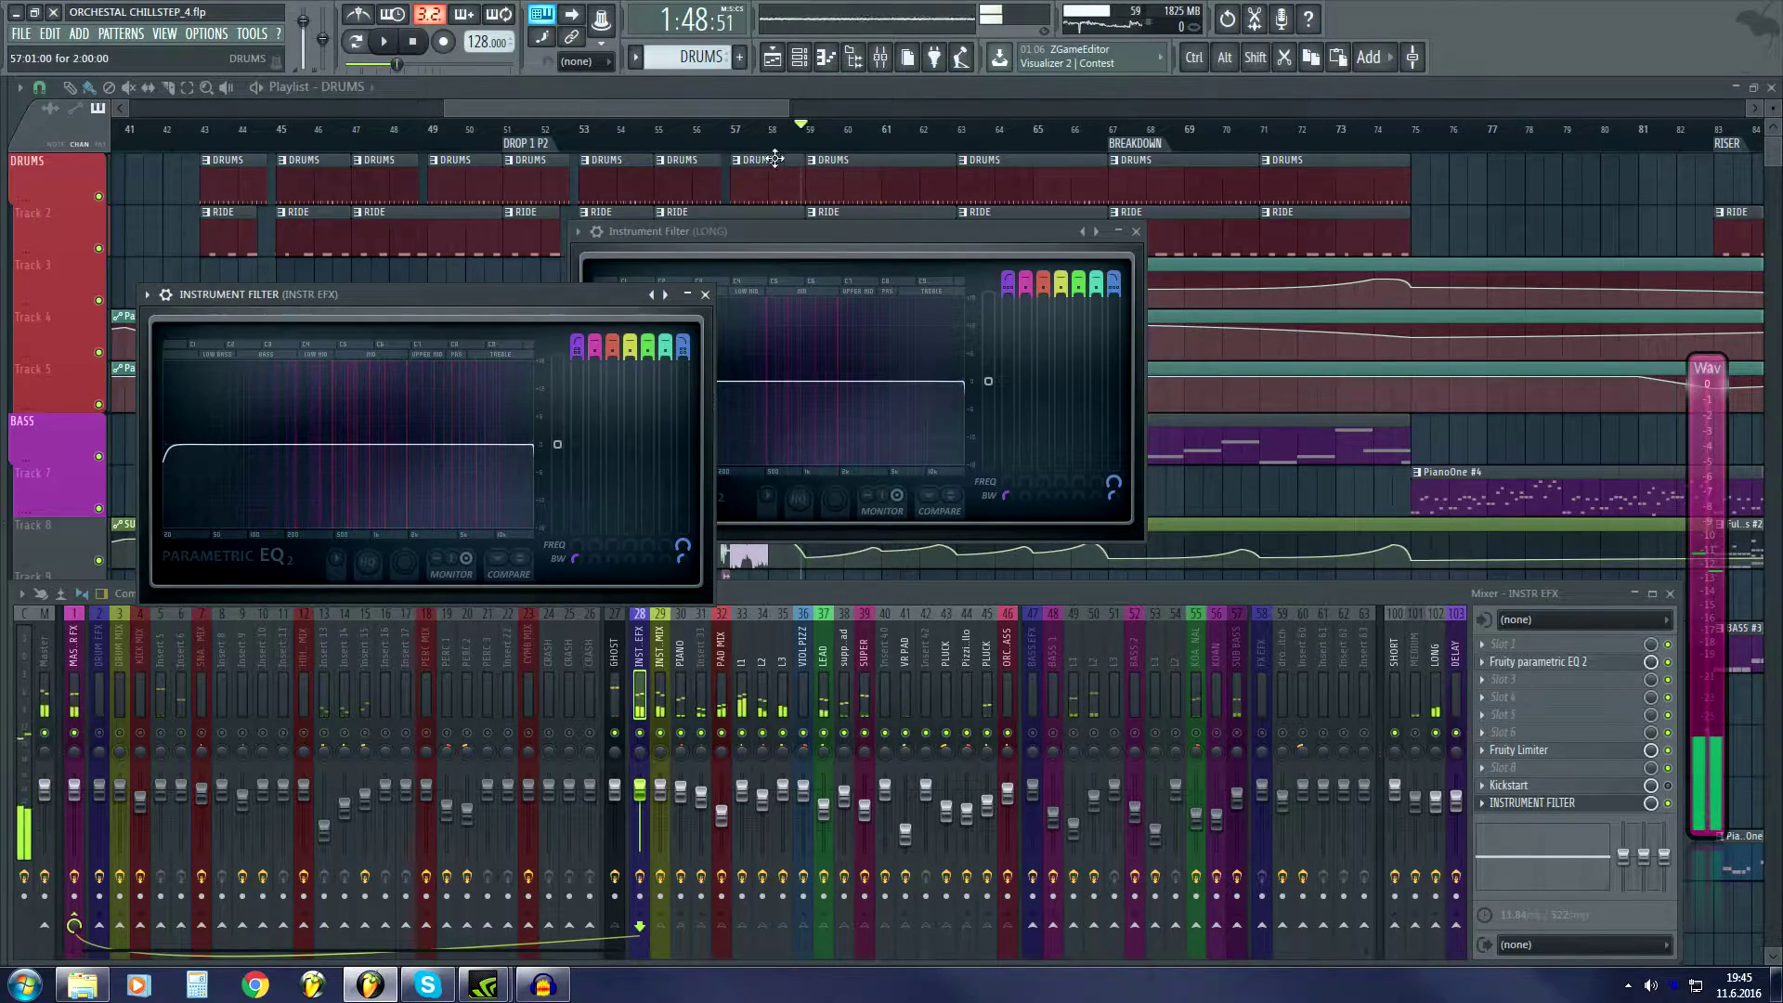
{"action": "key", "text": "space"}
{"action": "key", "text": "F12"}
{"action": "scroll", "coordinate": [761, 599], "scroll_direction": "down", "scroll_amount": 10}
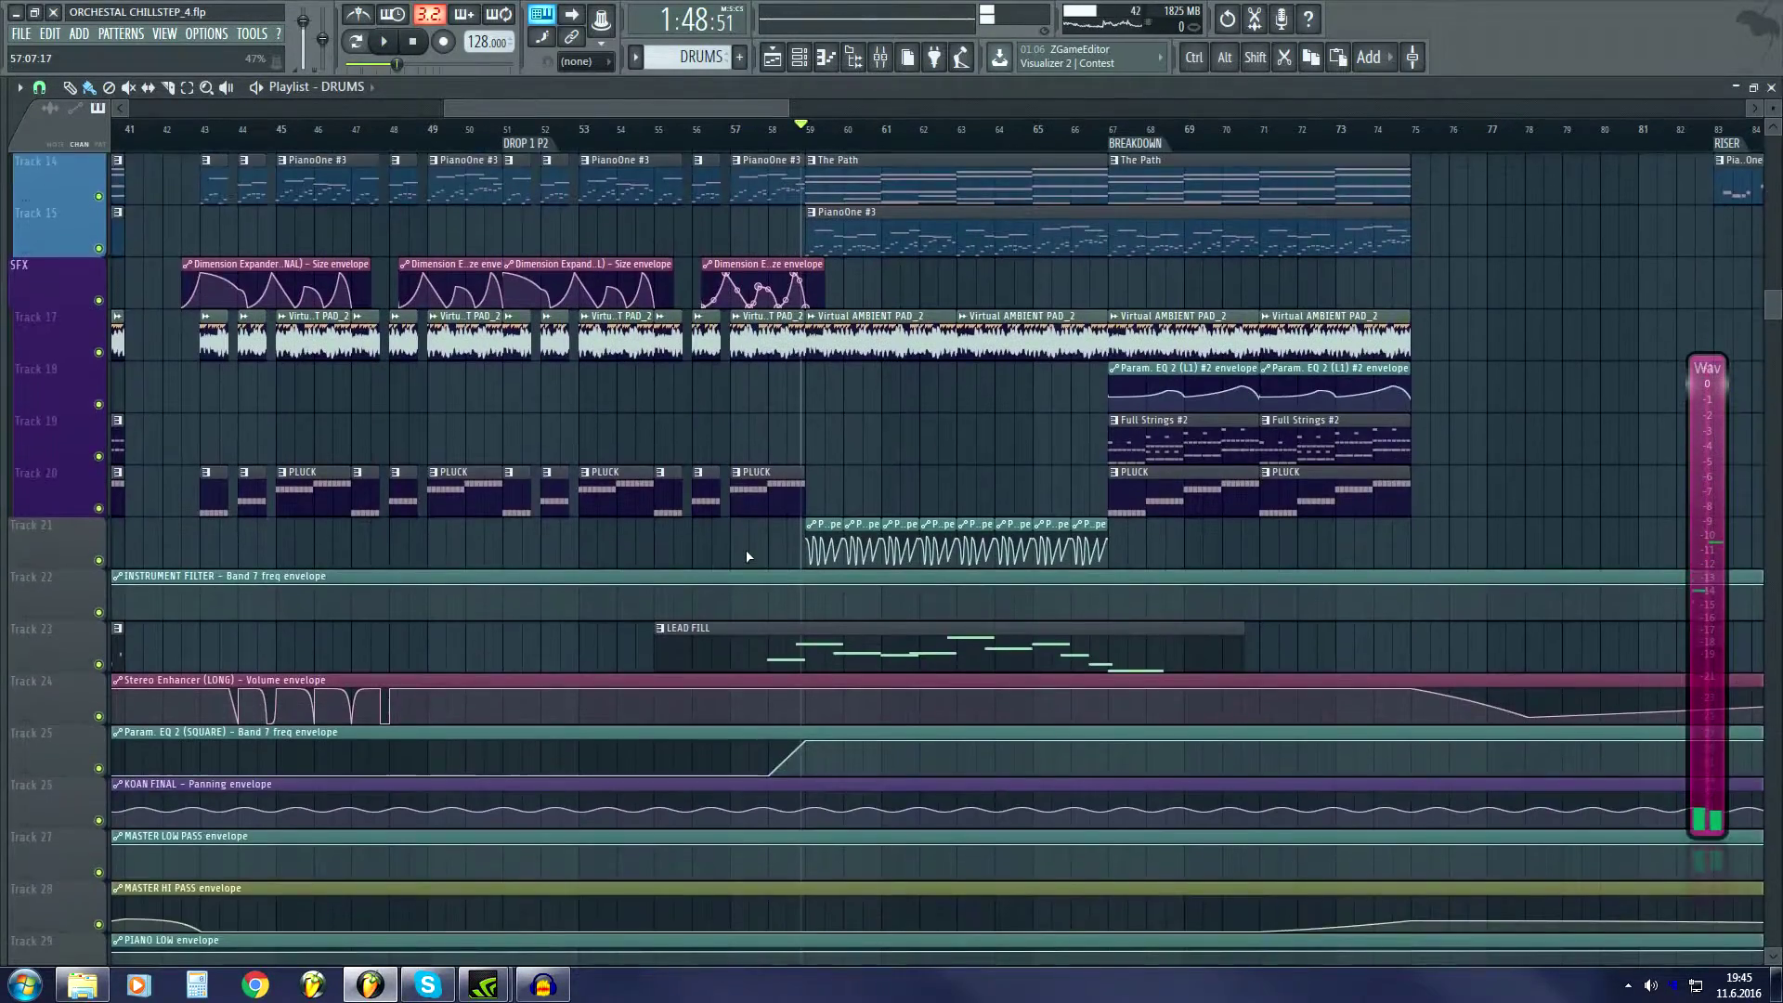
{"action": "scroll", "coordinate": [761, 599], "scroll_direction": "down", "scroll_amount": 1}
Select the Band 7 freq clip on Track 22, start at bar 57, and play with the filter open.
{"action": "left_click", "coordinate": [749, 540]}
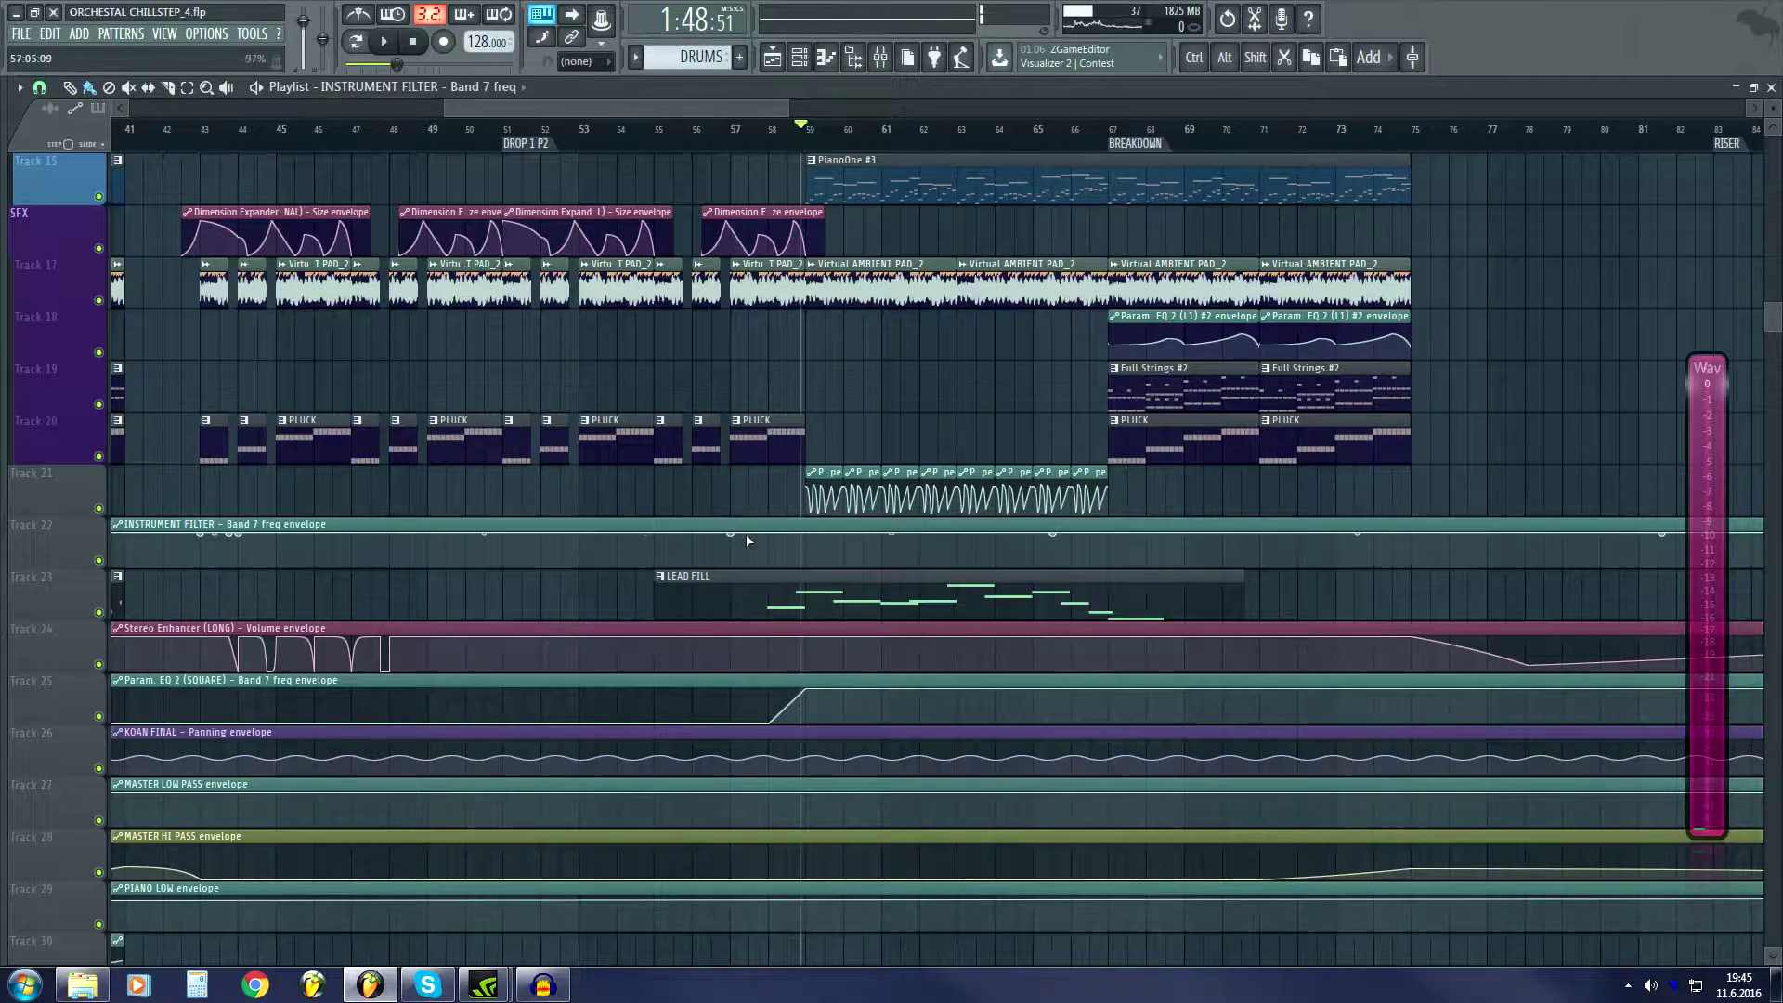
{"action": "left_click", "coordinate": [735, 130]}
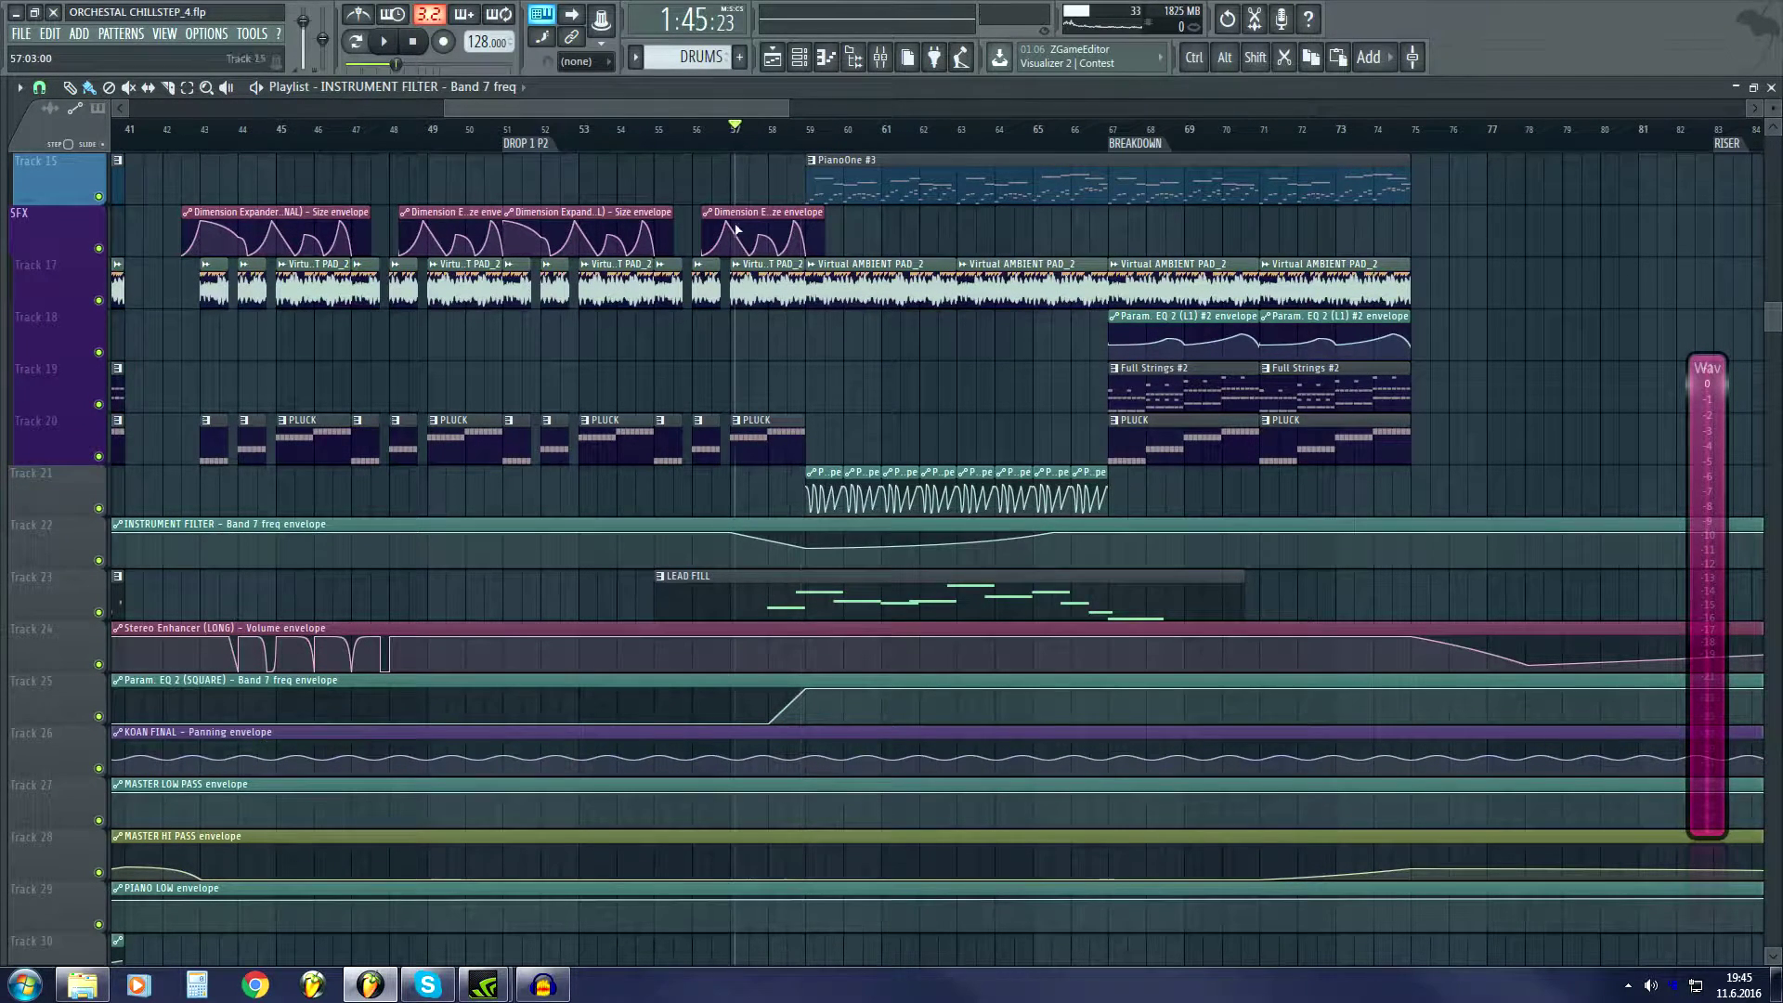
{"action": "key", "text": "F9"}
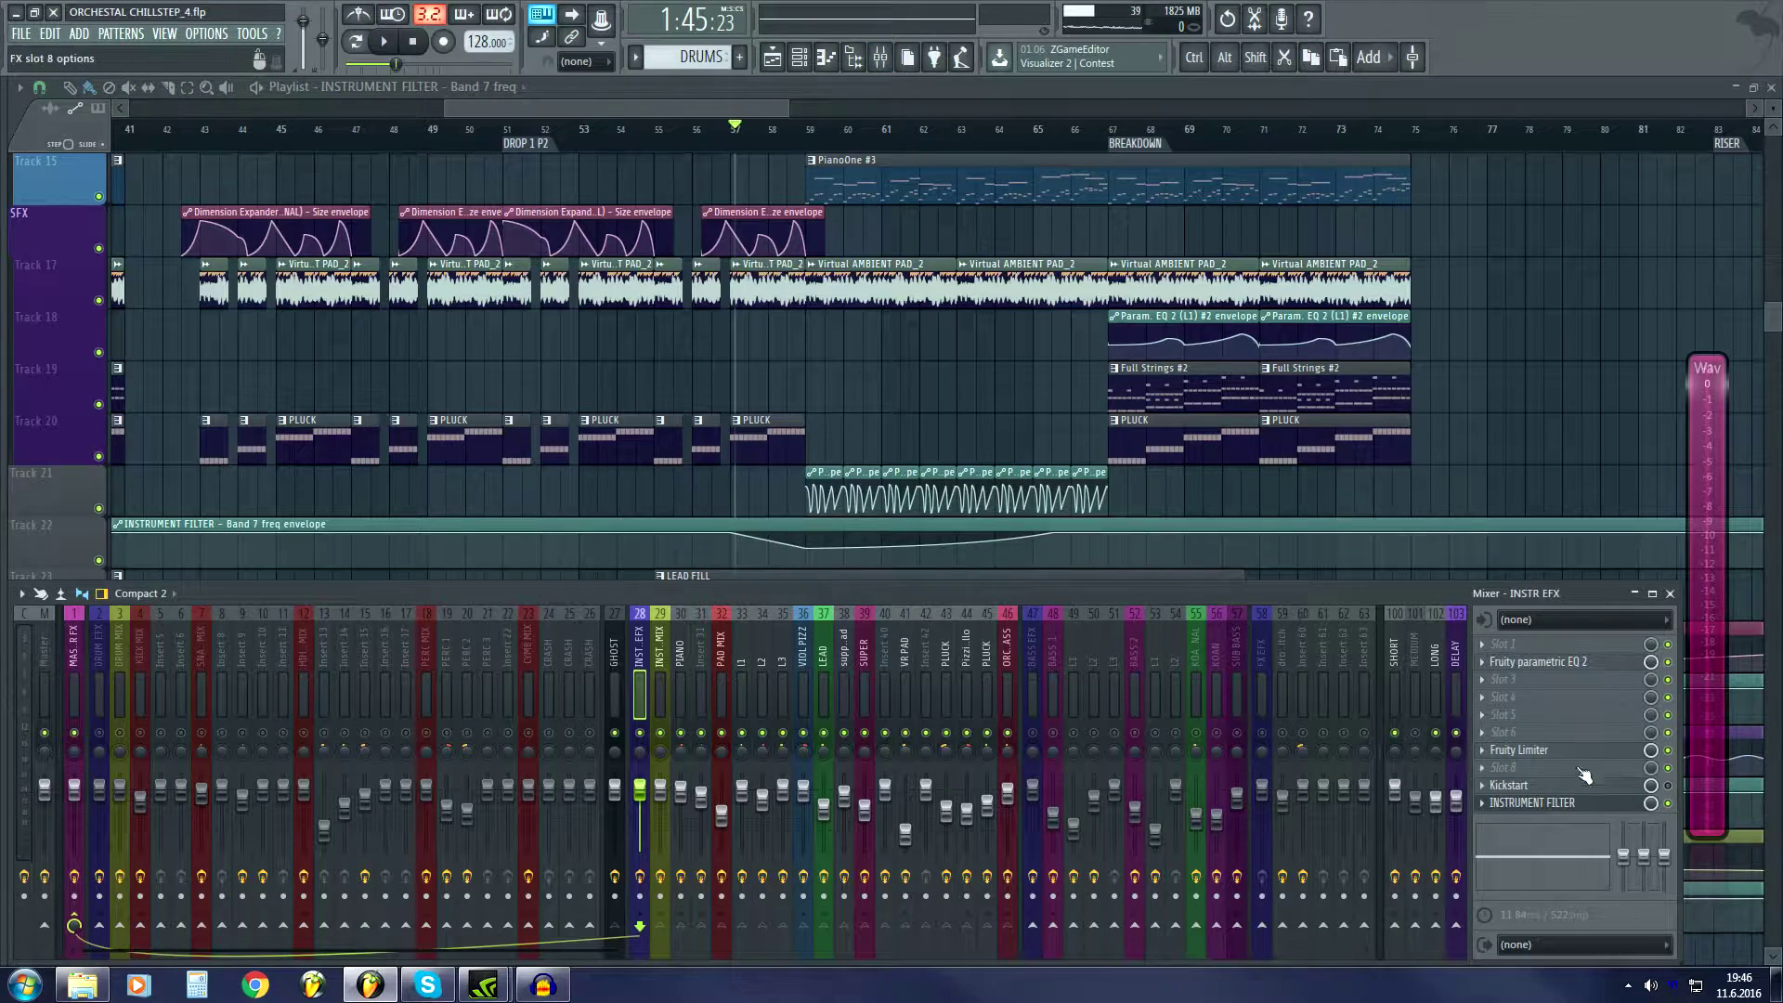
{"action": "left_click", "coordinate": [1566, 808]}
{"action": "key", "text": "space"}
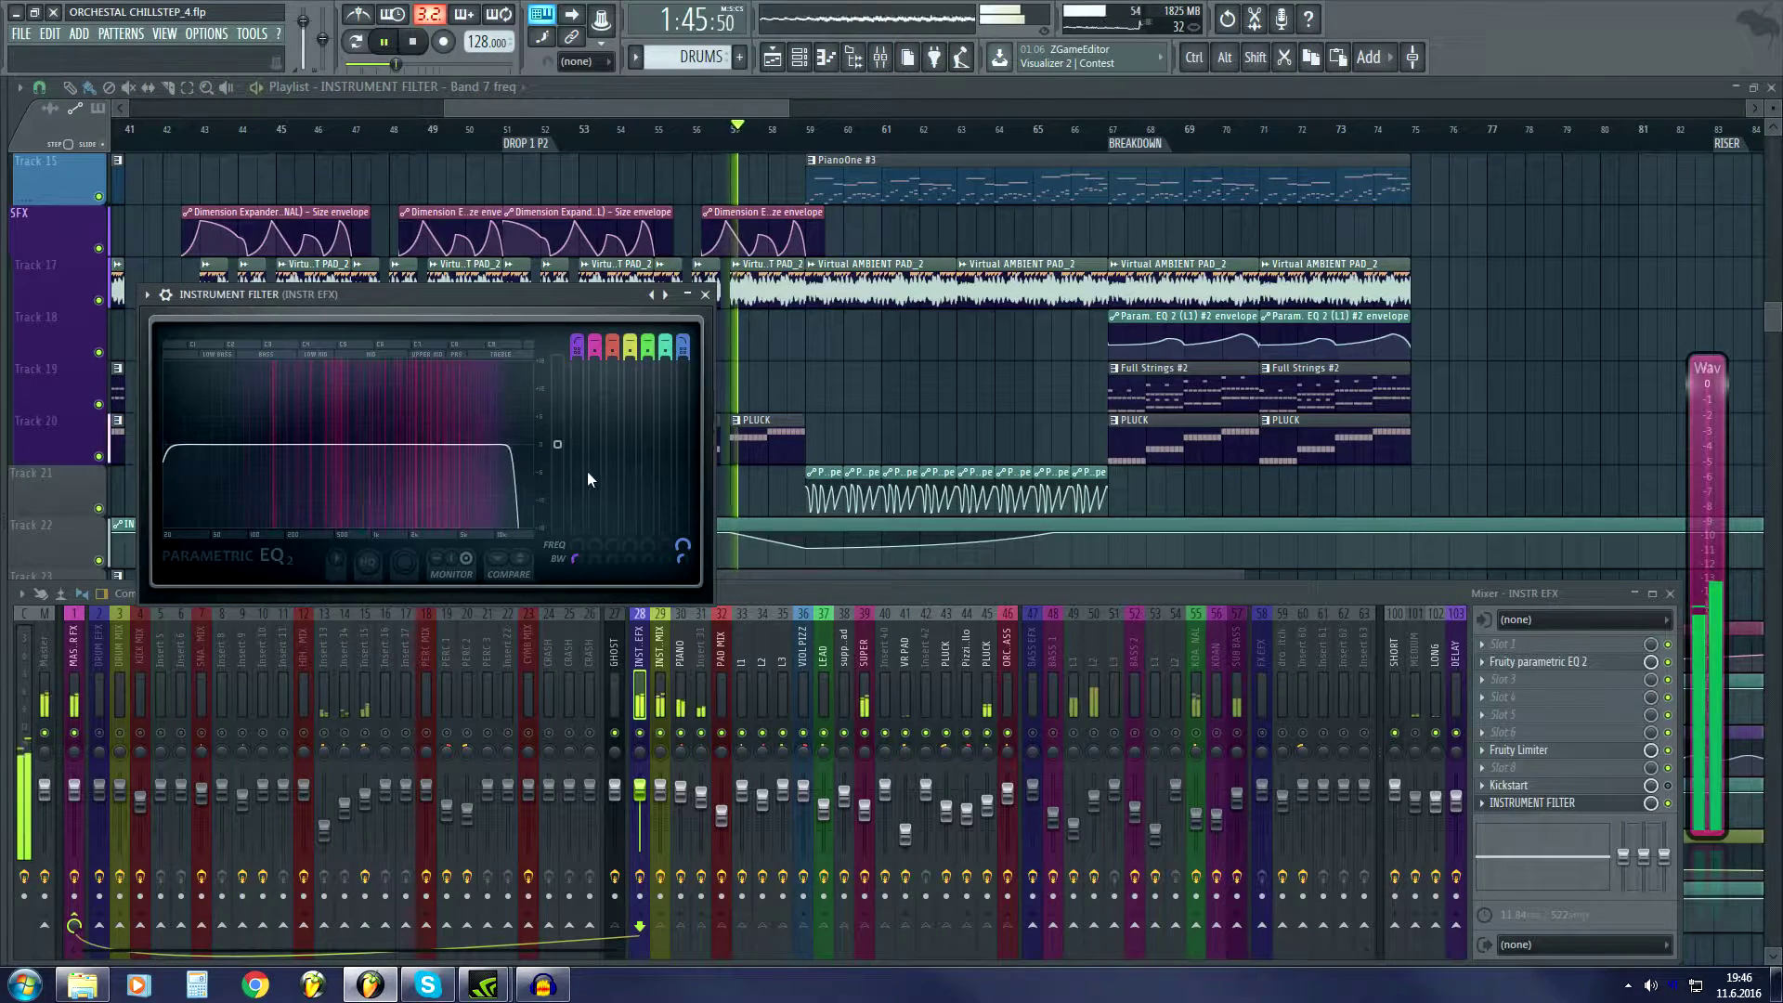
{"action": "left_click", "coordinate": [1429, 682]}
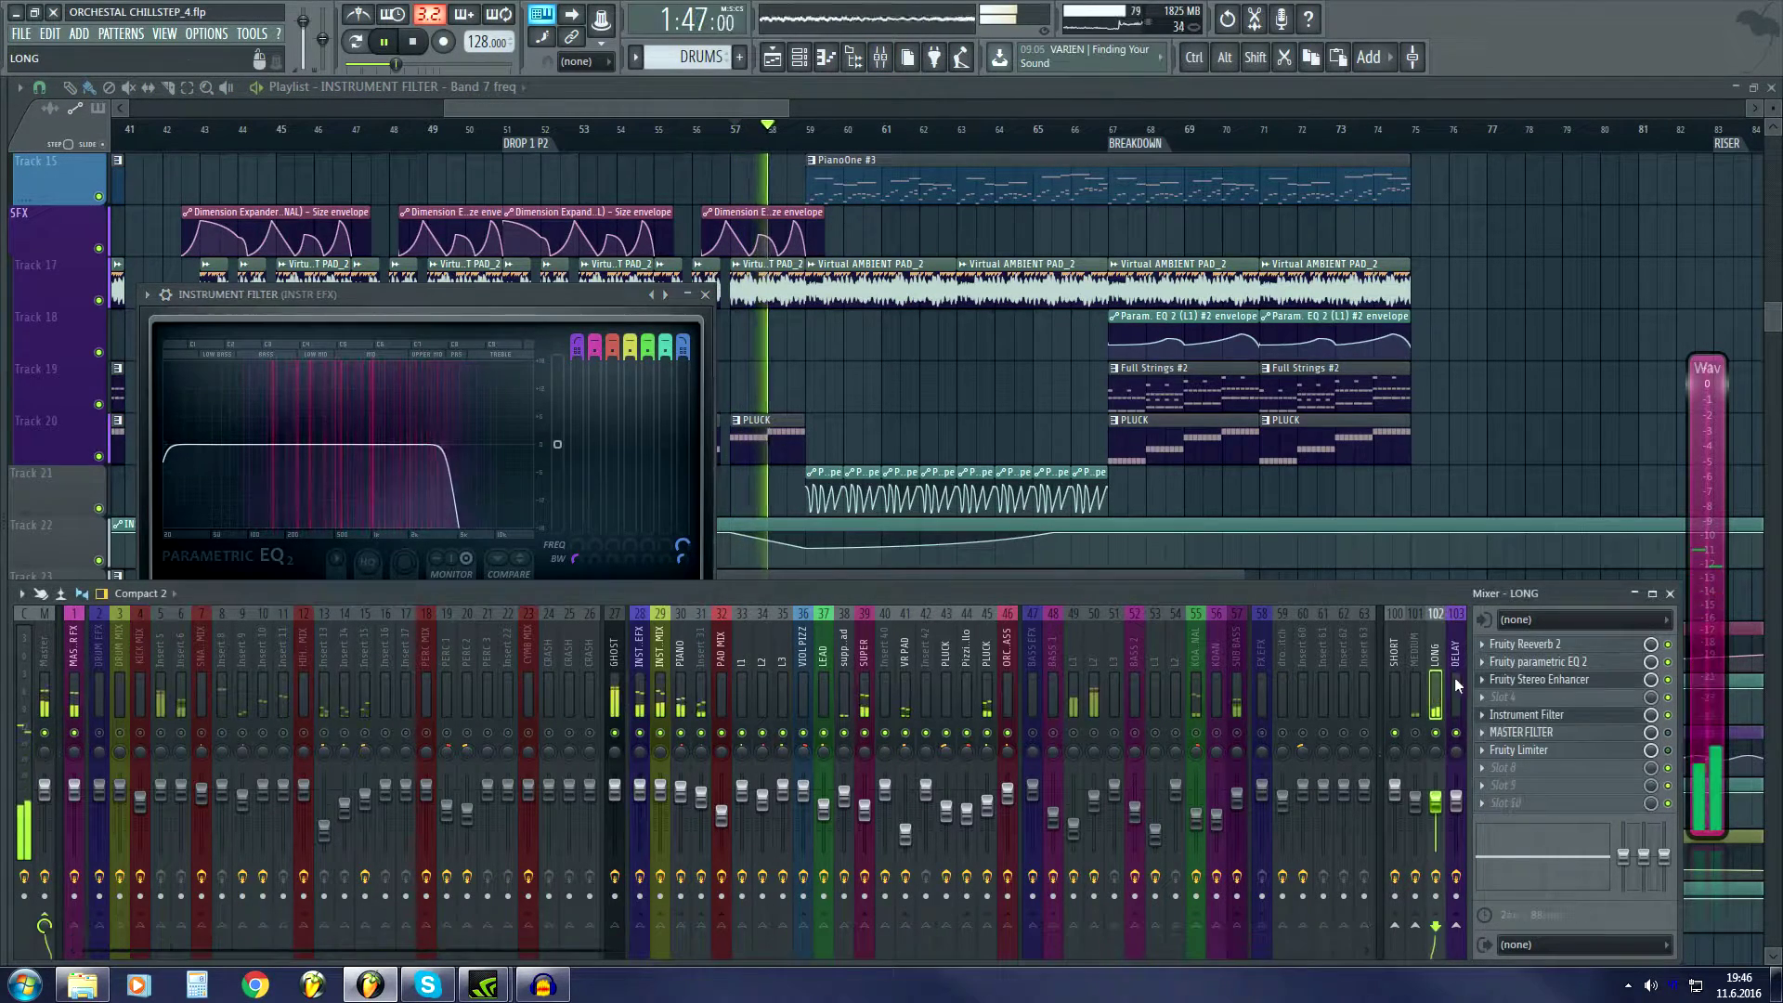
Open the LONG bus's Instrument Filter, stop playback, and inspect the INSTR EFX band 7 frequency options.
{"action": "left_click", "coordinate": [1547, 715]}
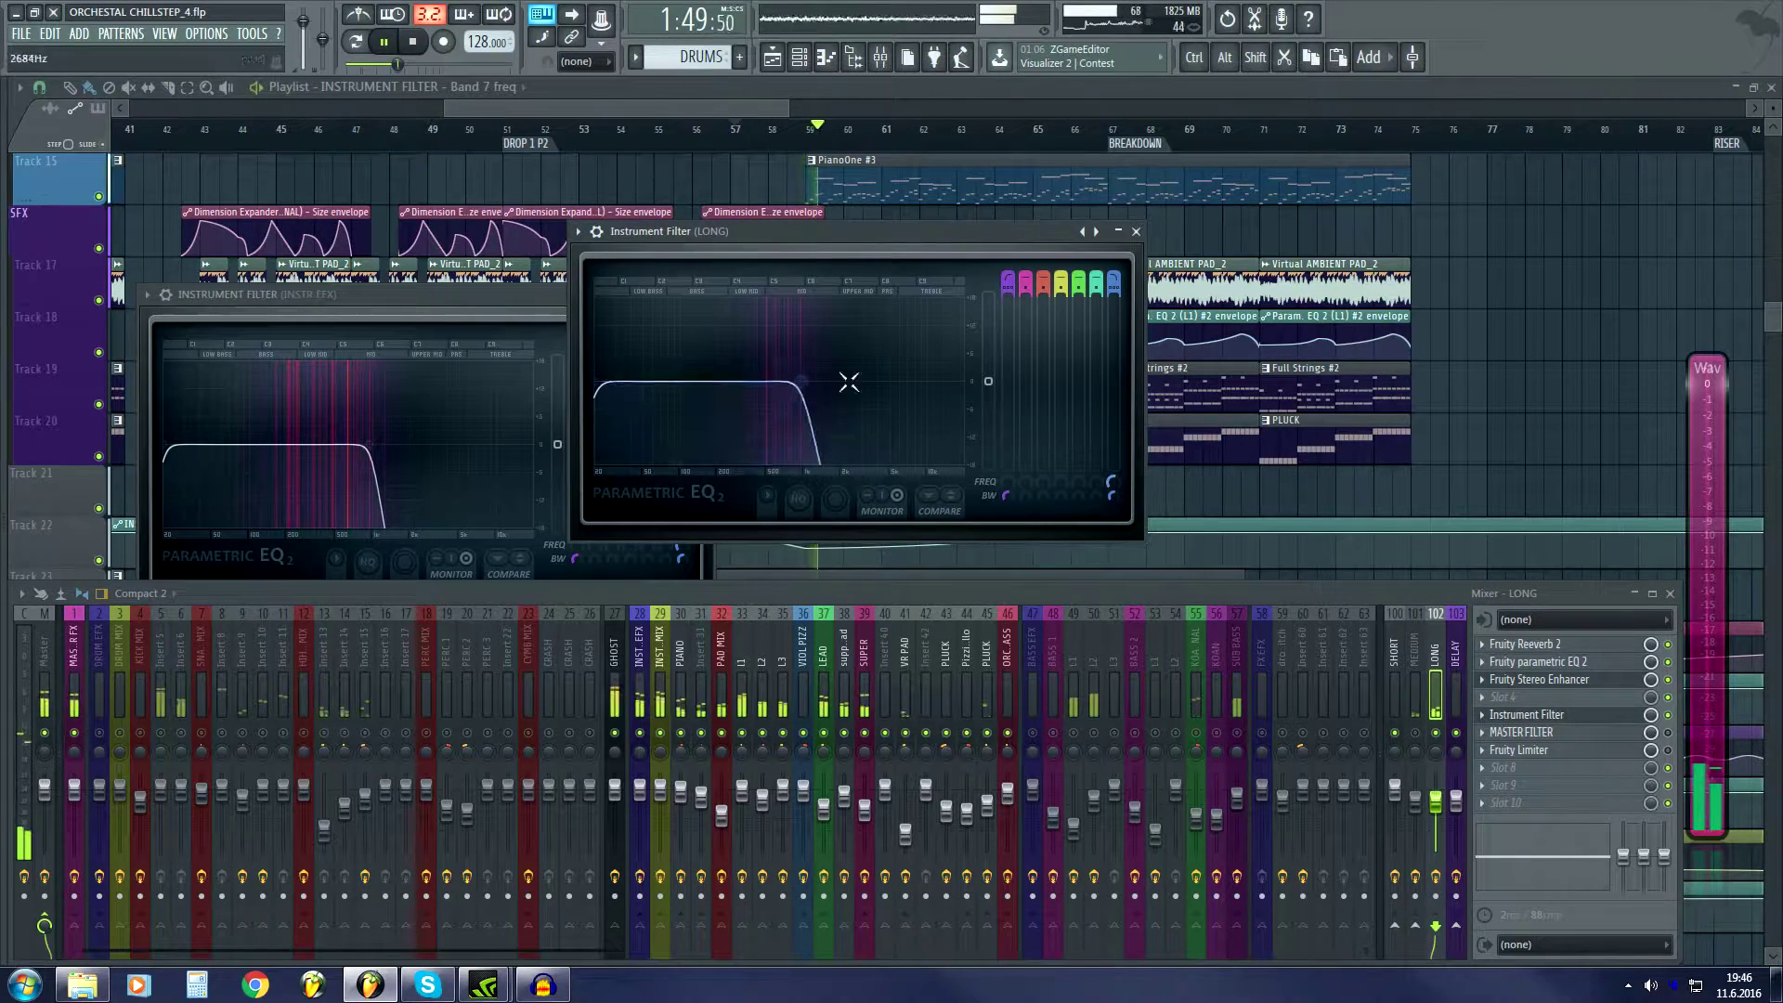
{"action": "key", "text": "space"}
{"action": "left_click", "coordinate": [499, 293]}
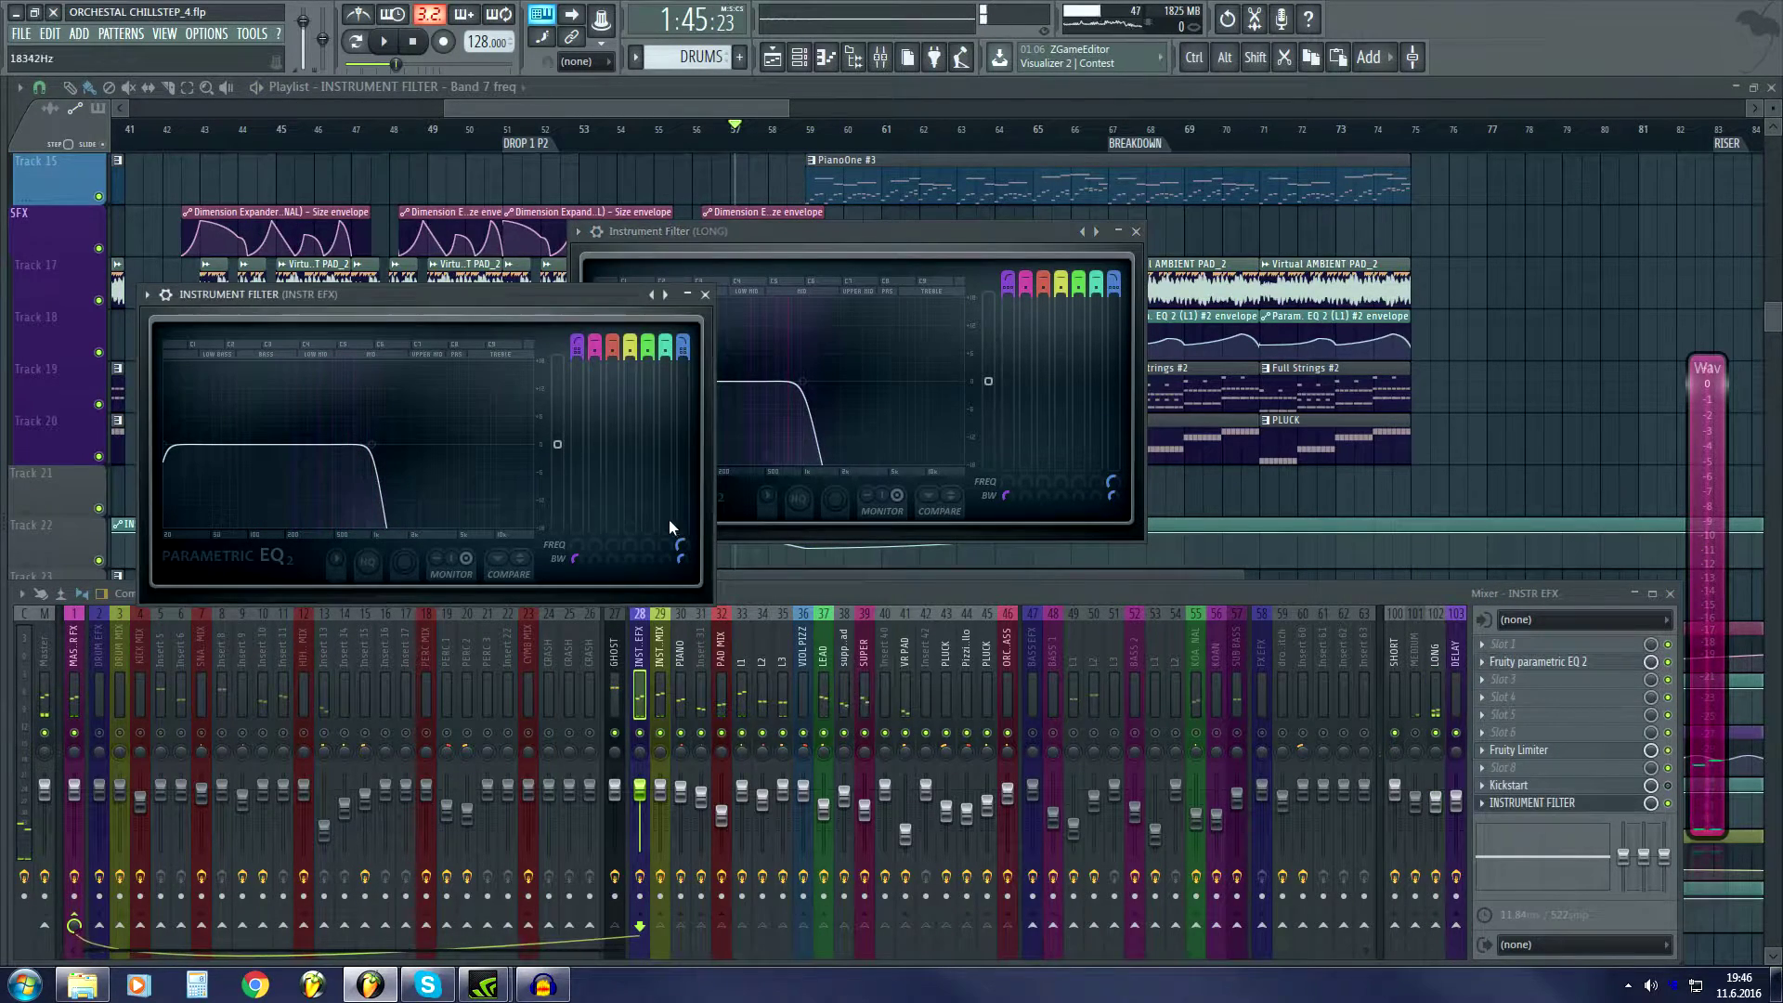
{"action": "right_click", "coordinate": [682, 544]}
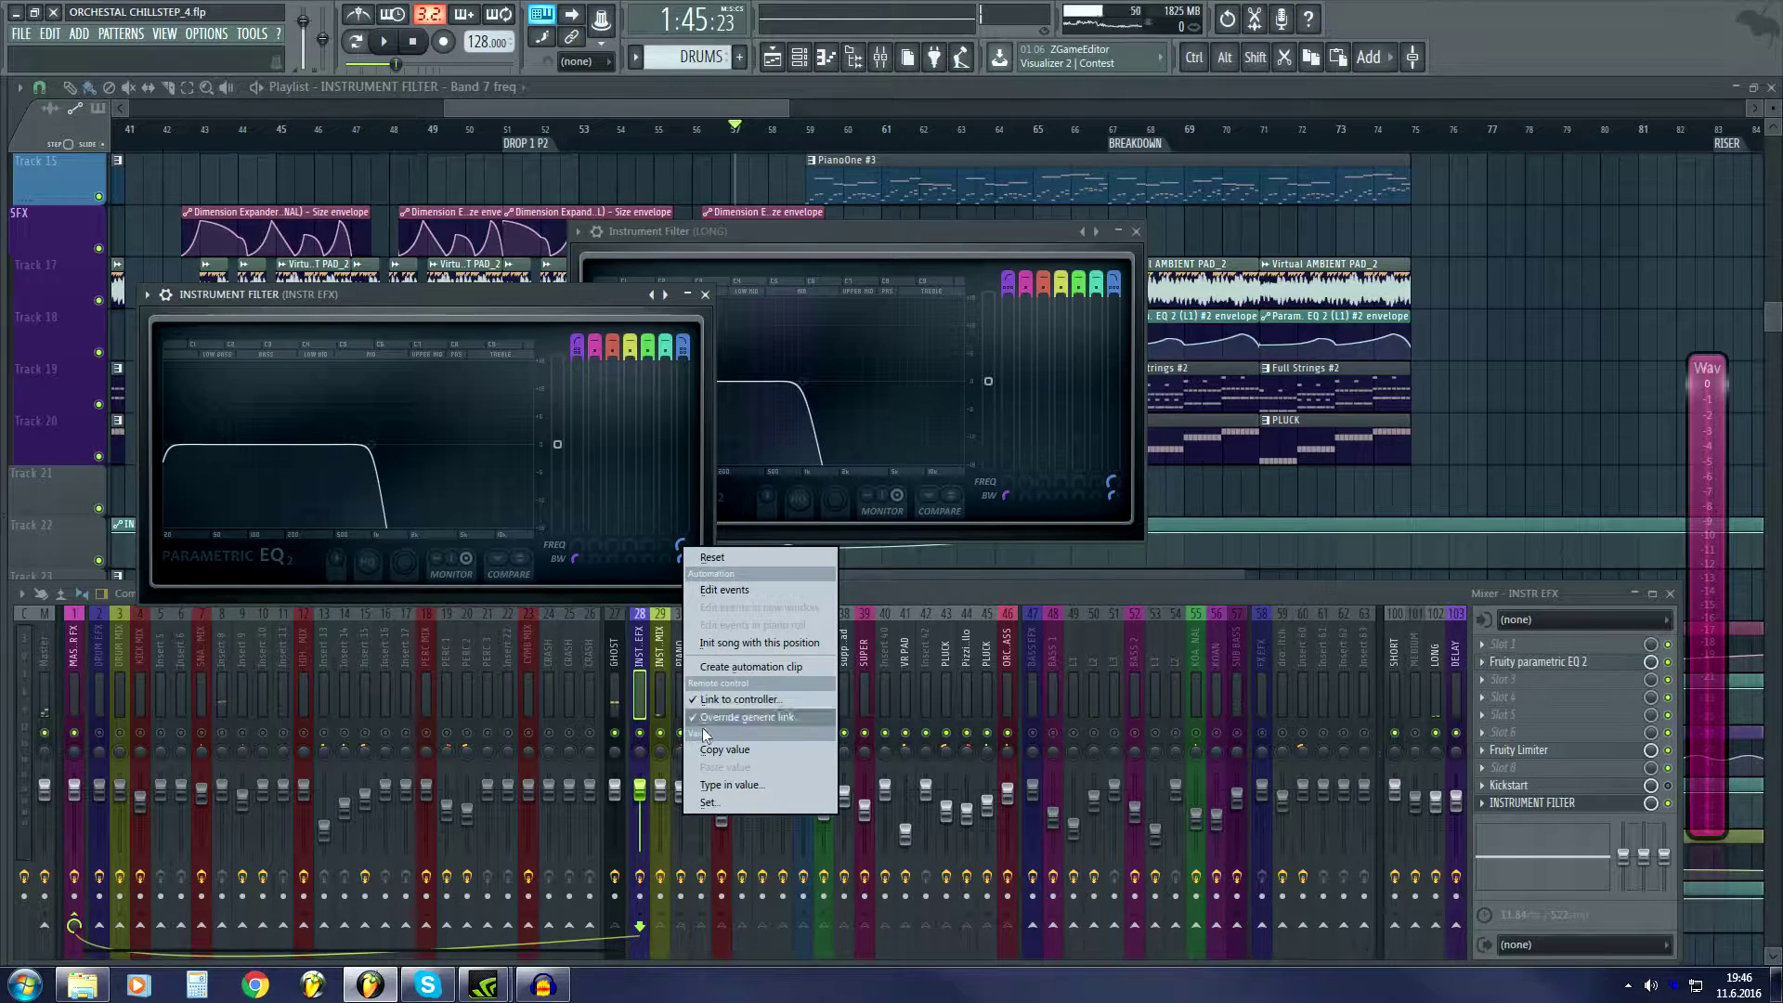
{"action": "left_click", "coordinate": [533, 303]}
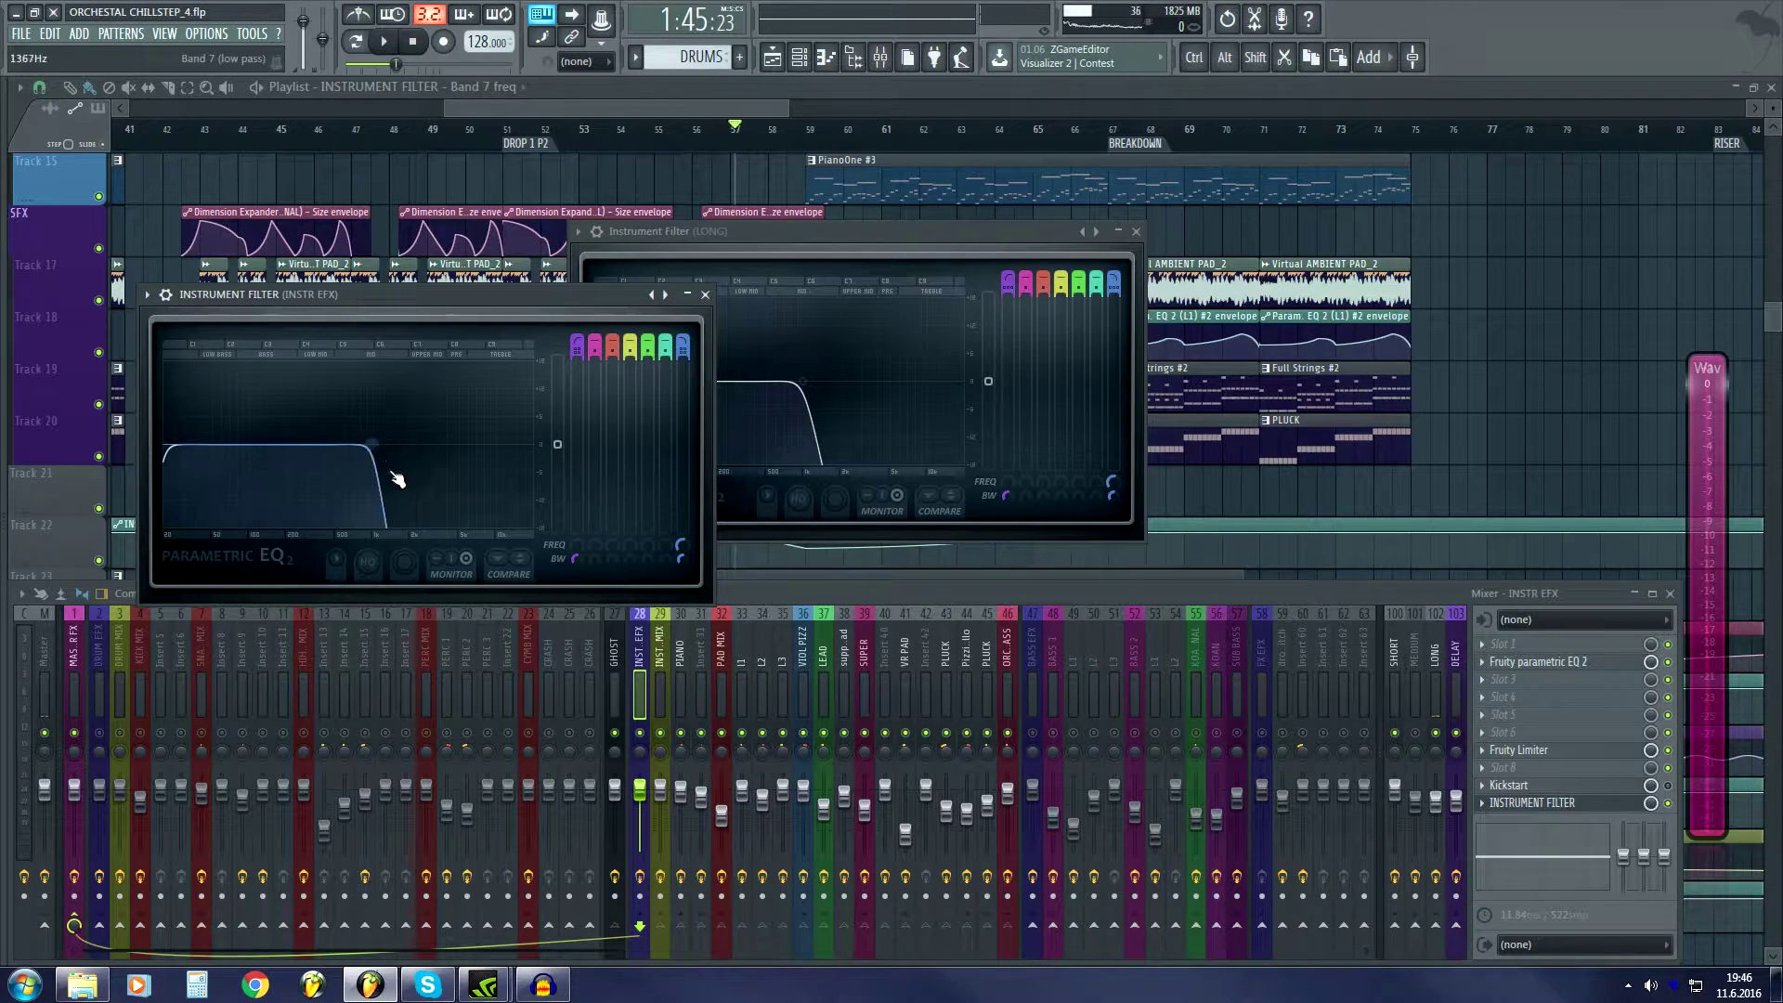
Link LONG's band 7 frequency to the INSTRUMENT FILTER Band 7 freq controller and close the link settings.
{"action": "left_click", "coordinate": [1115, 480]}
{"action": "right_click", "coordinate": [1116, 482]}
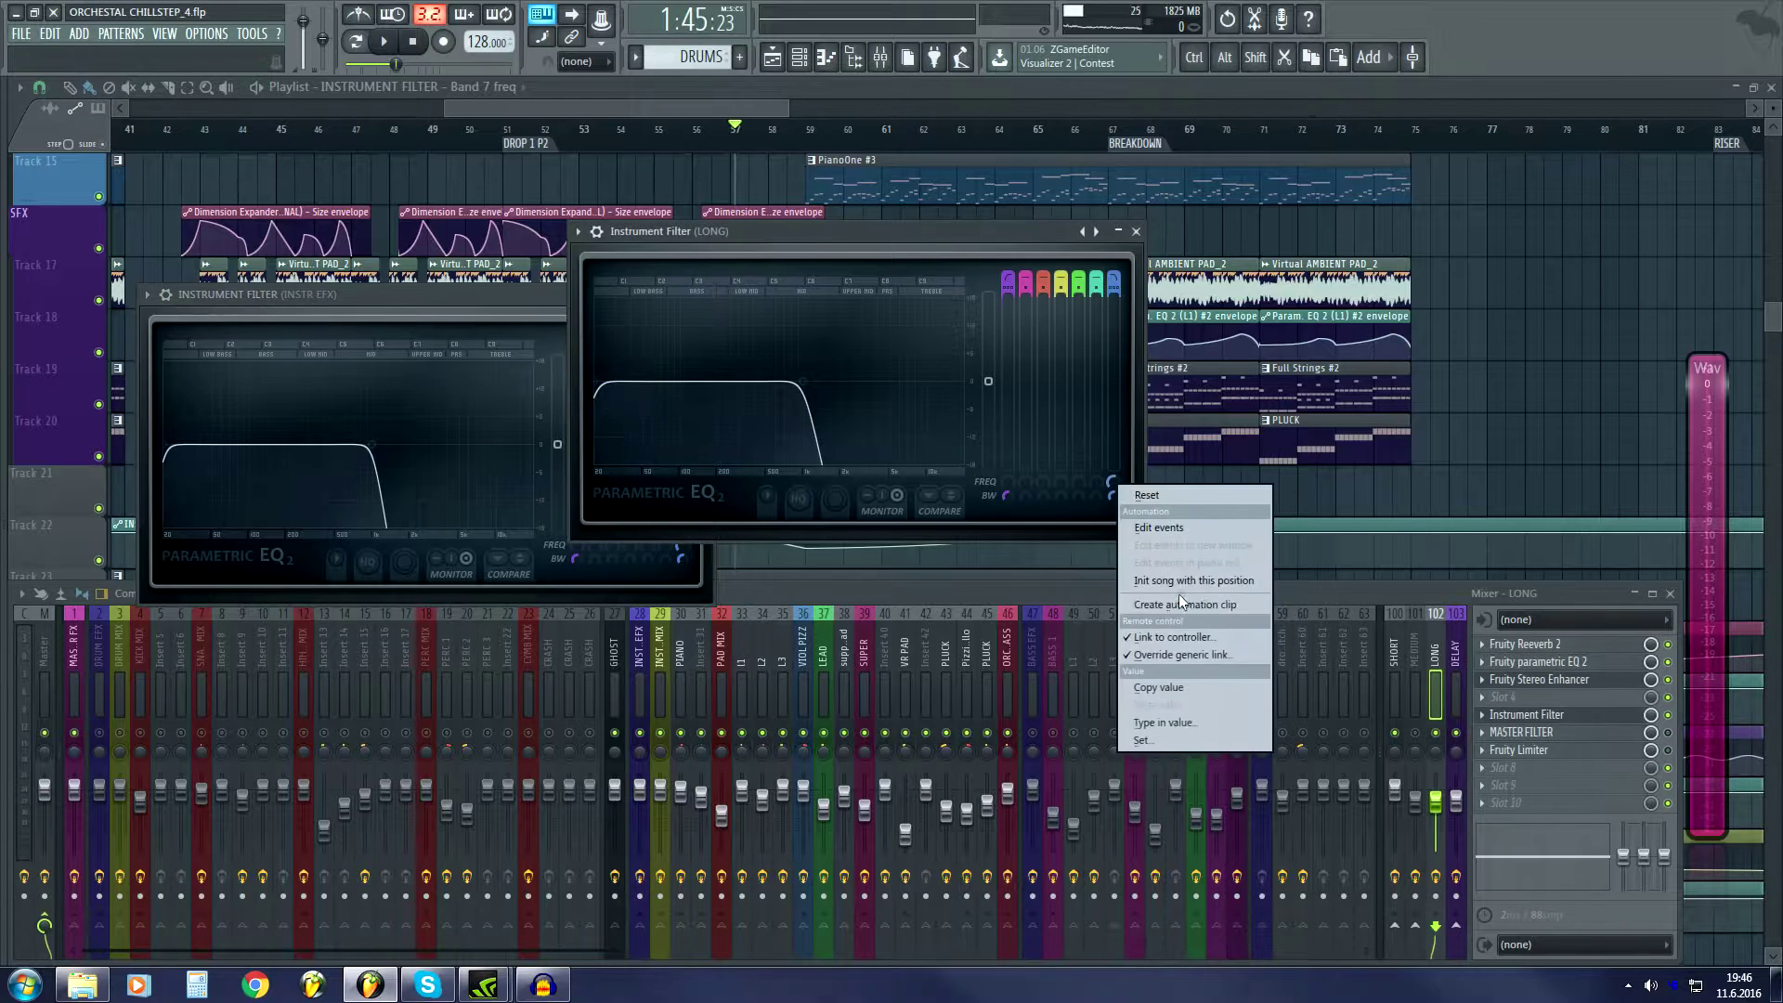
{"action": "left_click", "coordinate": [470, 297]}
{"action": "right_click", "coordinate": [683, 546]}
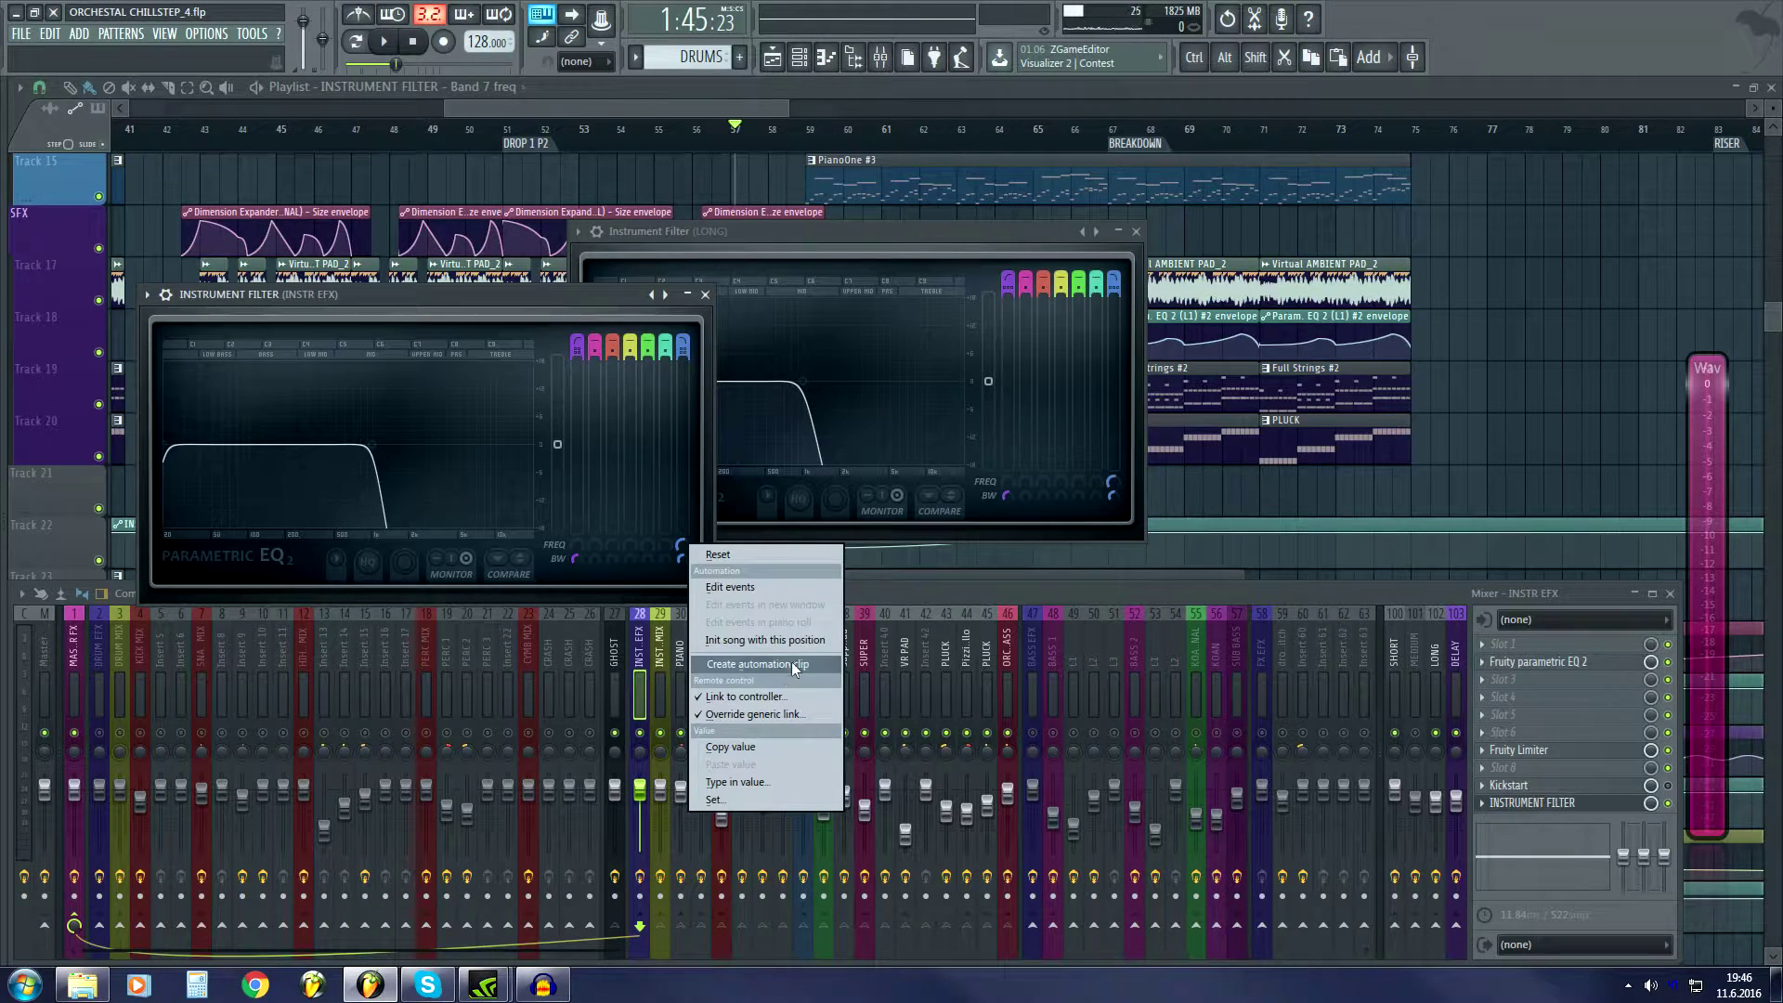
{"action": "left_click", "coordinate": [776, 236]}
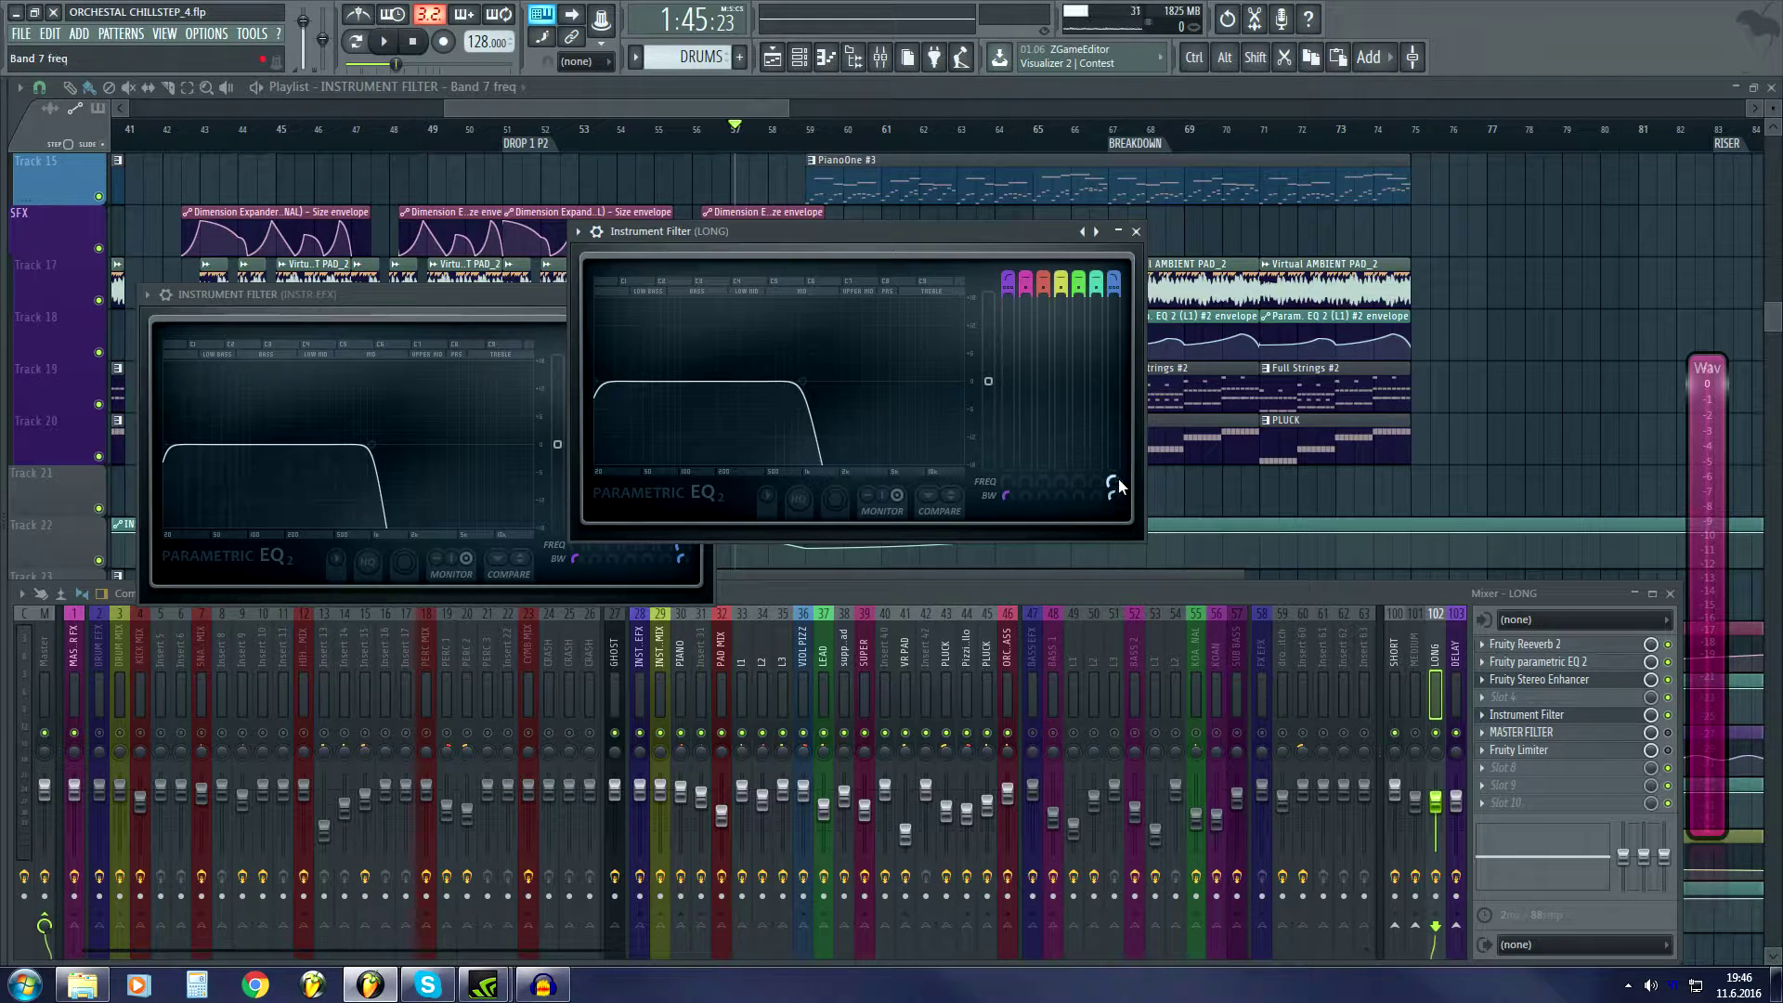
{"action": "right_click", "coordinate": [1114, 483]}
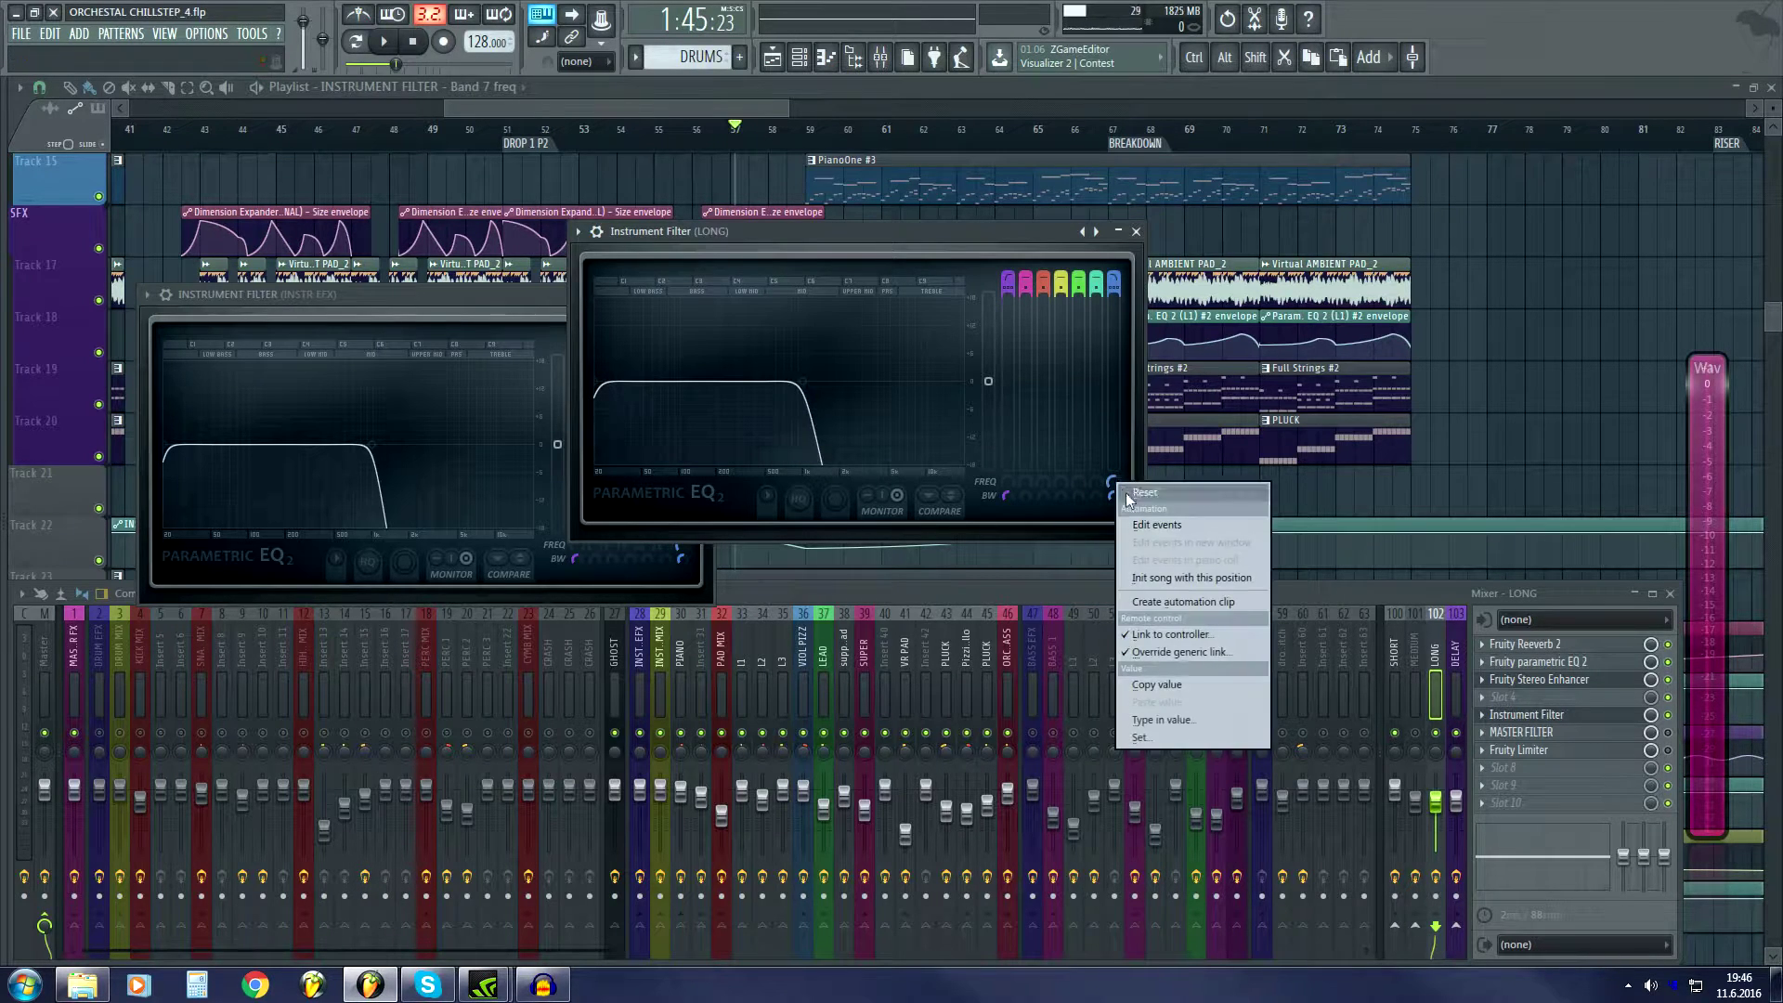
{"action": "left_click", "coordinate": [1174, 634]}
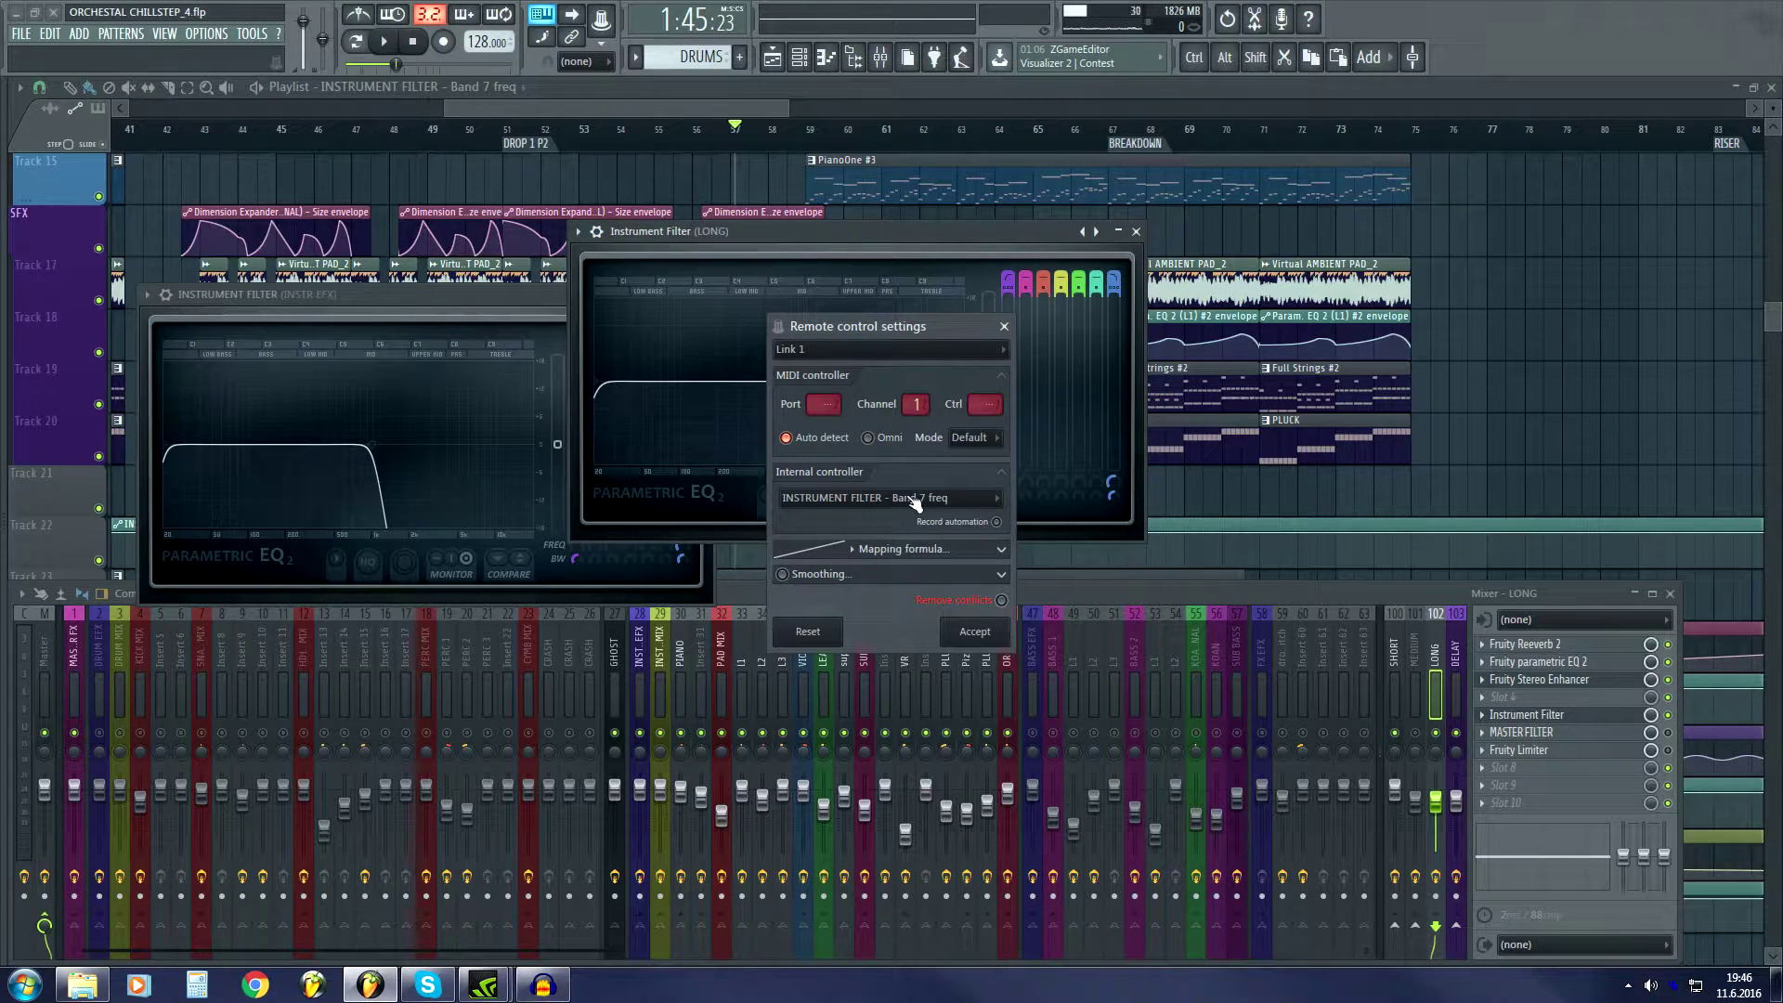
{"action": "left_click", "coordinate": [1004, 326]}
{"action": "left_click_drag", "start_coordinate": [971, 232], "coordinate": [1070, 241]}
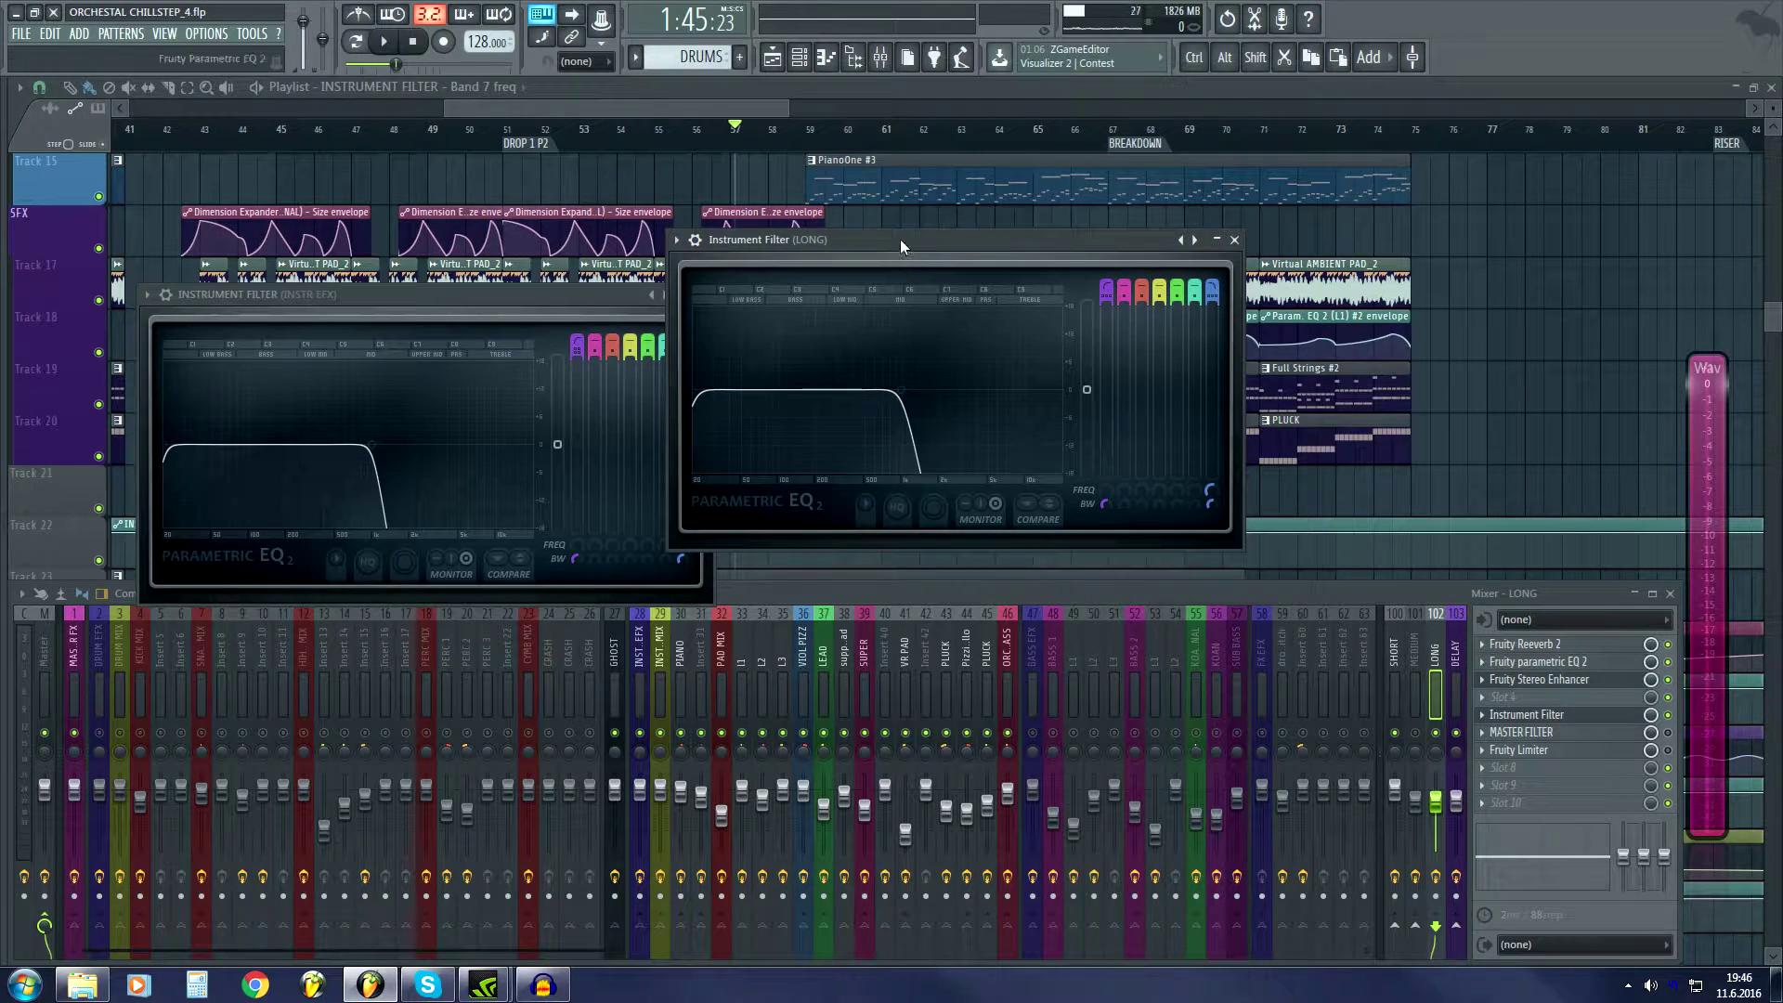
Start playback and delete a point from the Track 22 INSTRUMENT FILTER envelope.
{"action": "left_click_drag", "start_coordinate": [900, 237], "coordinate": [1008, 234]}
{"action": "key", "text": "space"}
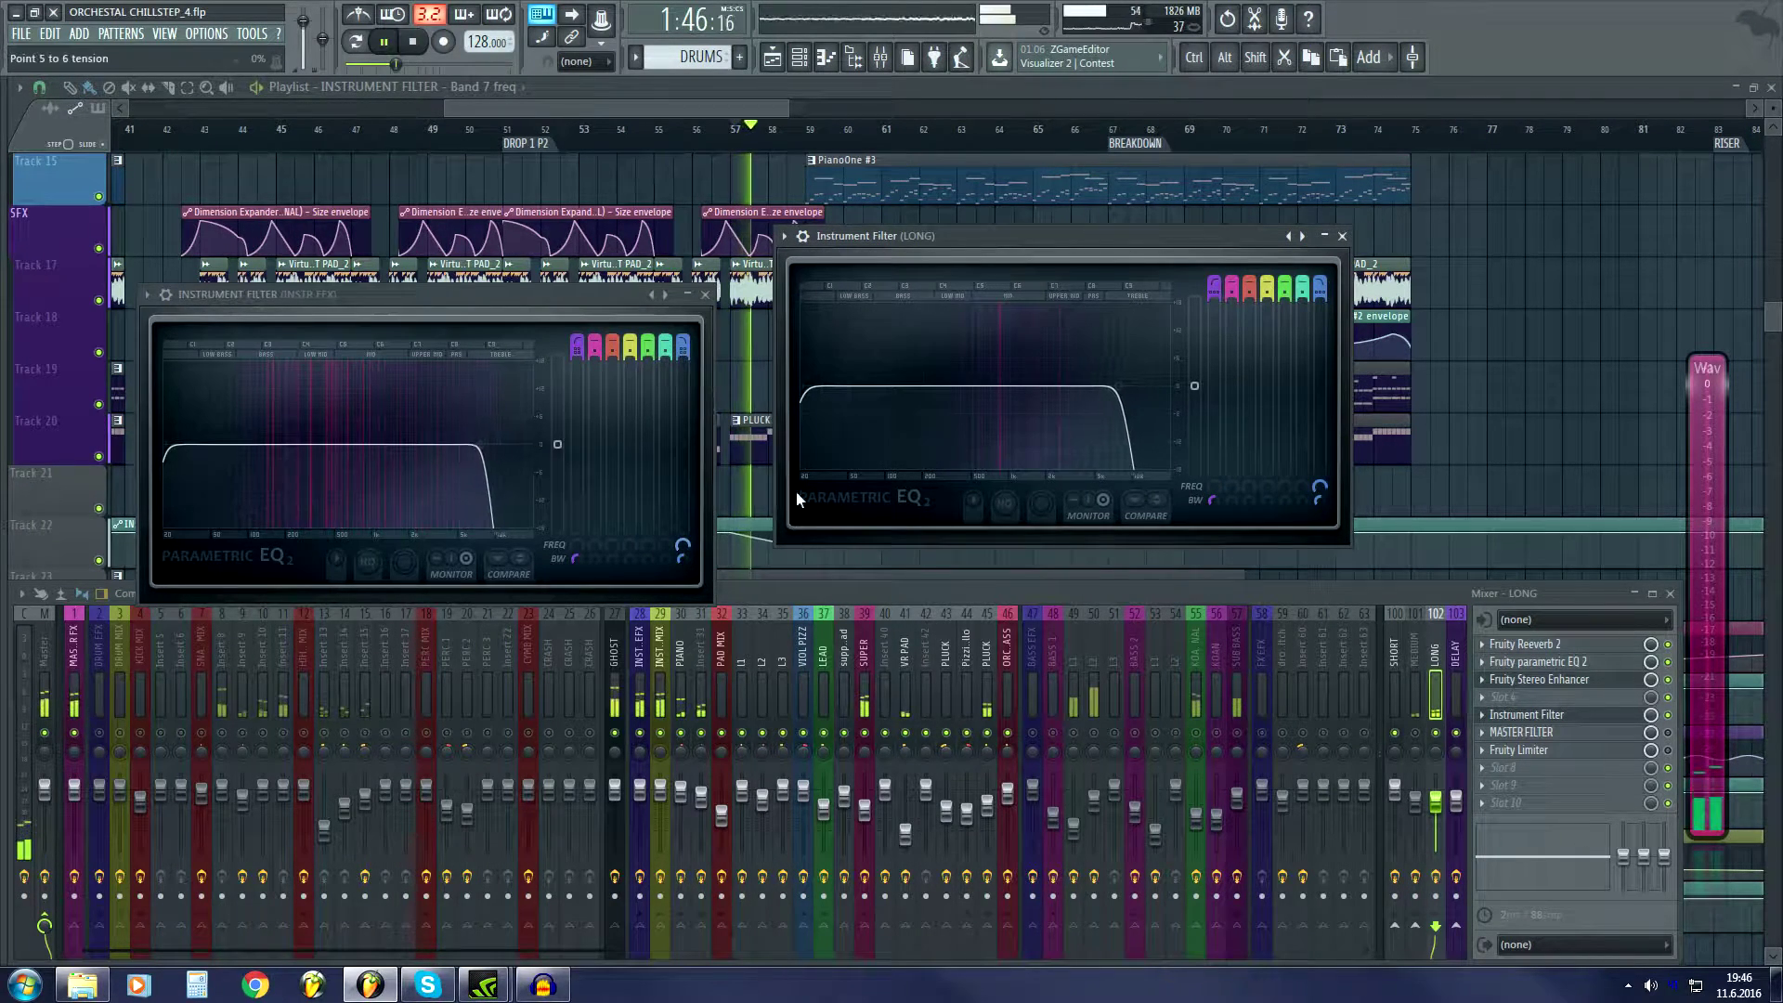
{"action": "left_click", "coordinate": [615, 108]}
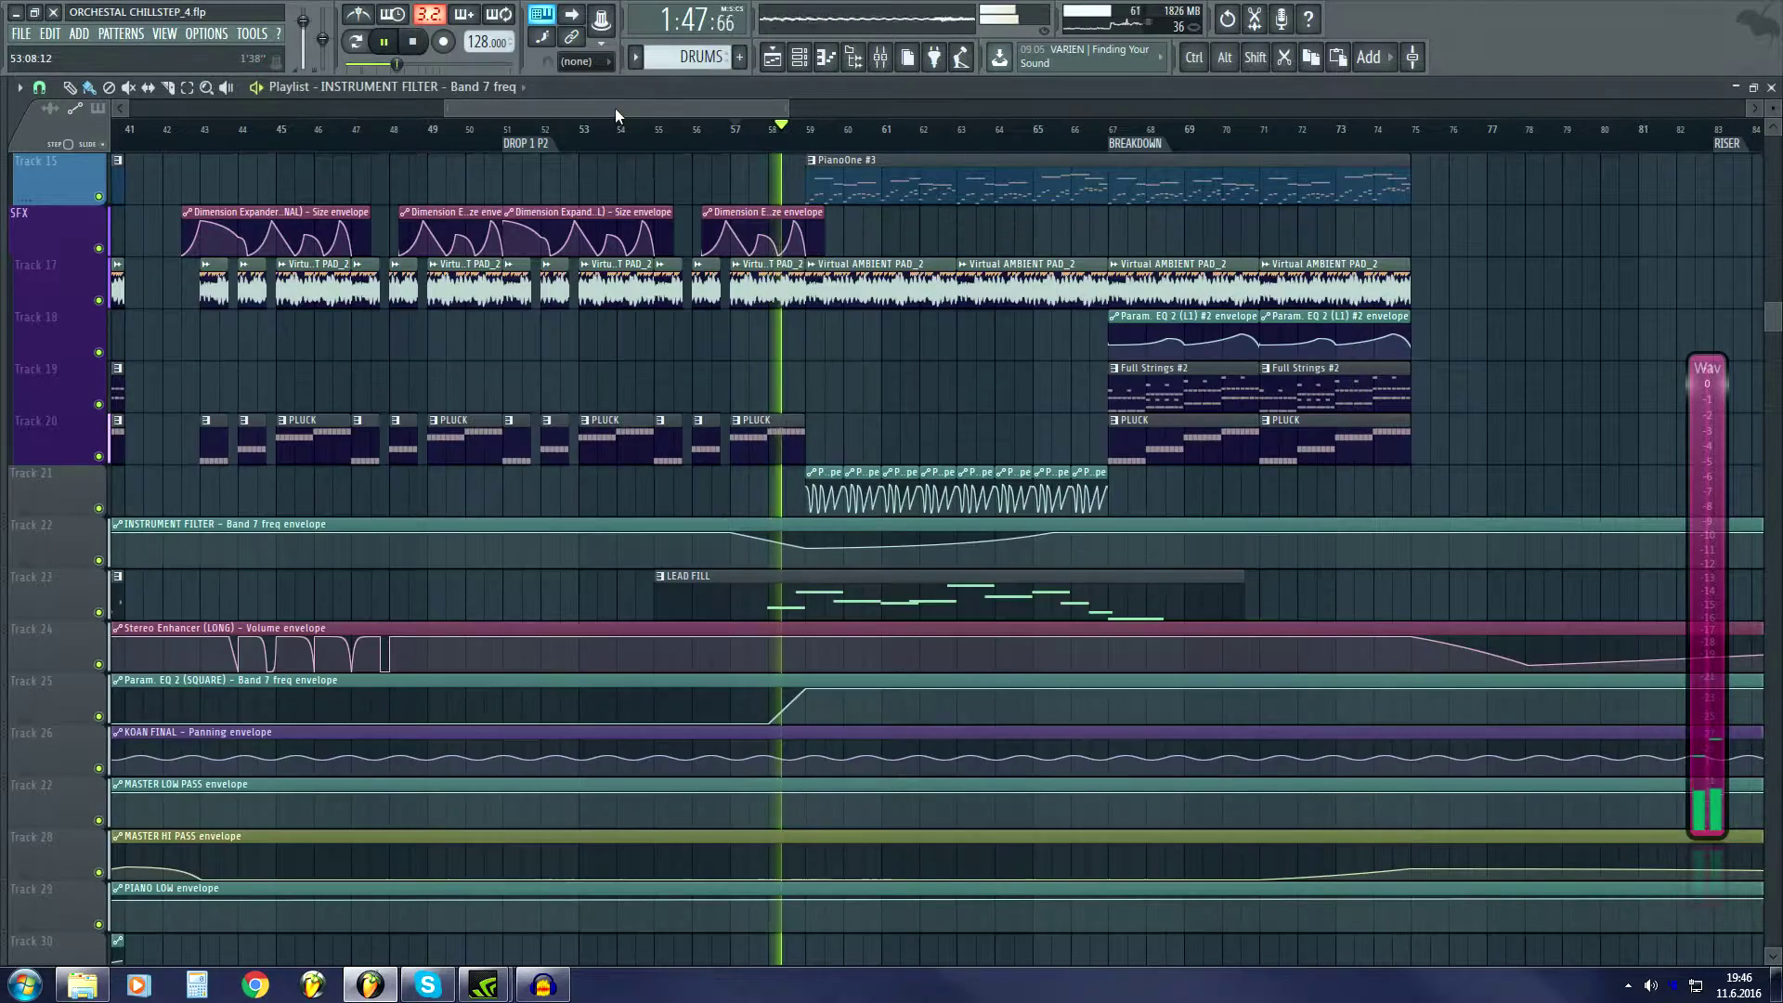
{"action": "right_click", "coordinate": [806, 548]}
{"action": "left_click", "coordinate": [829, 576]}
Stop playback and reopen the LONG bus's Instrument Filter EQ from the mixer.
{"action": "key", "text": "space"}
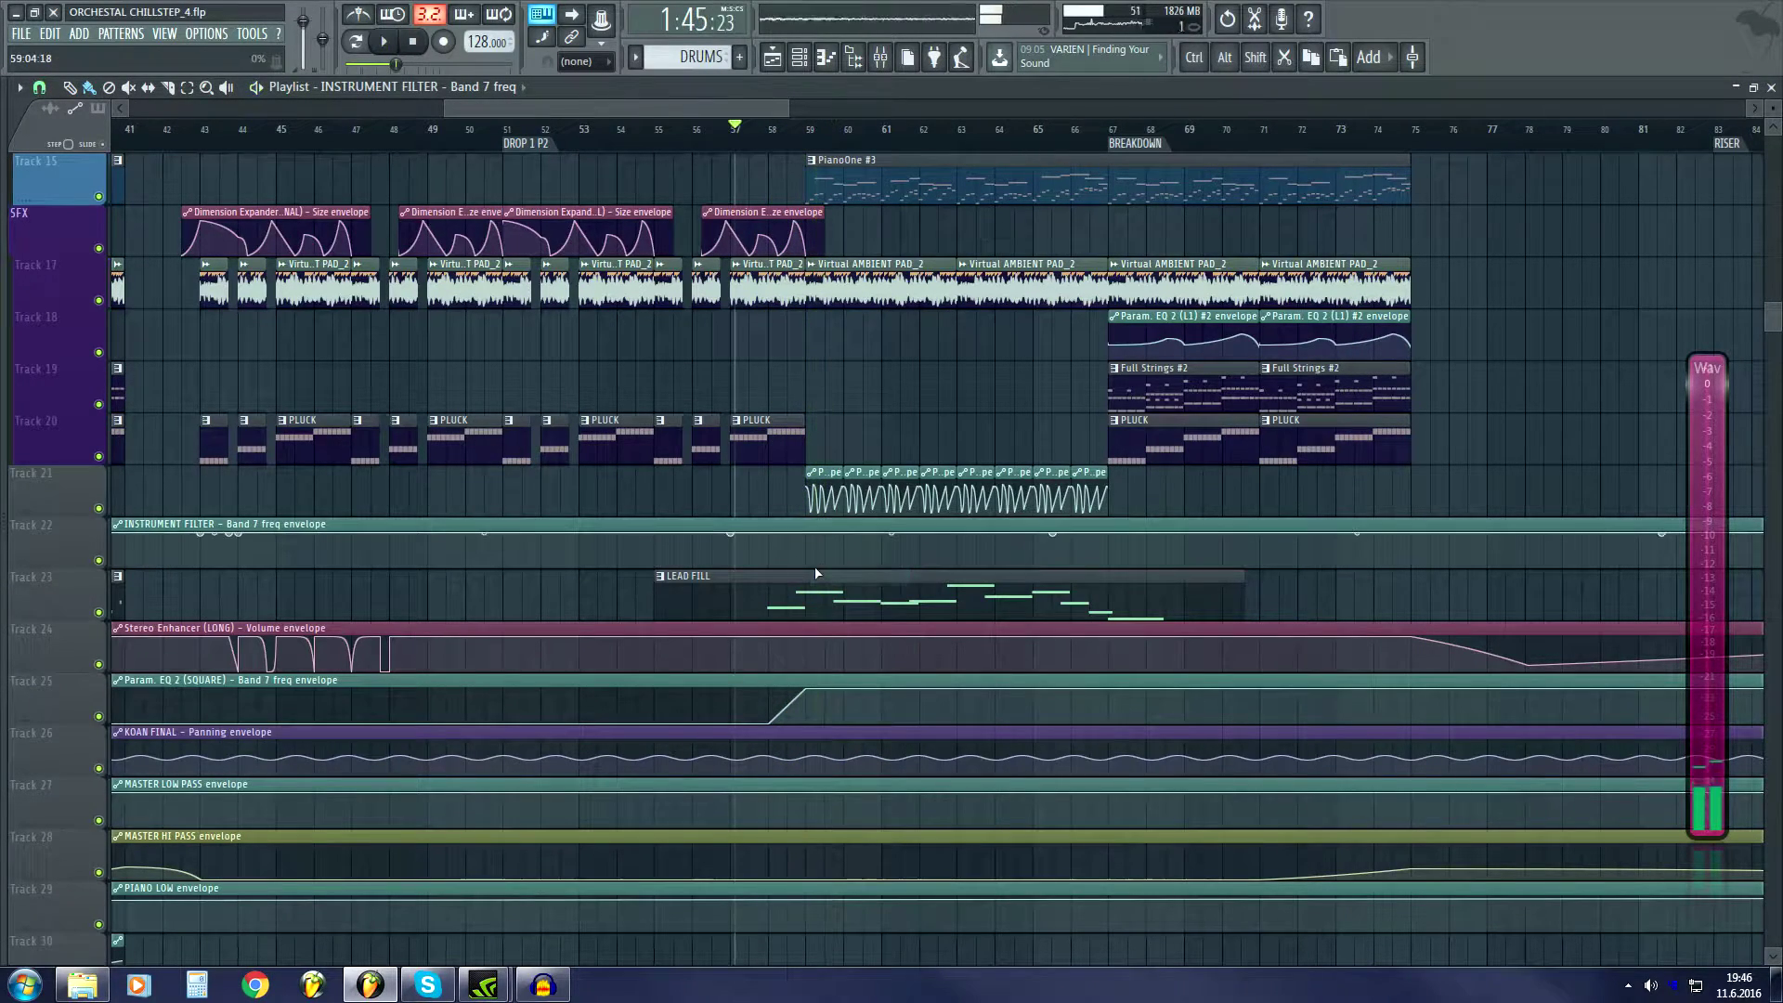
{"action": "key", "text": "F9"}
{"action": "left_click", "coordinate": [1527, 715]}
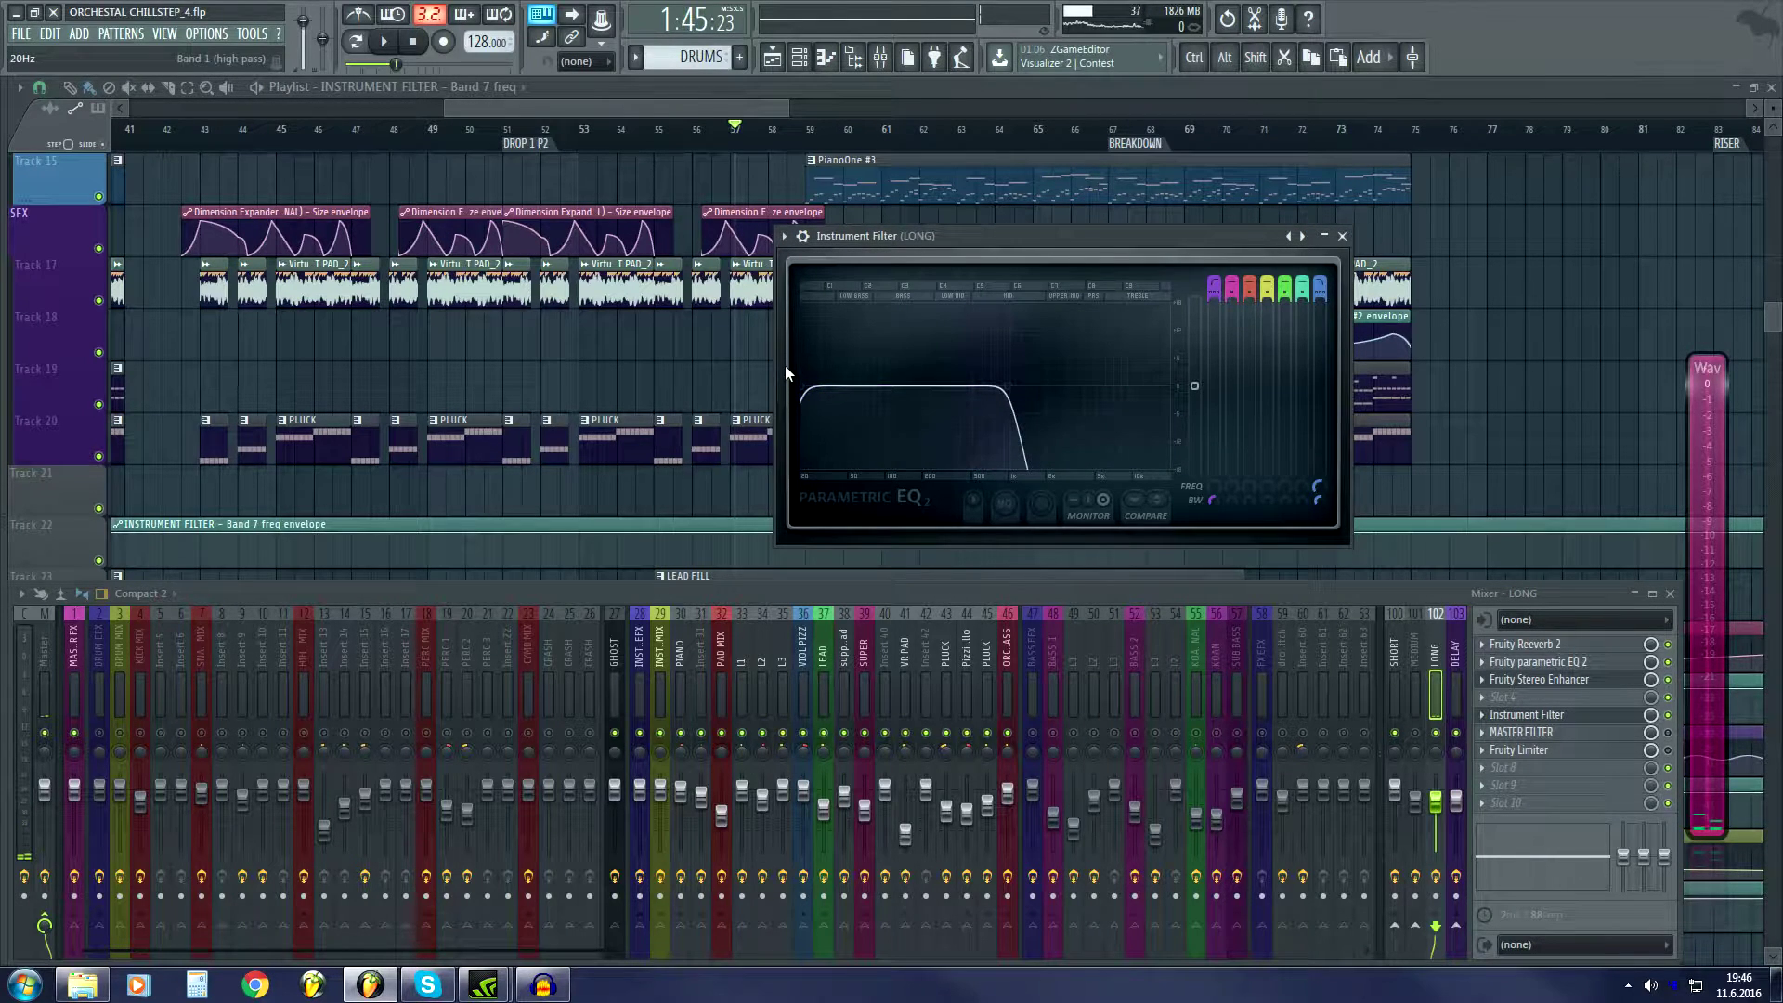
Compare the LONG and MASTER FX filter EQs, then close the MASTER FILTER and Instrument Filter windows.
{"action": "left_click", "coordinate": [1519, 733]}
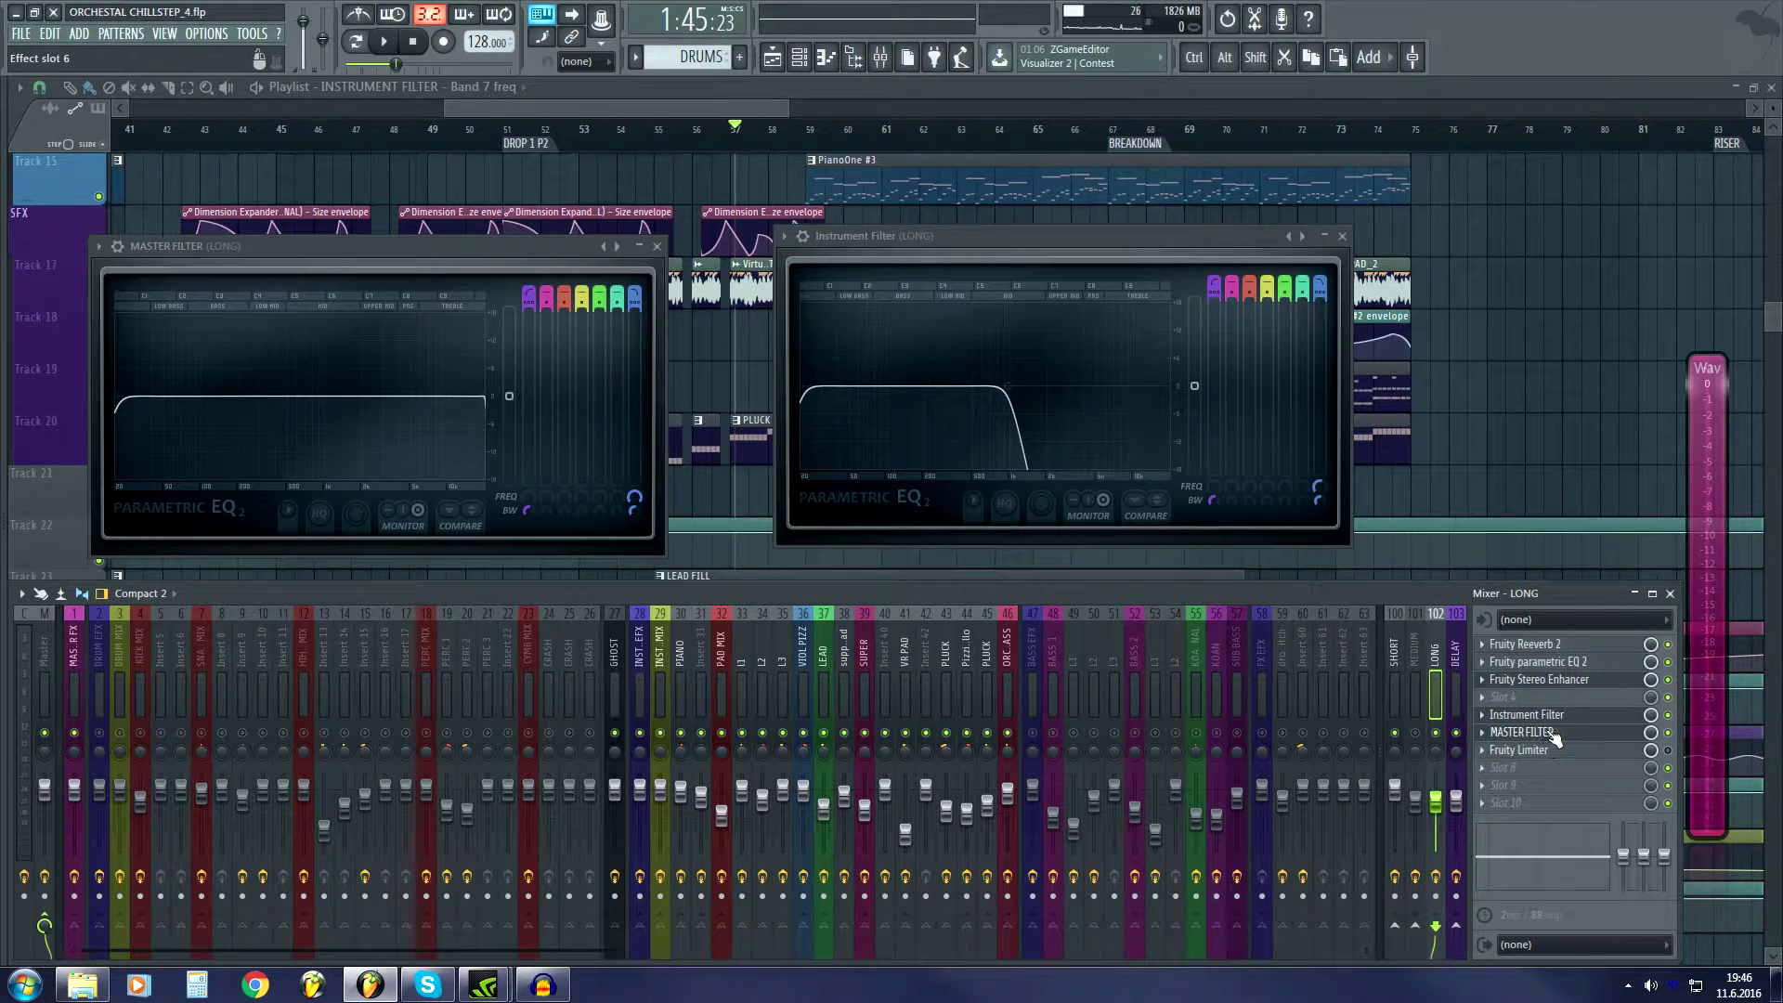
{"action": "left_click", "coordinate": [67, 660]}
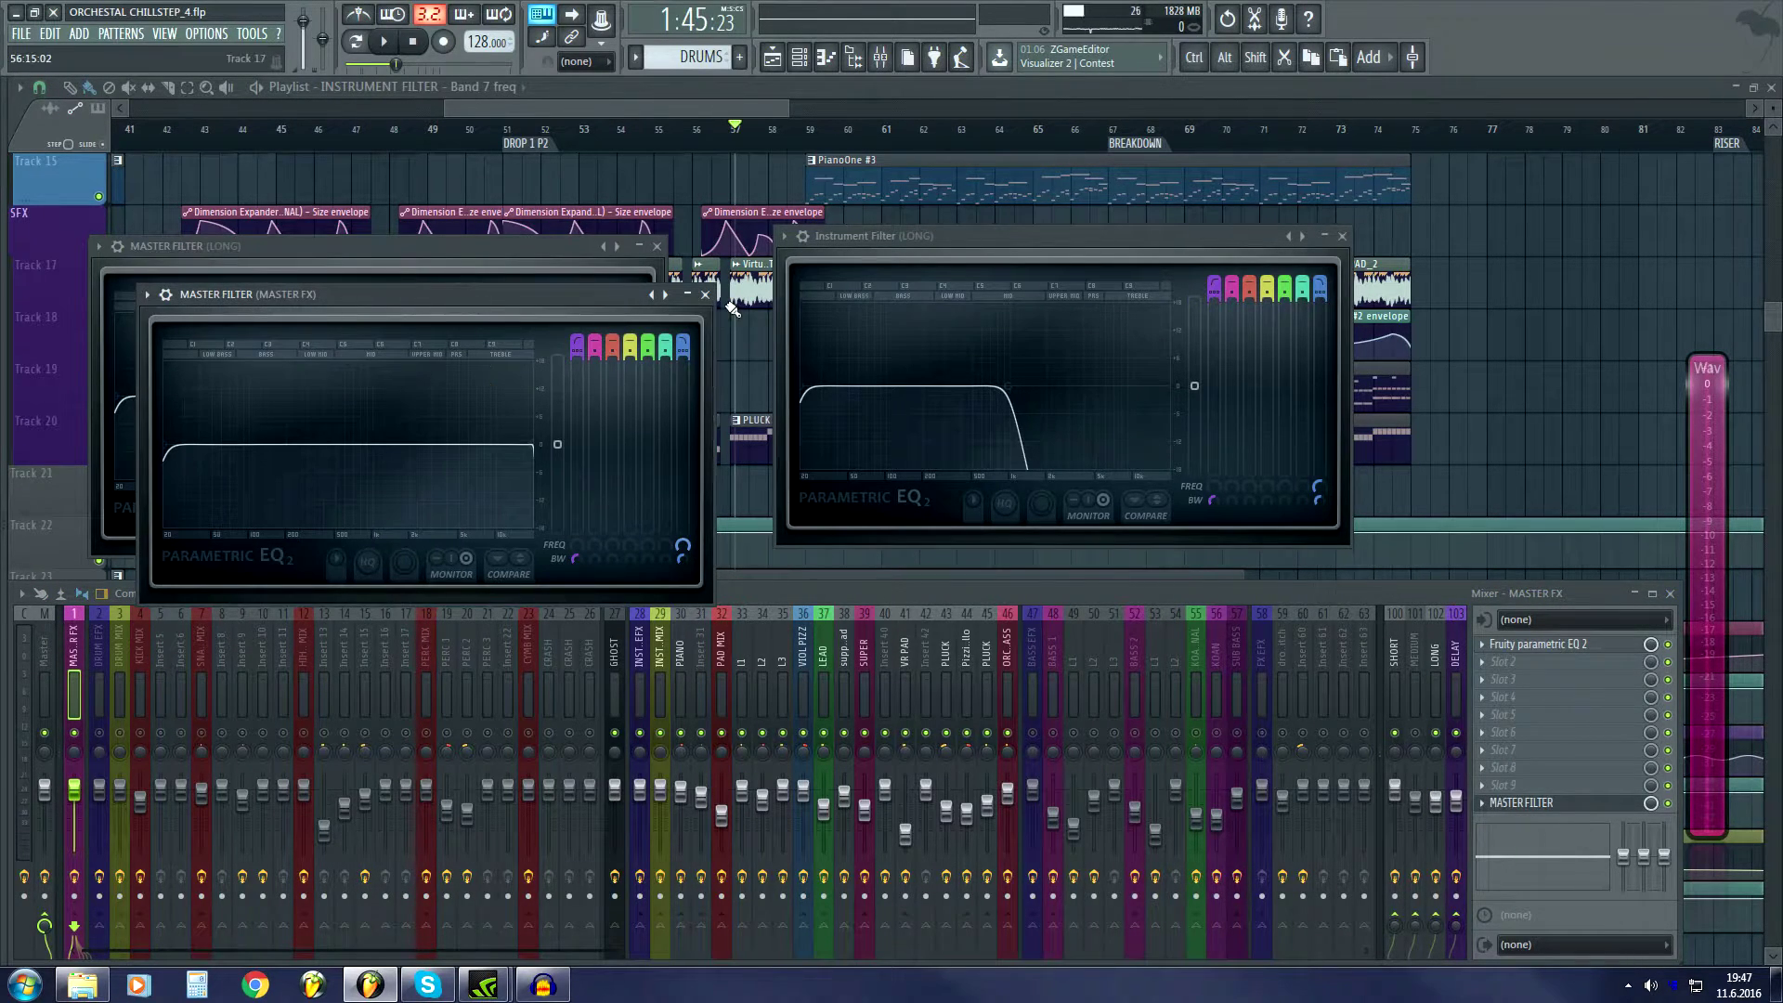
{"action": "left_click", "coordinate": [658, 248]}
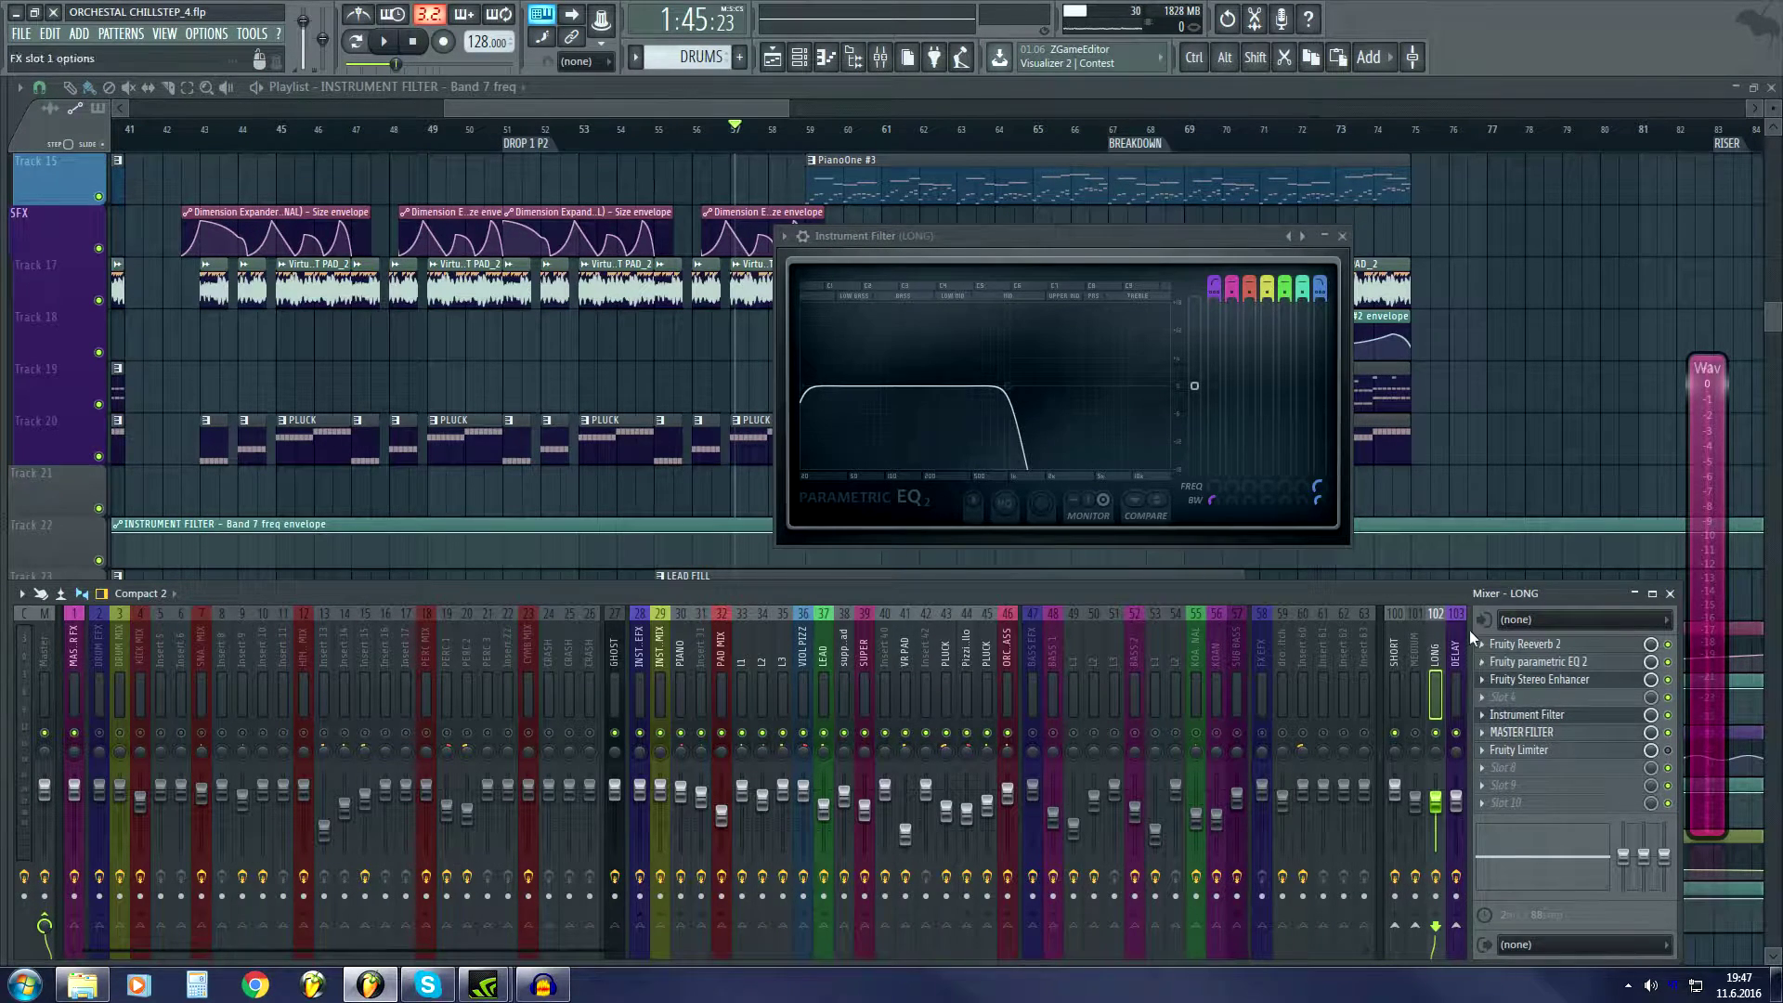
{"action": "left_click", "coordinate": [1343, 237]}
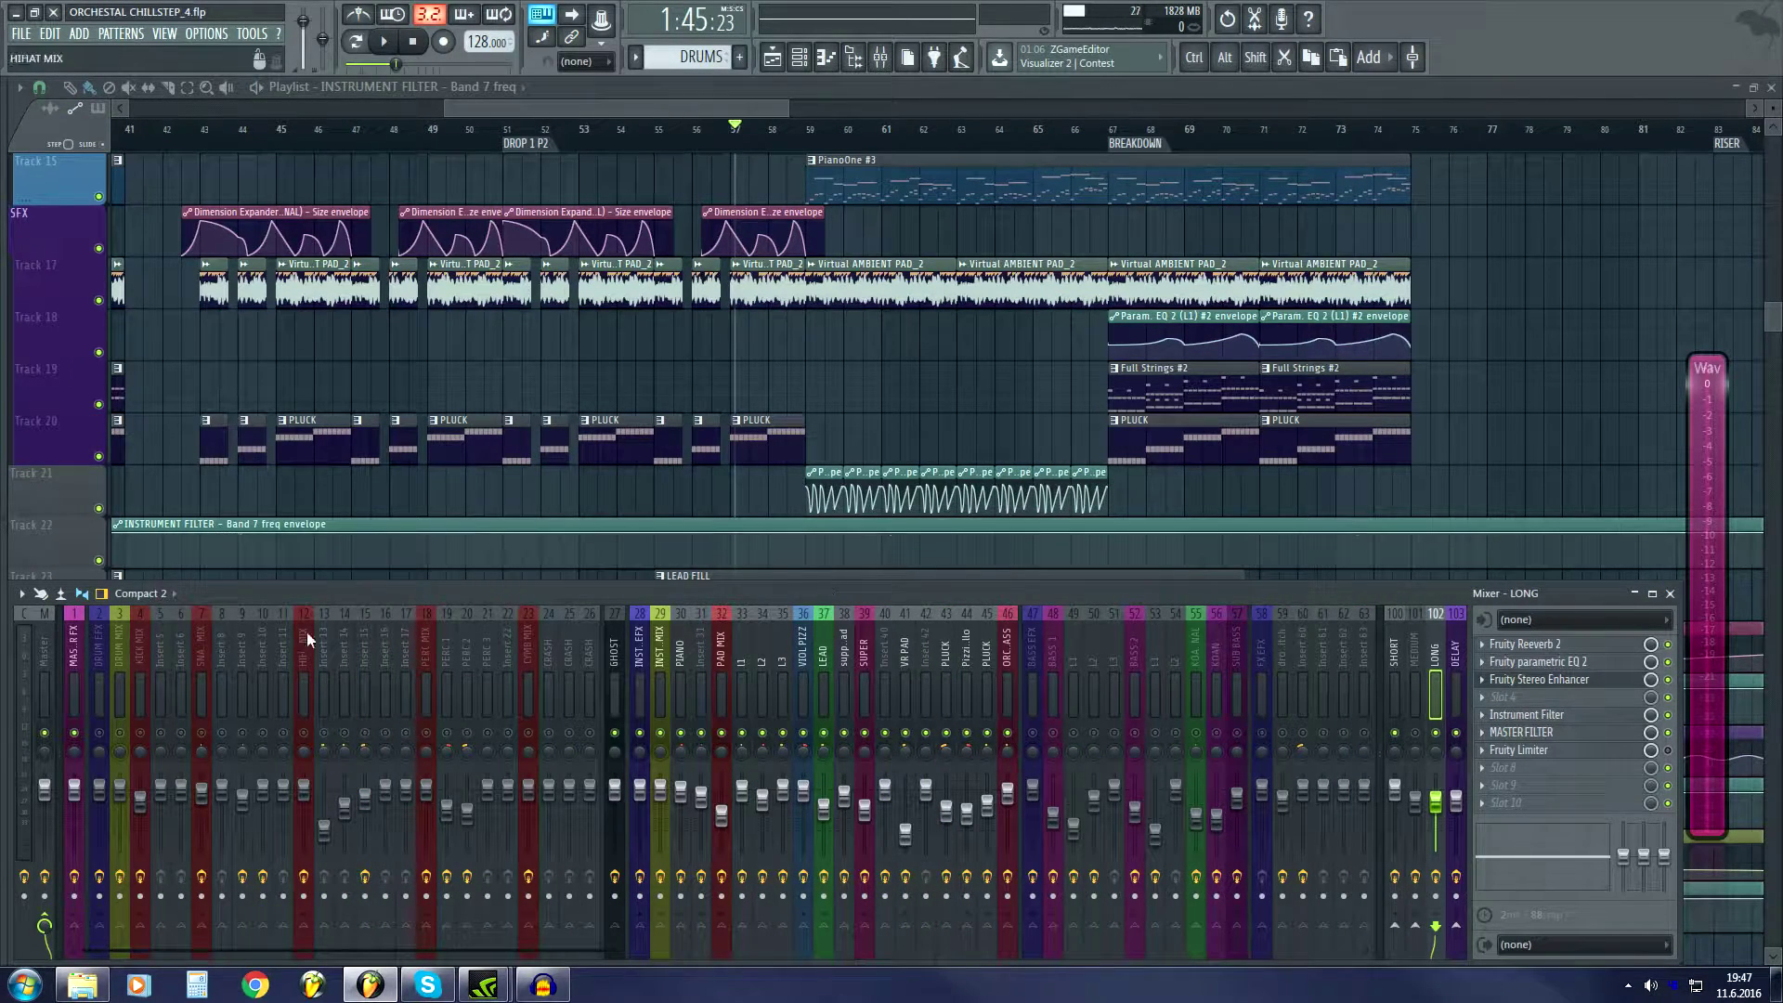
Drag the Track 22 filter envelope into a dip from bar 57 and audition the sweep.
{"action": "left_click_drag", "start_coordinate": [756, 103], "coordinate": [781, 104]}
{"action": "key", "text": "F9"}
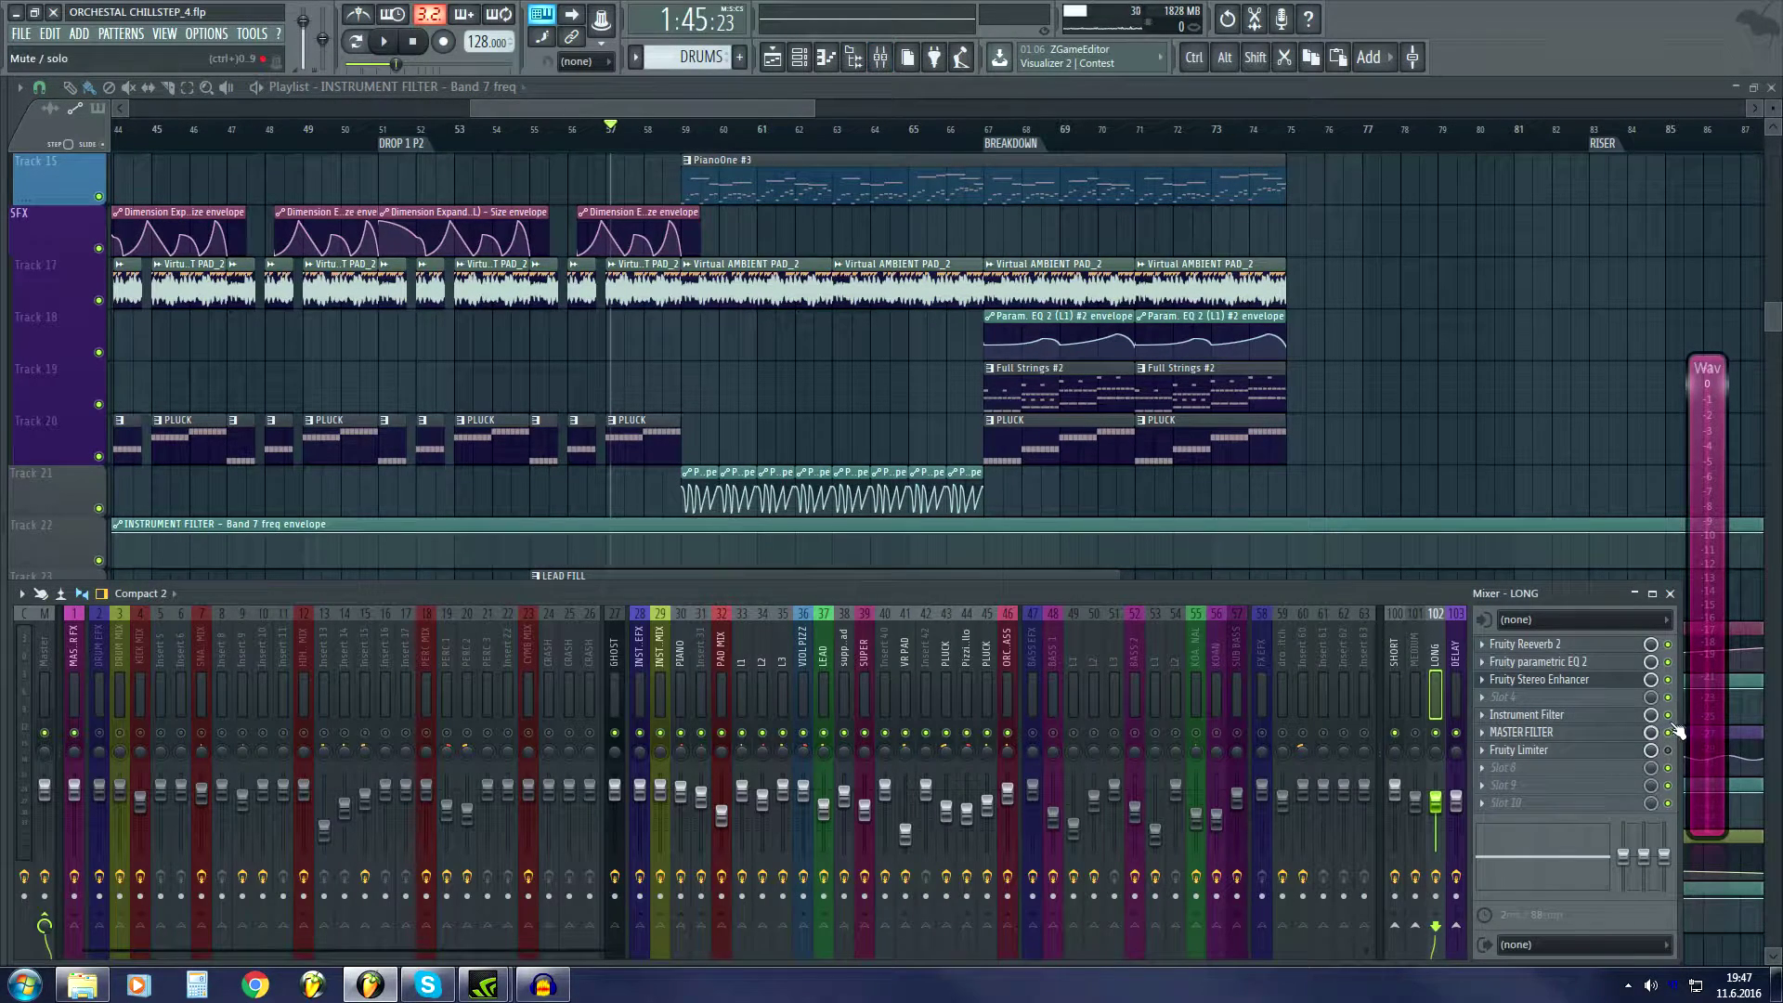
{"action": "left_click", "coordinate": [613, 122]}
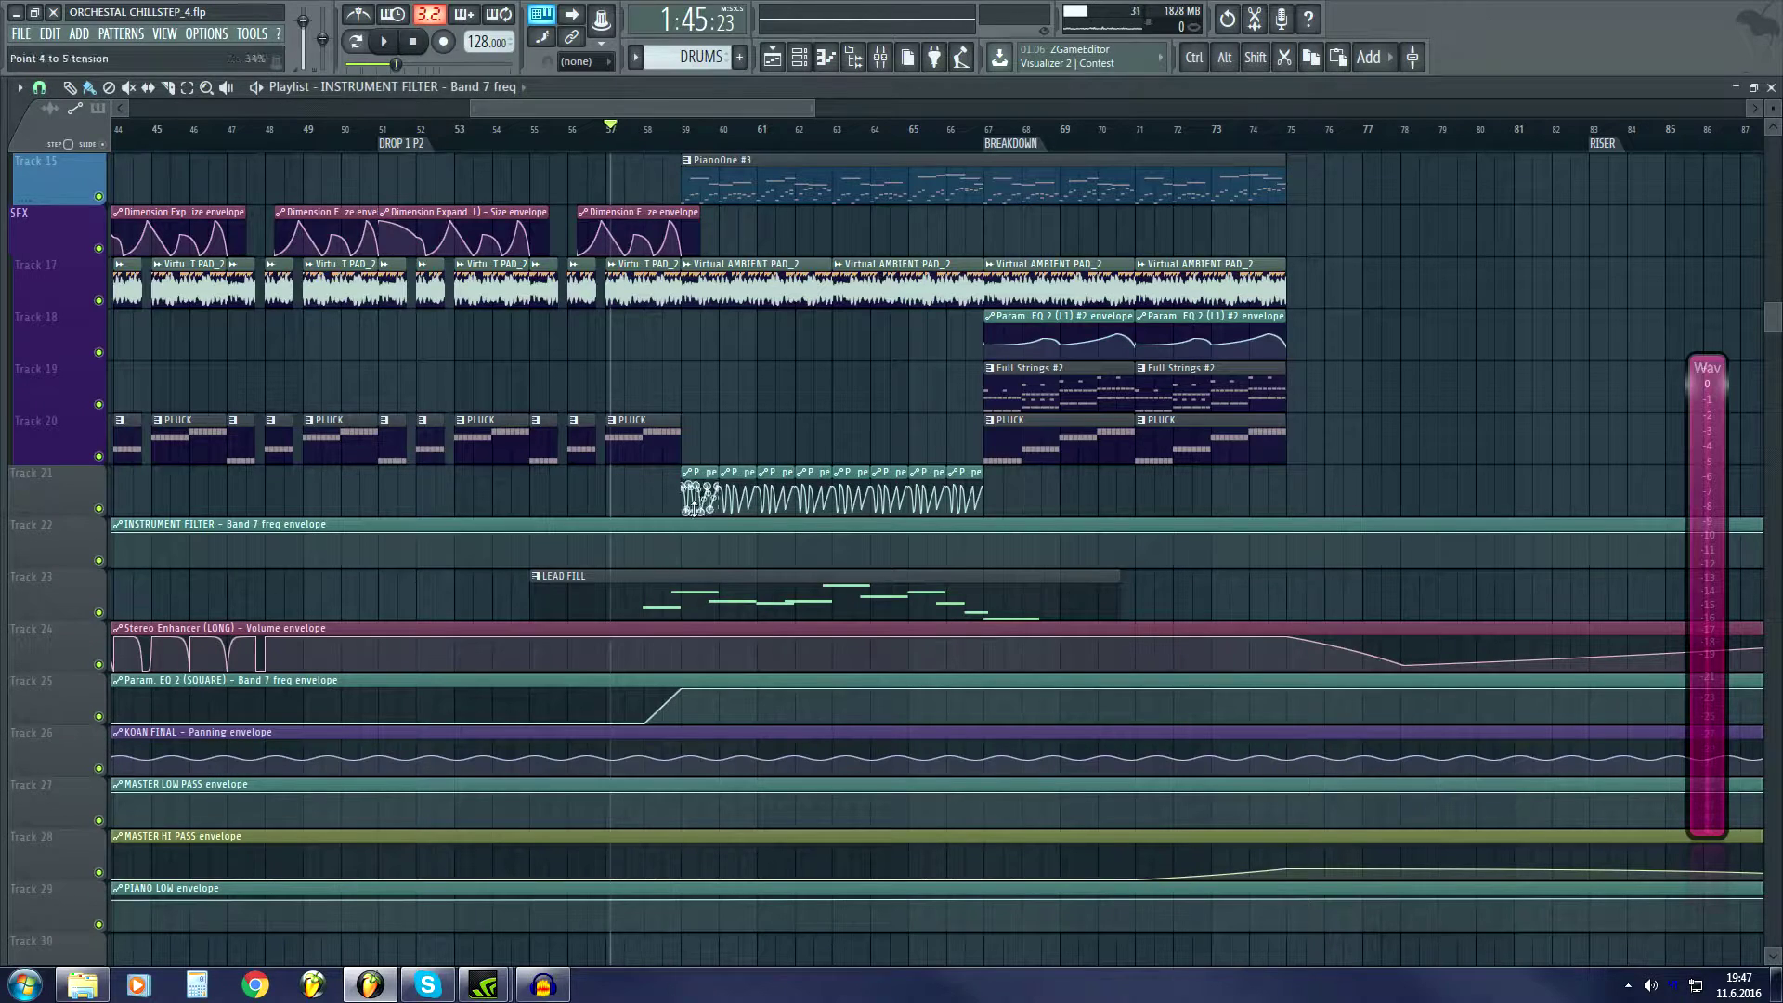
{"action": "left_click_drag", "start_coordinate": [683, 557], "coordinate": [683, 552]}
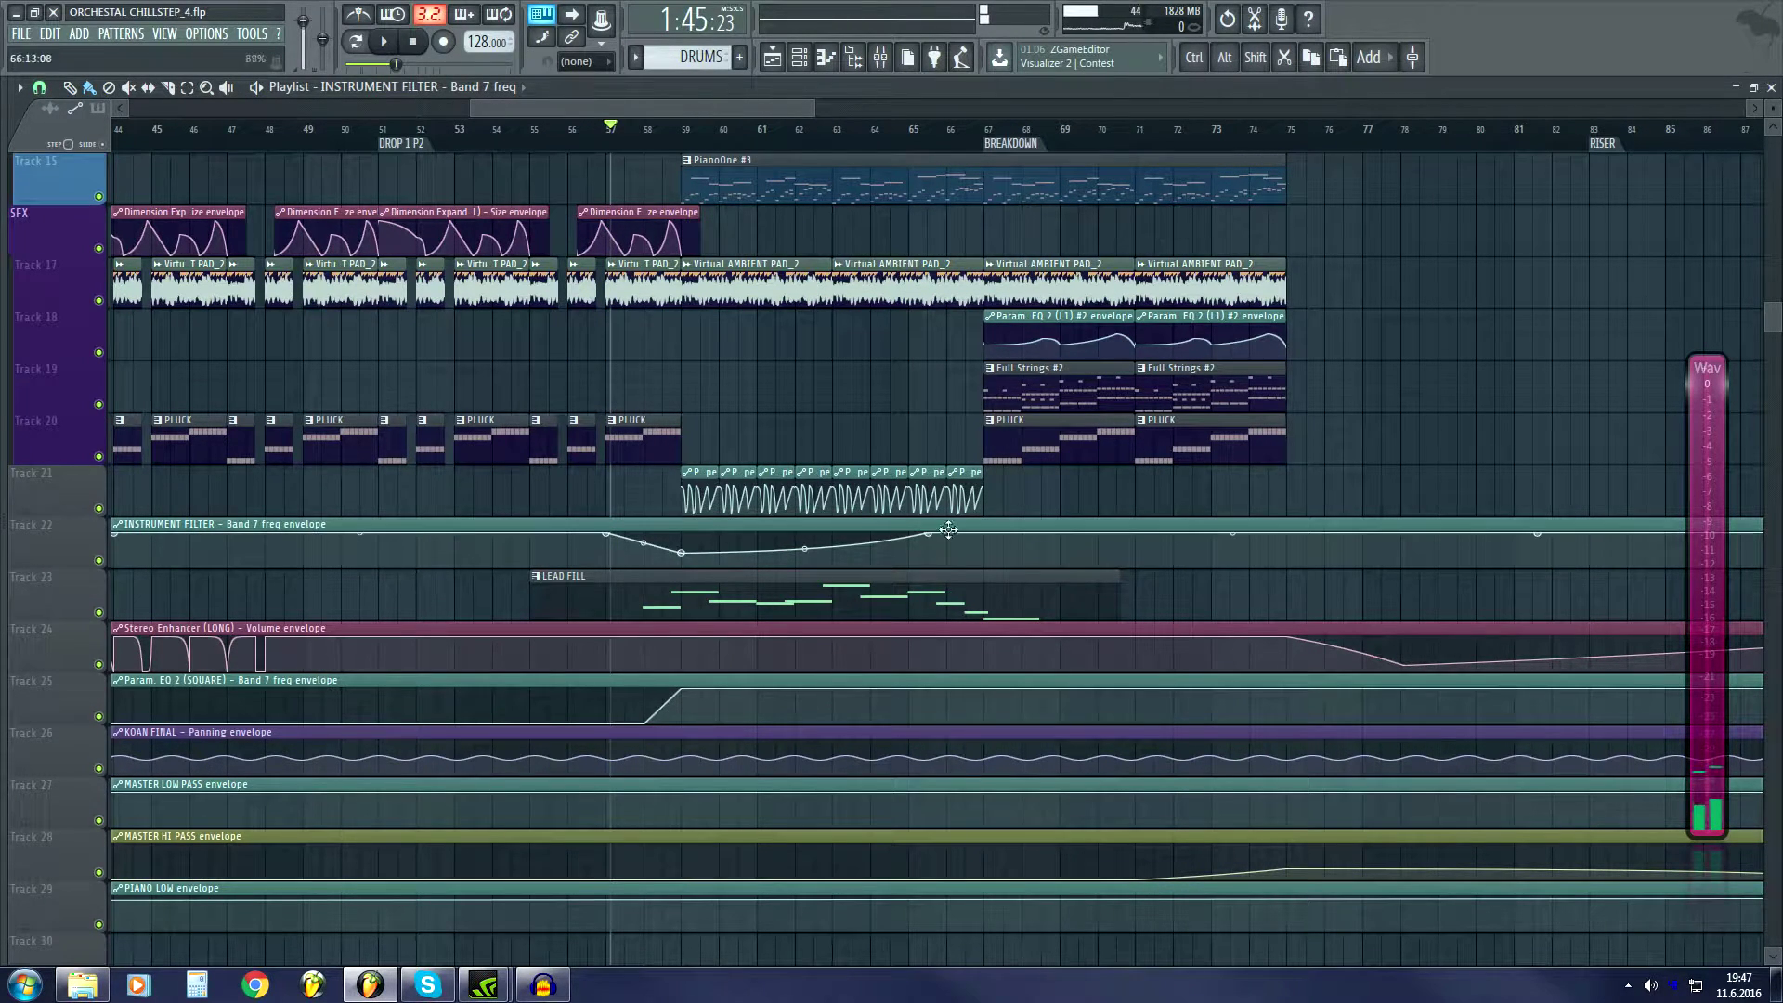
{"action": "key", "text": "space"}
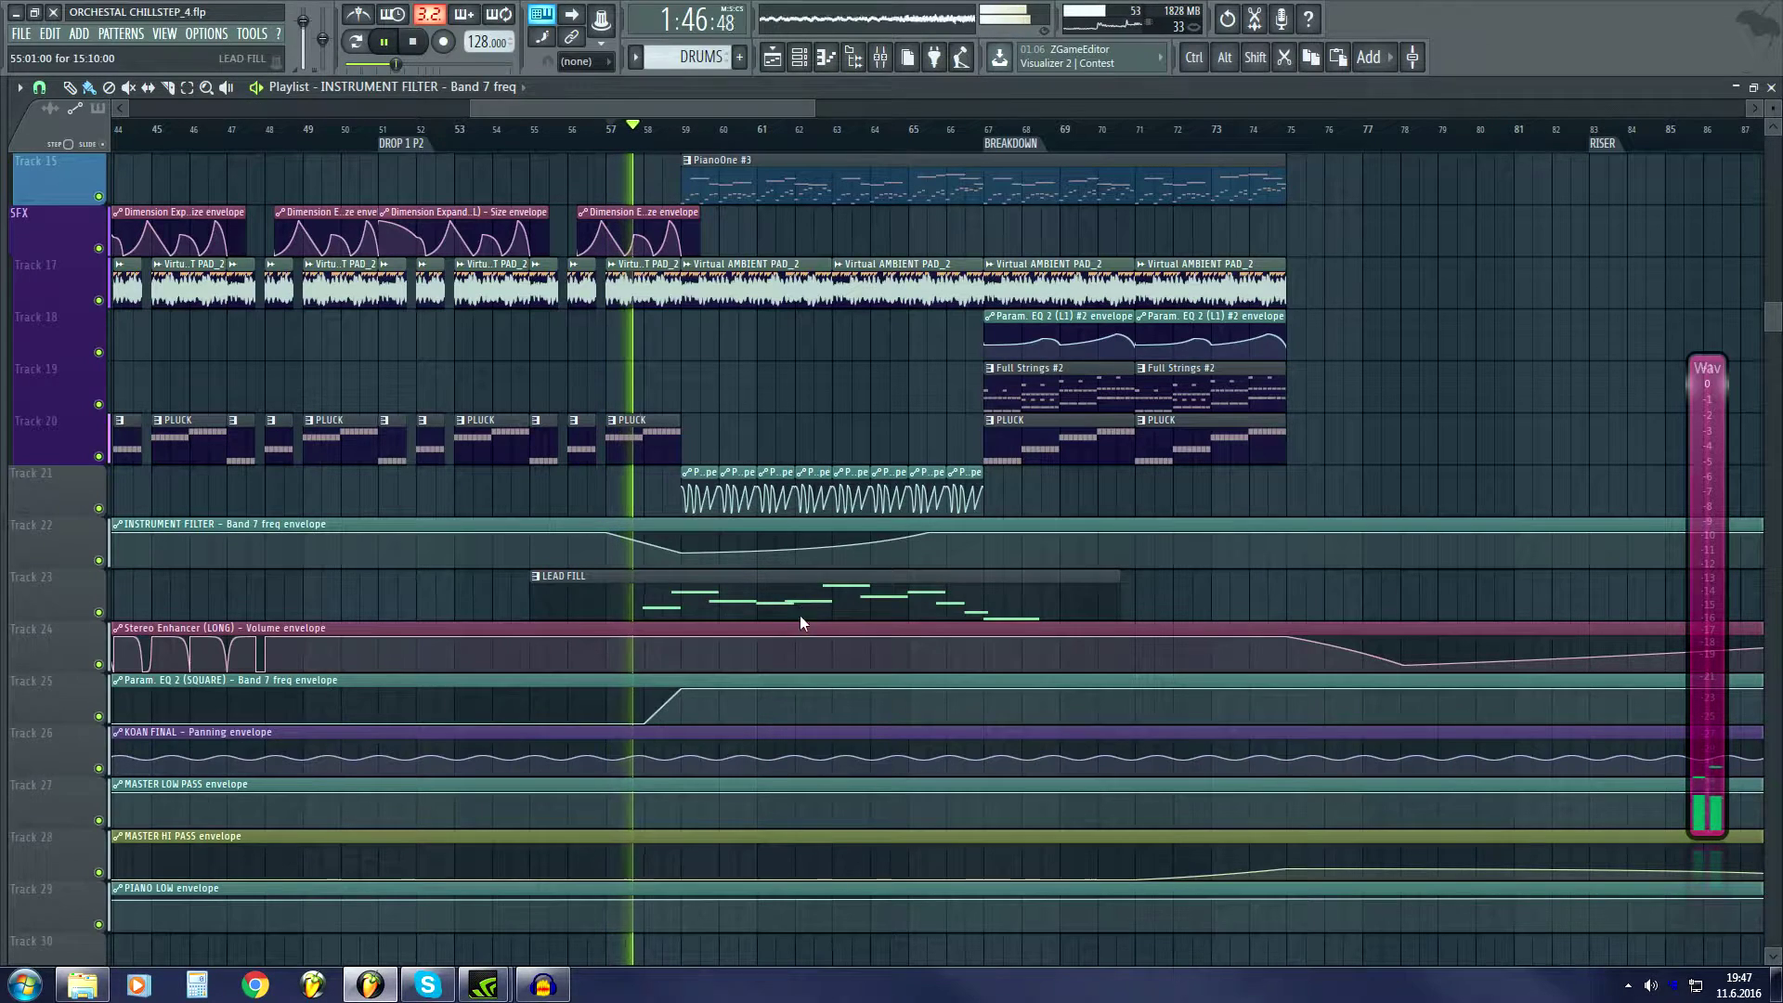
{"action": "key", "text": "F9"}
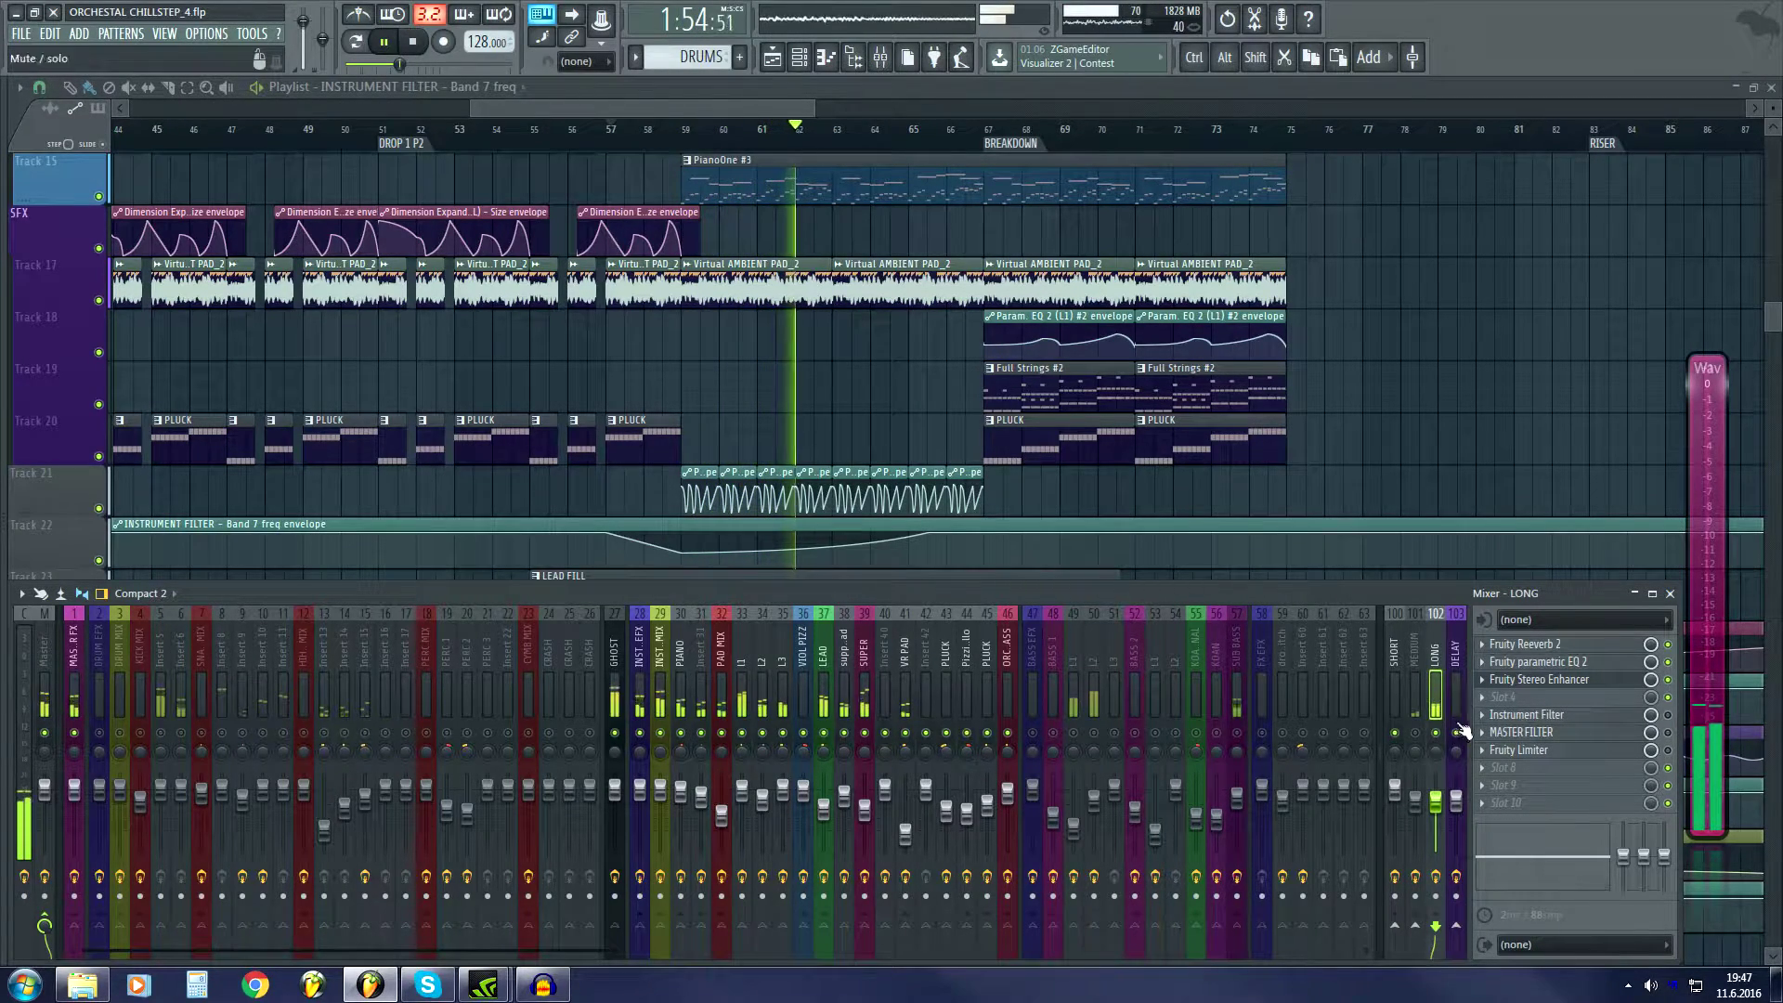
{"action": "key", "text": "space"}
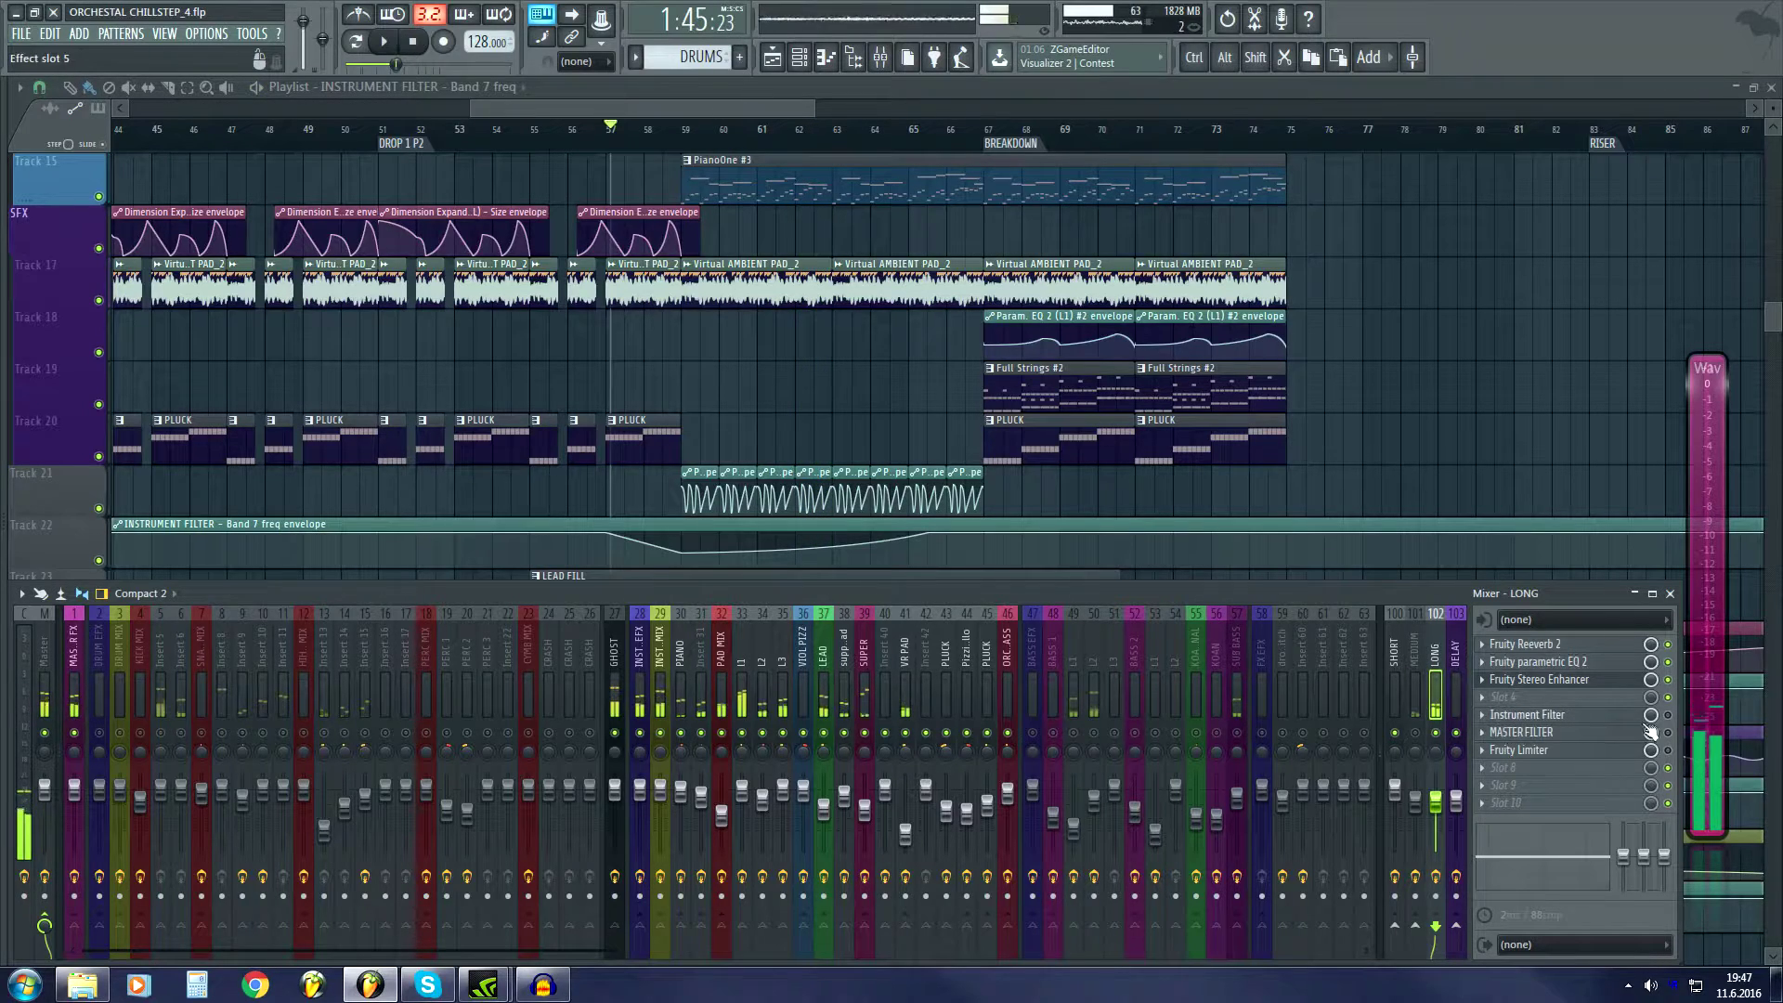
{"action": "key", "text": "space"}
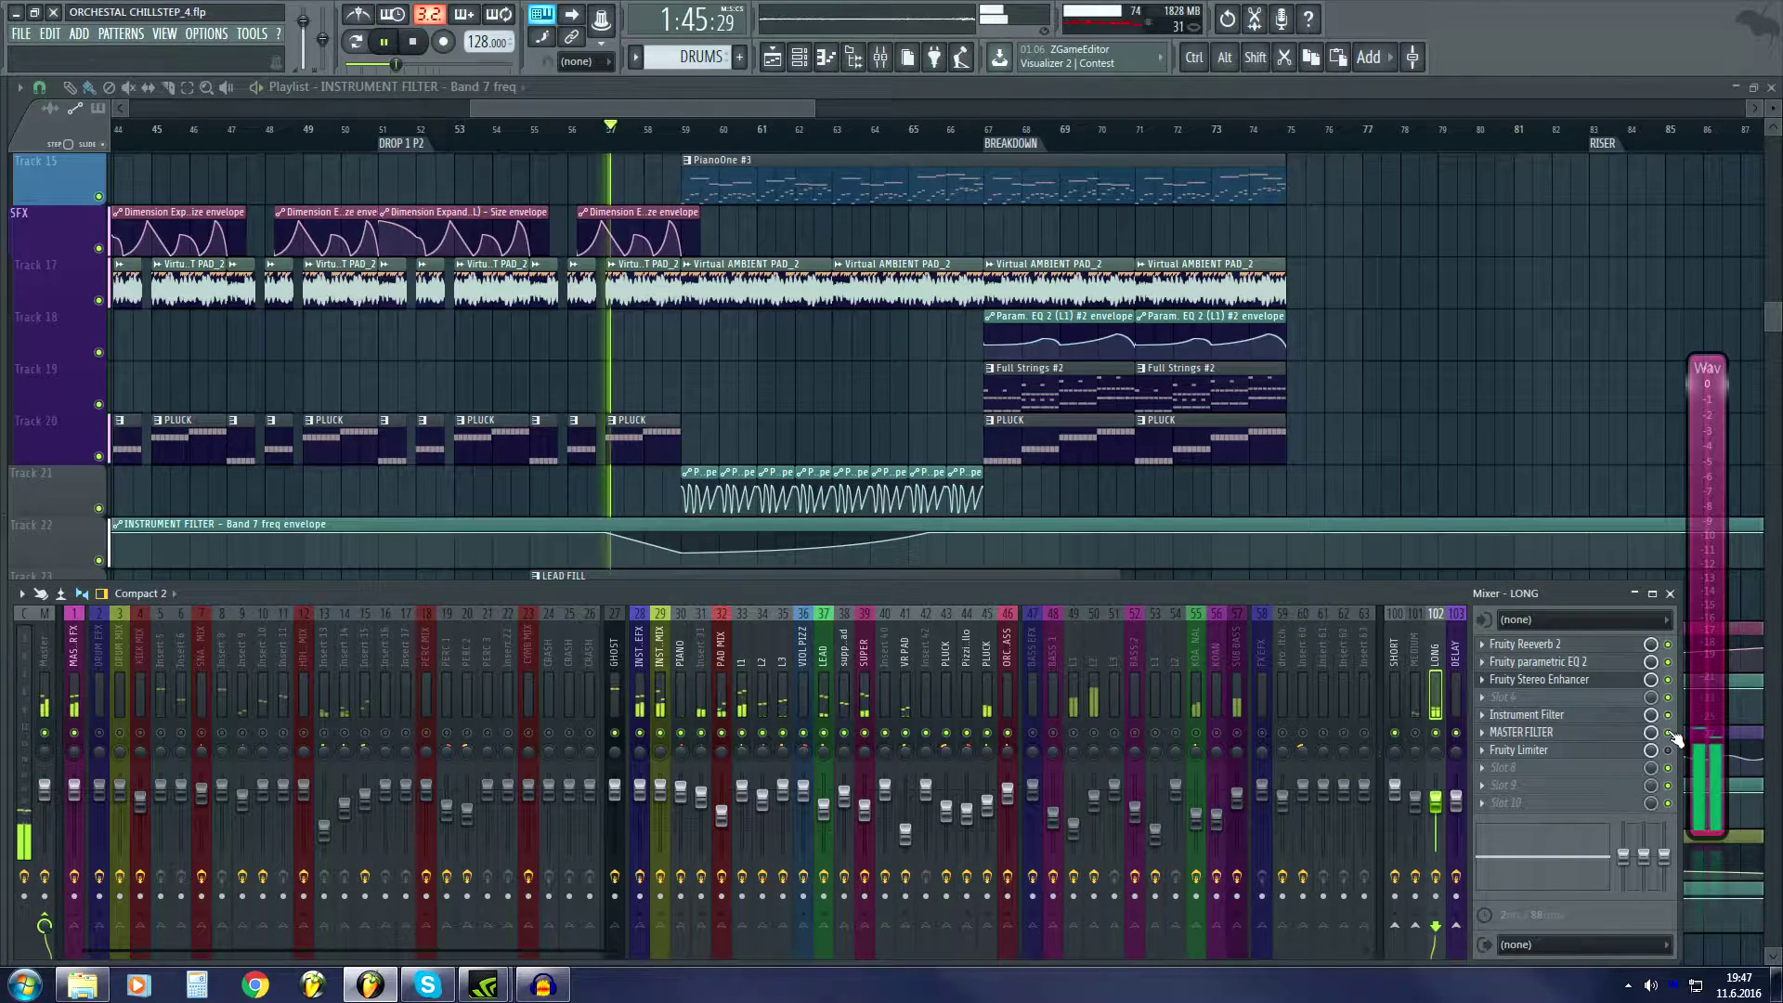
Delete a Track 22 envelope point, stop playback, and open the LONG bus Fruity Limiter.
{"action": "key", "text": "F9"}
{"action": "right_click", "coordinate": [684, 555]}
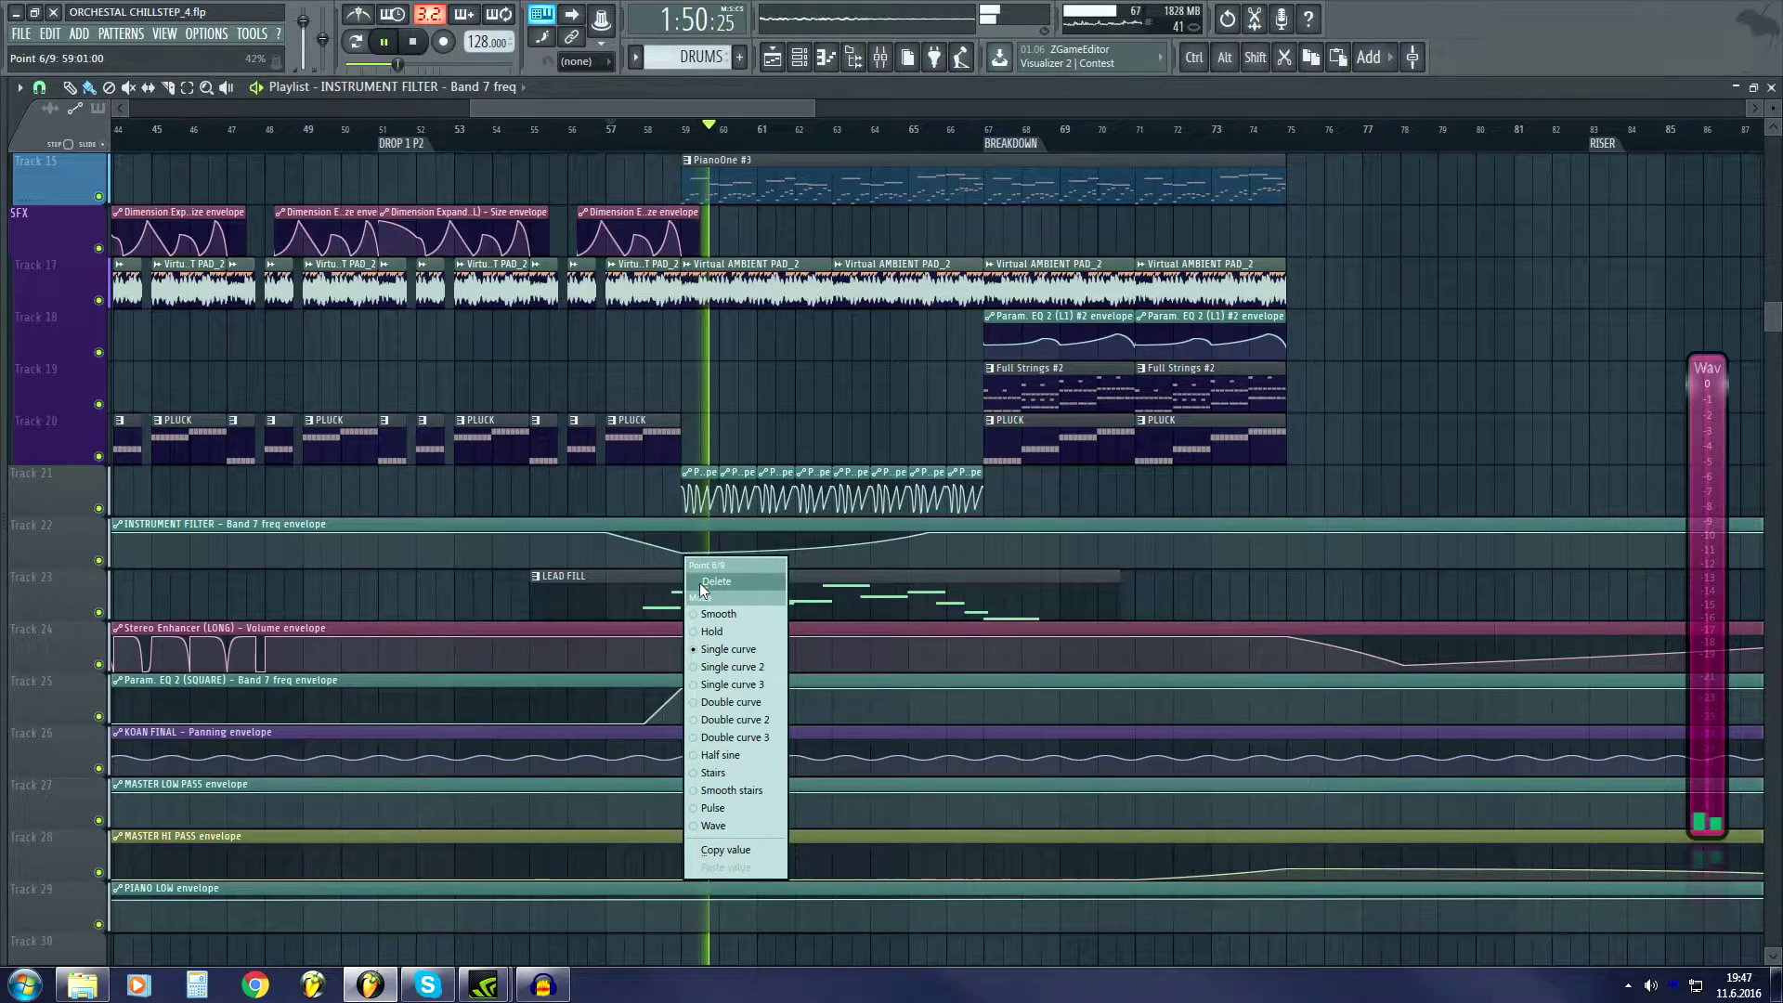
{"action": "left_click", "coordinate": [699, 583]}
{"action": "key", "text": "space"}
{"action": "key", "text": "F9"}
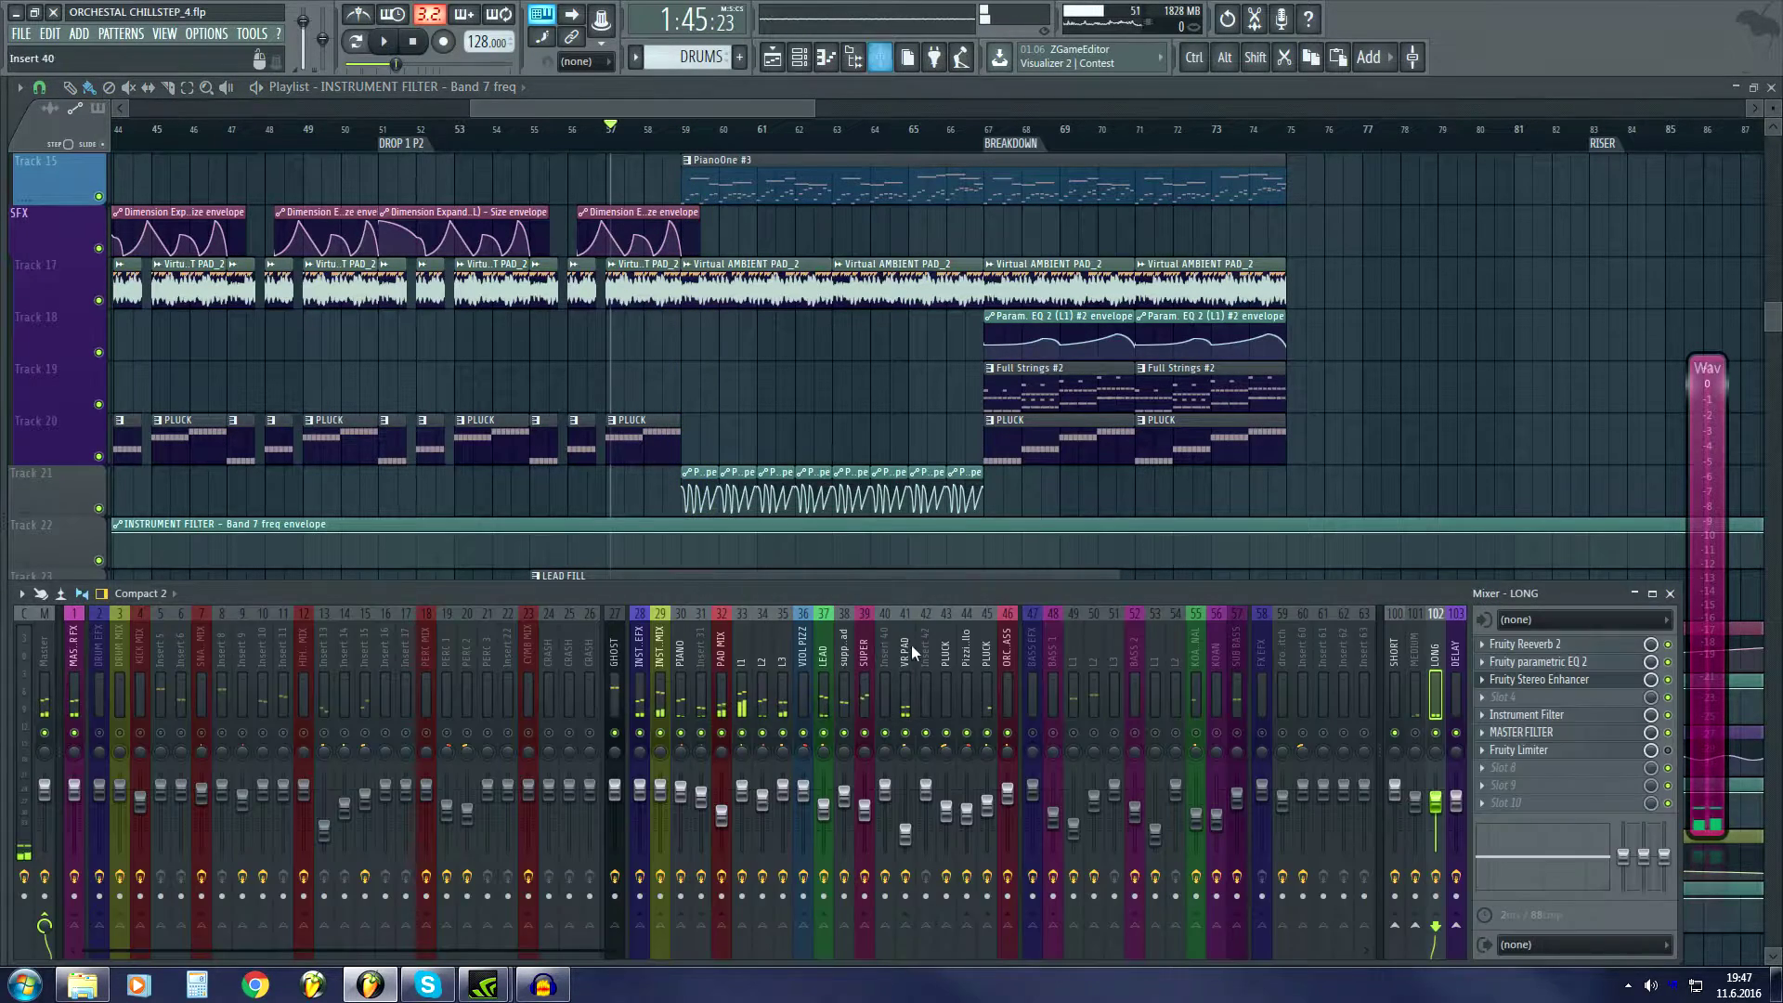
{"action": "left_click", "coordinate": [1547, 750]}
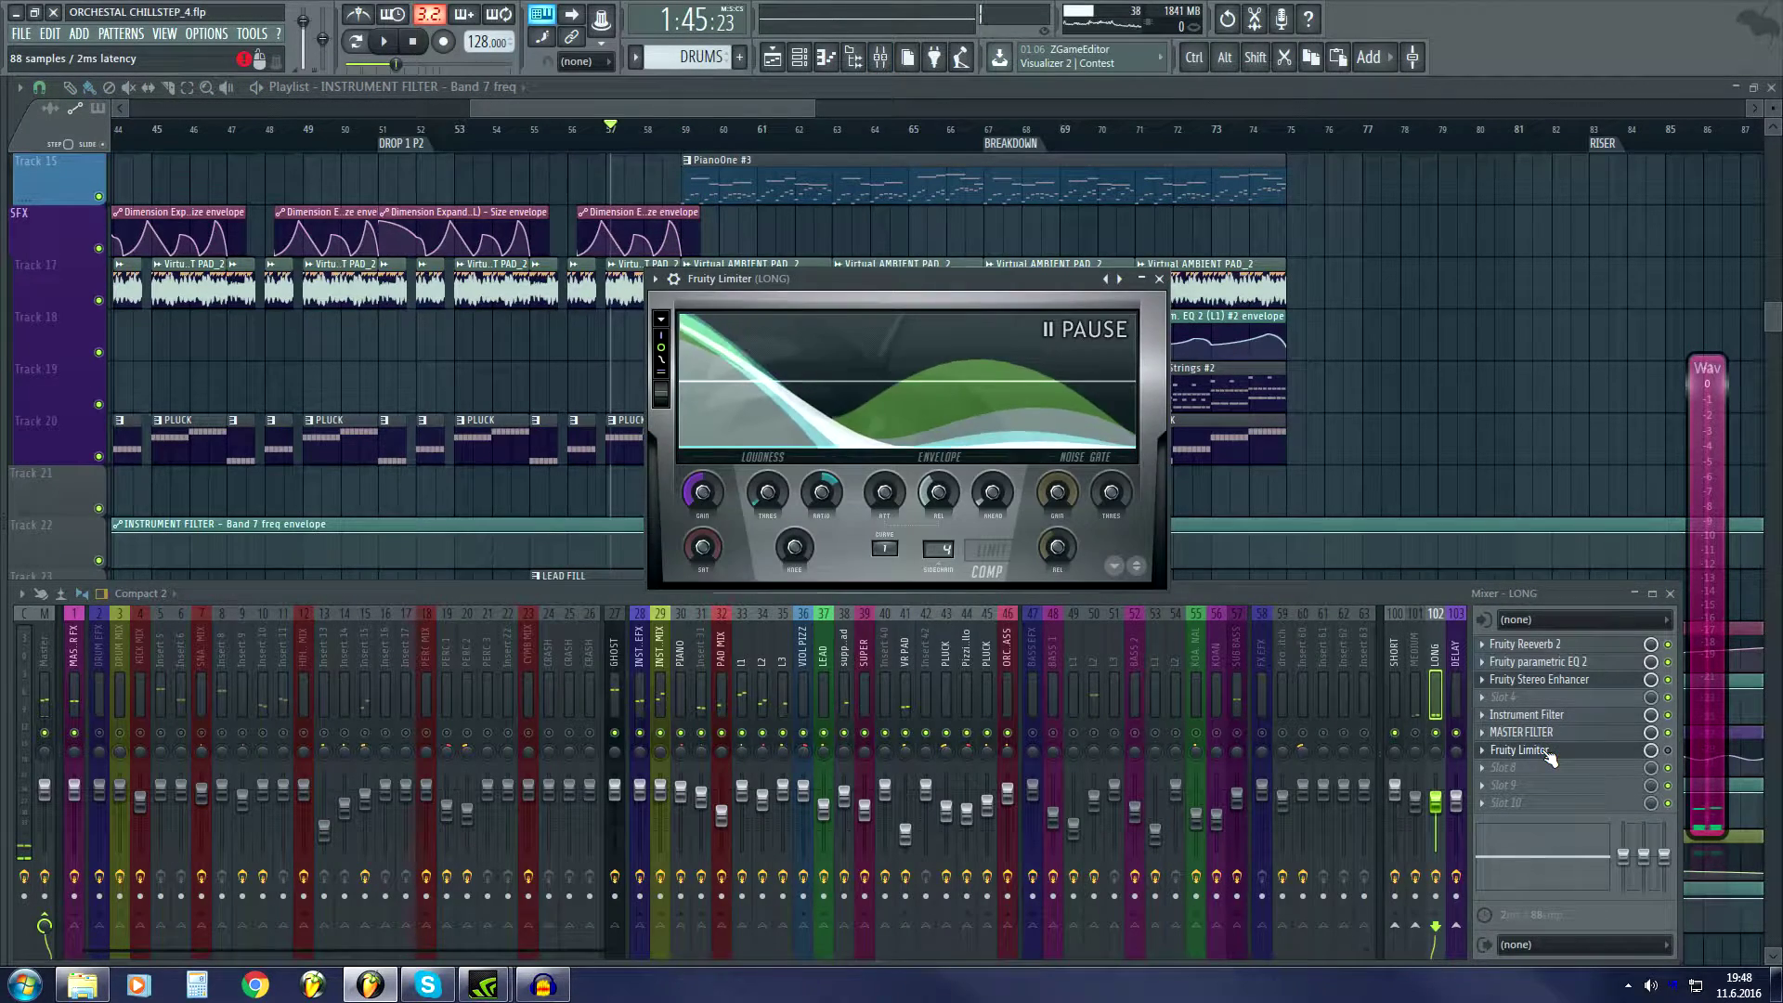
Move the LONG Fruity Limiter aside, unmute DRUM EFX, and play briefly to watch gain reduction.
{"action": "left_click", "coordinate": [1668, 750]}
{"action": "left_click_drag", "start_coordinate": [879, 279], "coordinate": [1149, 325]}
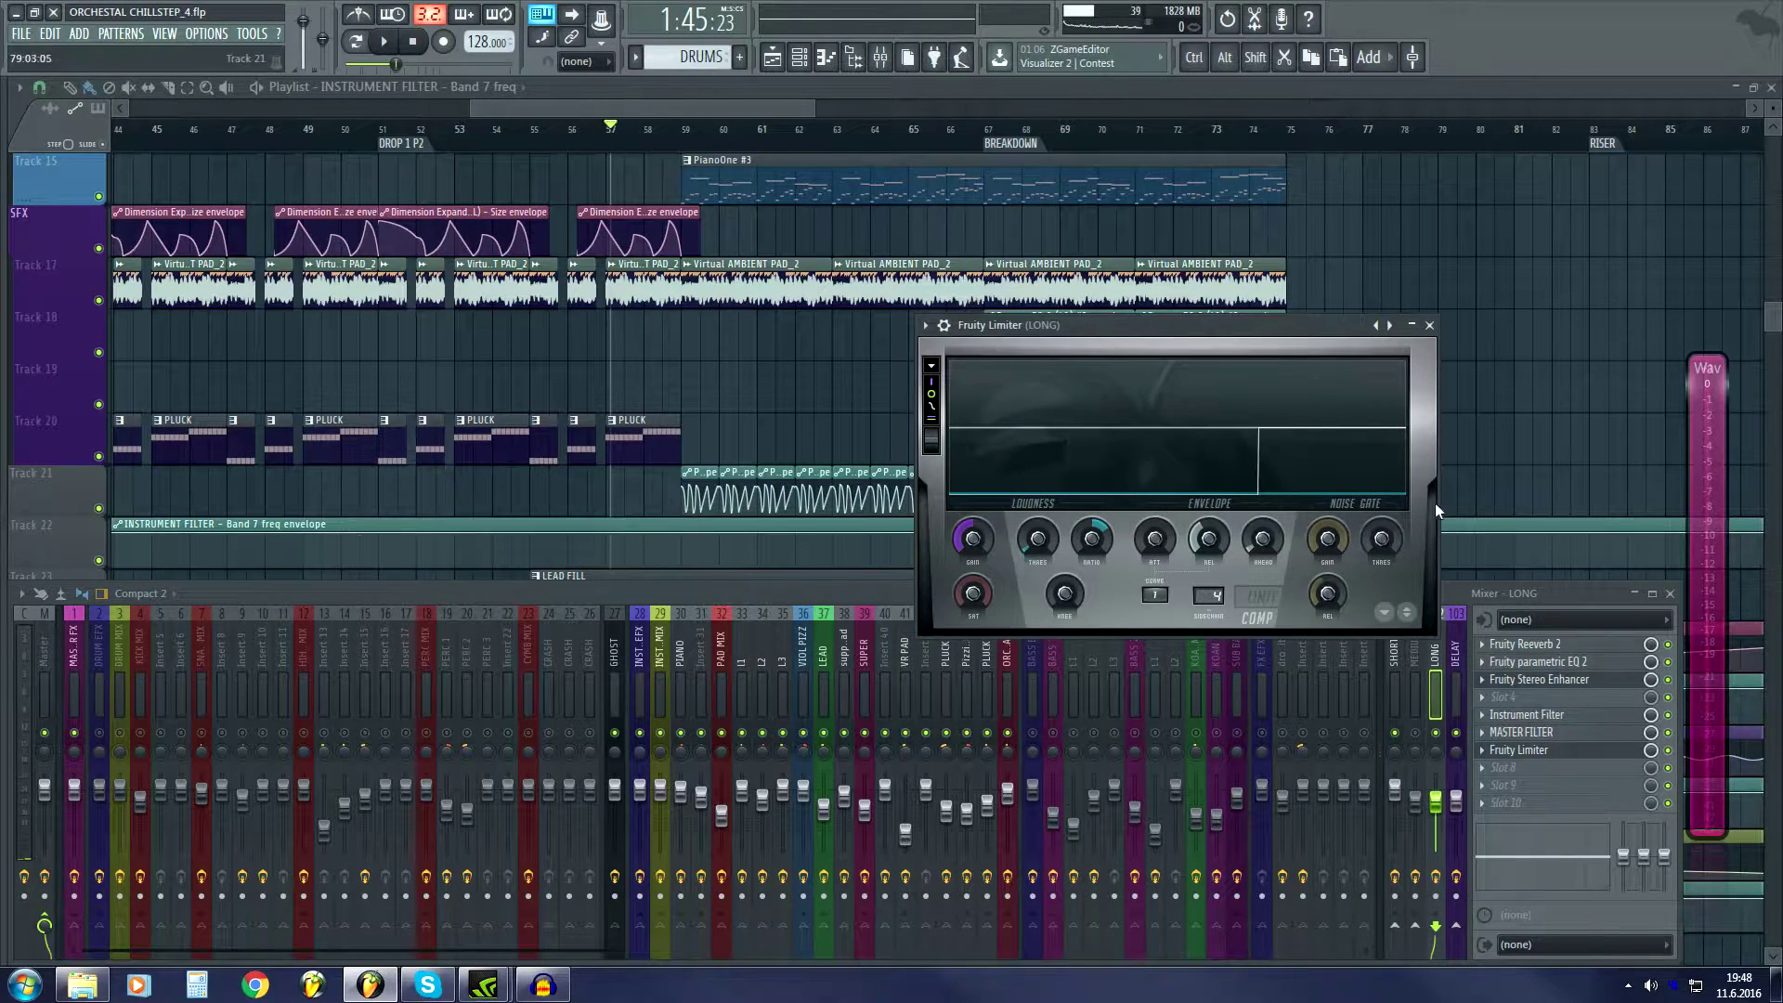
{"action": "left_click", "coordinate": [101, 733]}
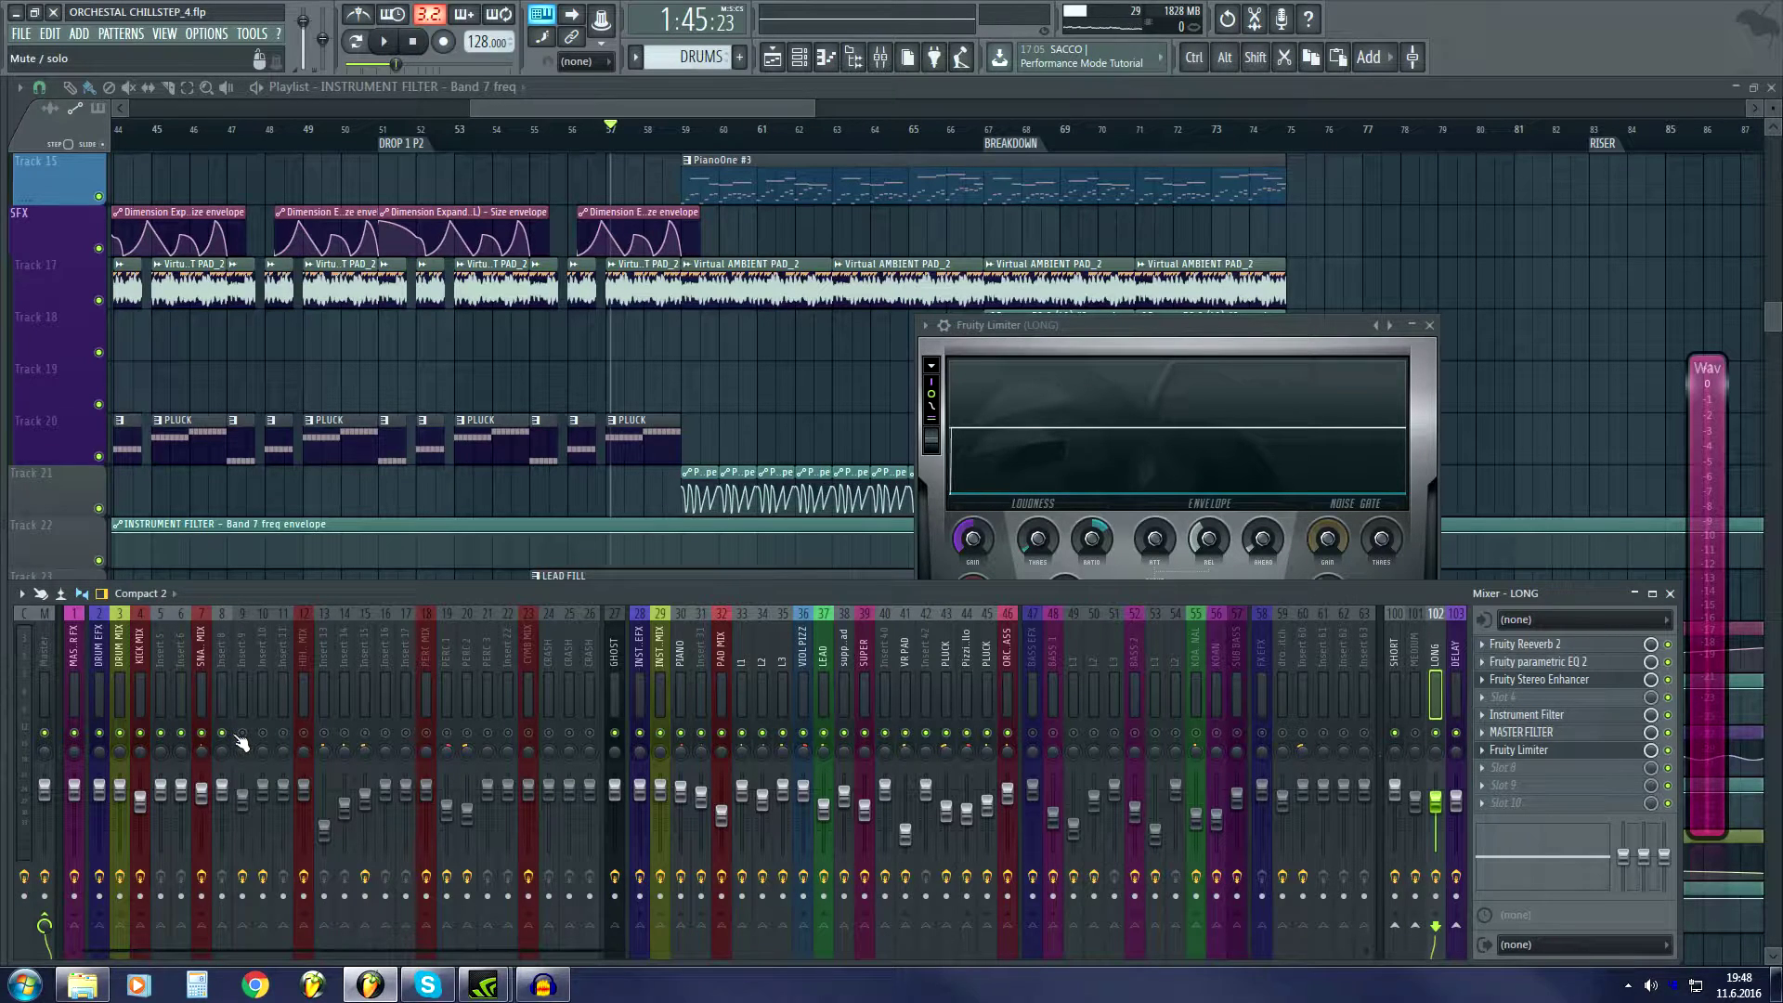
{"action": "scroll", "coordinate": [657, 387], "scroll_direction": "up", "scroll_amount": 6}
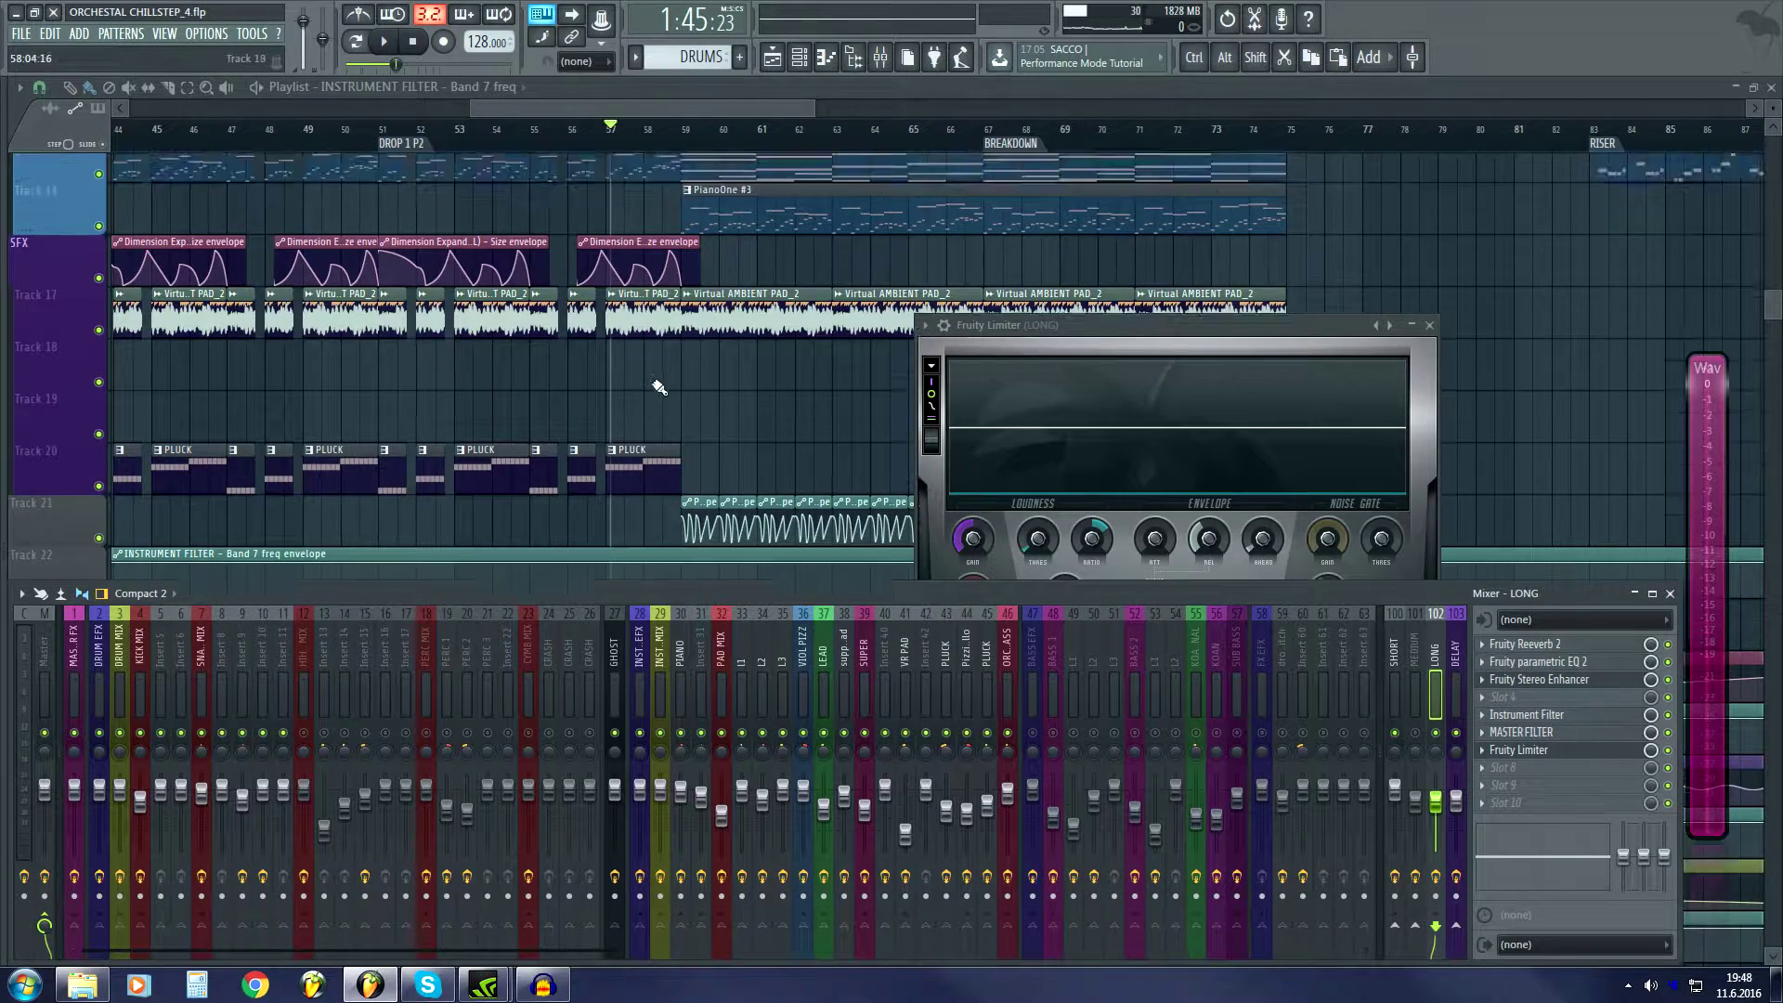
{"action": "scroll", "coordinate": [685, 370], "scroll_direction": "up", "scroll_amount": 2}
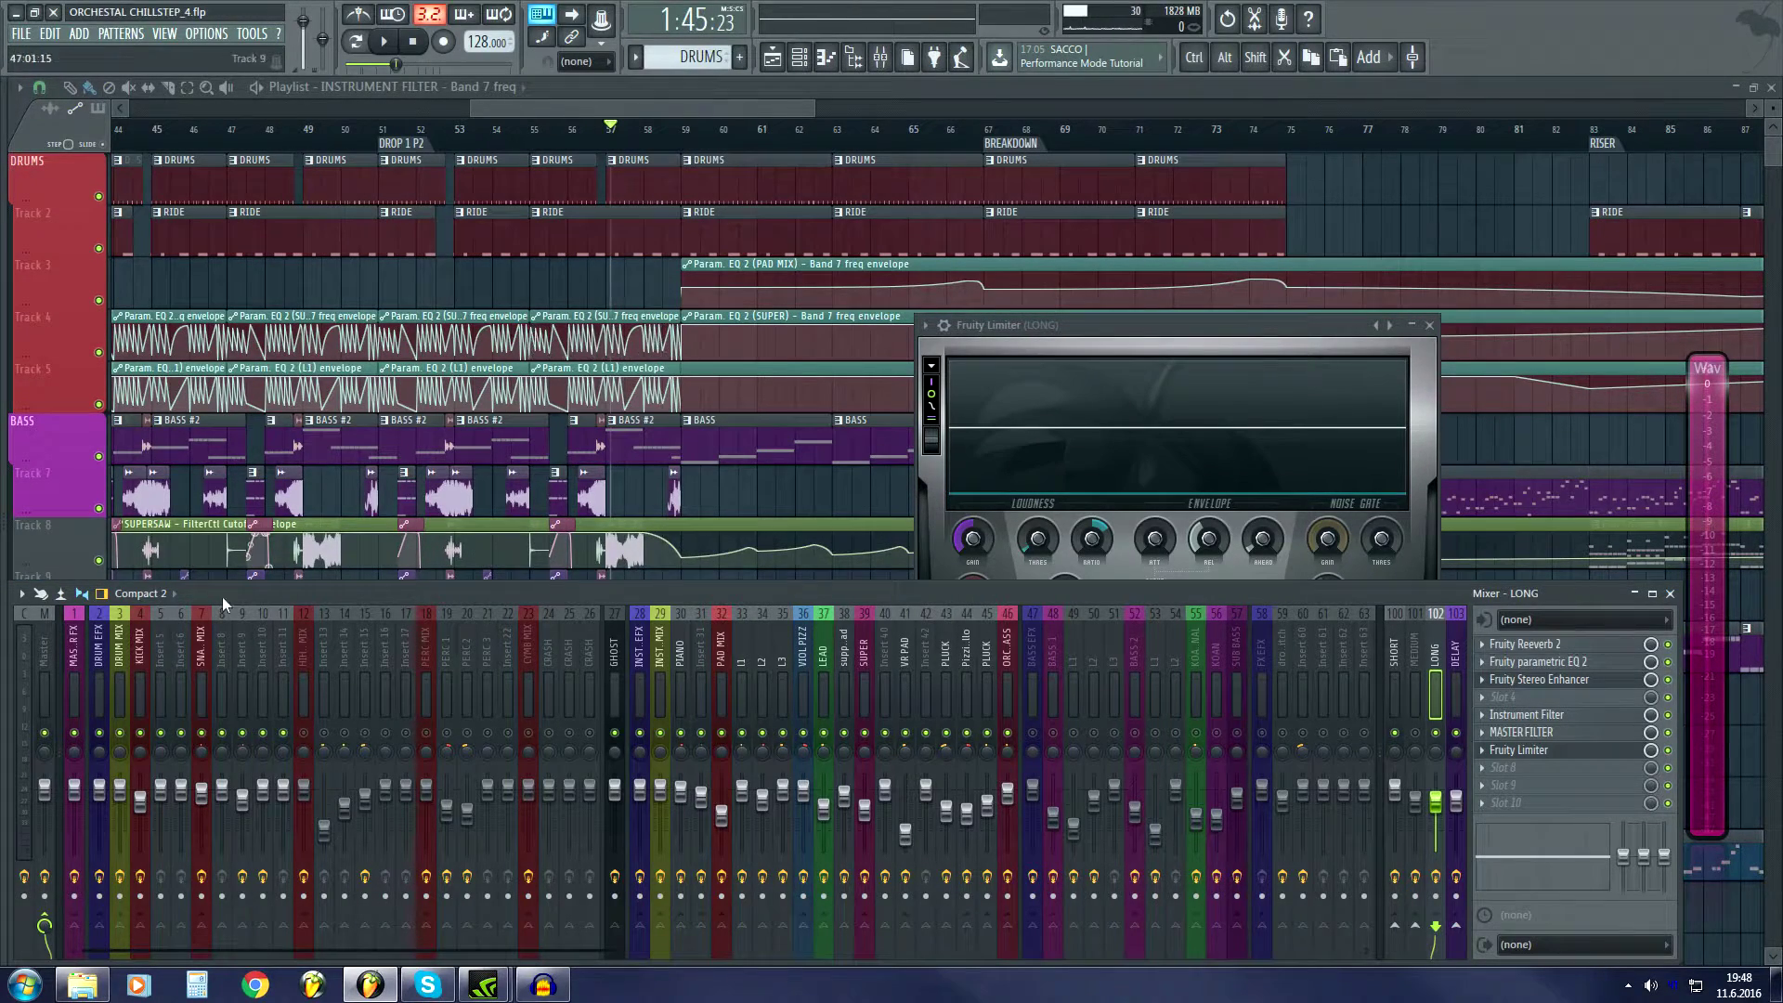
{"action": "key", "text": "space"}
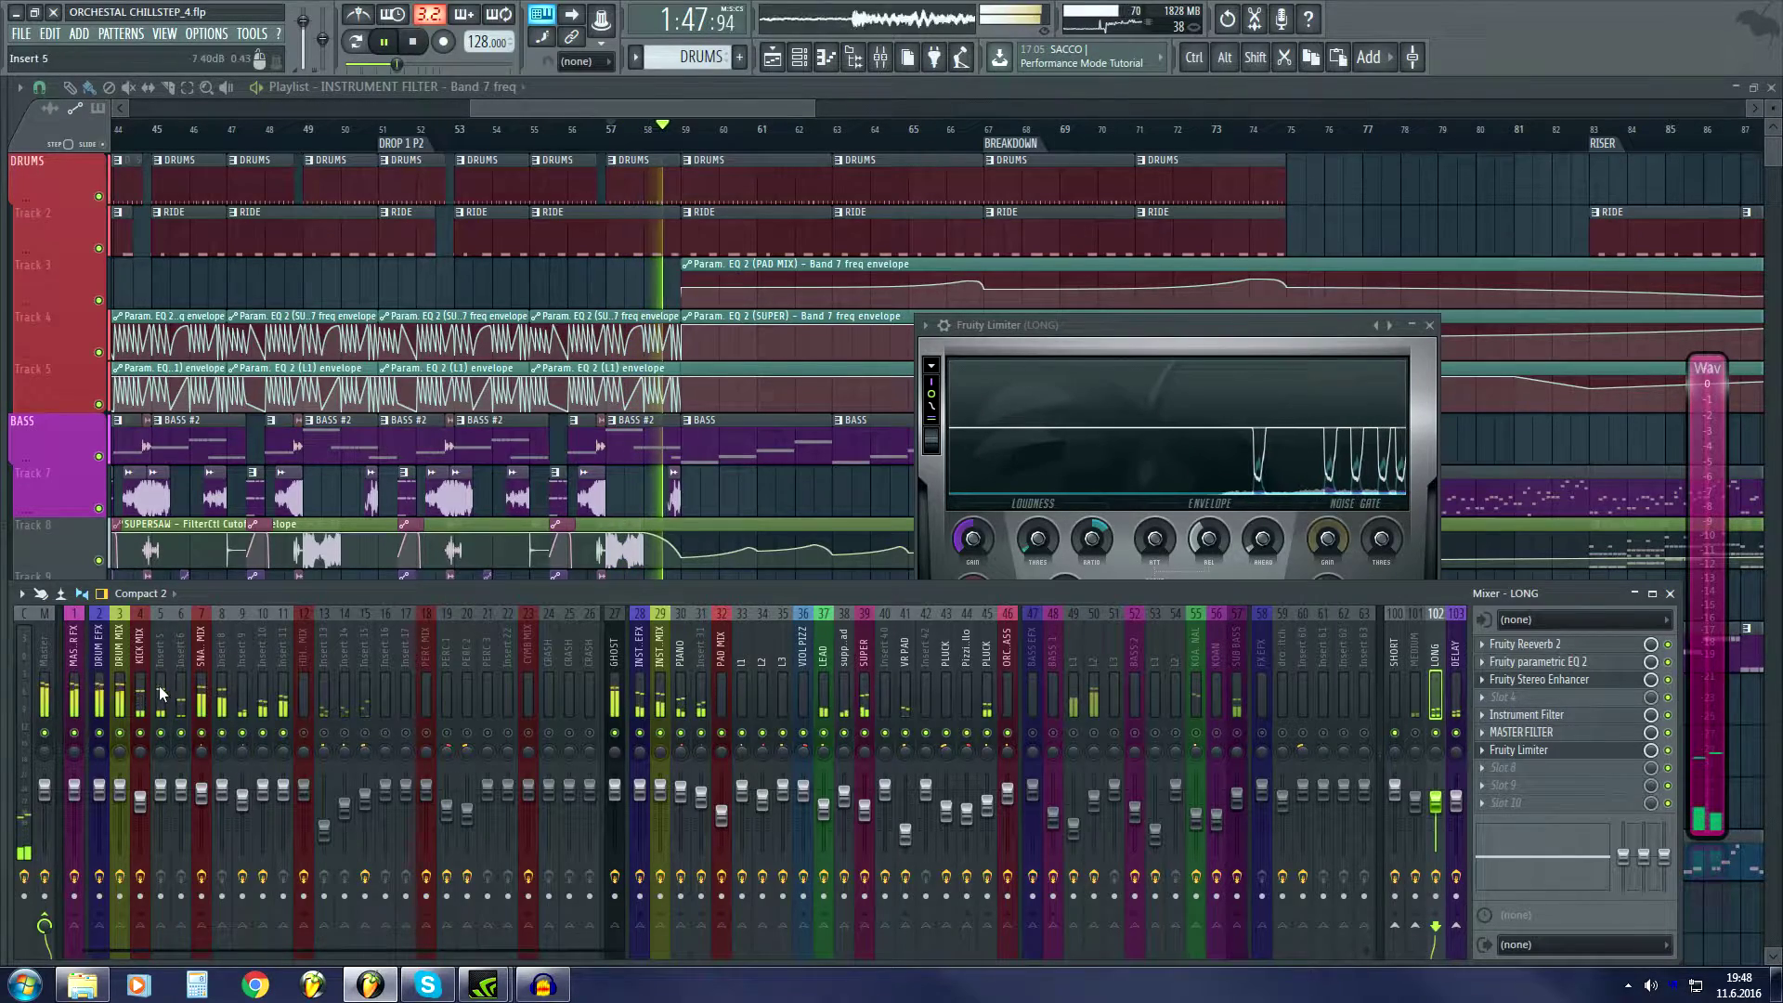
{"action": "key", "text": "space"}
Audition the GHOST insert and its LONG send, then show LONG's Fruity Reeverb 2 to Fruity Limiter chain.
{"action": "key", "text": "F7"}
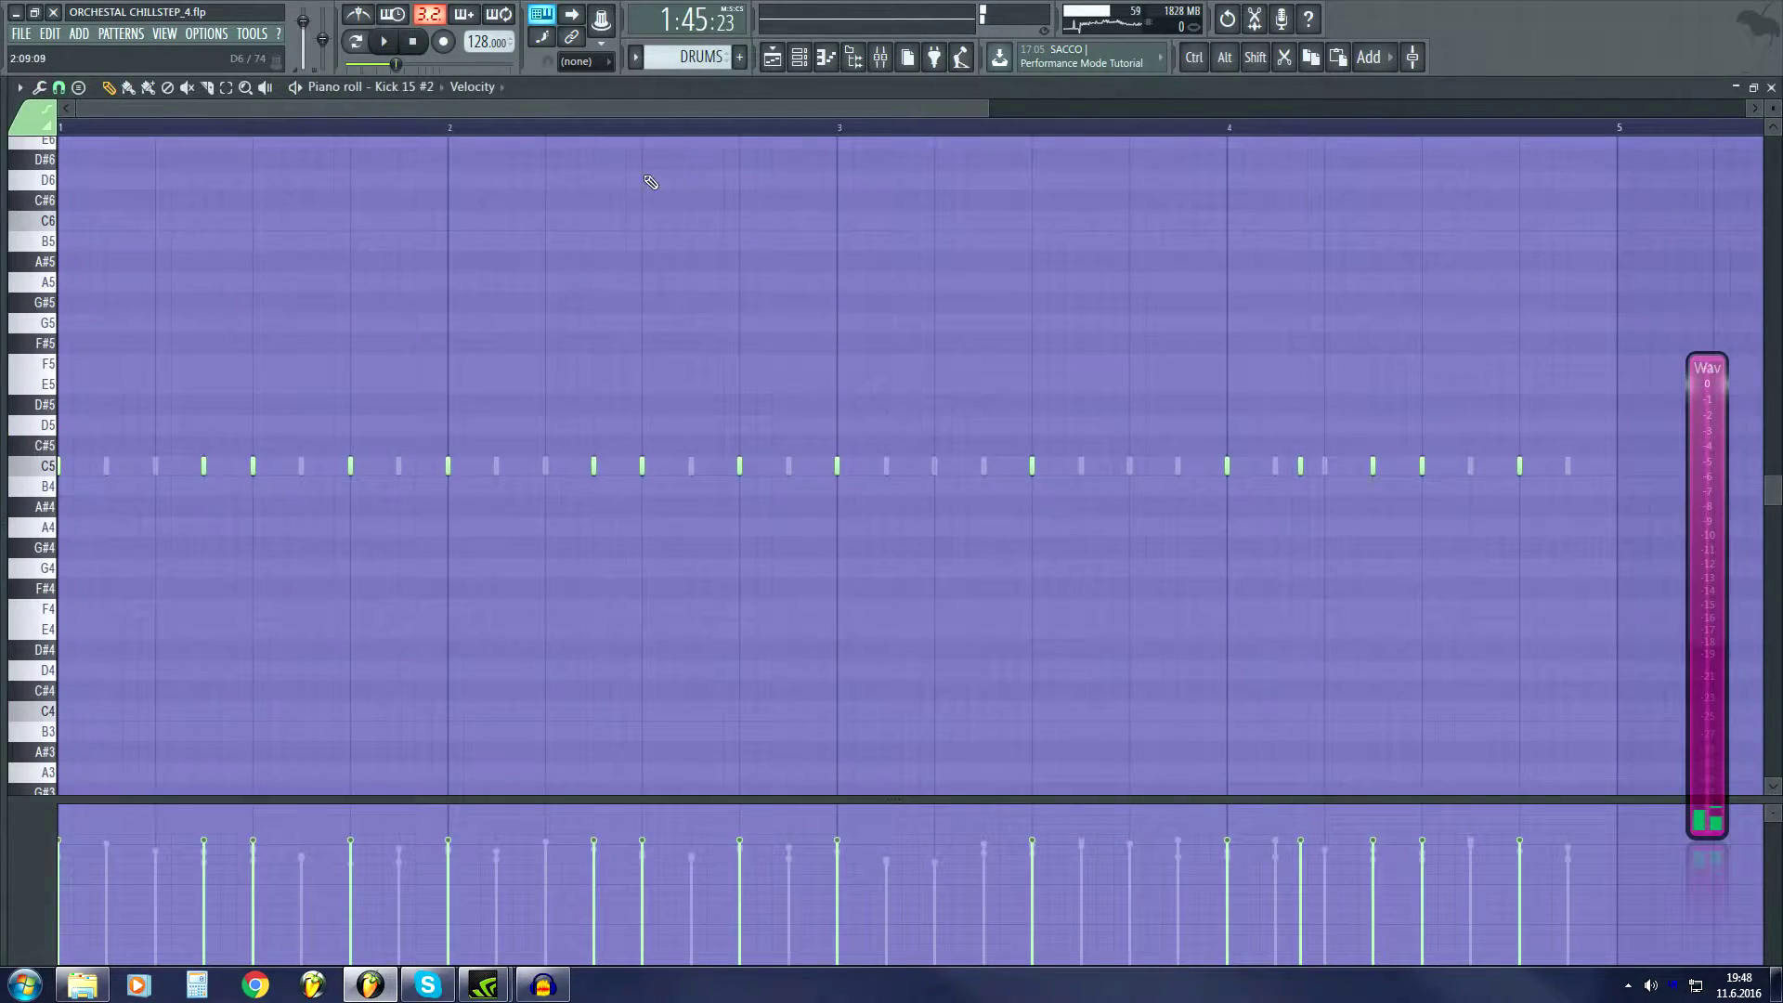
{"action": "key", "text": "F6"}
{"action": "key", "text": "F9"}
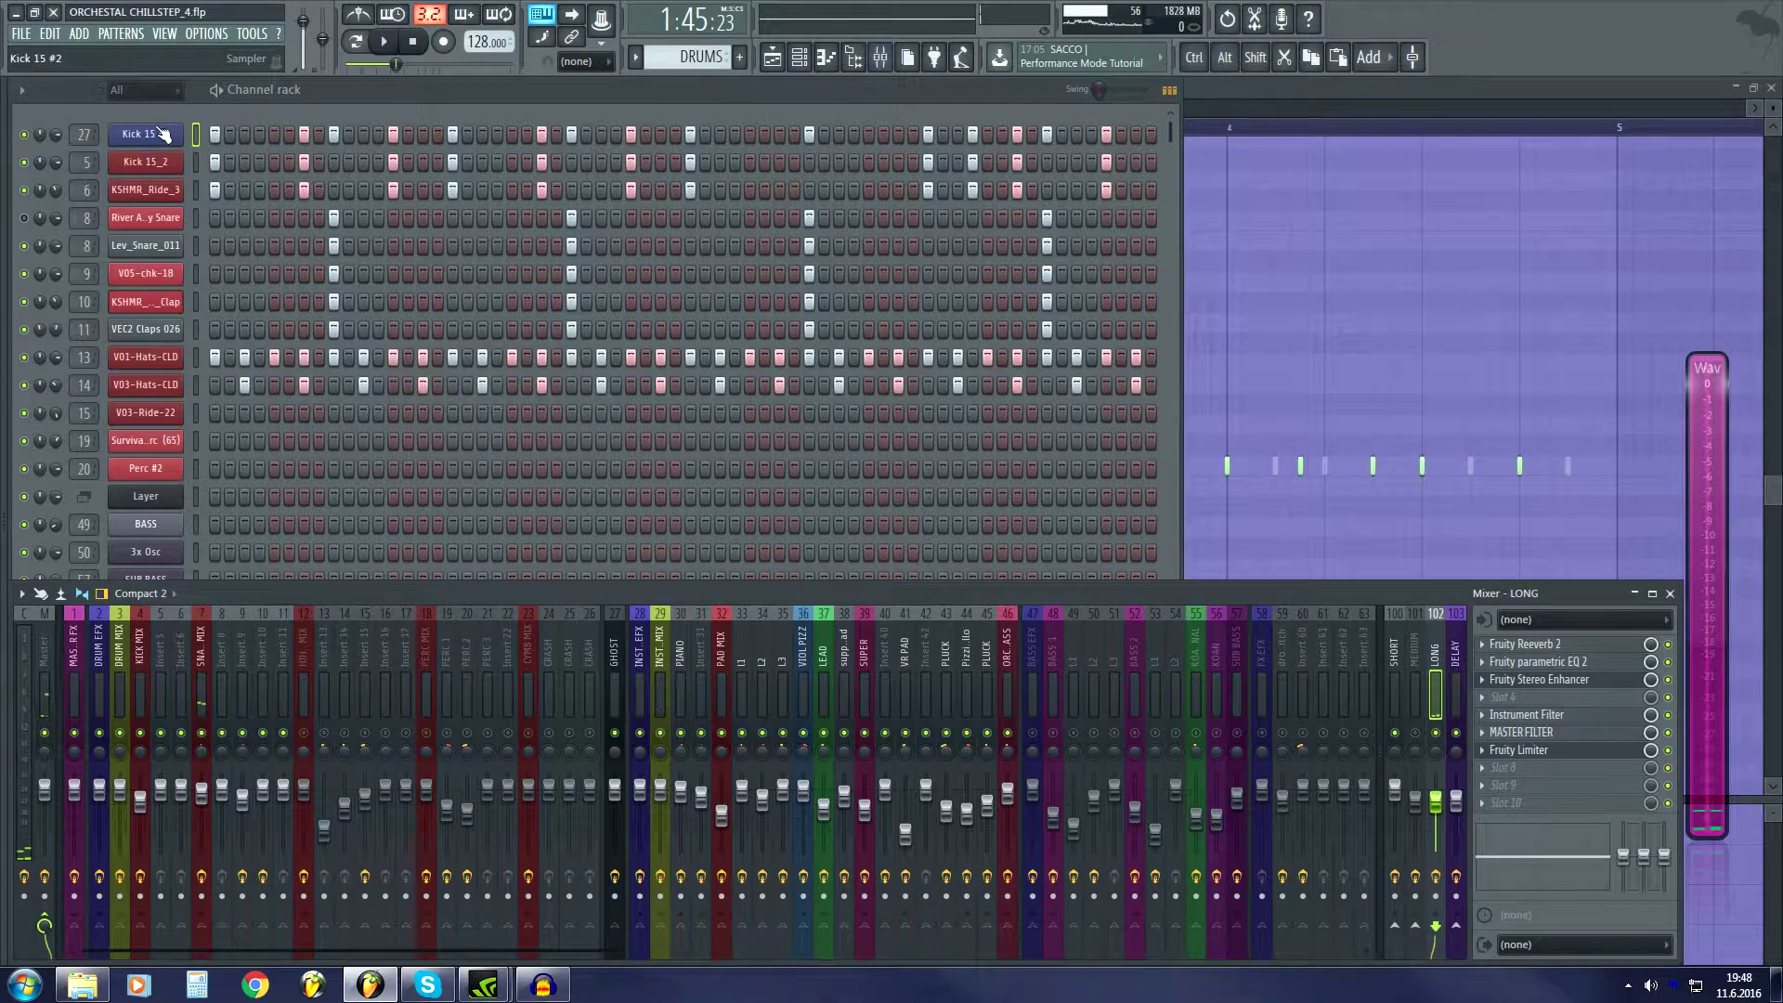
{"action": "left_click", "coordinate": [617, 695]}
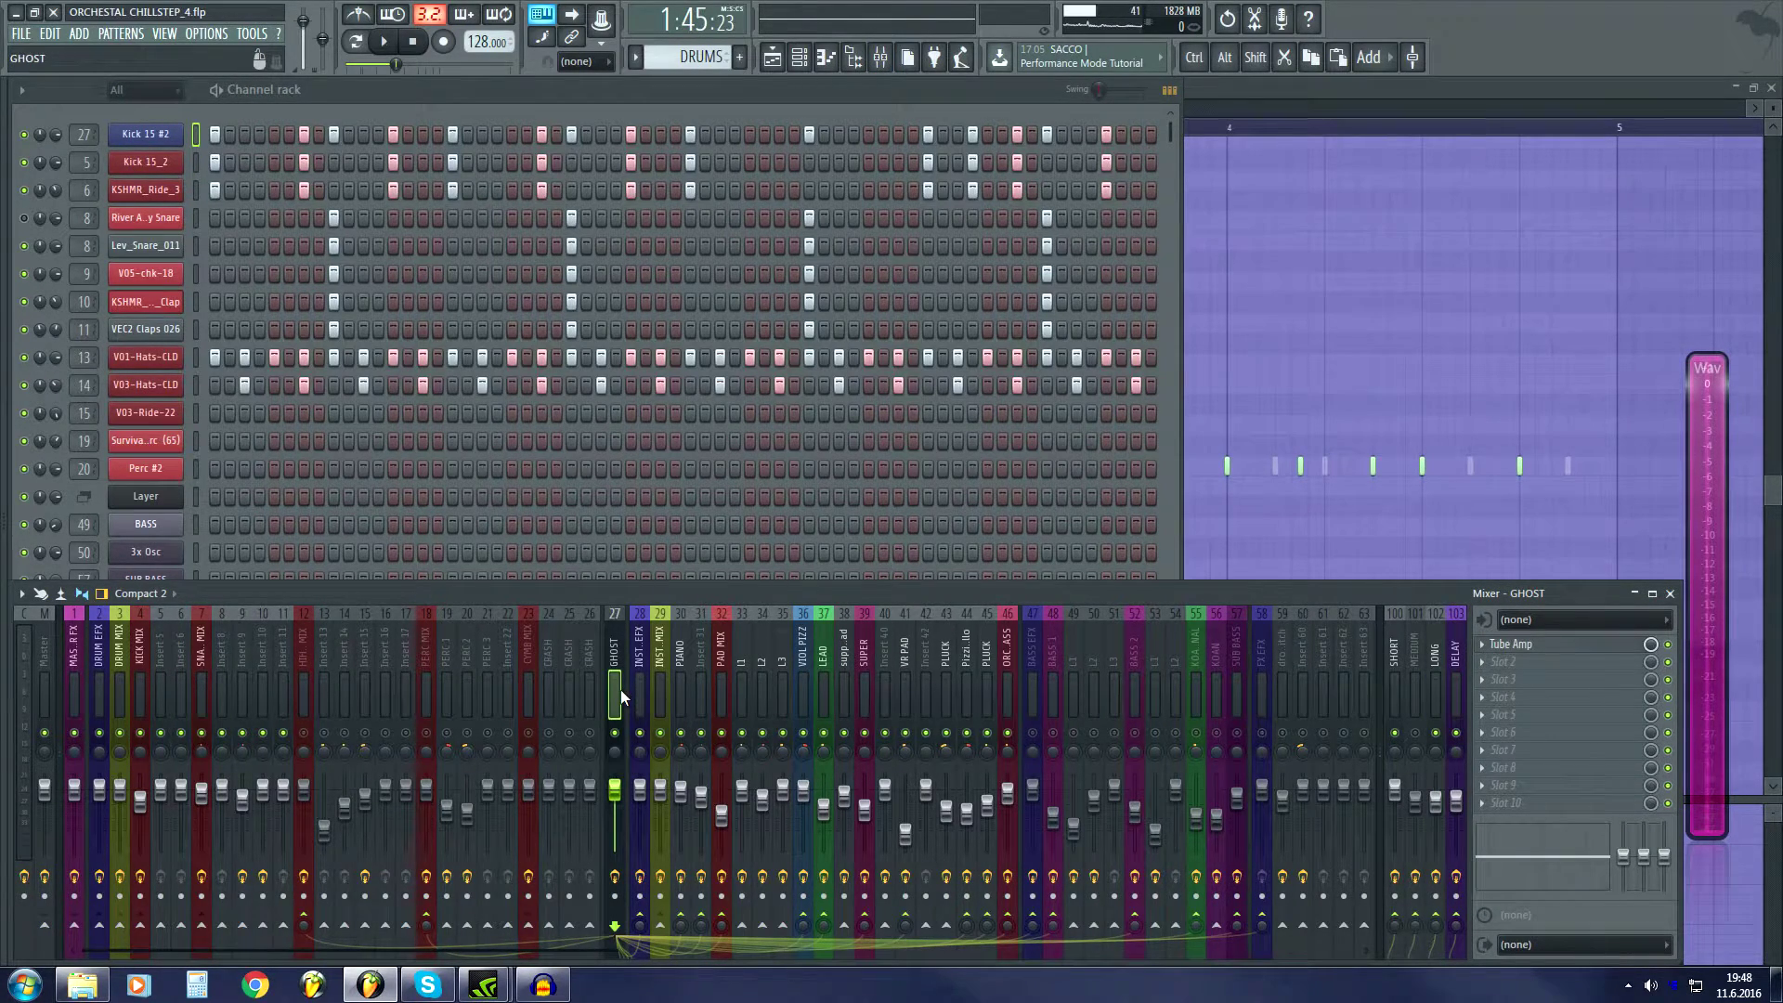
{"action": "key", "text": "space"}
{"action": "left_click", "coordinate": [1436, 694]}
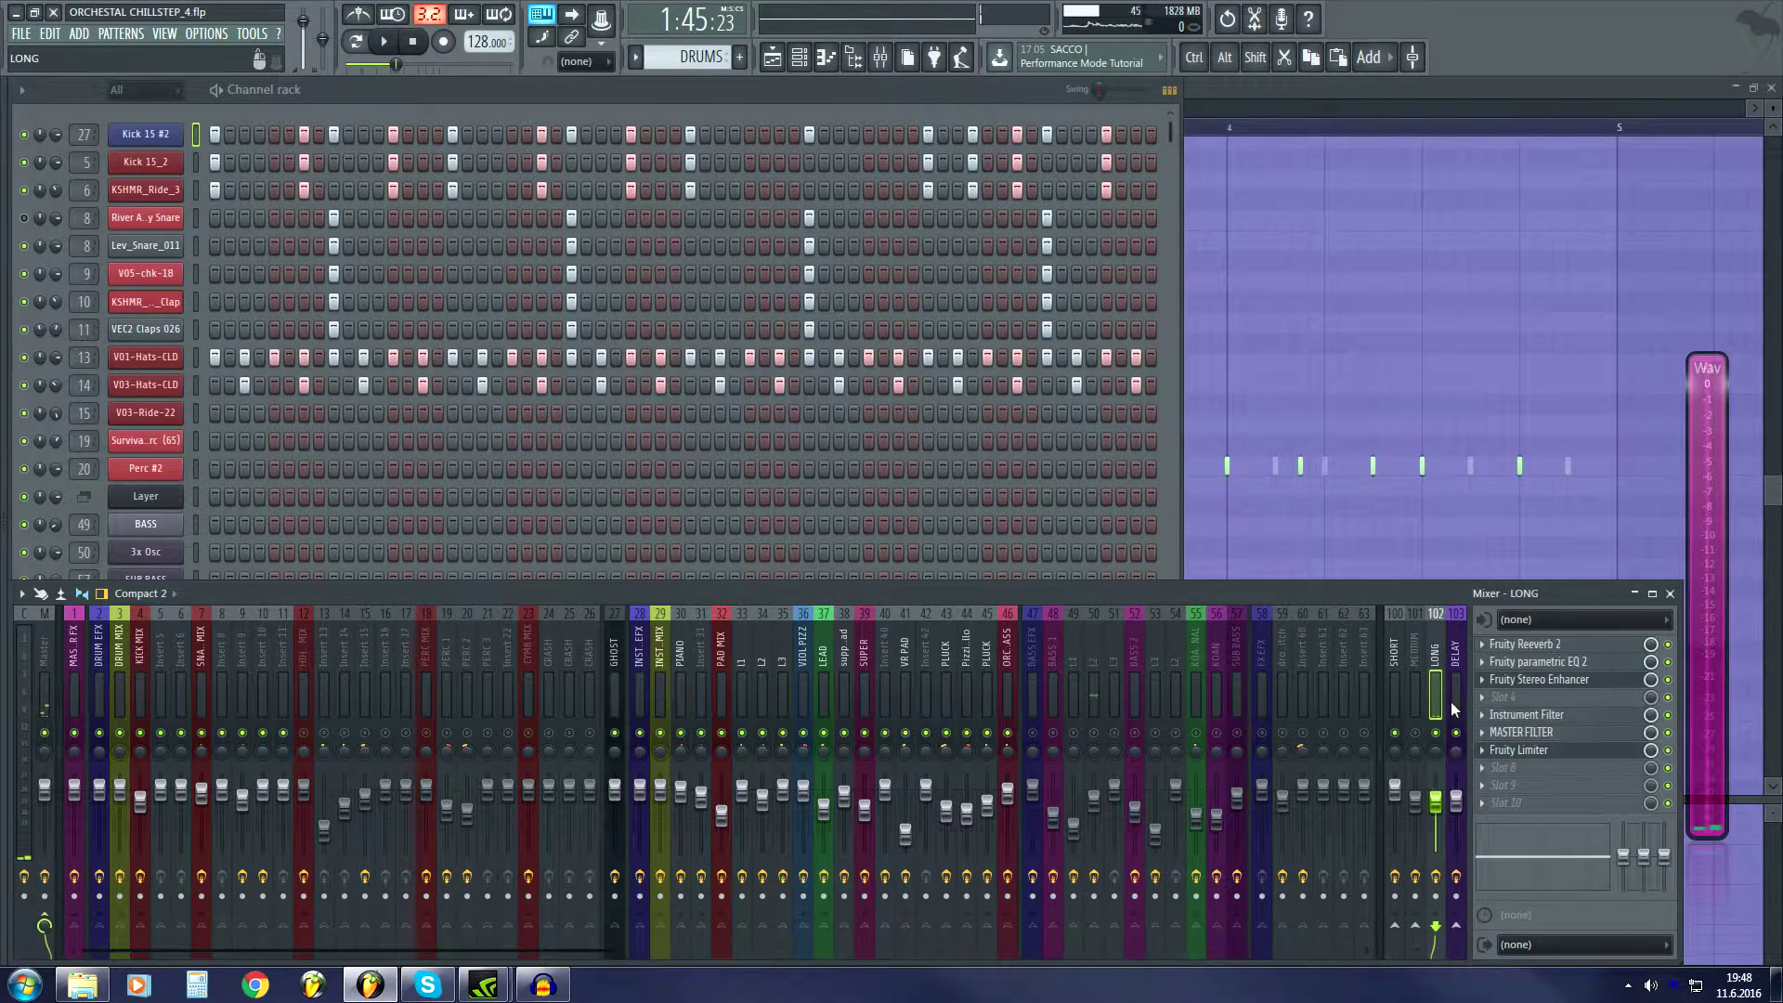
{"action": "left_click", "coordinate": [615, 668]}
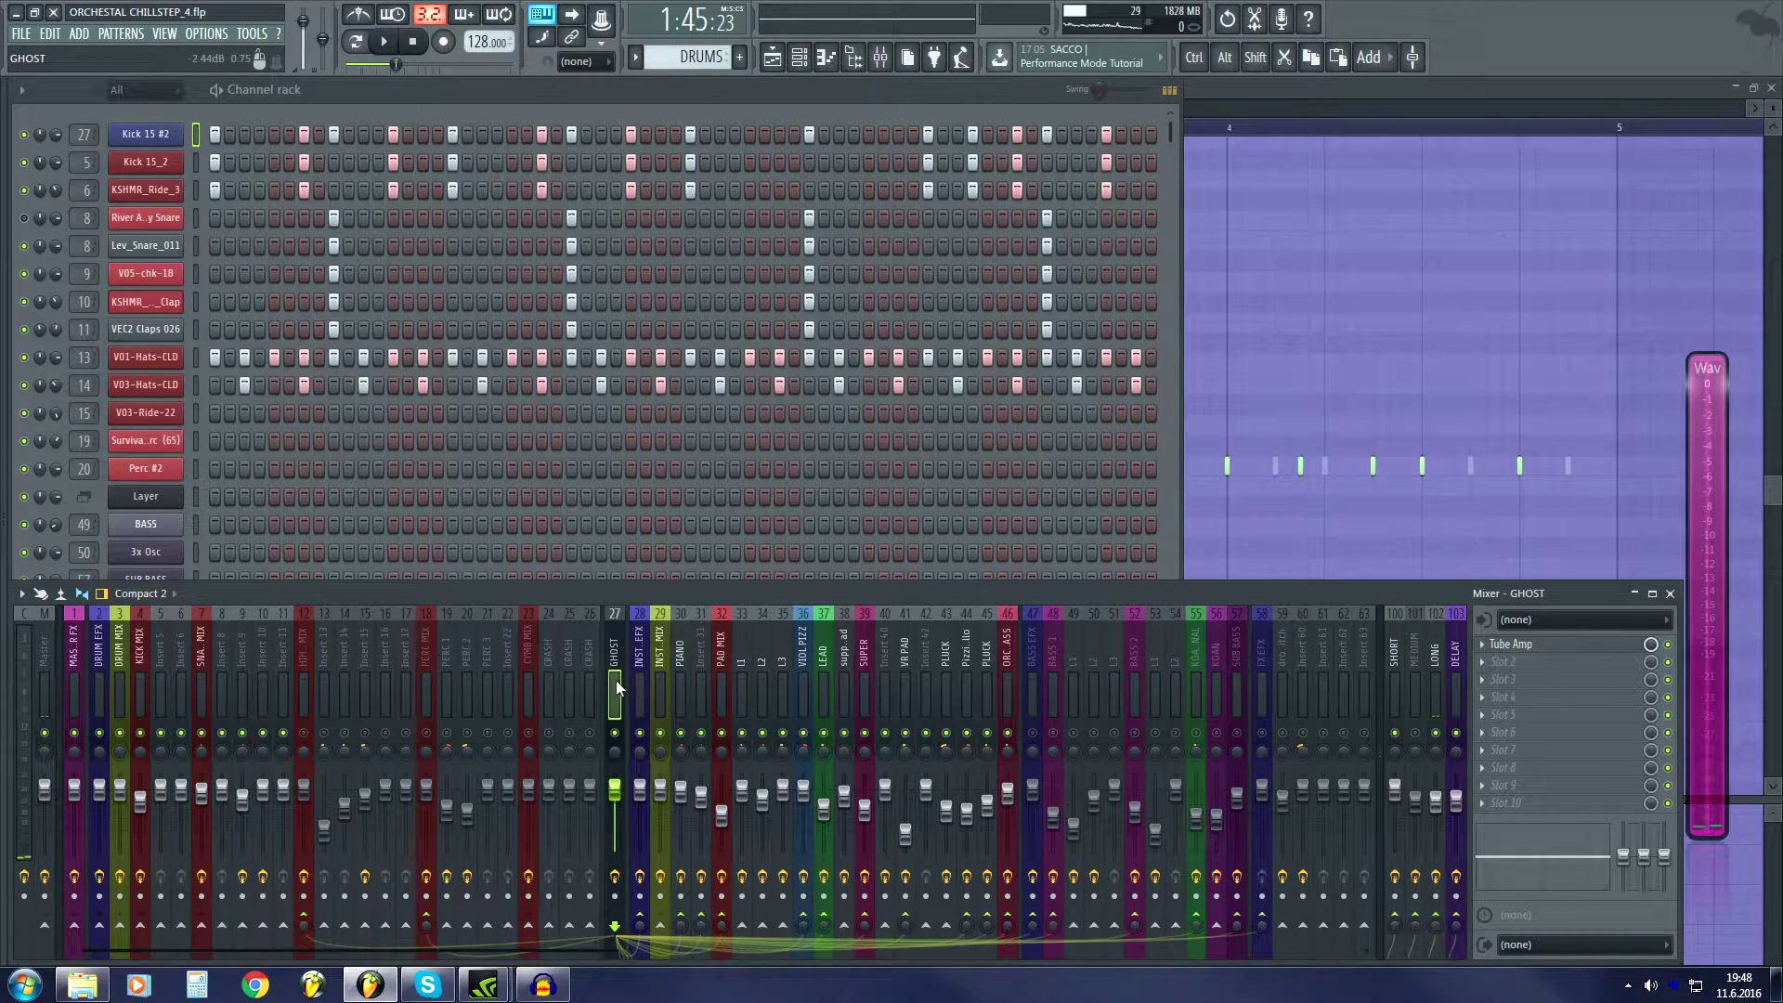
{"action": "key", "text": "space"}
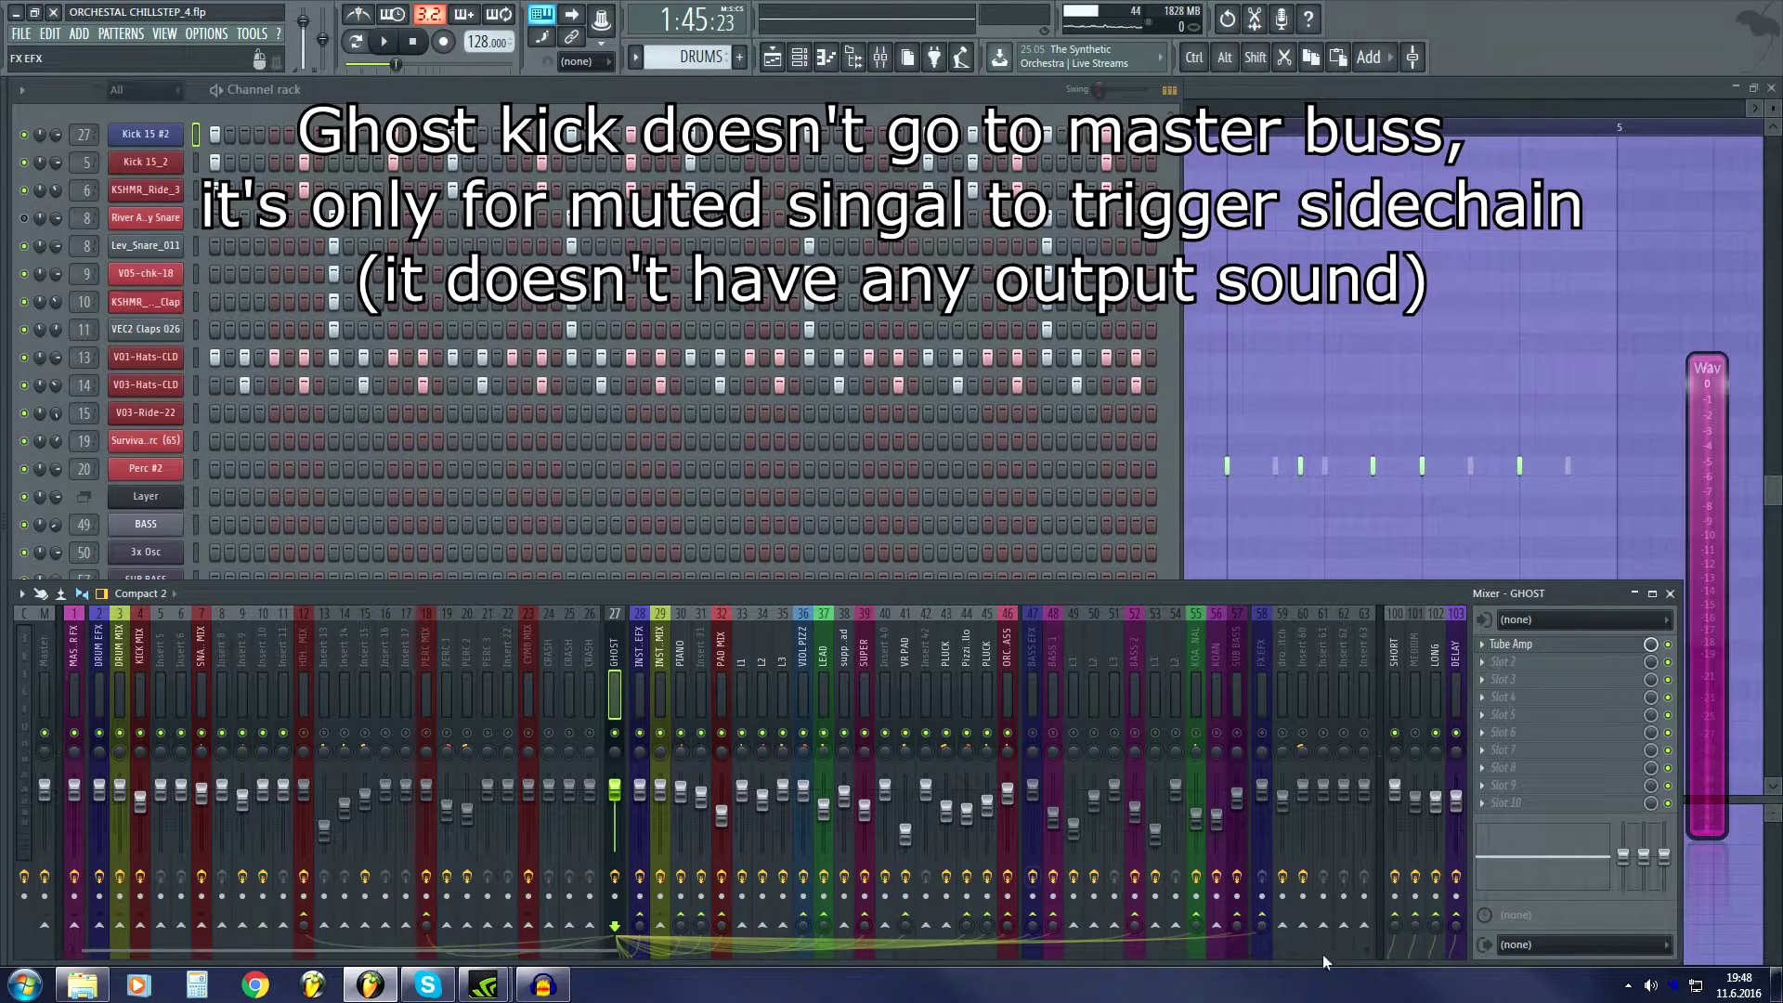
{"action": "right_click", "coordinate": [1437, 918]}
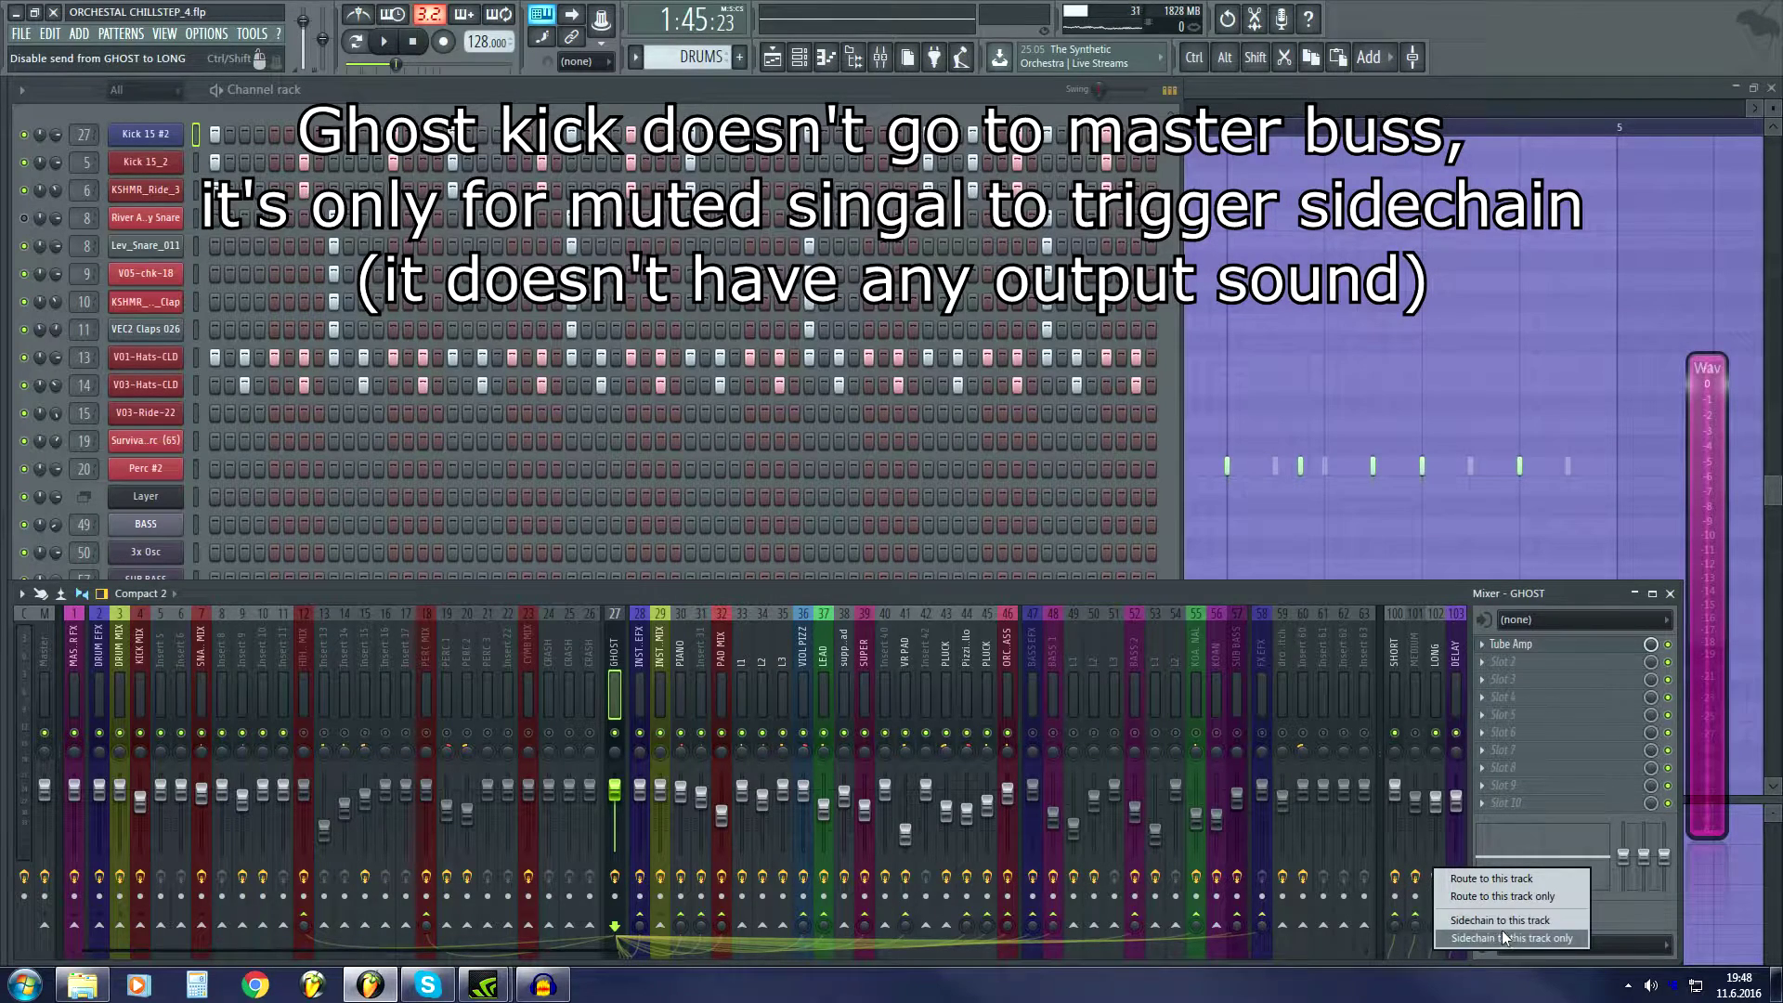
{"action": "left_click", "coordinate": [1435, 670]}
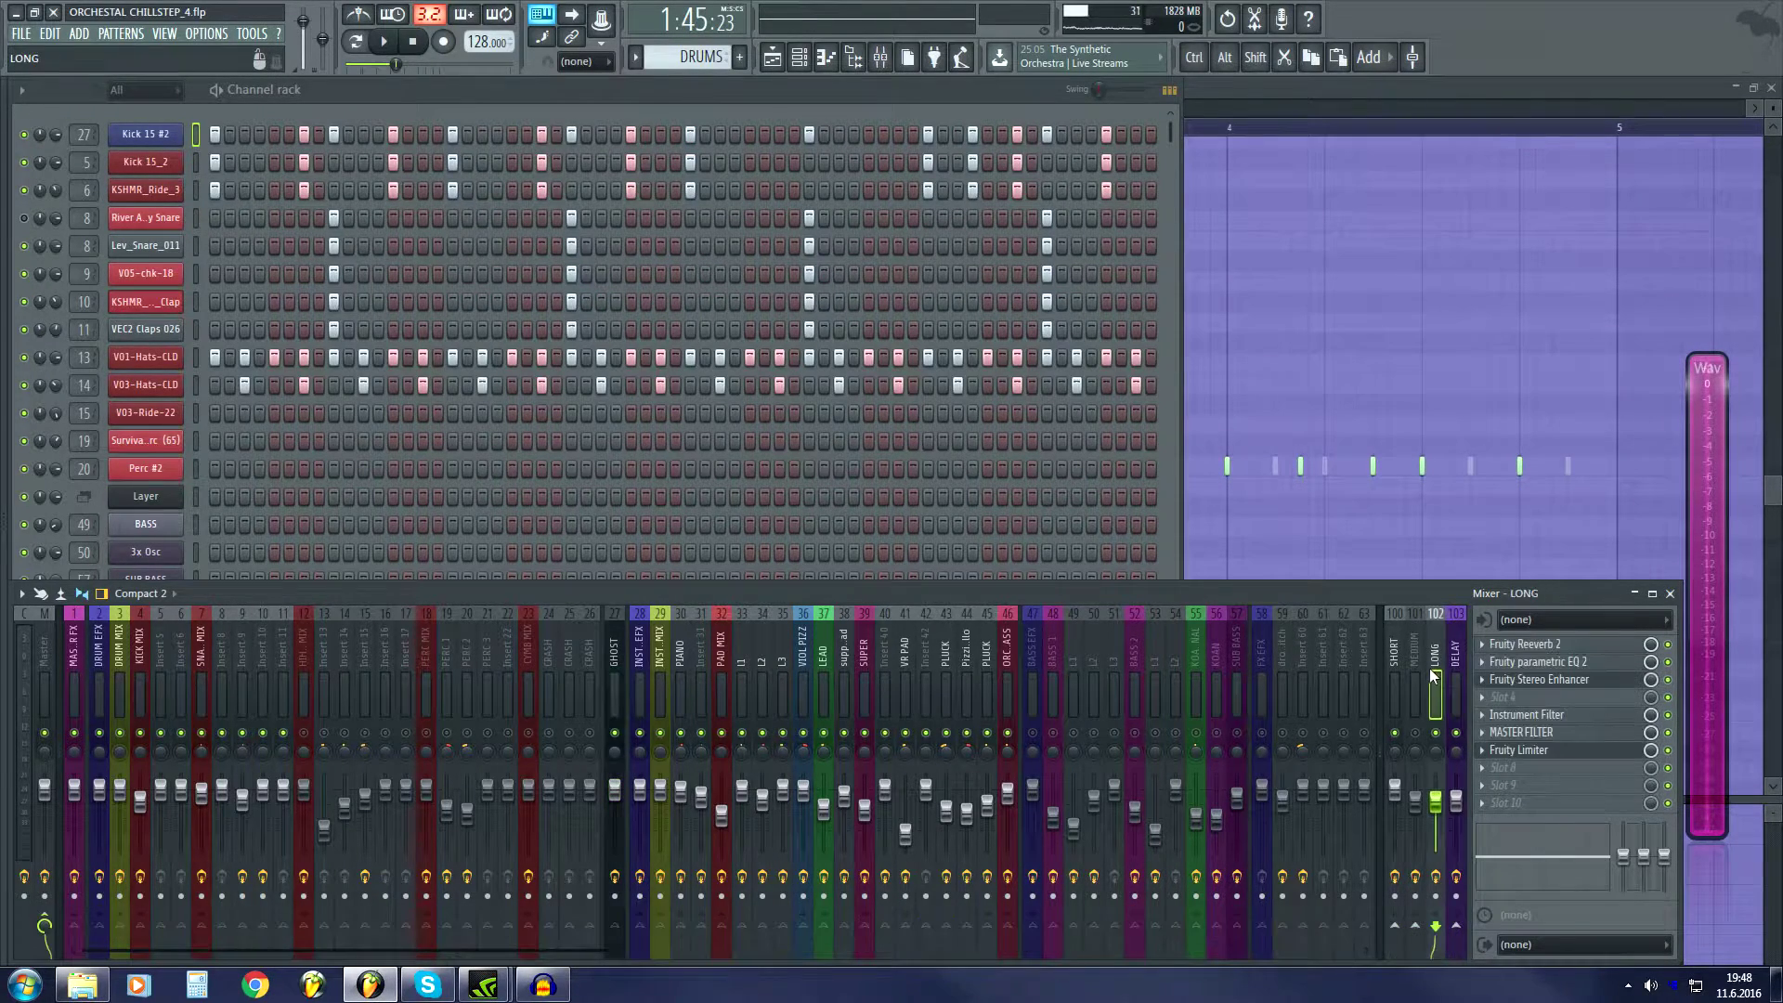
Audition the LONG bus Fruity Limiter's sidechain ducking during playback, then close its window.
{"action": "left_click", "coordinate": [1541, 750]}
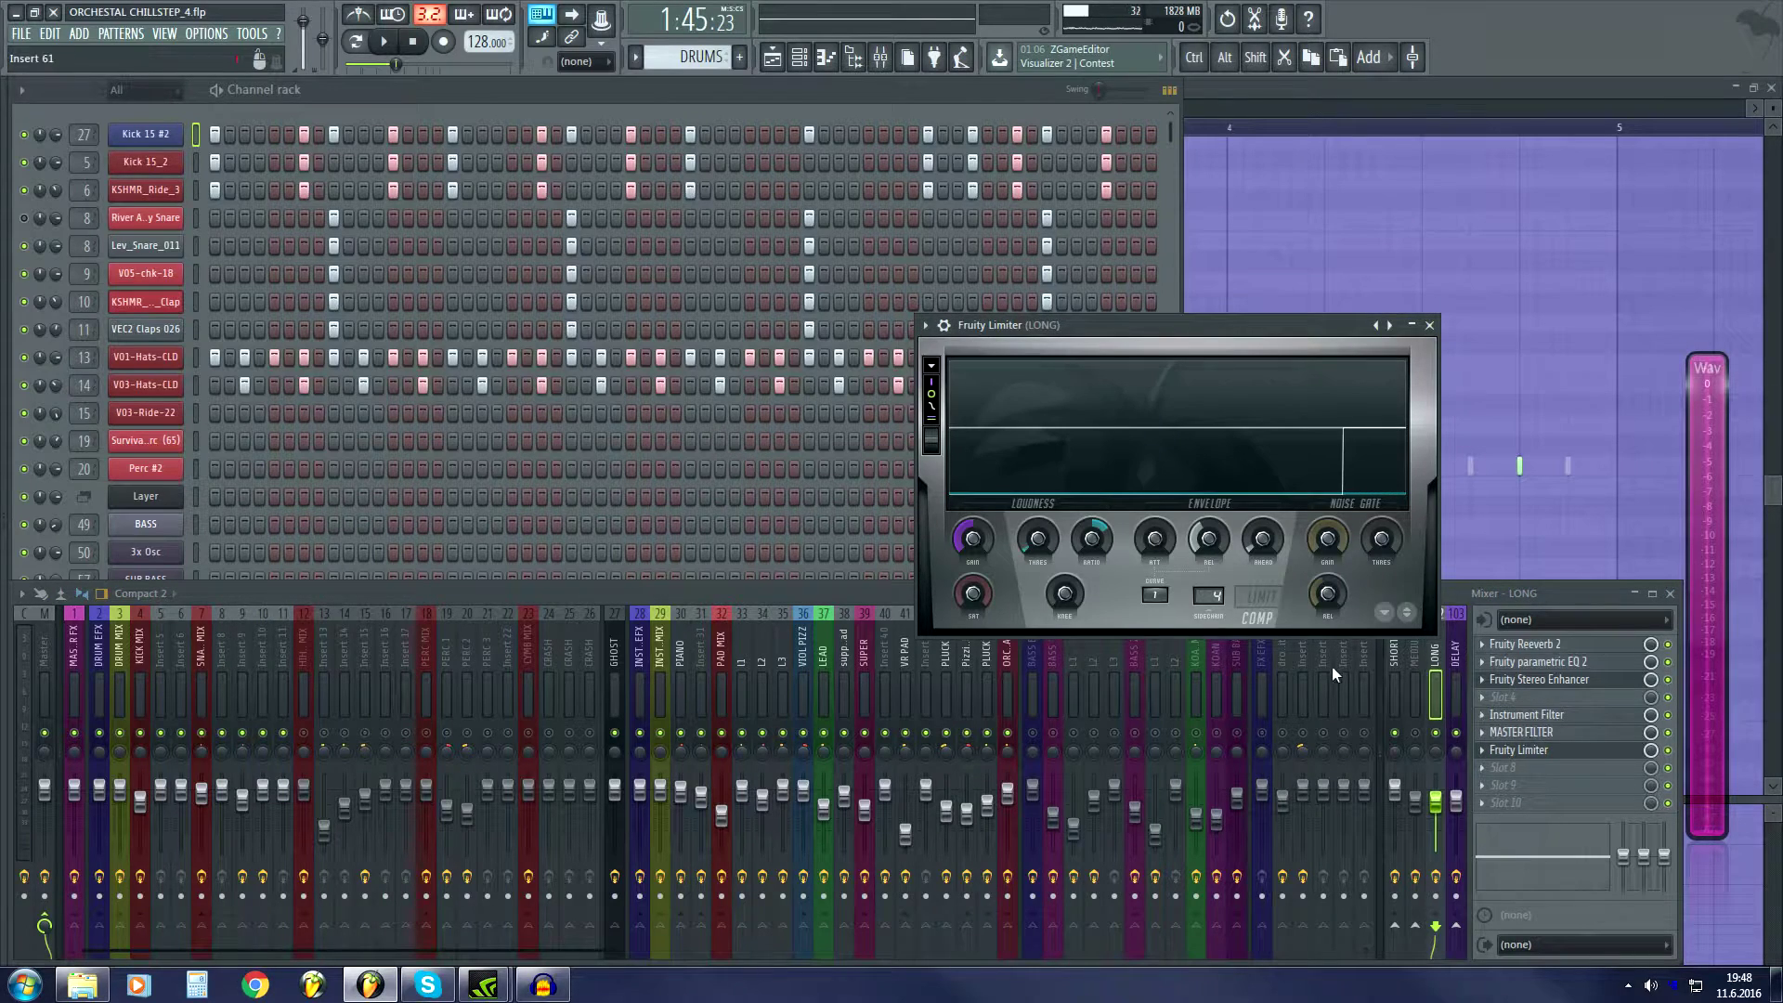
{"action": "key", "text": "space"}
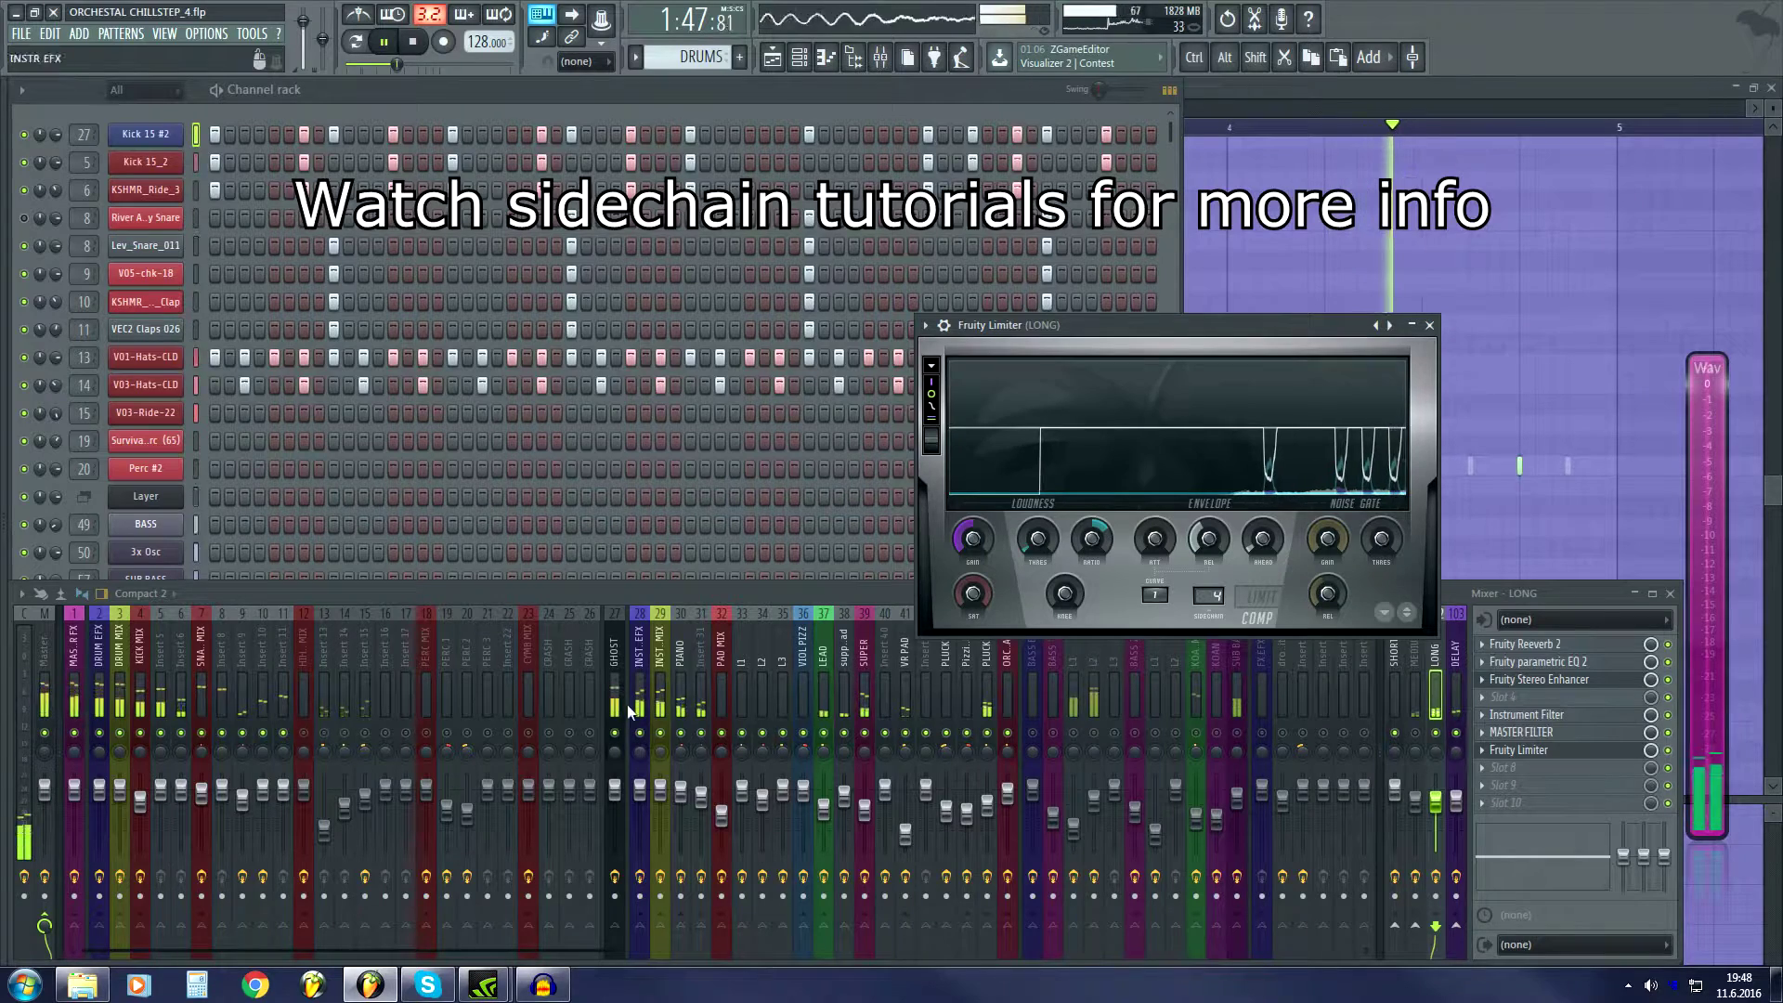
{"action": "key", "text": "space"}
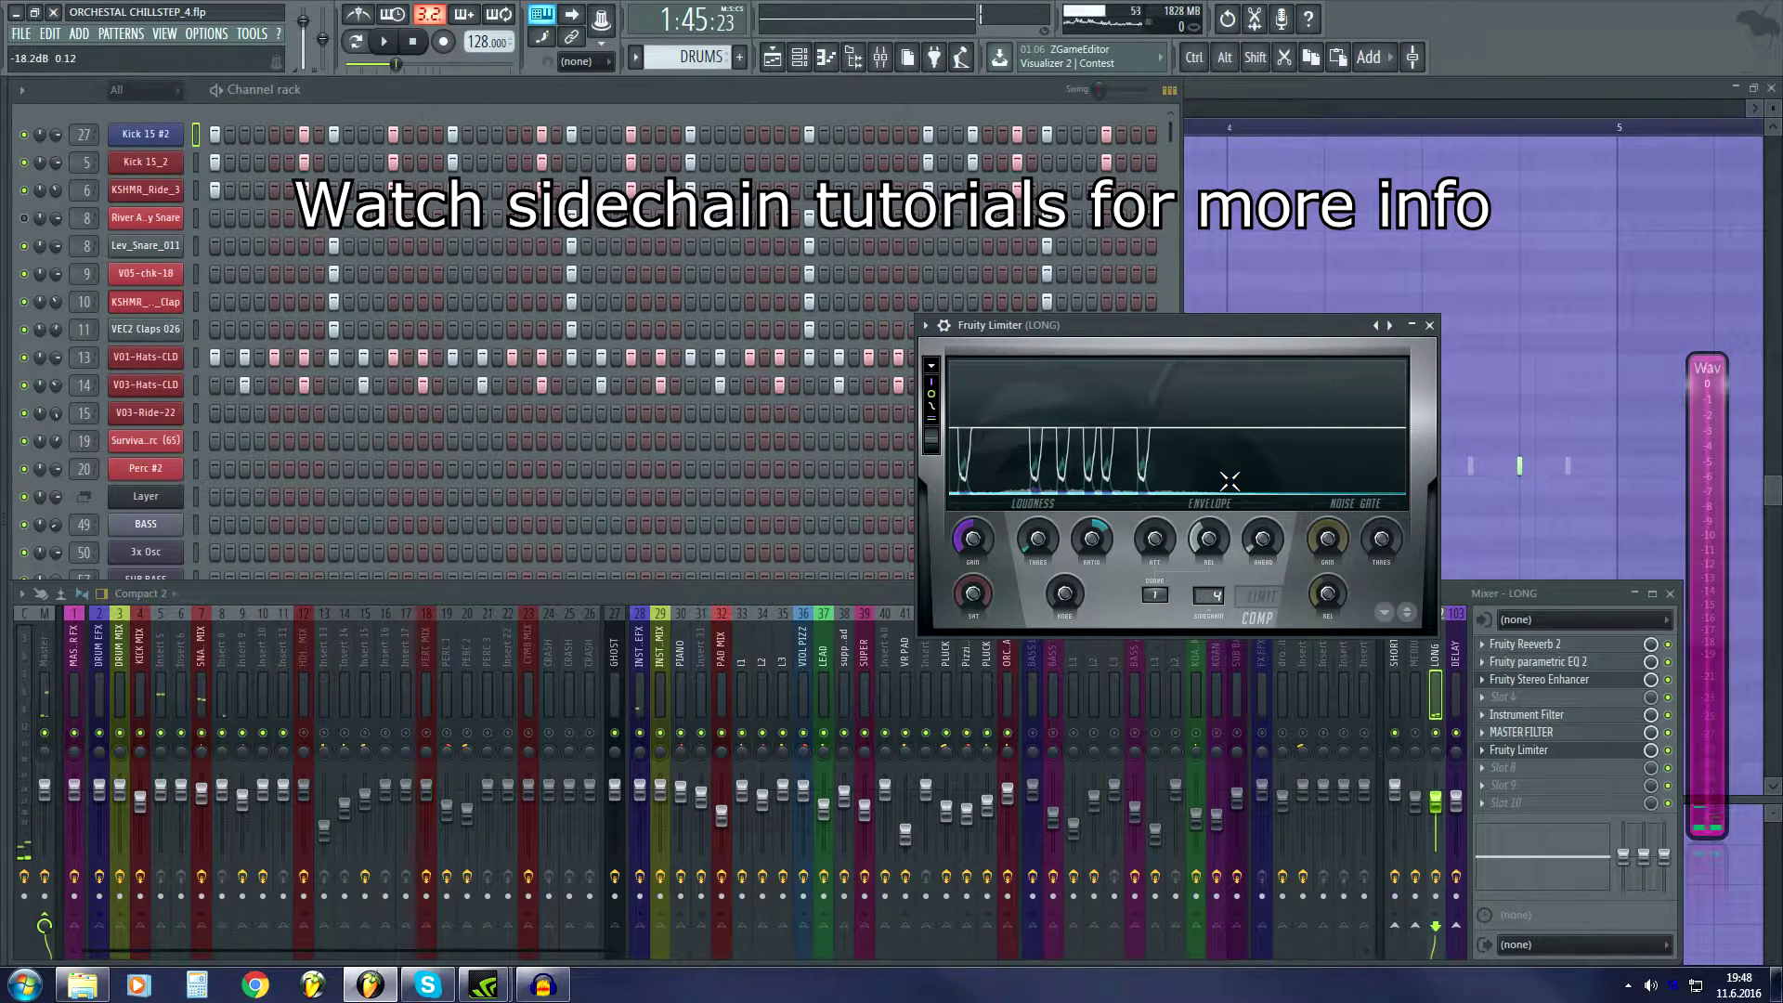
{"action": "left_click_drag", "start_coordinate": [1151, 325], "coordinate": [1099, 372]}
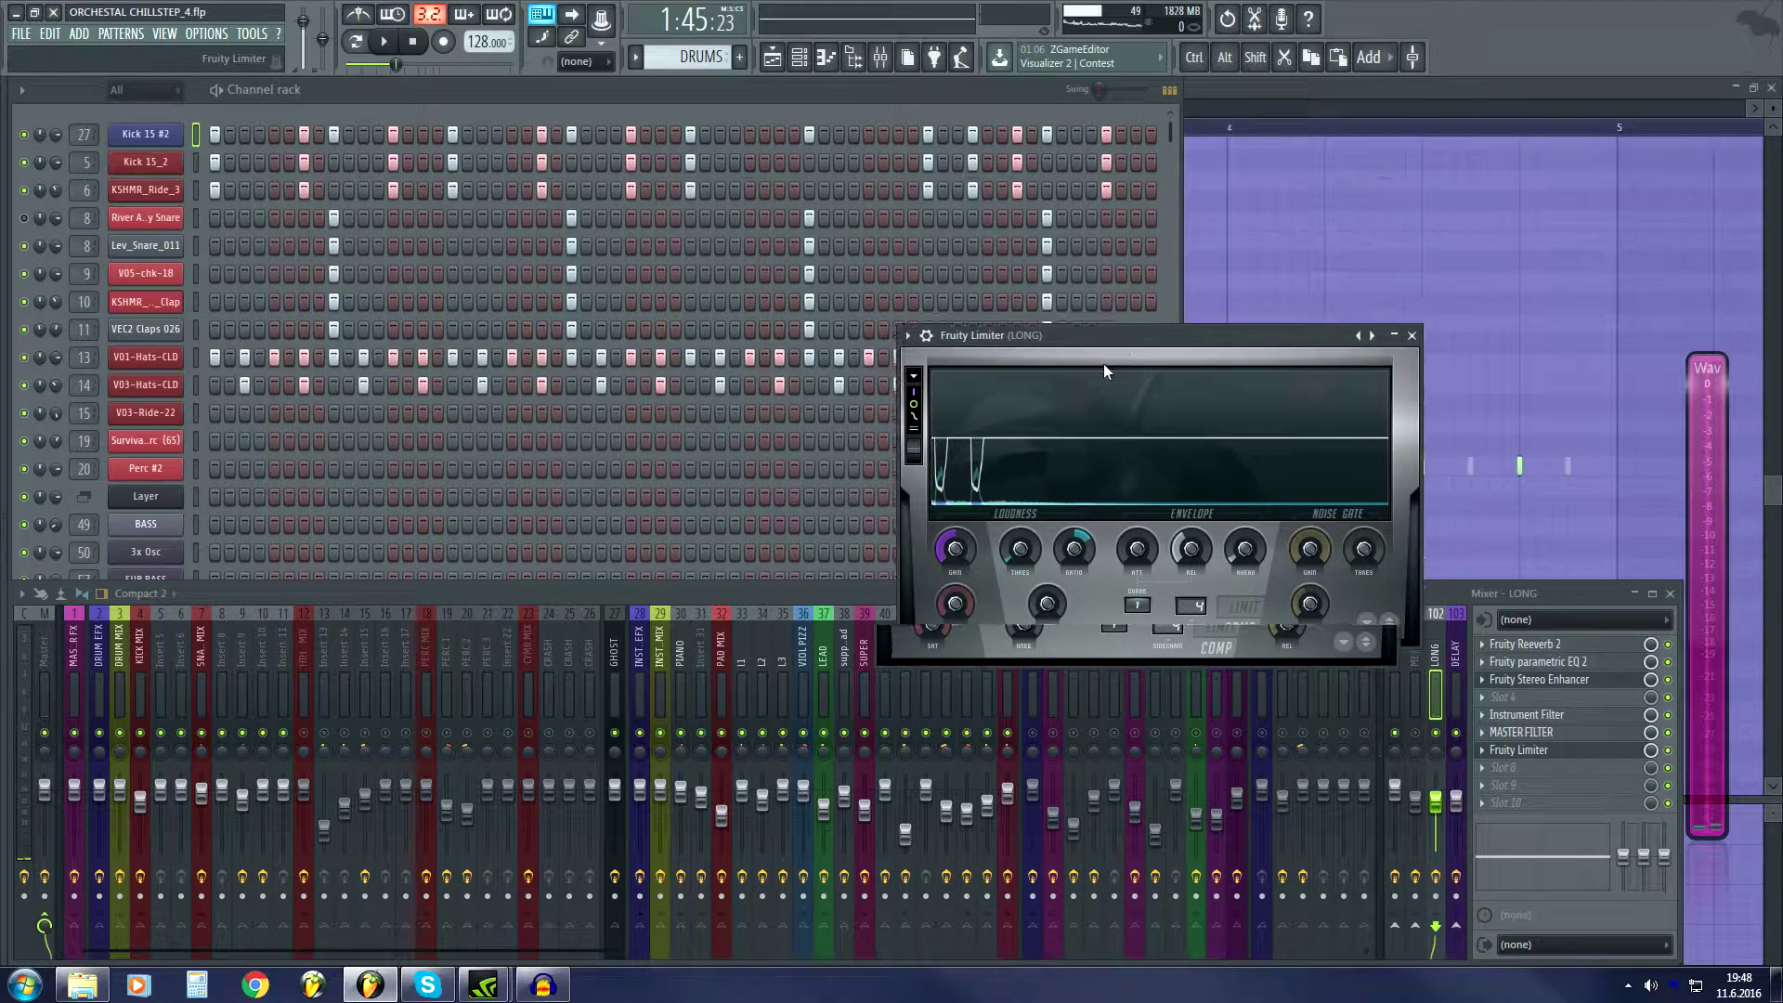
{"action": "left_click", "coordinate": [621, 738]}
{"action": "key", "text": "space"}
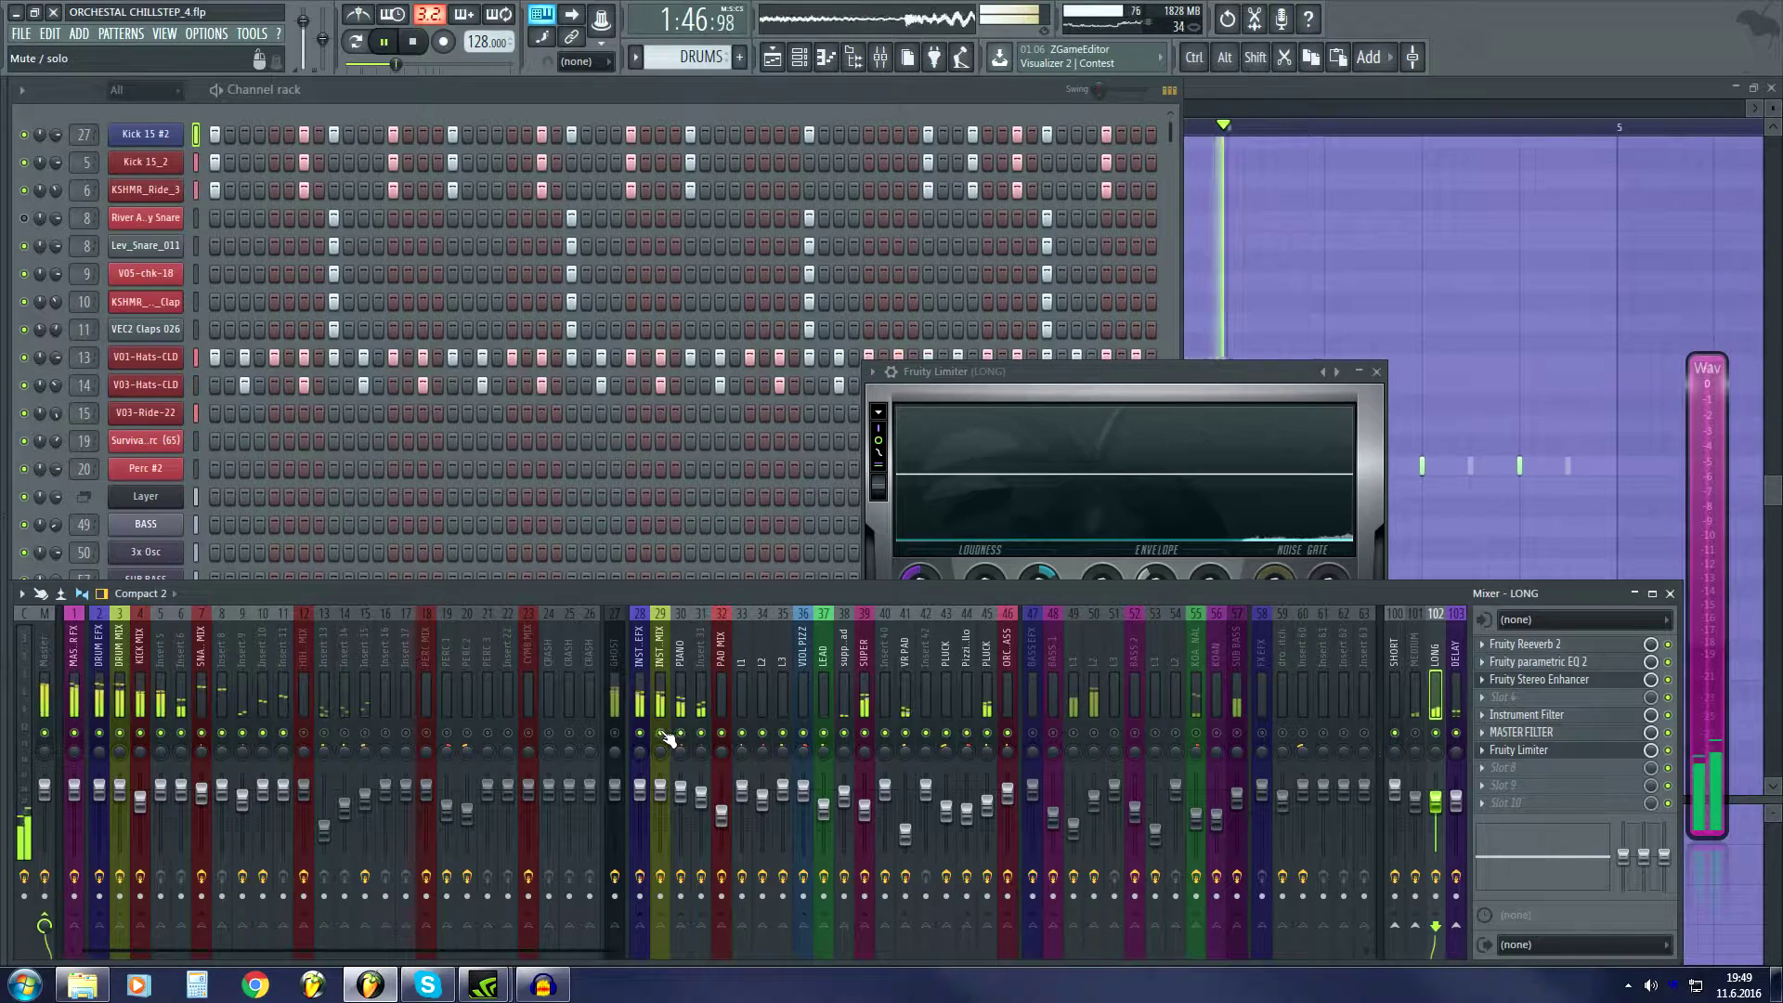
{"action": "left_click_drag", "start_coordinate": [1176, 370], "coordinate": [1150, 363]}
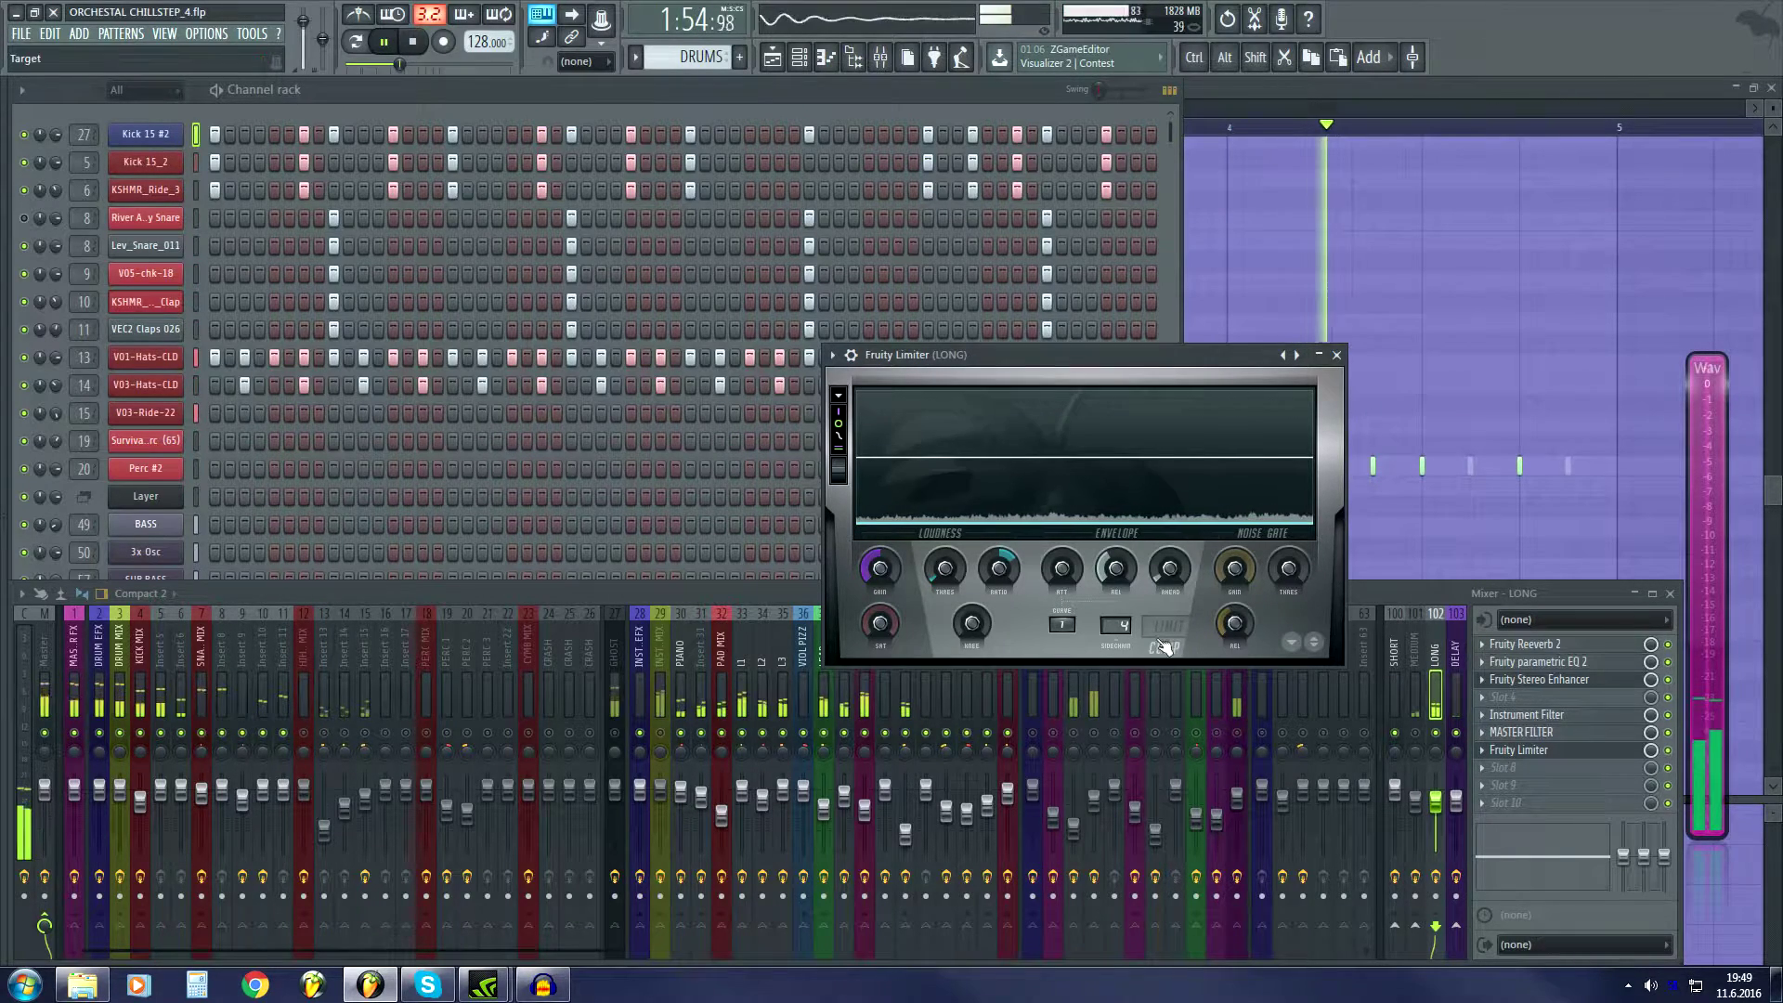
{"action": "left_click", "coordinate": [577, 729]}
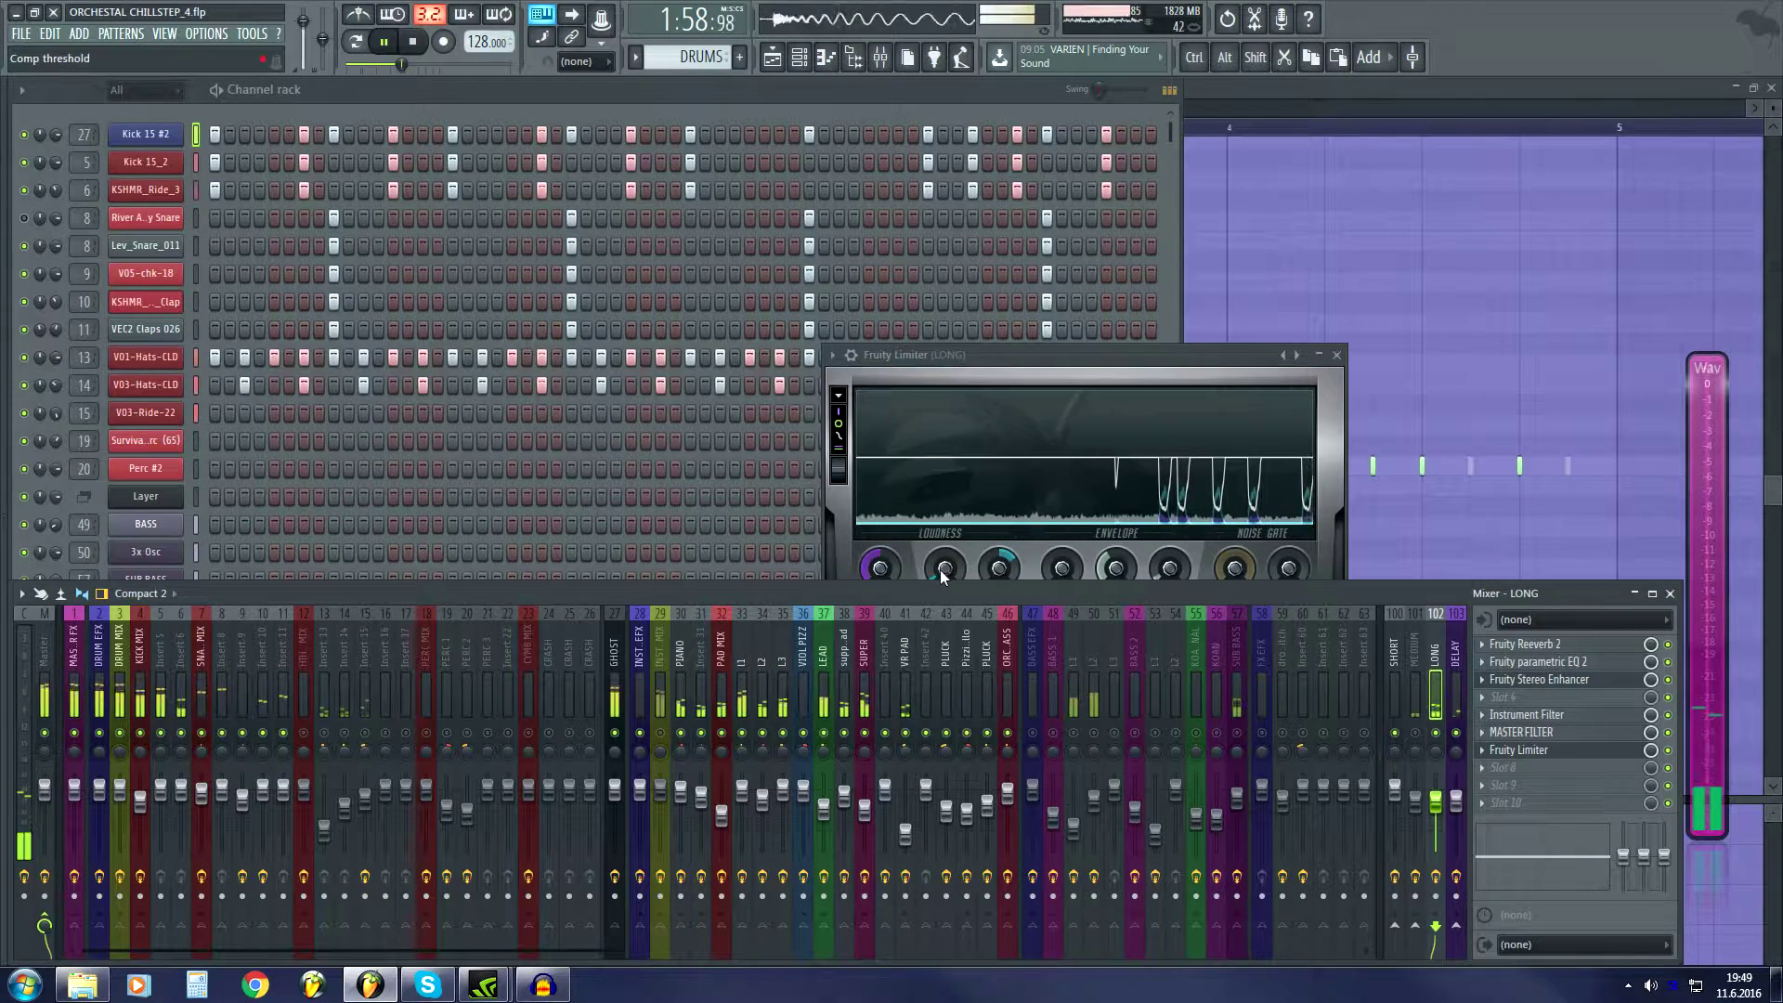
{"action": "left_click", "coordinate": [1049, 374]}
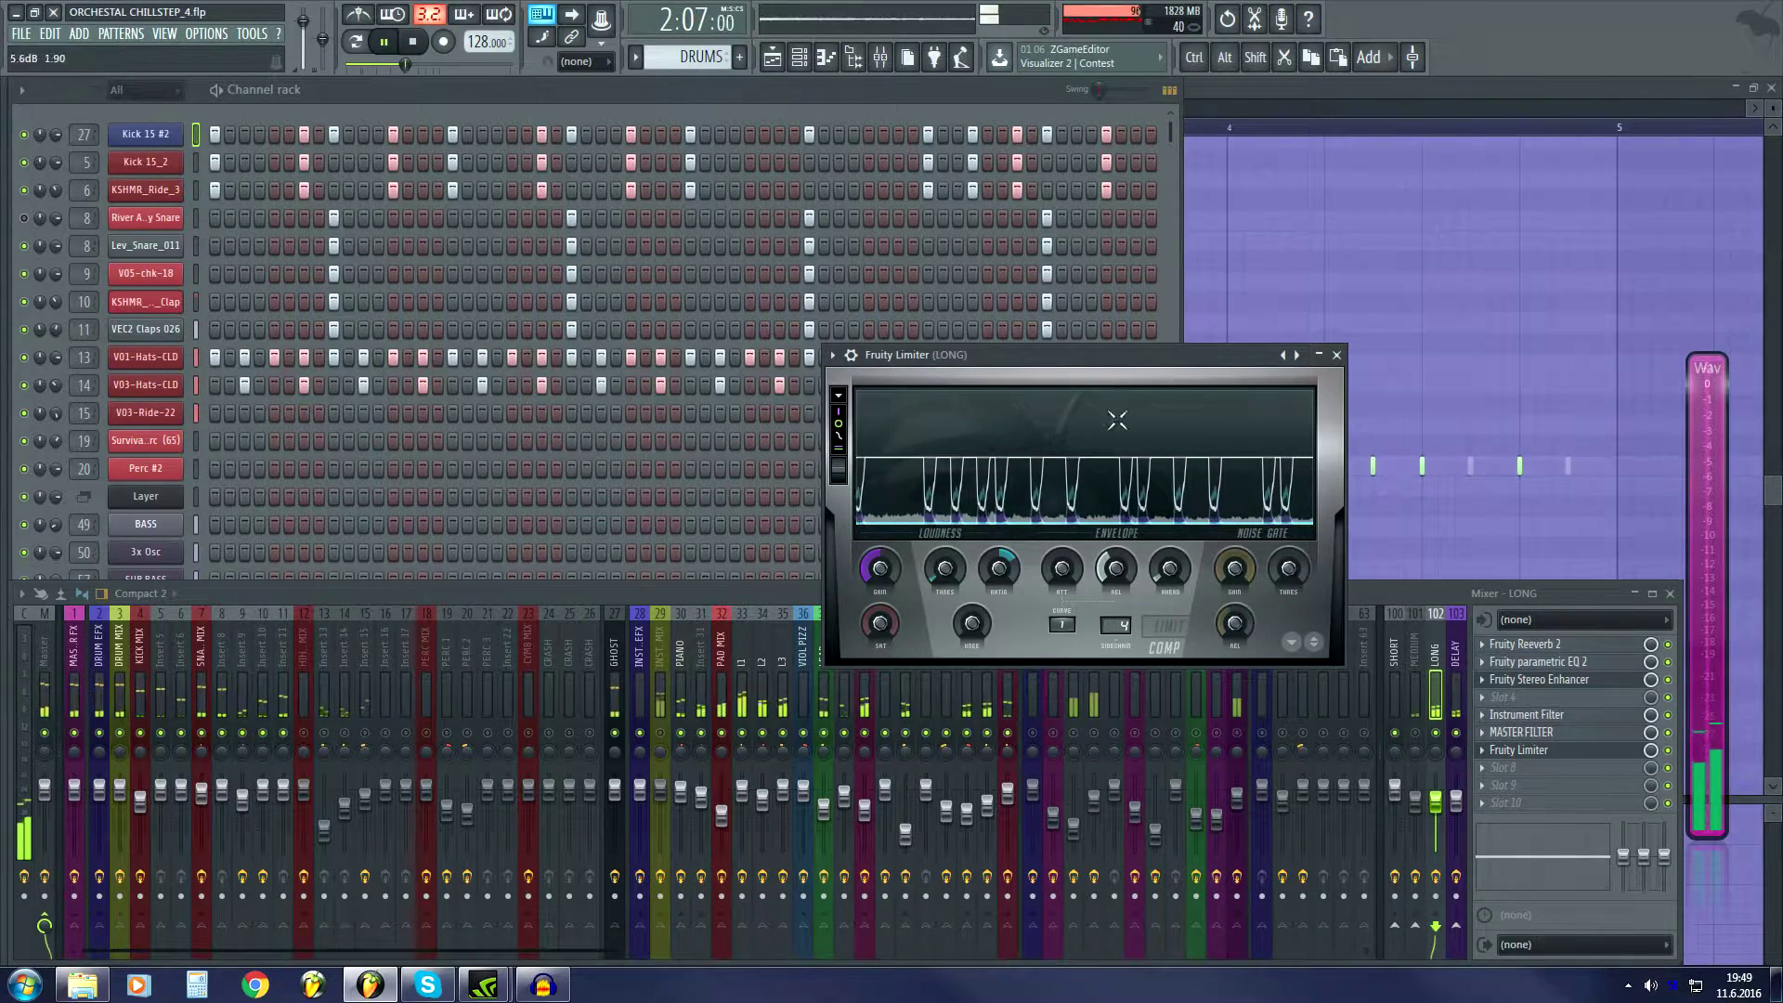
{"action": "left_click_drag", "start_coordinate": [1132, 355], "coordinate": [1107, 370]}
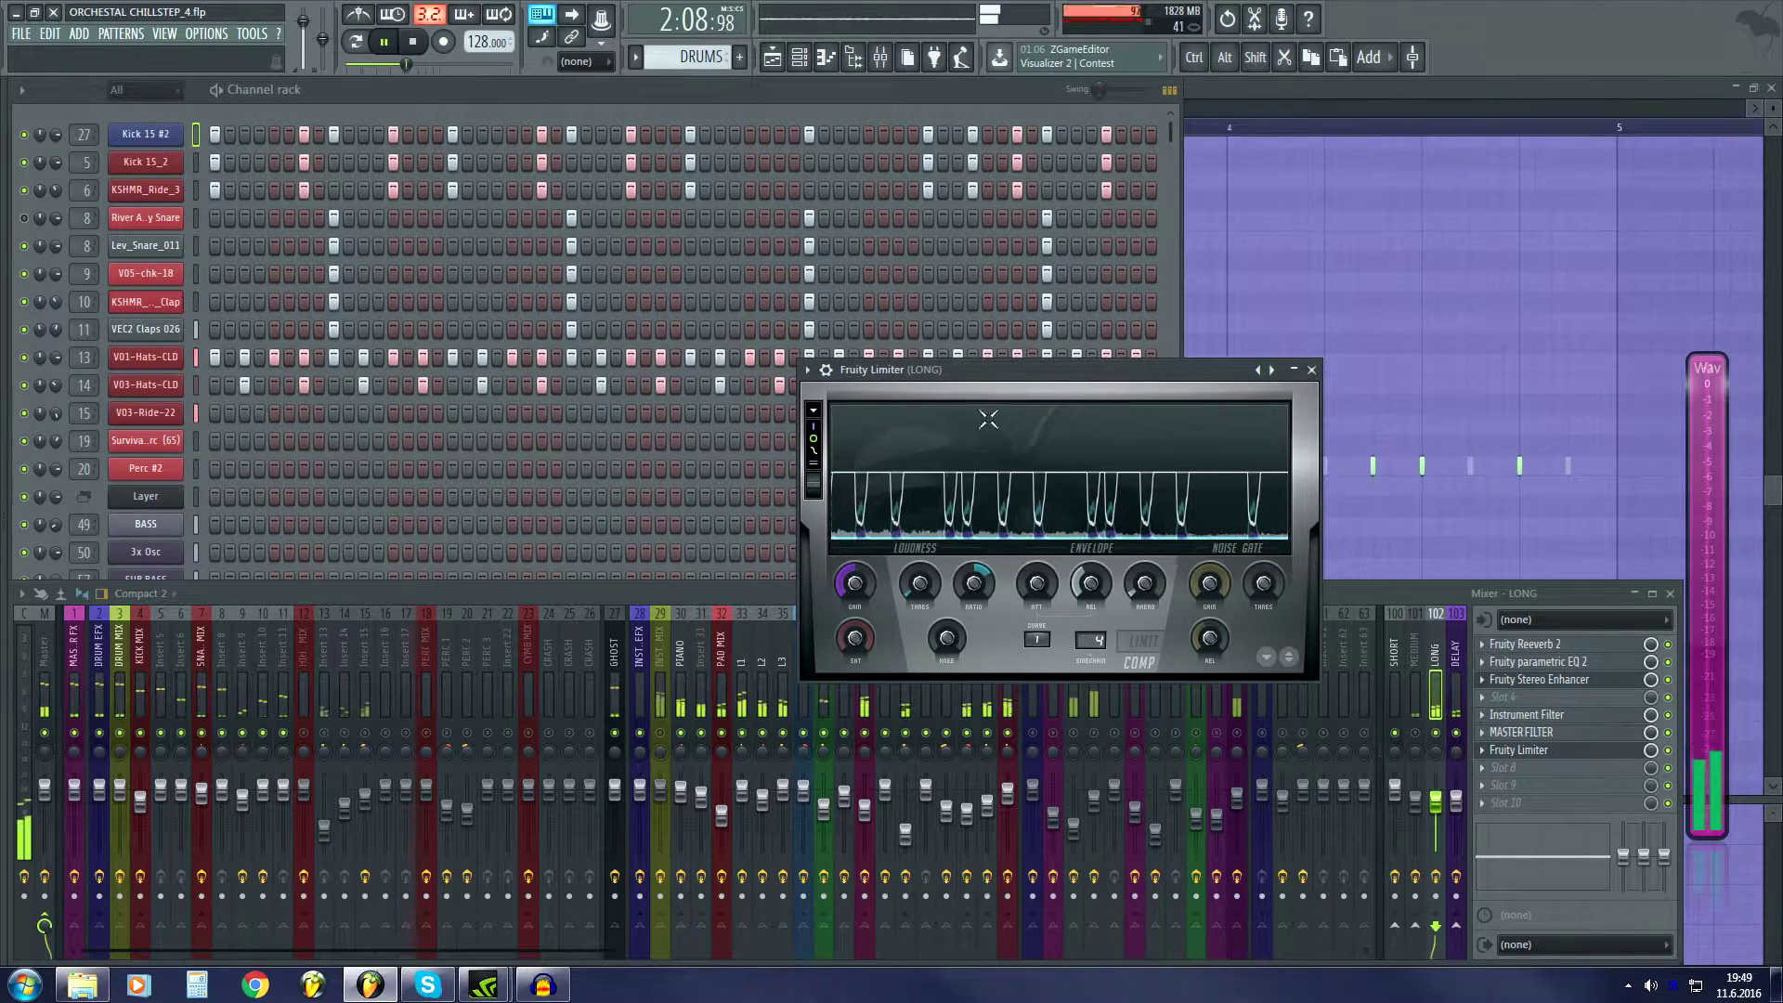
{"action": "key", "text": "space"}
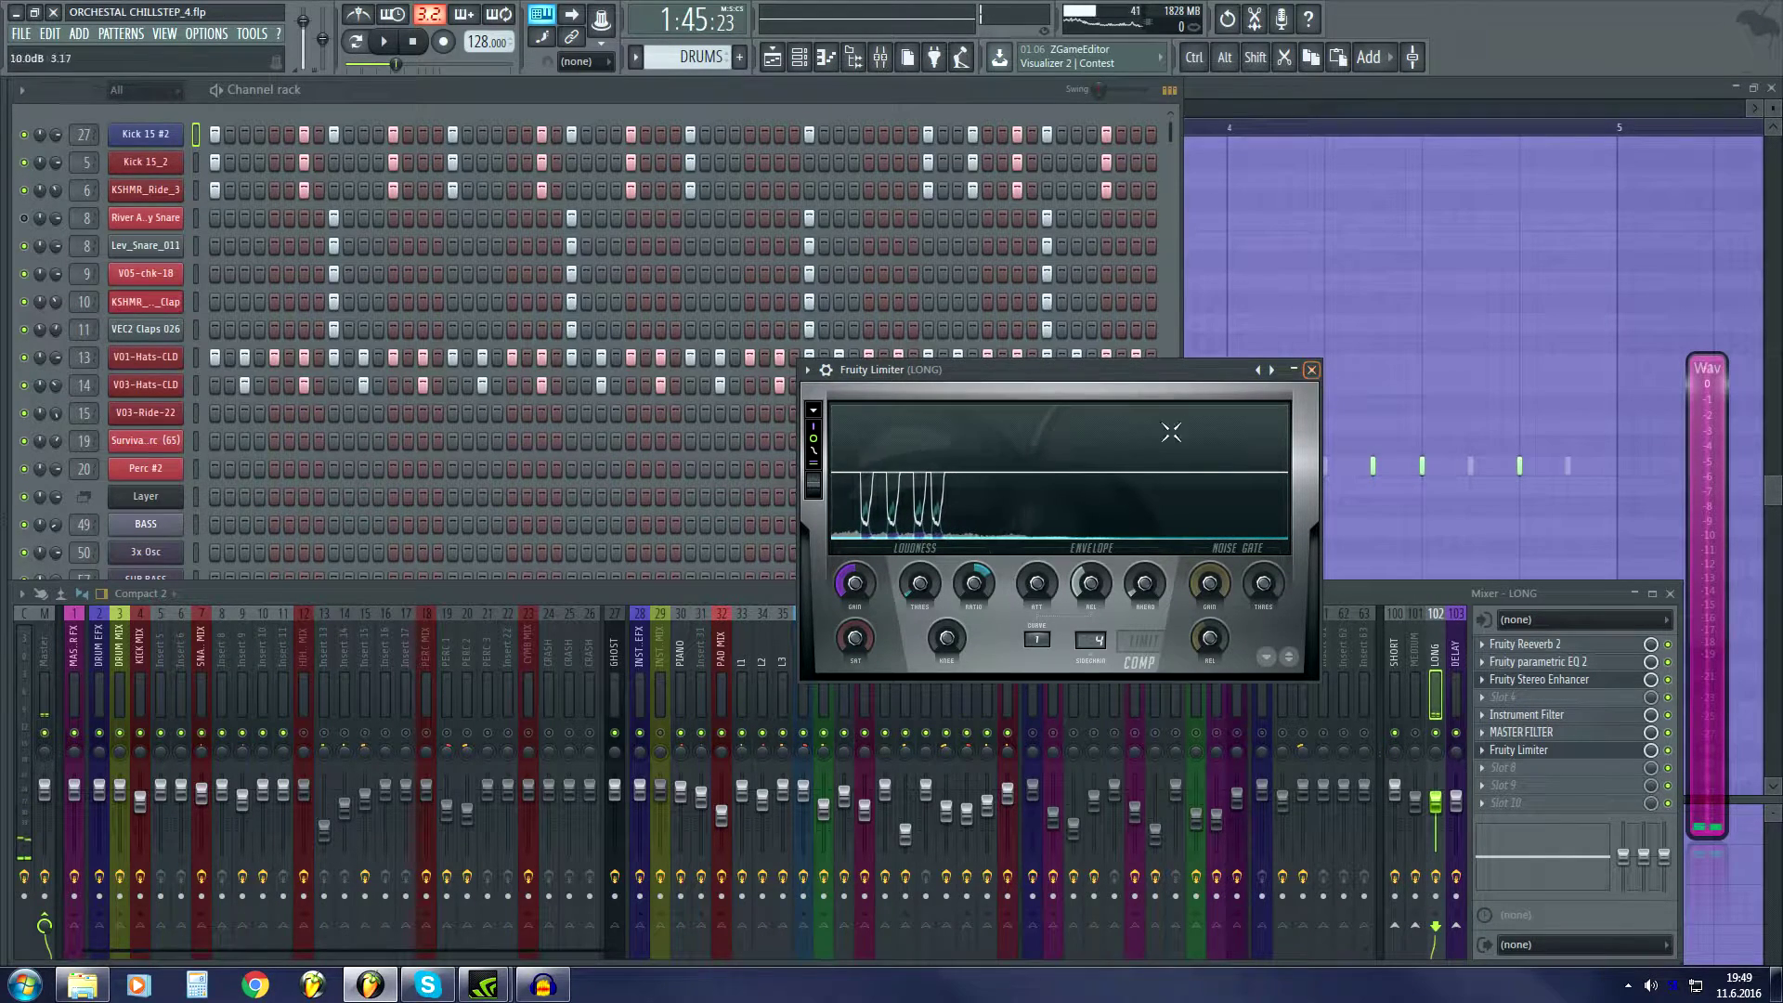
{"action": "left_click", "coordinate": [1312, 370]}
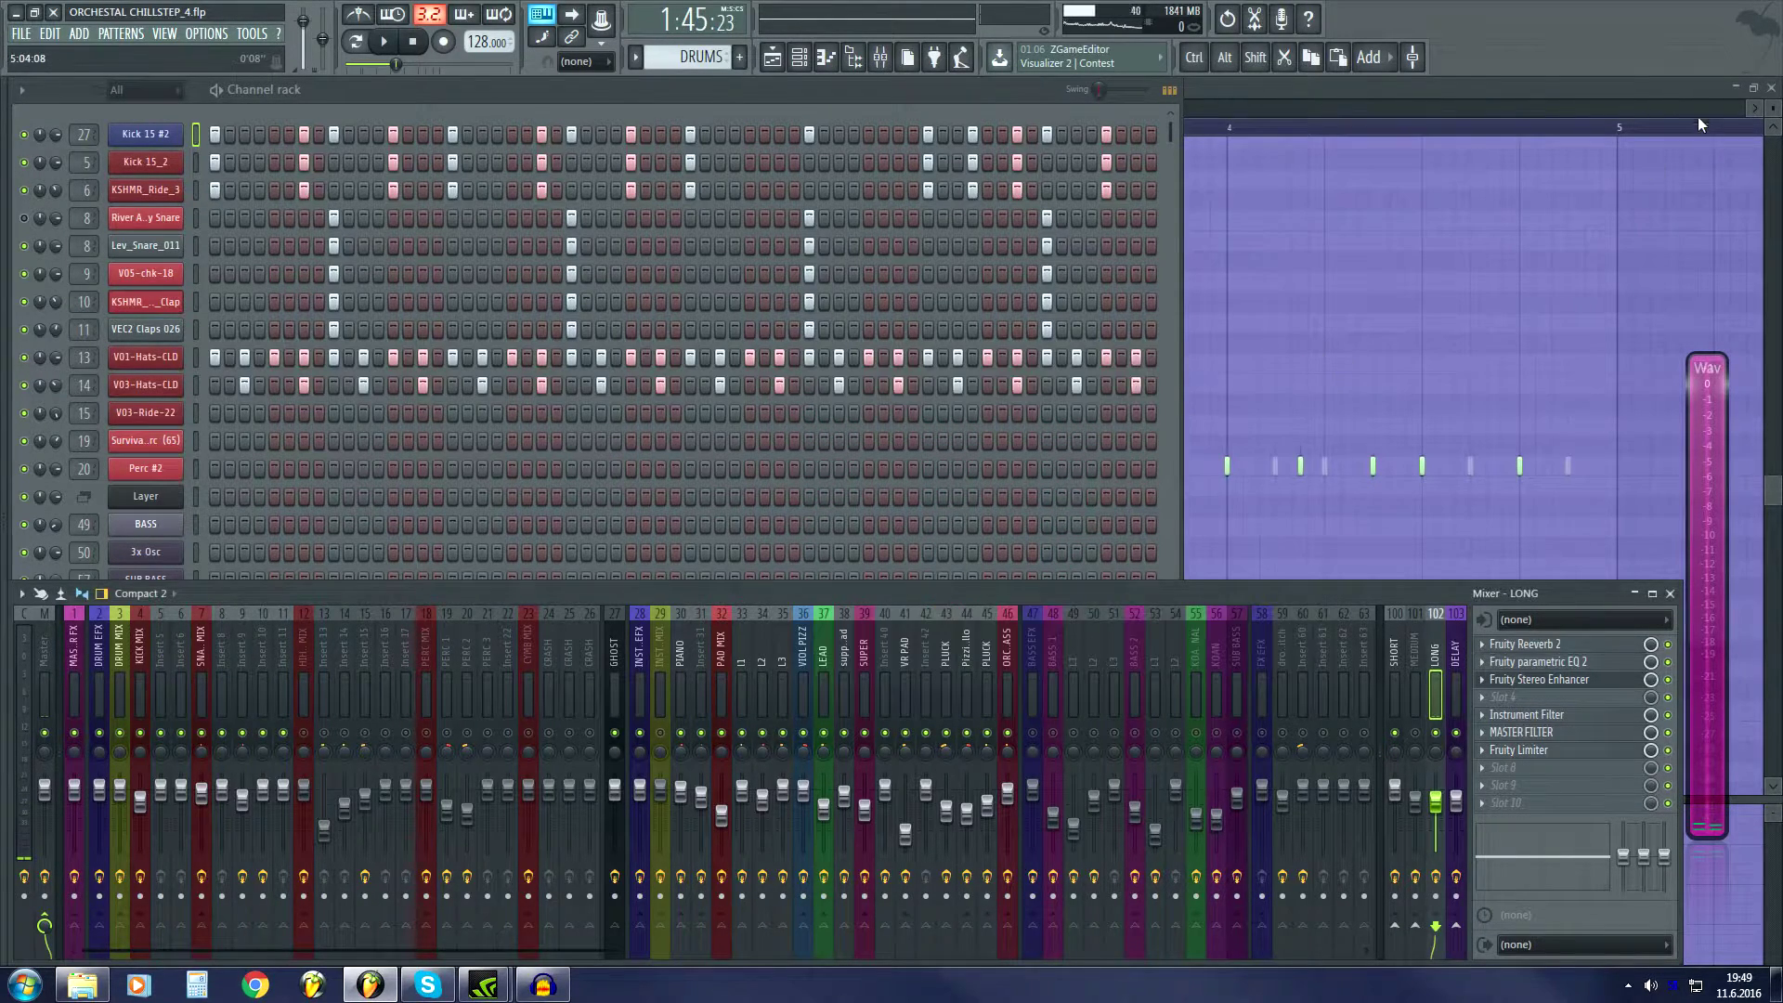
Close the piano roll and bring up the song playlist with the mixer over it.
{"action": "left_click", "coordinate": [1754, 88]}
{"action": "left_click", "coordinate": [1583, 194]}
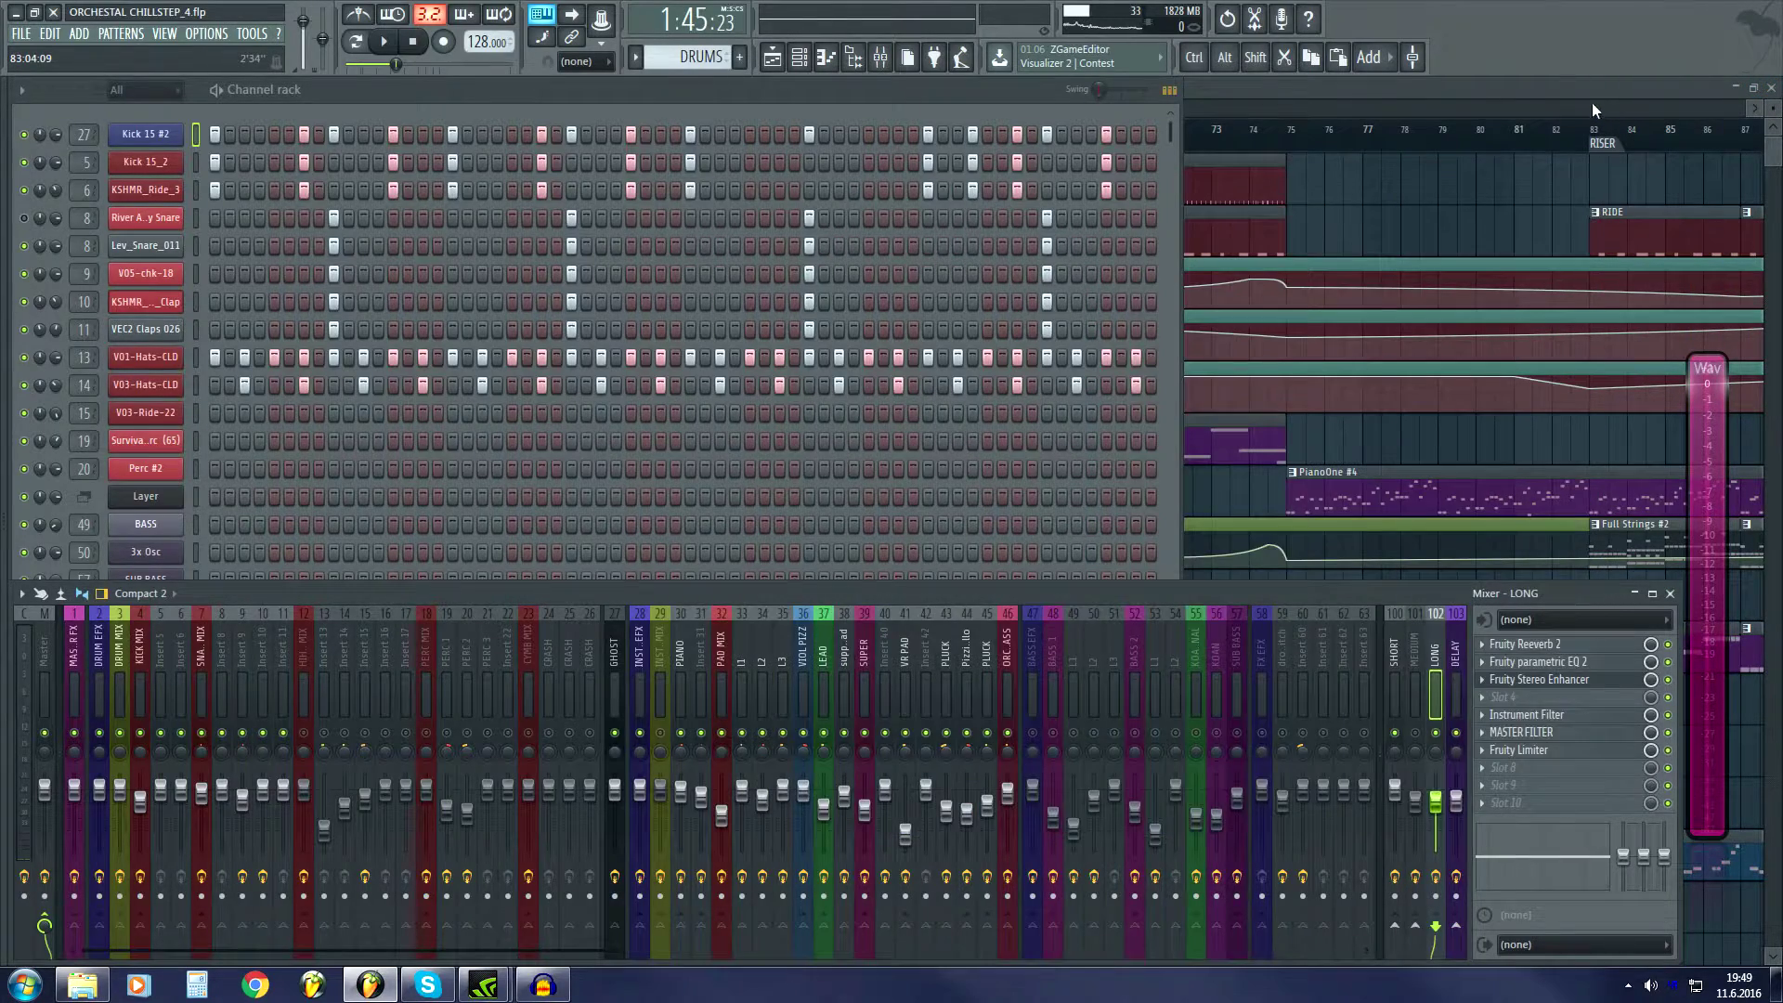
{"action": "left_click", "coordinate": [1592, 102]}
{"action": "key", "text": "F9"}
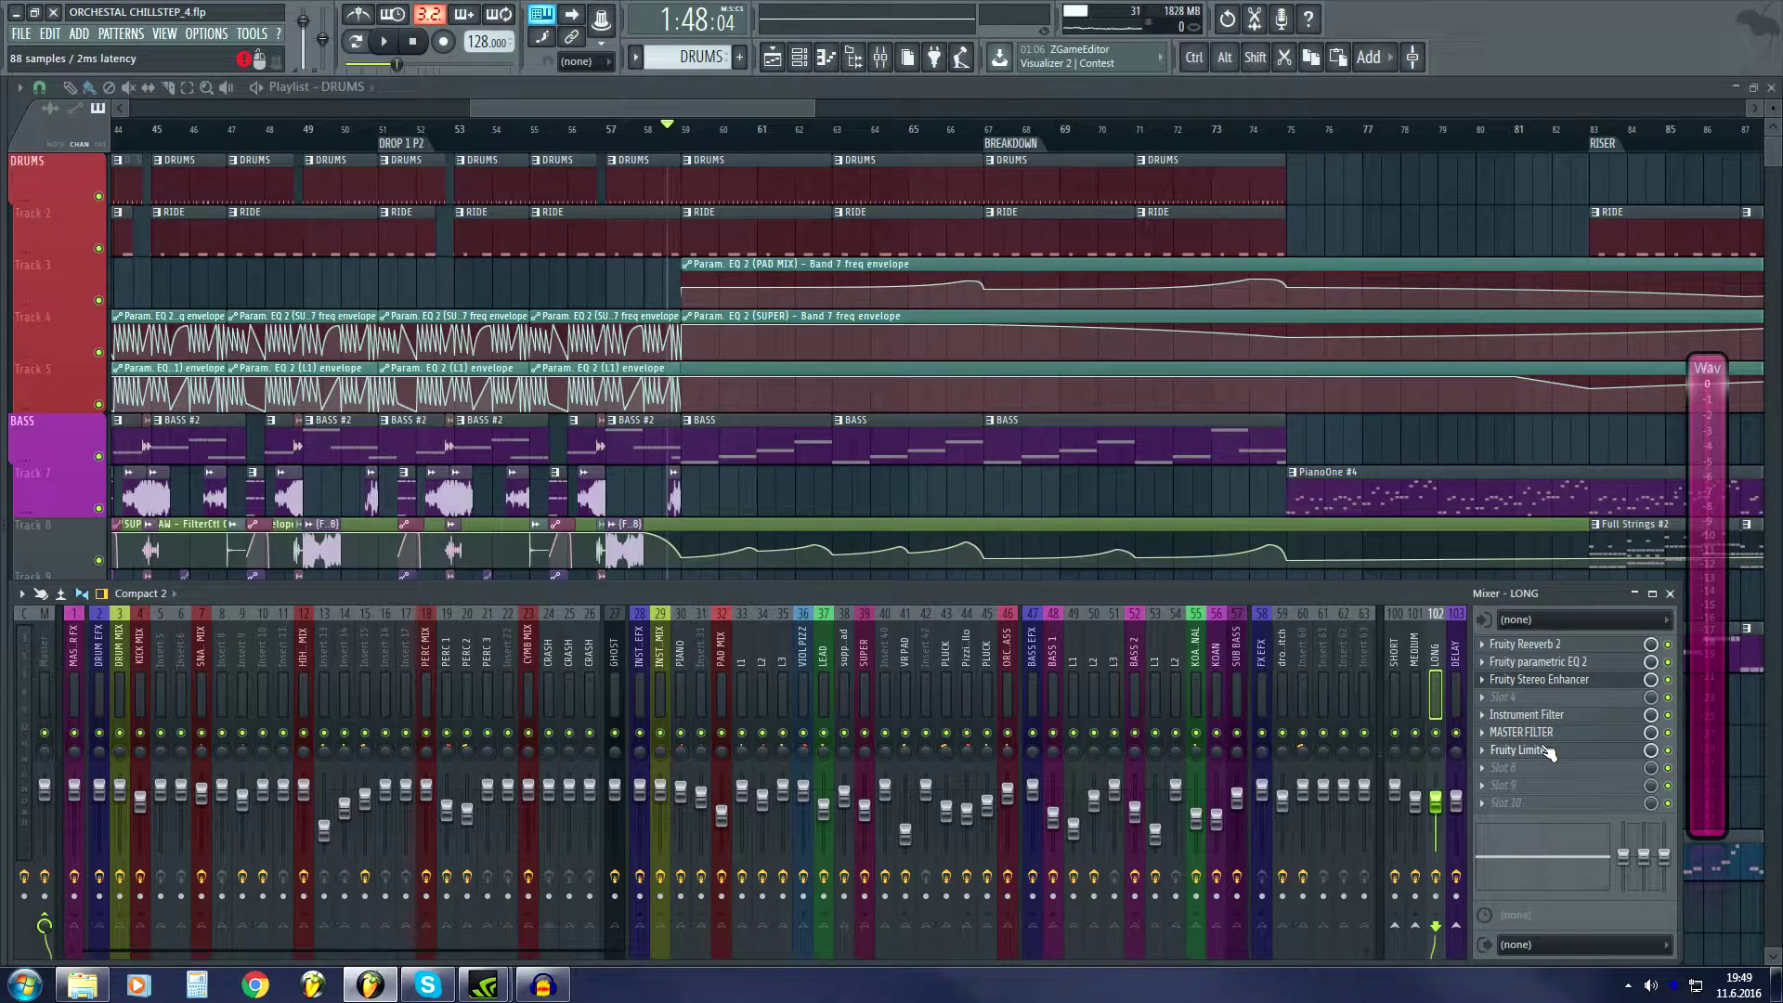
Reopen the LONG limiter for another brief listen, then scroll through the song playlist.
{"action": "left_click", "coordinate": [1523, 751]}
{"action": "key", "text": "space"}
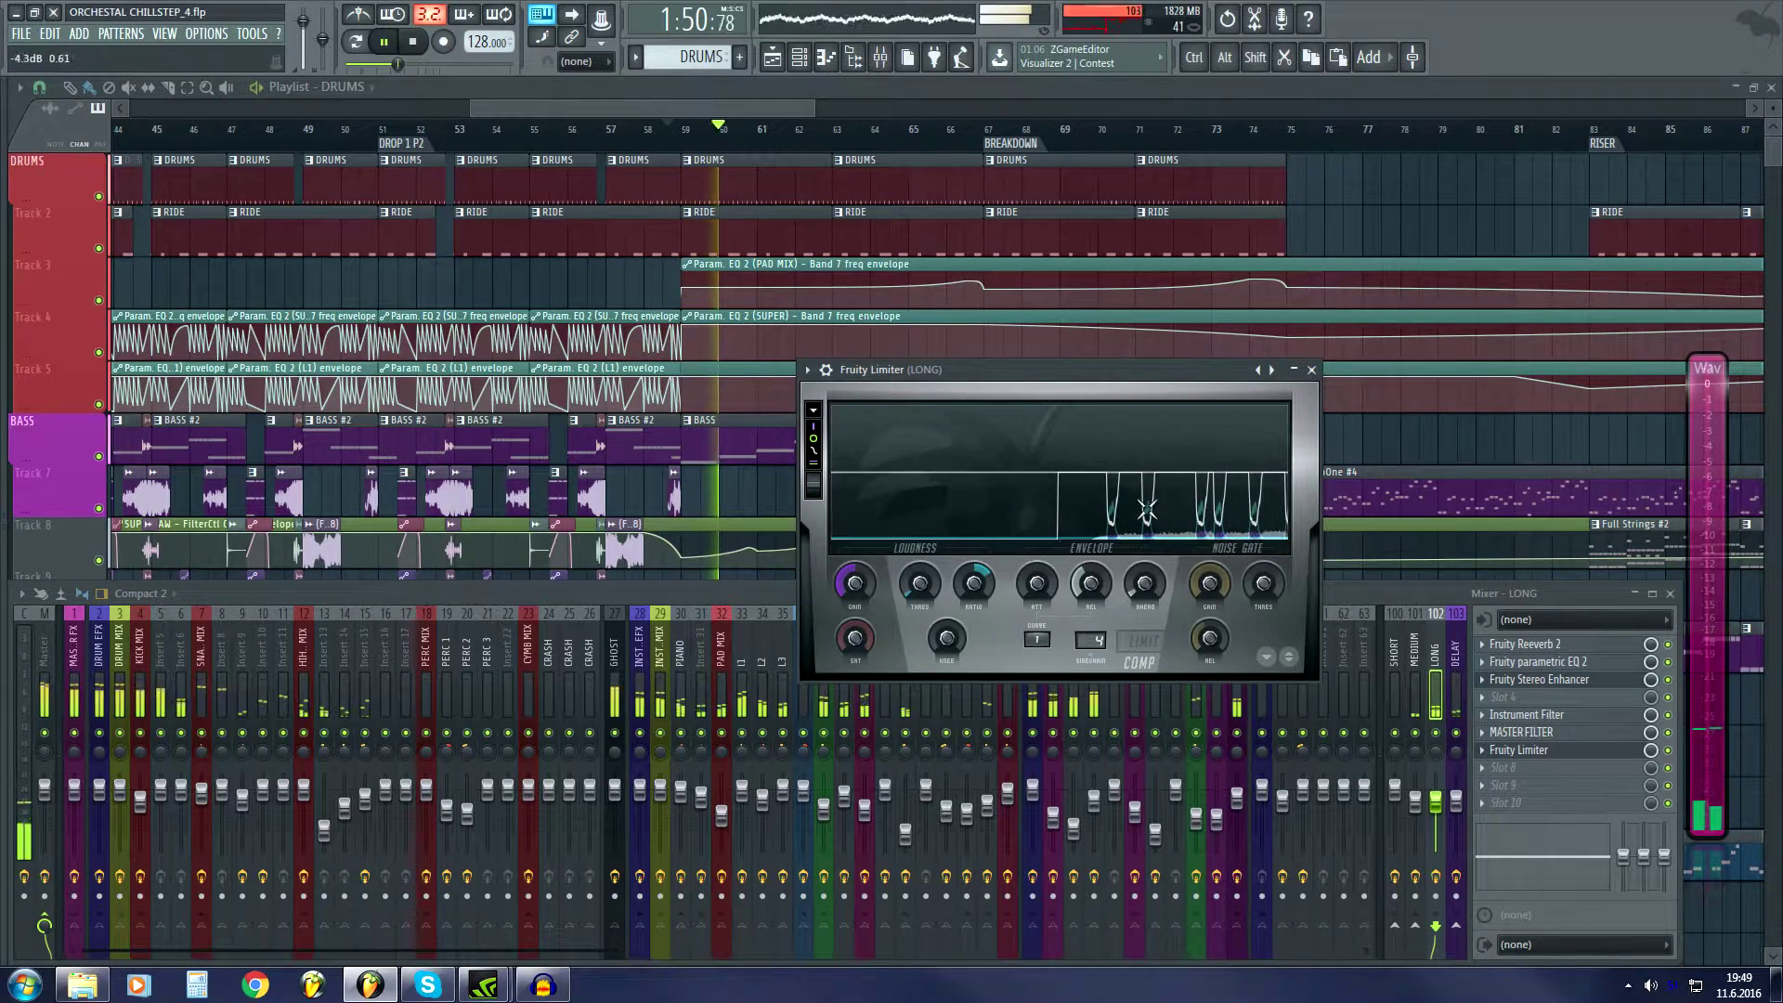
{"action": "key", "text": "space"}
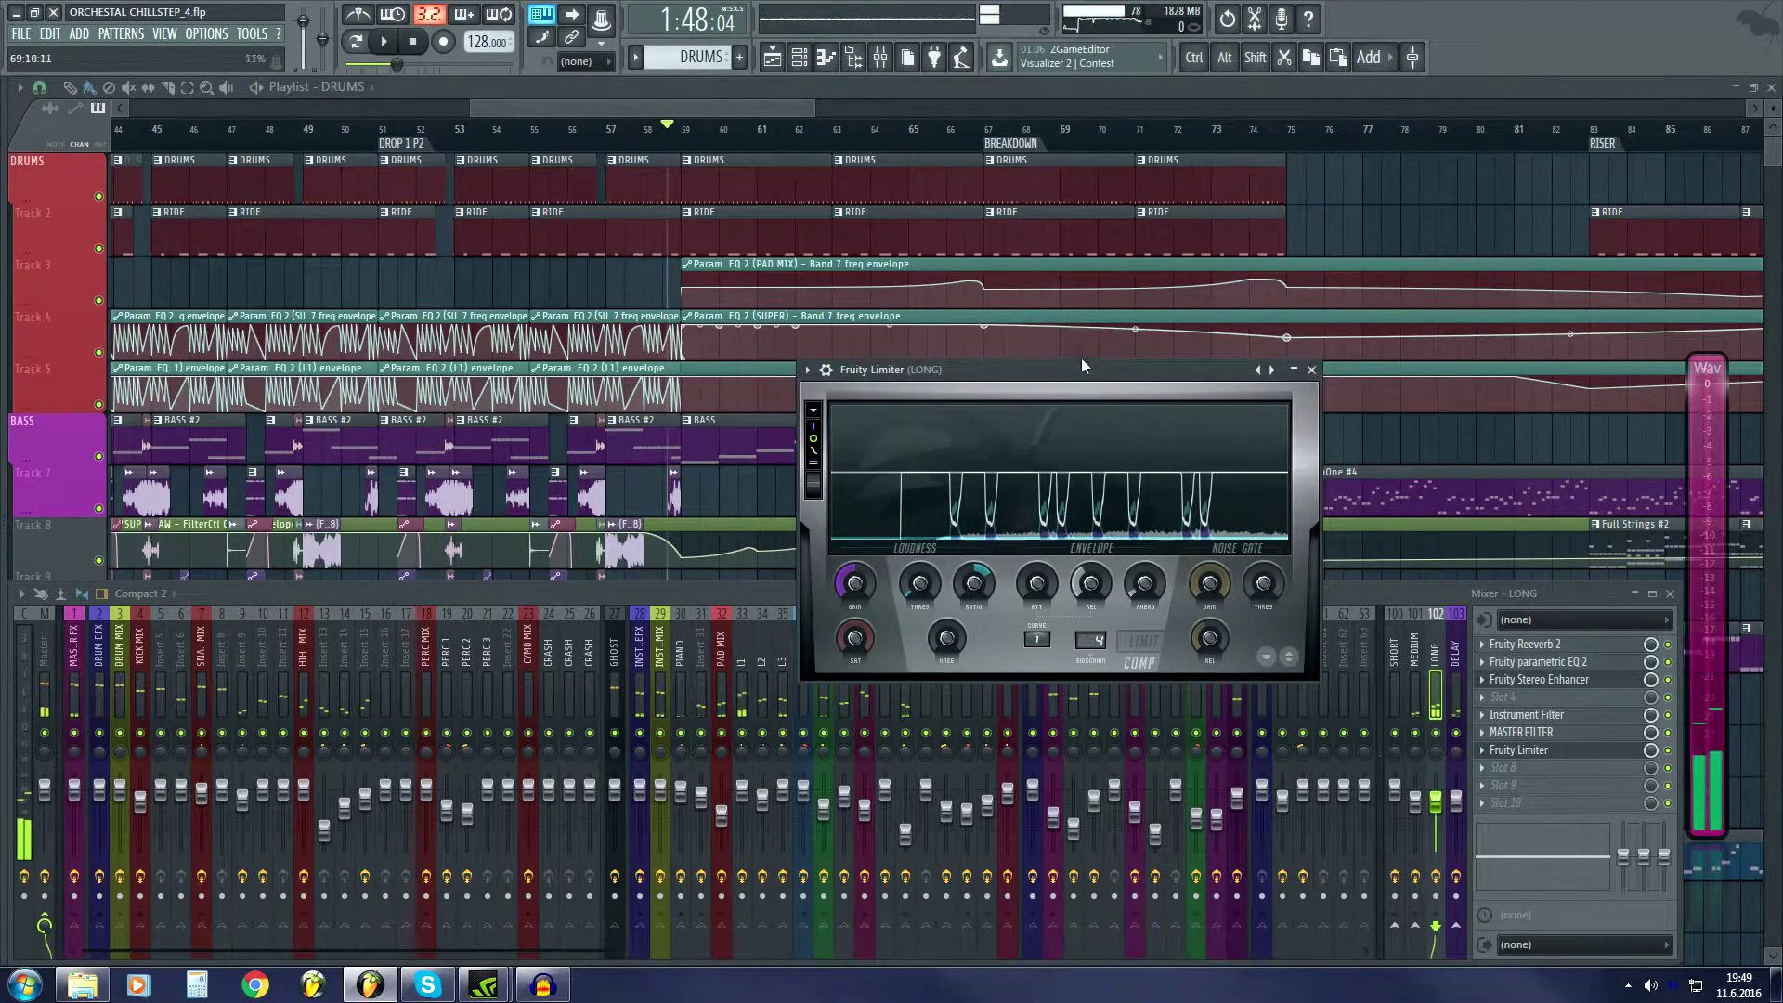
{"action": "left_click_drag", "start_coordinate": [1075, 388], "coordinate": [1072, 390]}
{"action": "left_click", "coordinate": [744, 109]}
{"action": "scroll", "coordinate": [748, 141], "scroll_direction": "down", "scroll_amount": 5}
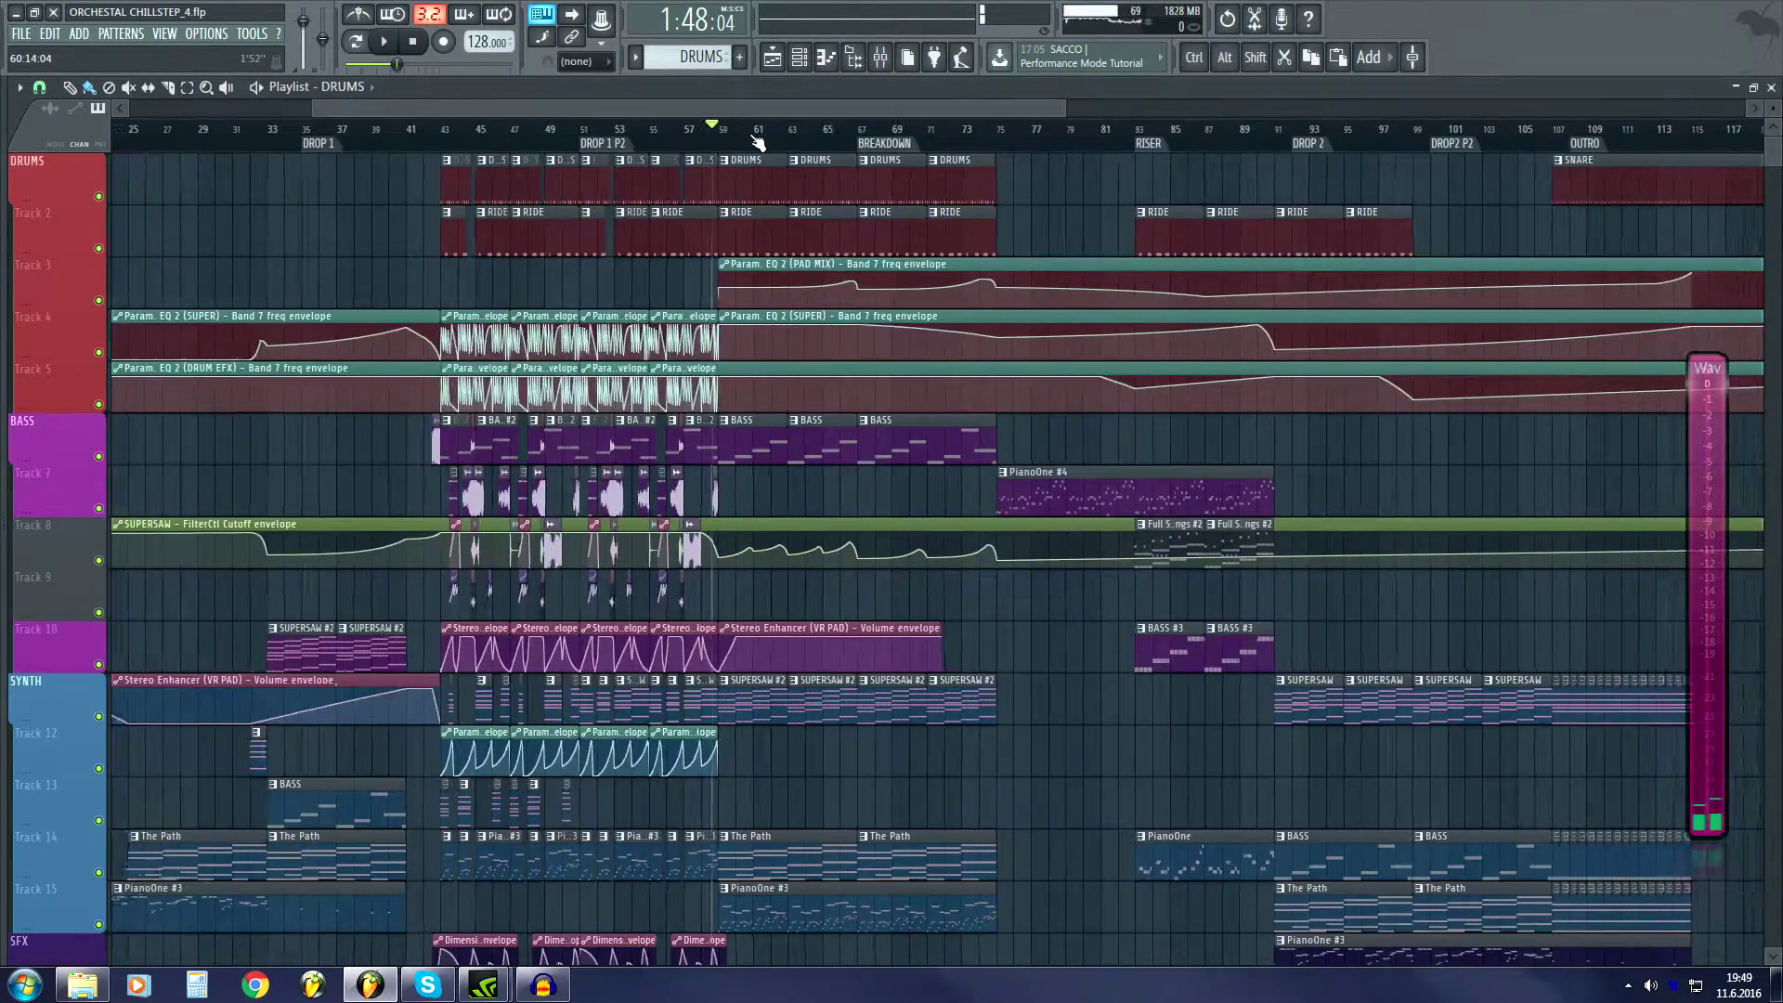
{"action": "scroll", "coordinate": [686, 616], "scroll_direction": "down", "scroll_amount": 6}
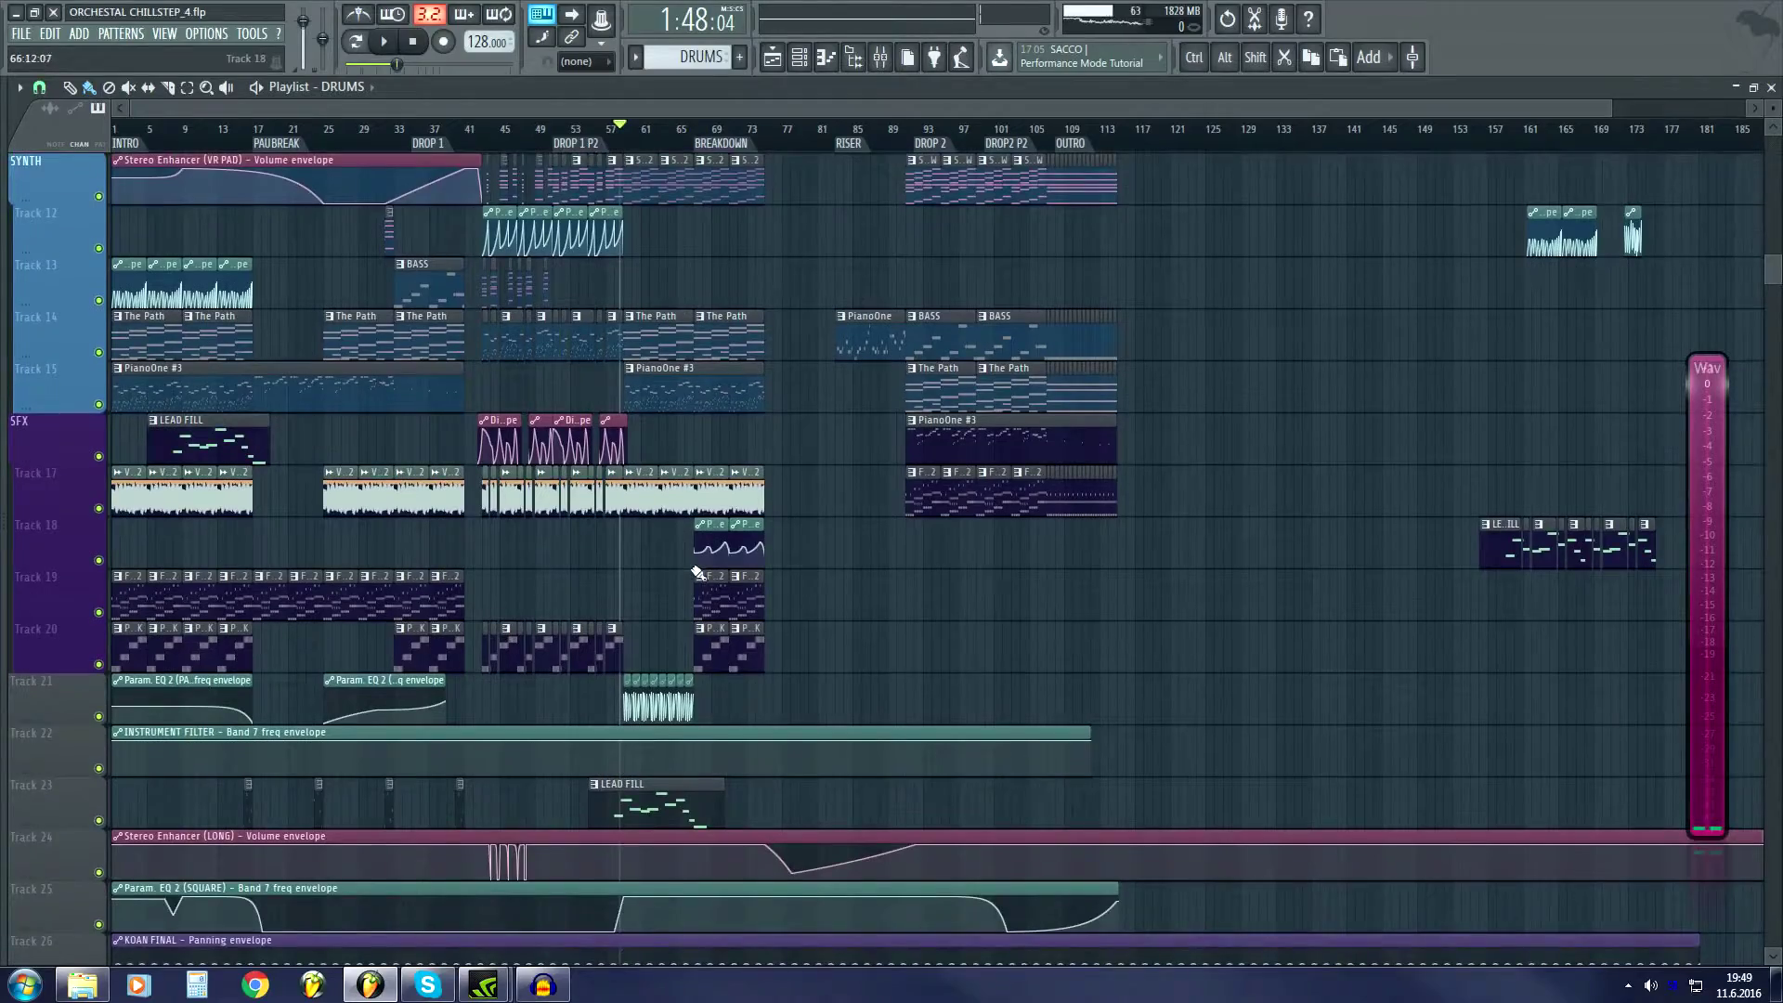
{"action": "scroll", "coordinate": [685, 615], "scroll_direction": "up", "scroll_amount": 6}
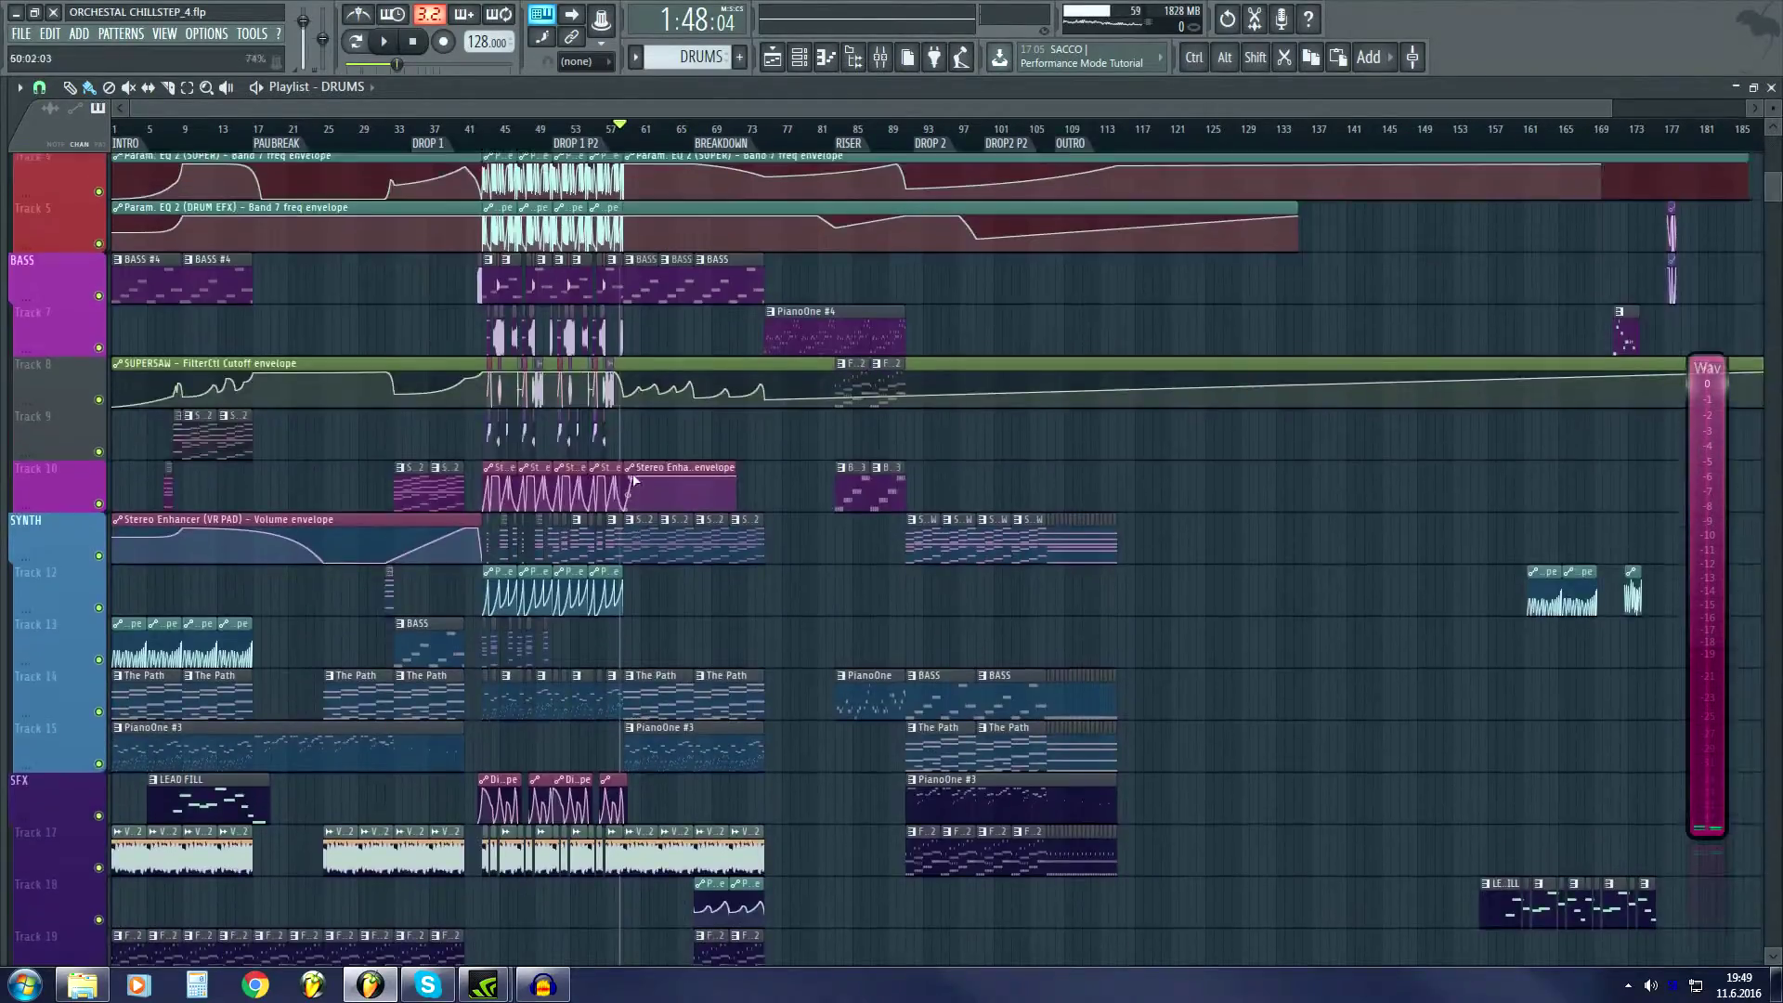
{"action": "scroll", "coordinate": [648, 107], "scroll_direction": "up", "scroll_amount": 5}
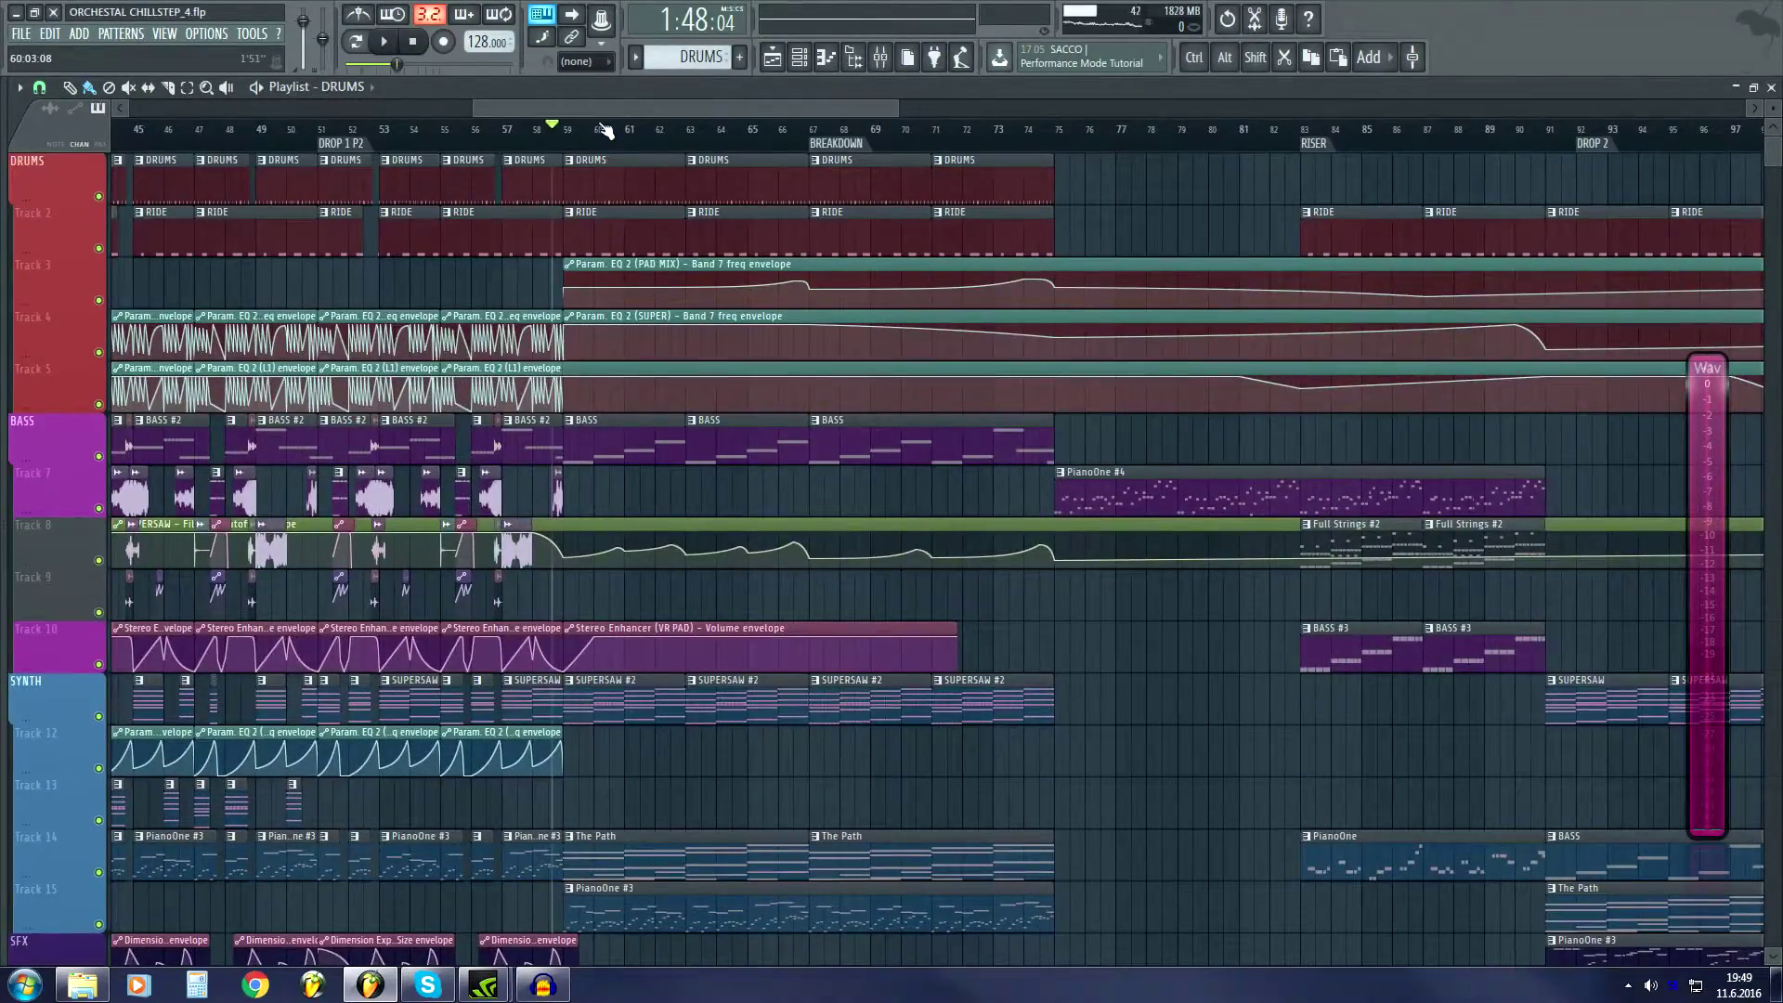
Browse the Macros menu and dismiss it without choosing one.
{"action": "left_click", "coordinate": [251, 33]}
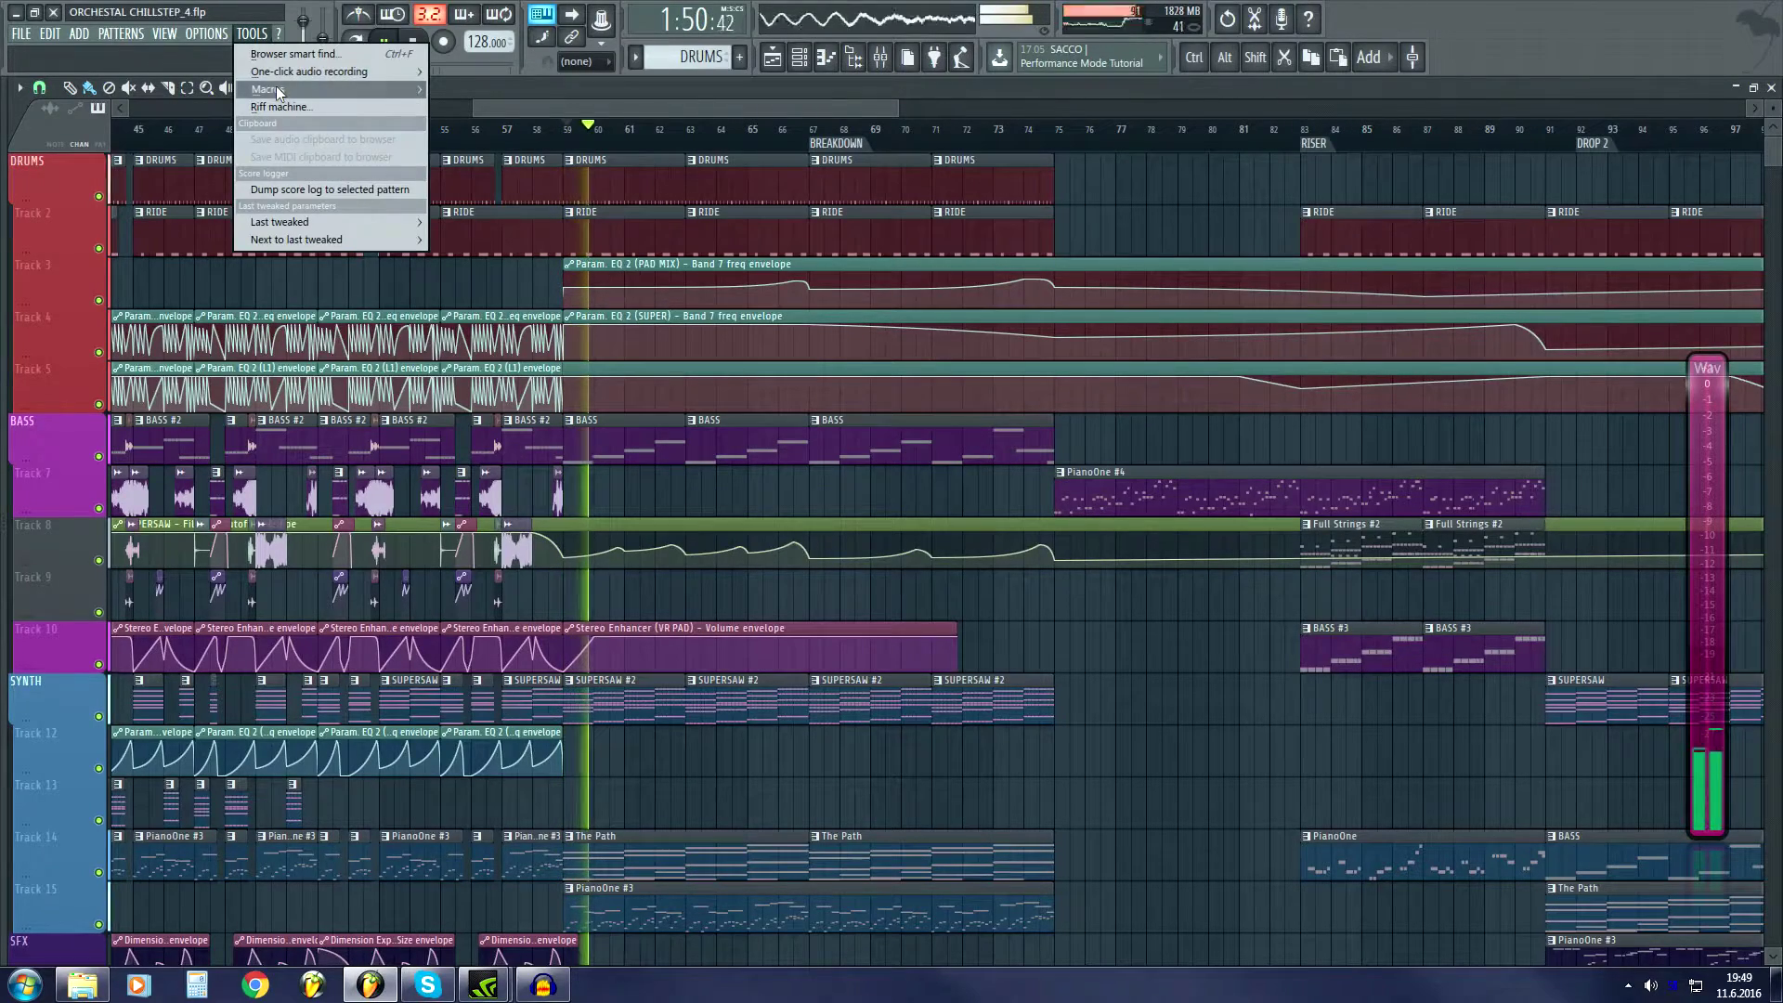
{"action": "mouse_move", "coordinate": [276, 87]}
{"action": "left_click", "coordinate": [526, 192]}
Reopen and close the LONG limiter, stop playback, and select the PIANO insert.
{"action": "key", "text": "F9"}
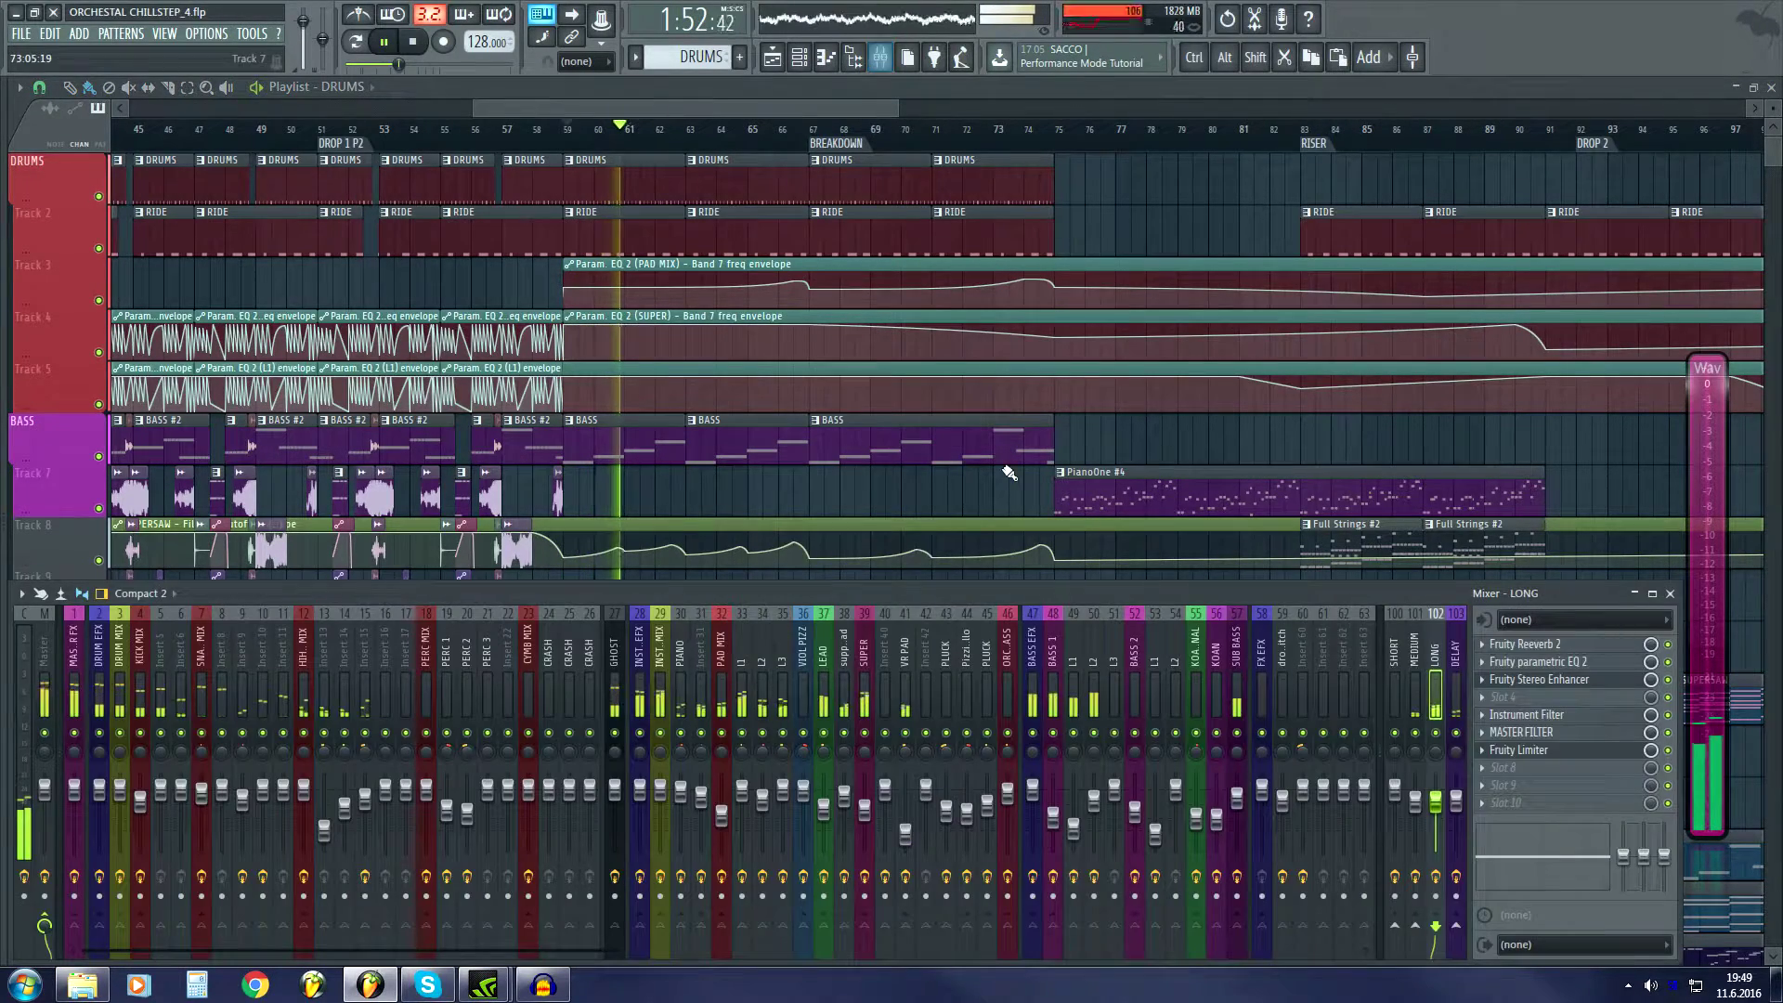
{"action": "left_click", "coordinate": [1519, 749]}
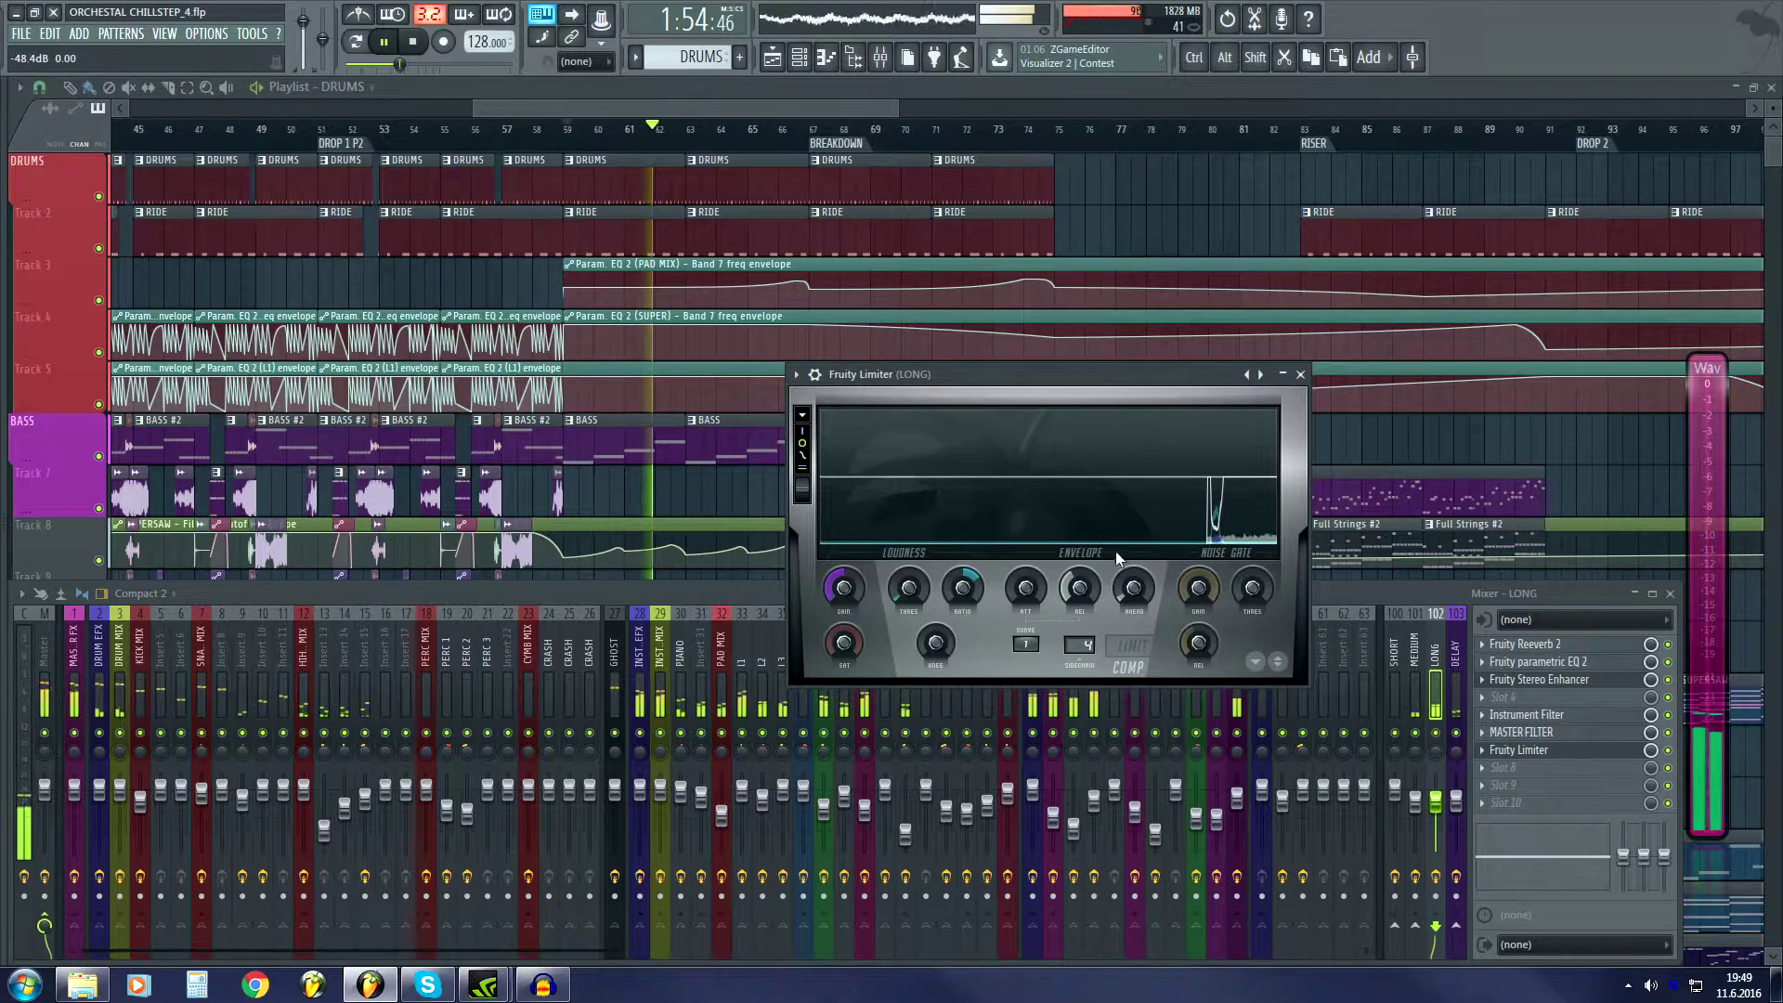
{"action": "left_click", "coordinate": [1300, 374]}
{"action": "key", "text": "space"}
{"action": "left_click", "coordinate": [659, 697]}
{"action": "left_click", "coordinate": [681, 705]}
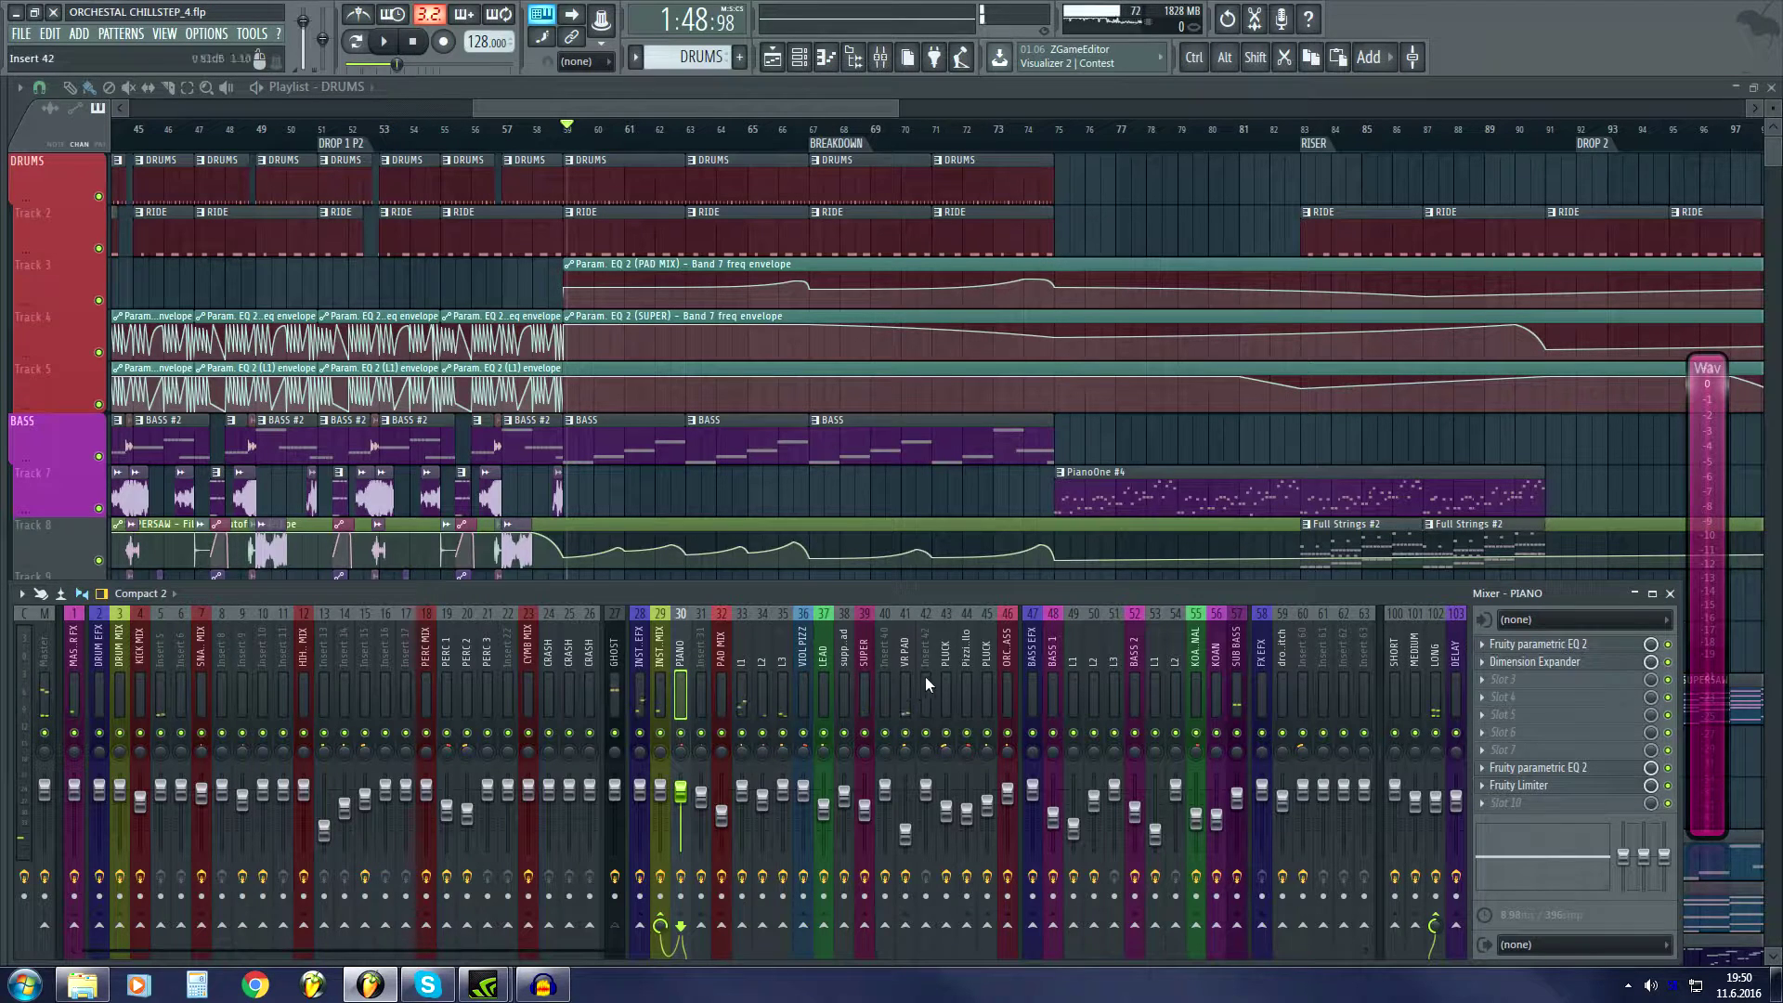
Browse the PAD MIX, LONG, MEDIUM and SHORT inserts' effect chains.
{"action": "left_click", "coordinate": [719, 661]}
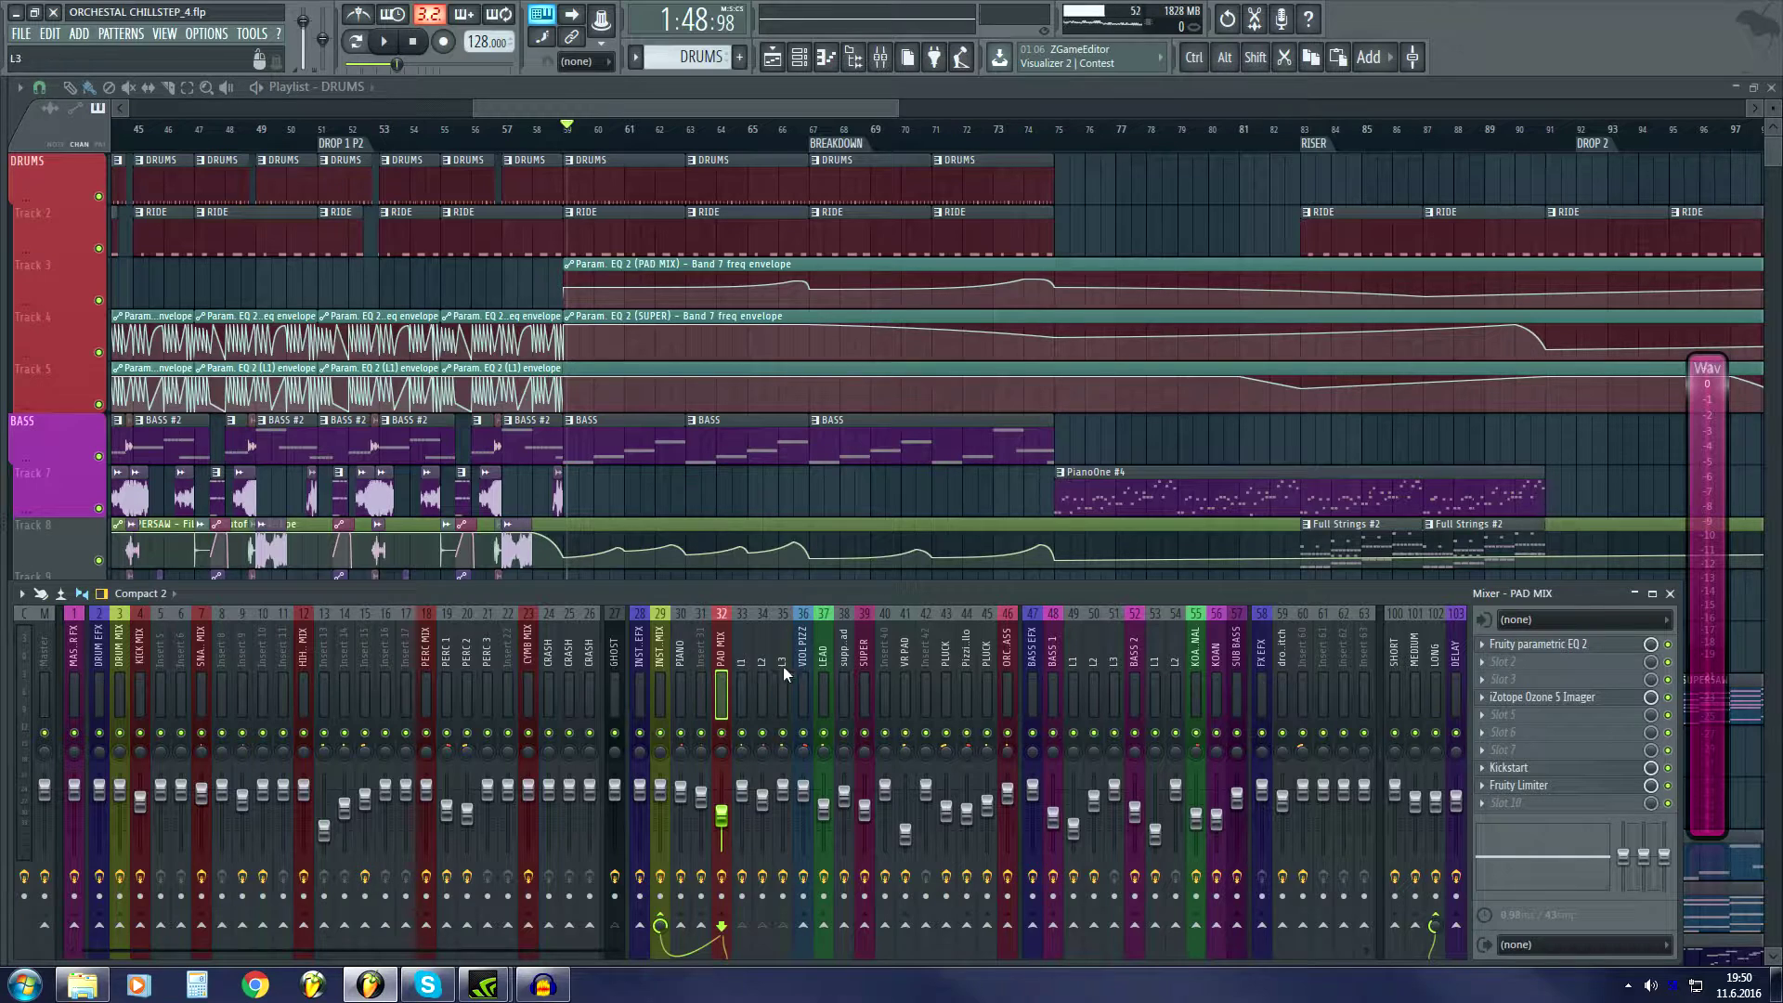
{"action": "left_click", "coordinate": [1444, 698]}
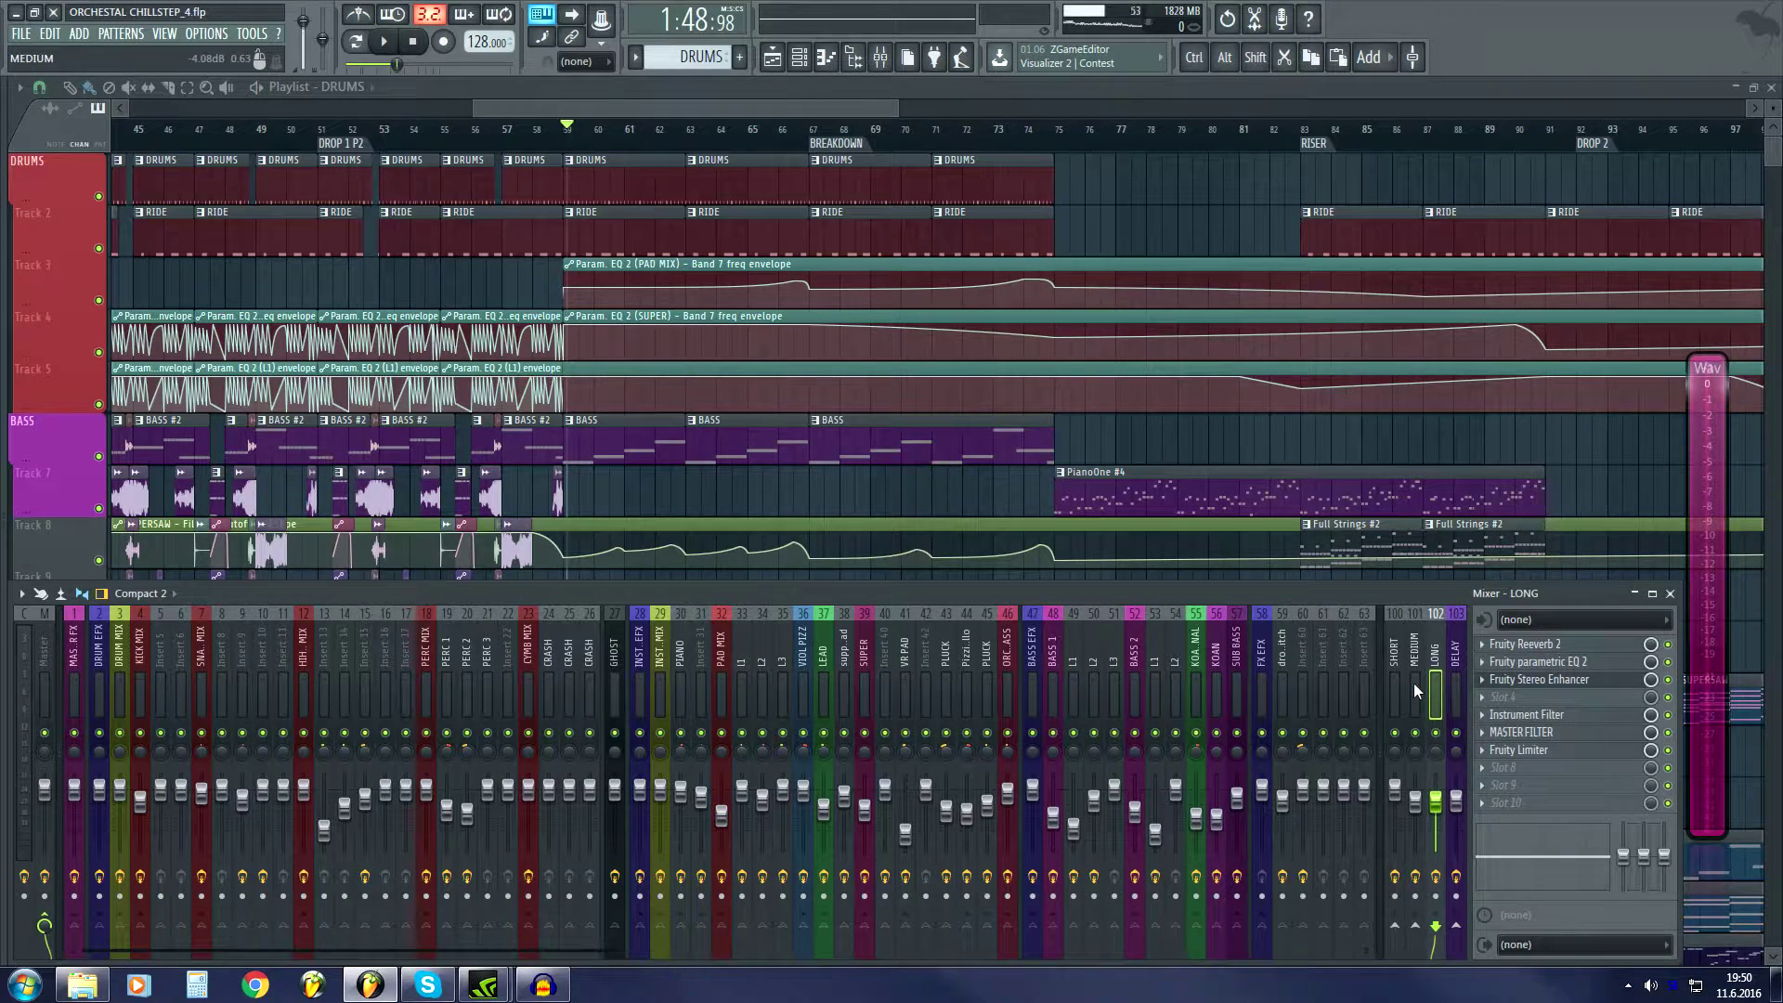
{"action": "left_click", "coordinate": [1414, 683]}
{"action": "left_click", "coordinate": [1434, 672]}
{"action": "left_click", "coordinate": [1419, 678]}
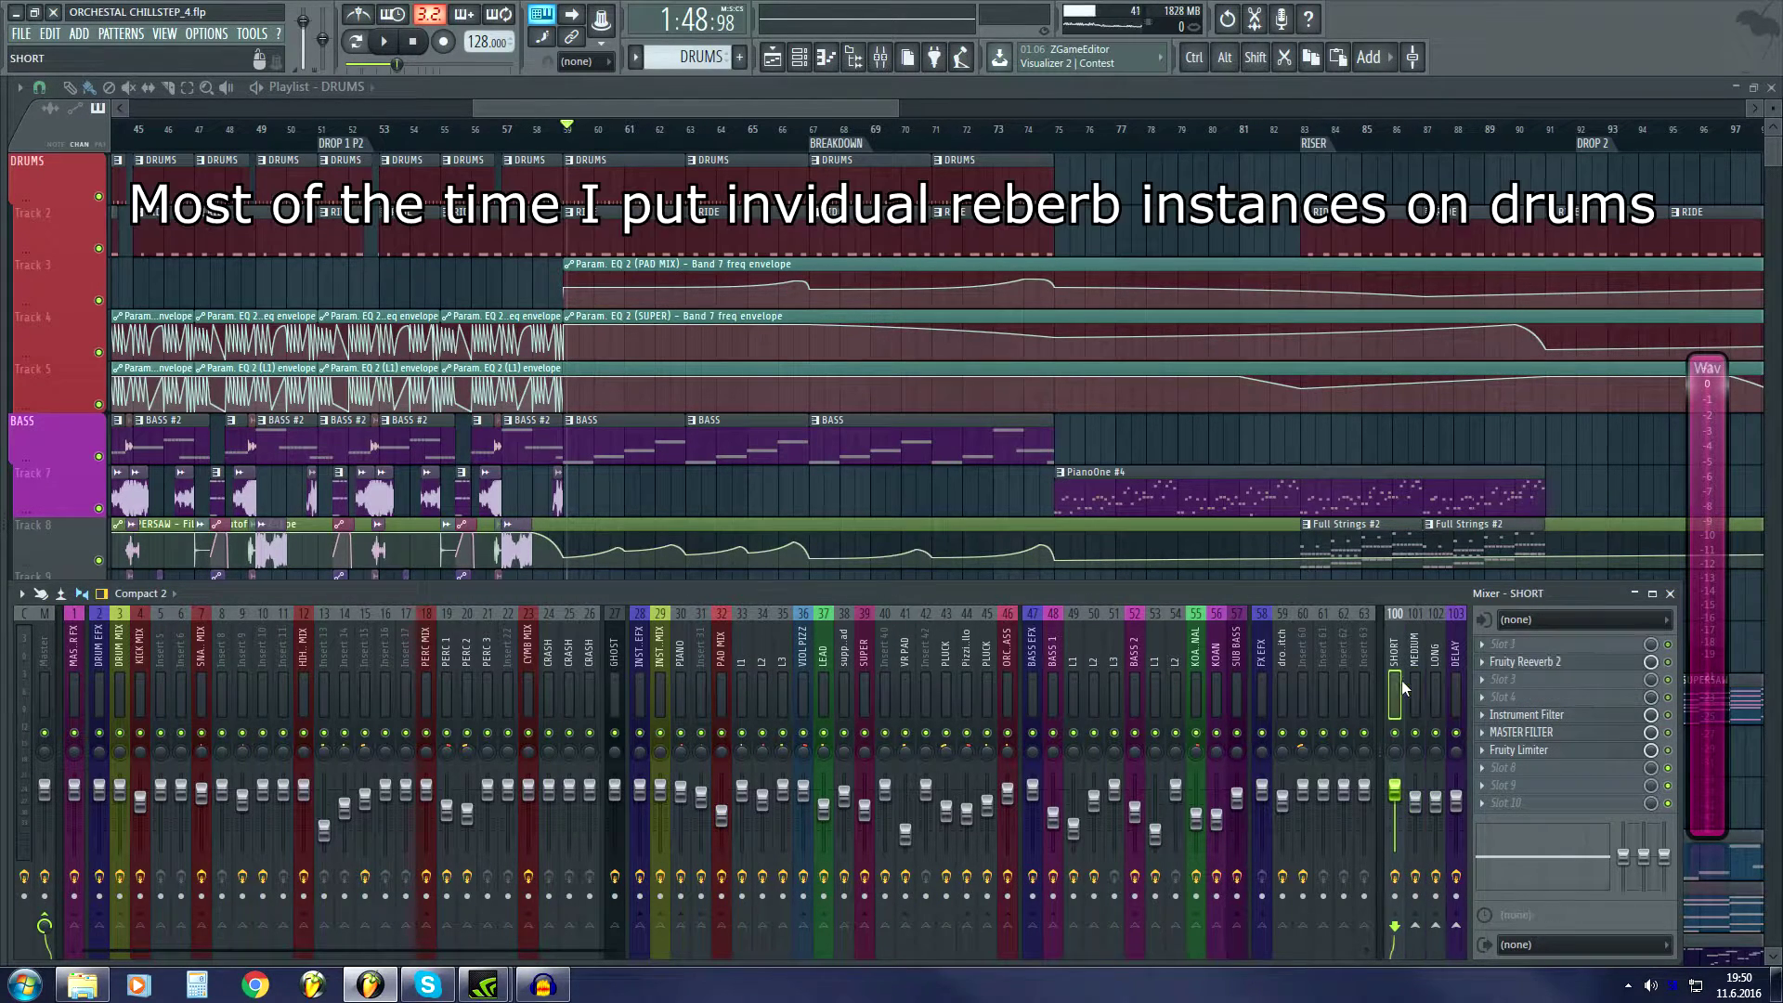
{"action": "left_click", "coordinate": [1398, 694]}
{"action": "left_click", "coordinate": [1438, 688]}
Open the Fruity Reeverb 2 windows for LONG, MEDIUM and SHORT and spread them across the screen.
{"action": "left_click", "coordinate": [1537, 644]}
{"action": "left_click_drag", "start_coordinate": [986, 371], "coordinate": [783, 275]}
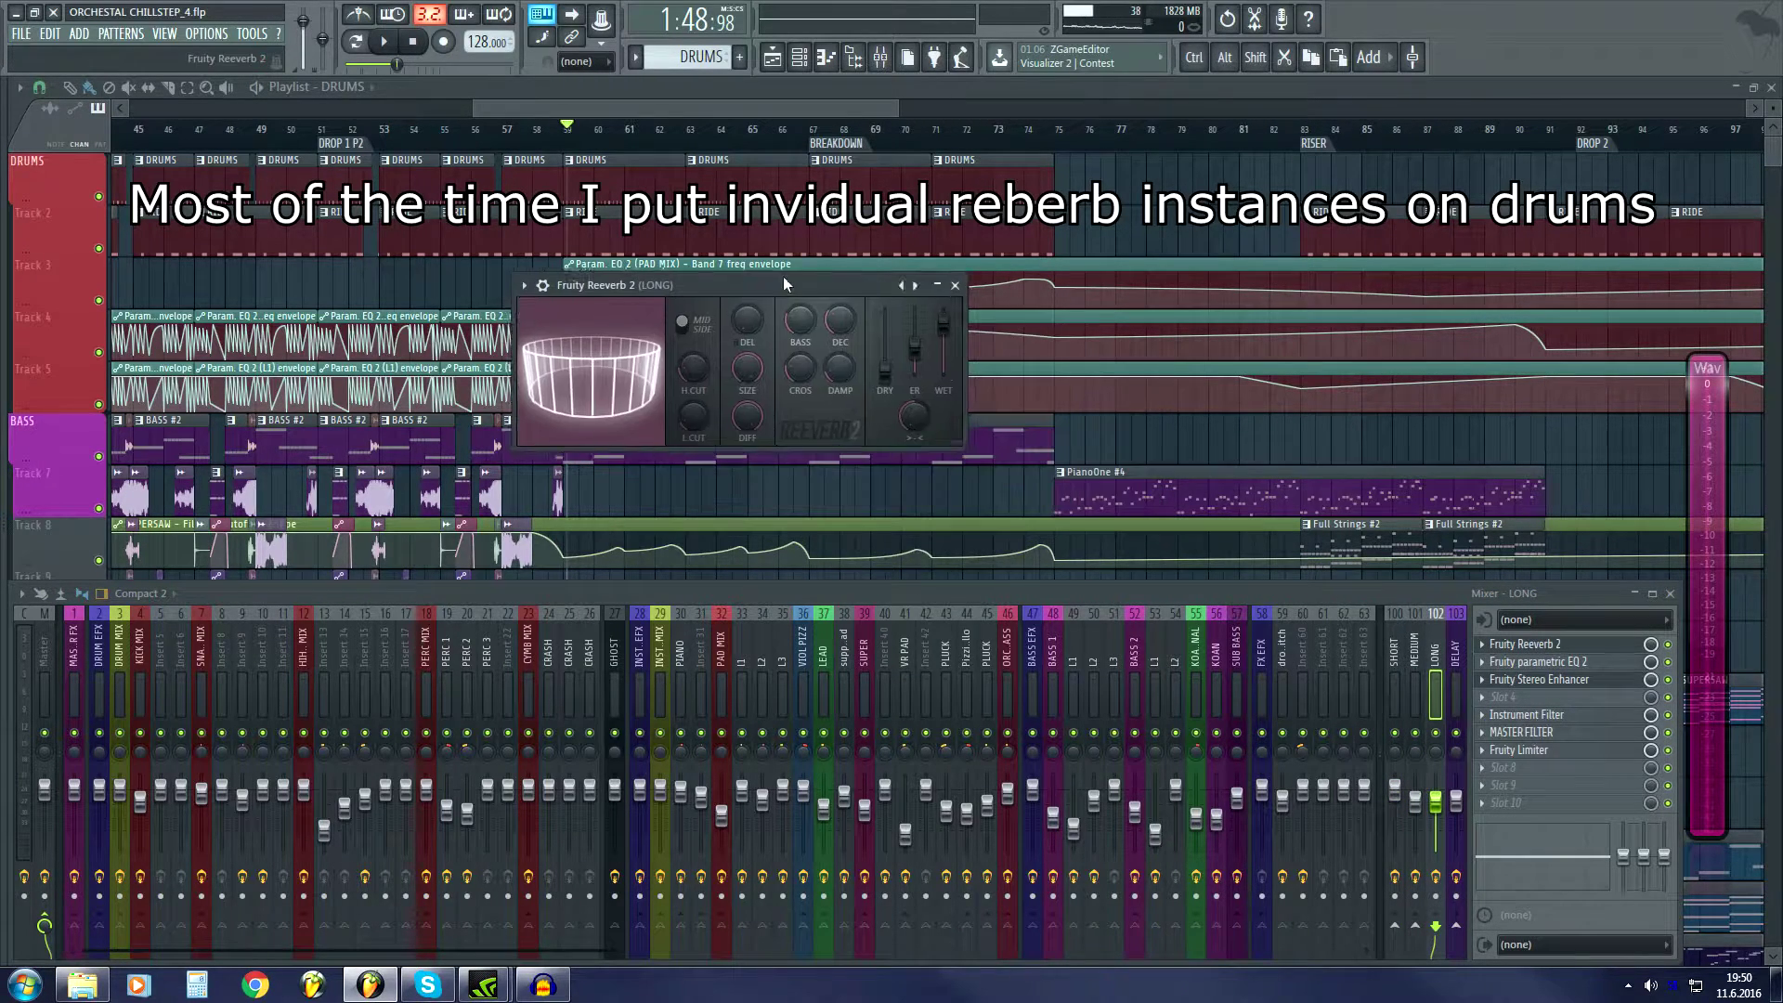
{"action": "left_click", "coordinate": [1413, 683]}
{"action": "left_click", "coordinate": [1499, 643]}
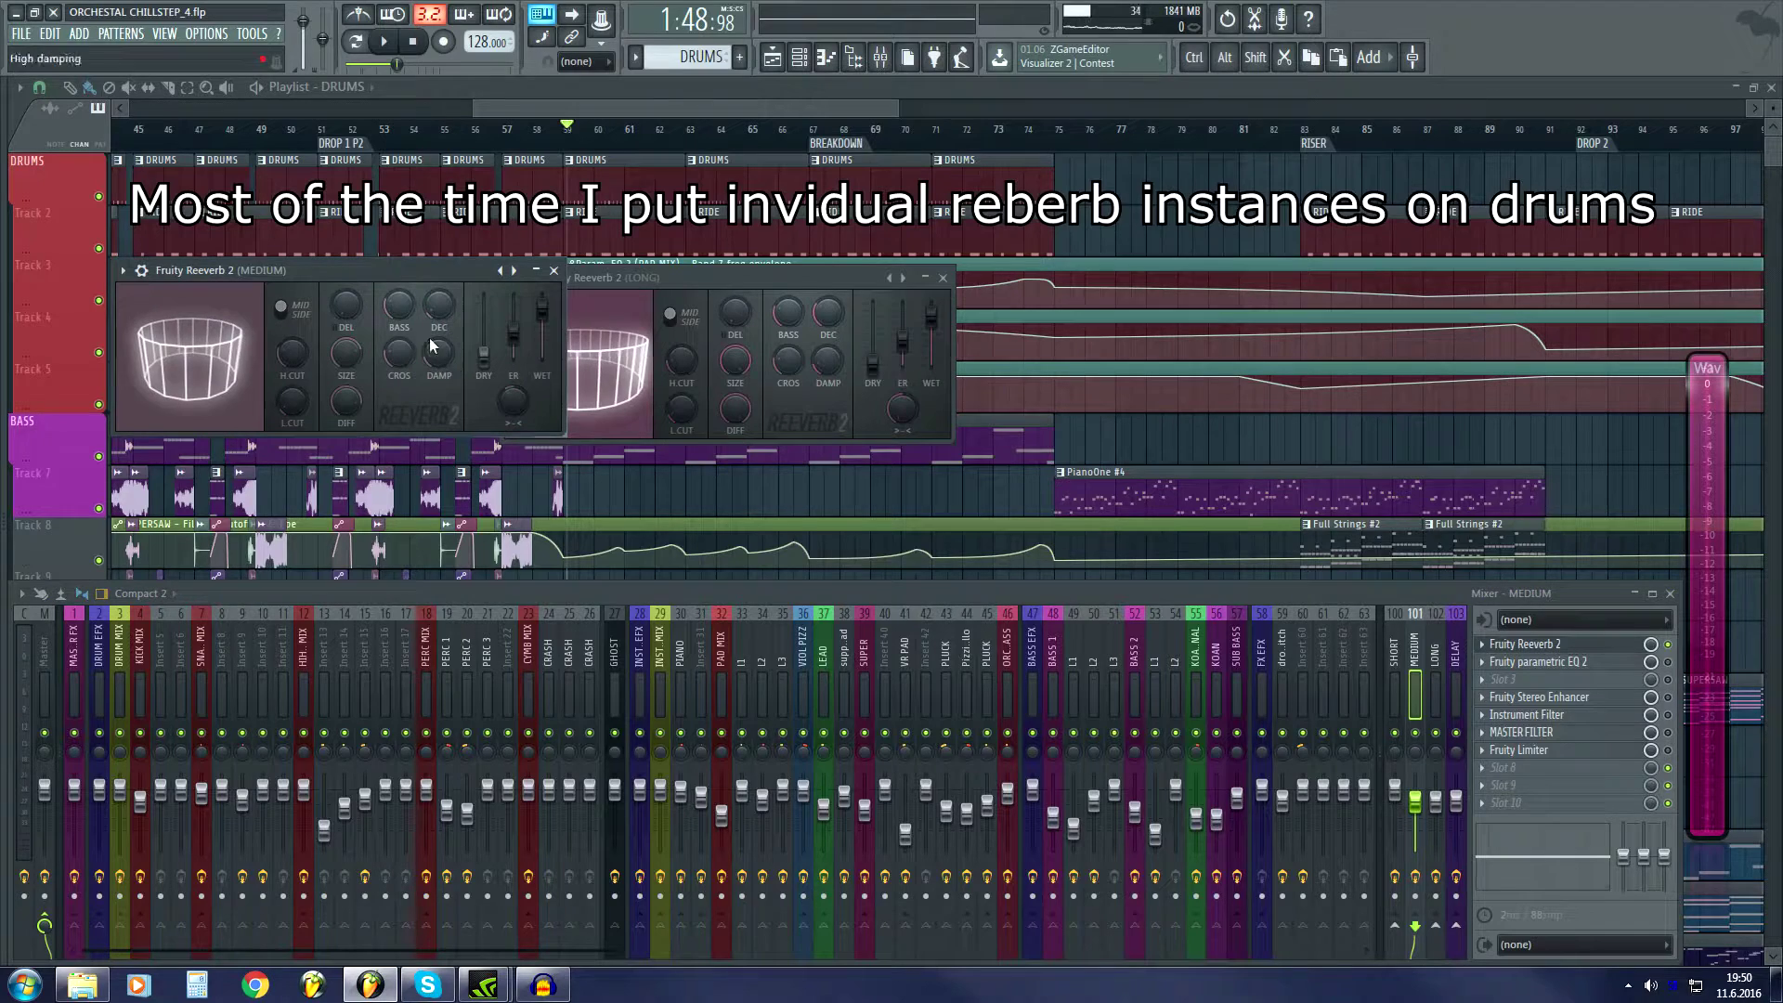
{"action": "left_click_drag", "start_coordinate": [376, 269], "coordinate": [1331, 335]}
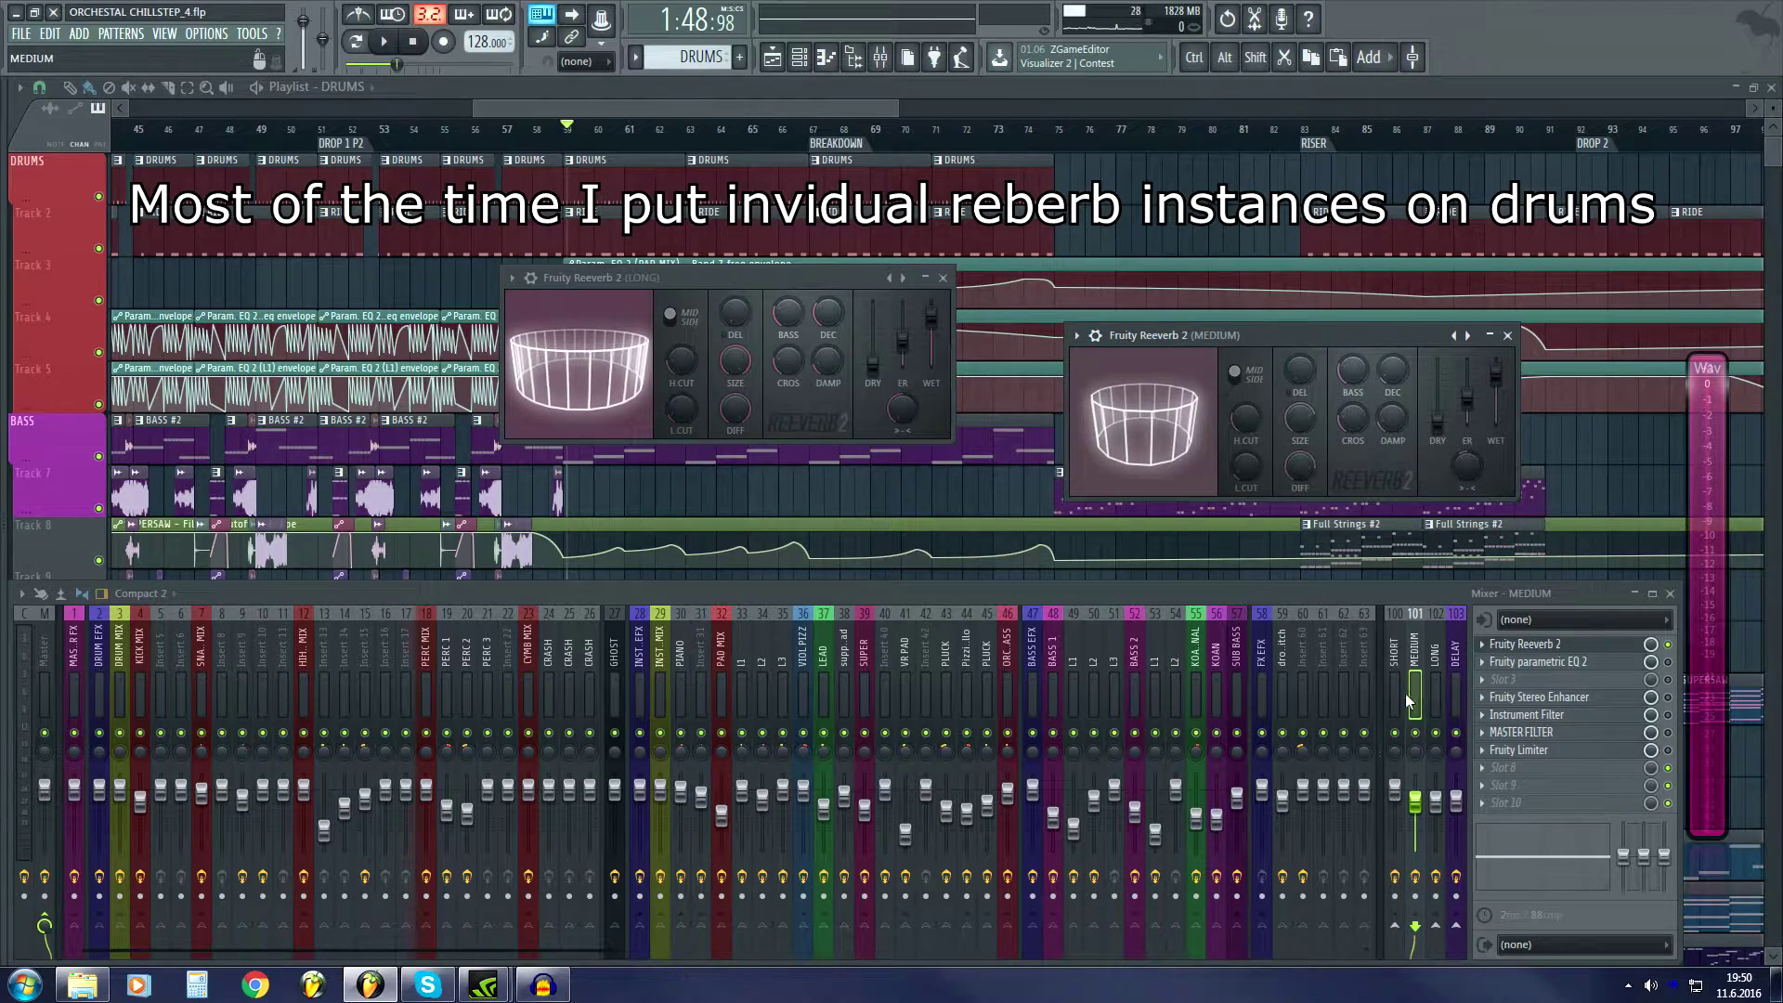
{"action": "left_click", "coordinate": [1394, 688]}
{"action": "left_click", "coordinate": [1524, 661]}
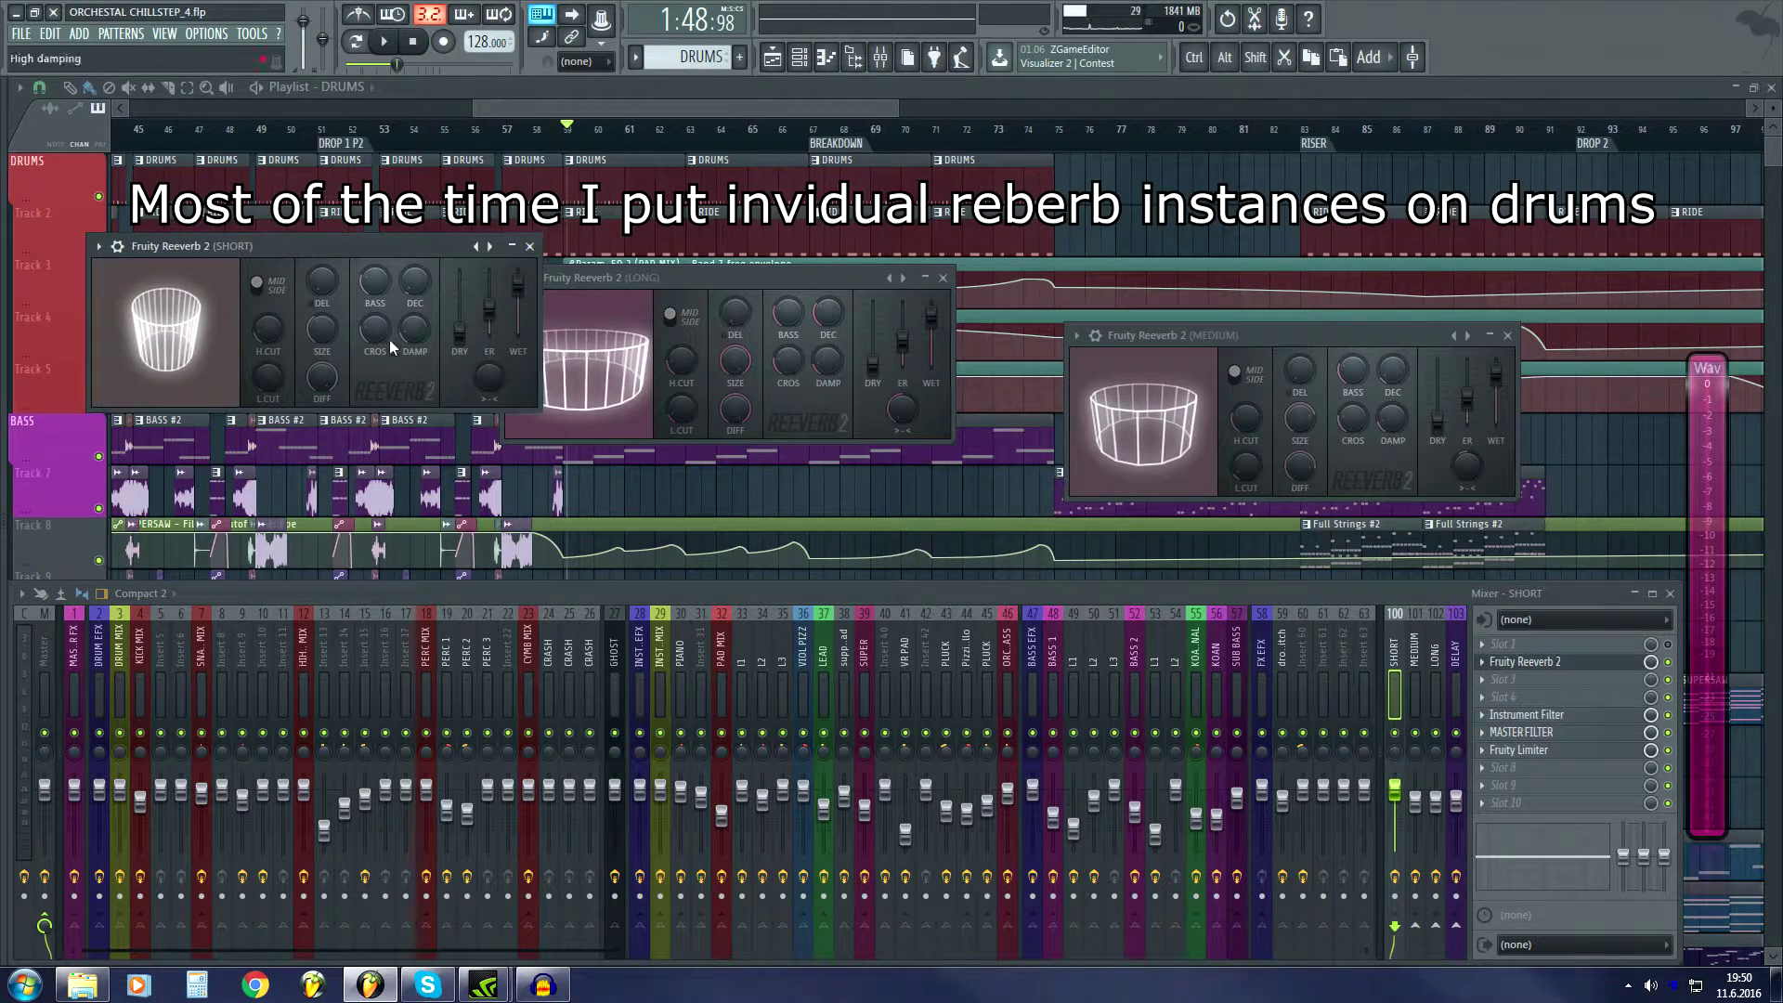
{"action": "left_click_drag", "start_coordinate": [348, 253], "coordinate": [1072, 572]}
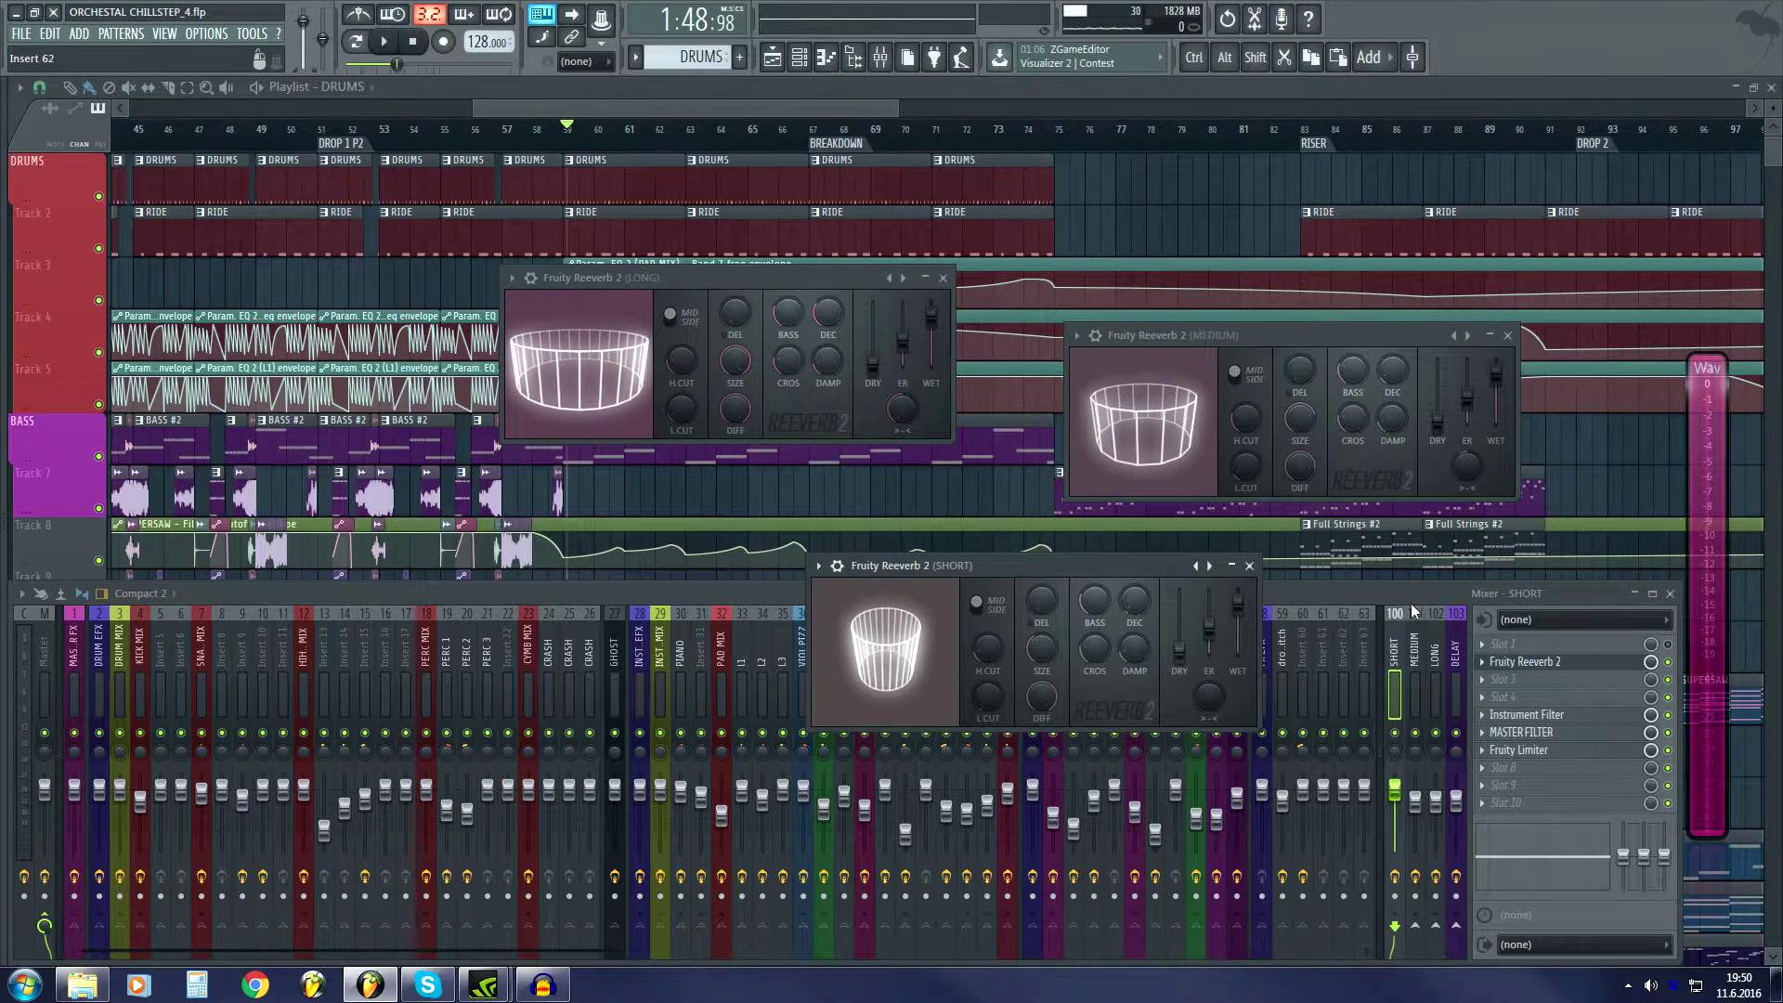
Close the SHORT, LONG and MEDIUM Fruity Reeverb 2 windows.
{"action": "left_click", "coordinate": [1249, 565]}
{"action": "left_click", "coordinate": [943, 278]}
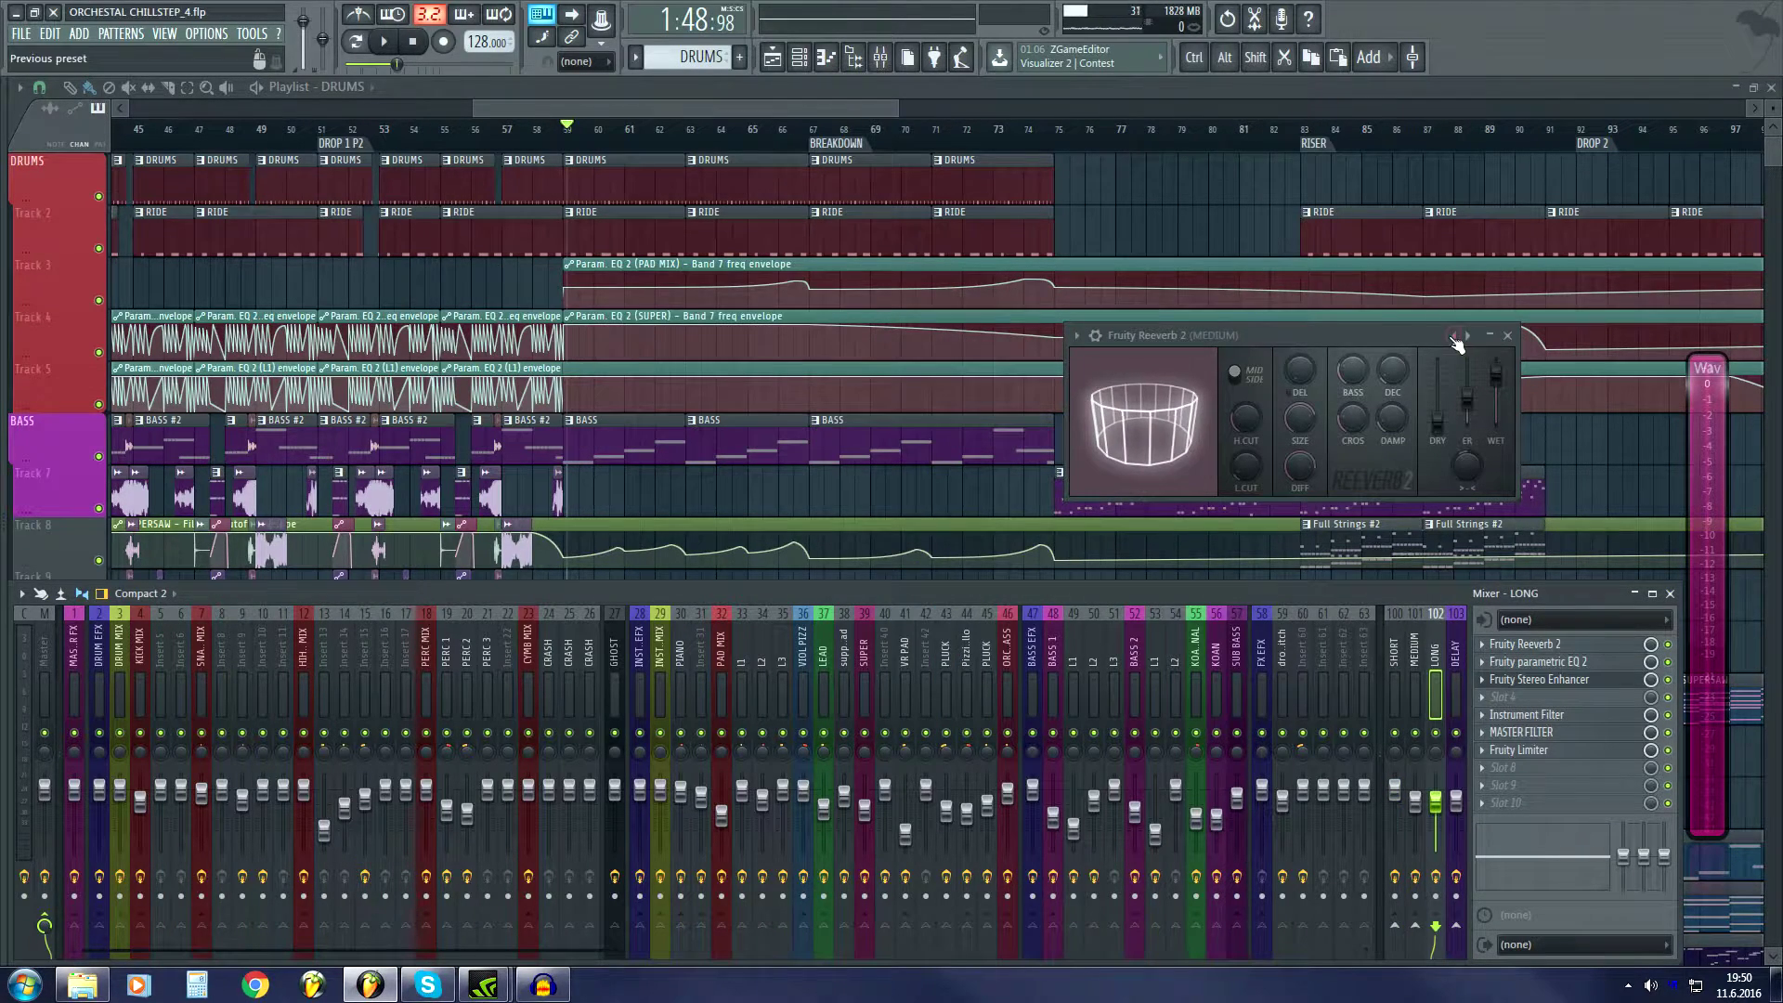
{"action": "left_click", "coordinate": [1507, 335]}
Select insert 30 PIANO, step right to PAD MIX, and return to PIANO's effect slots.
{"action": "left_click", "coordinate": [682, 695]}
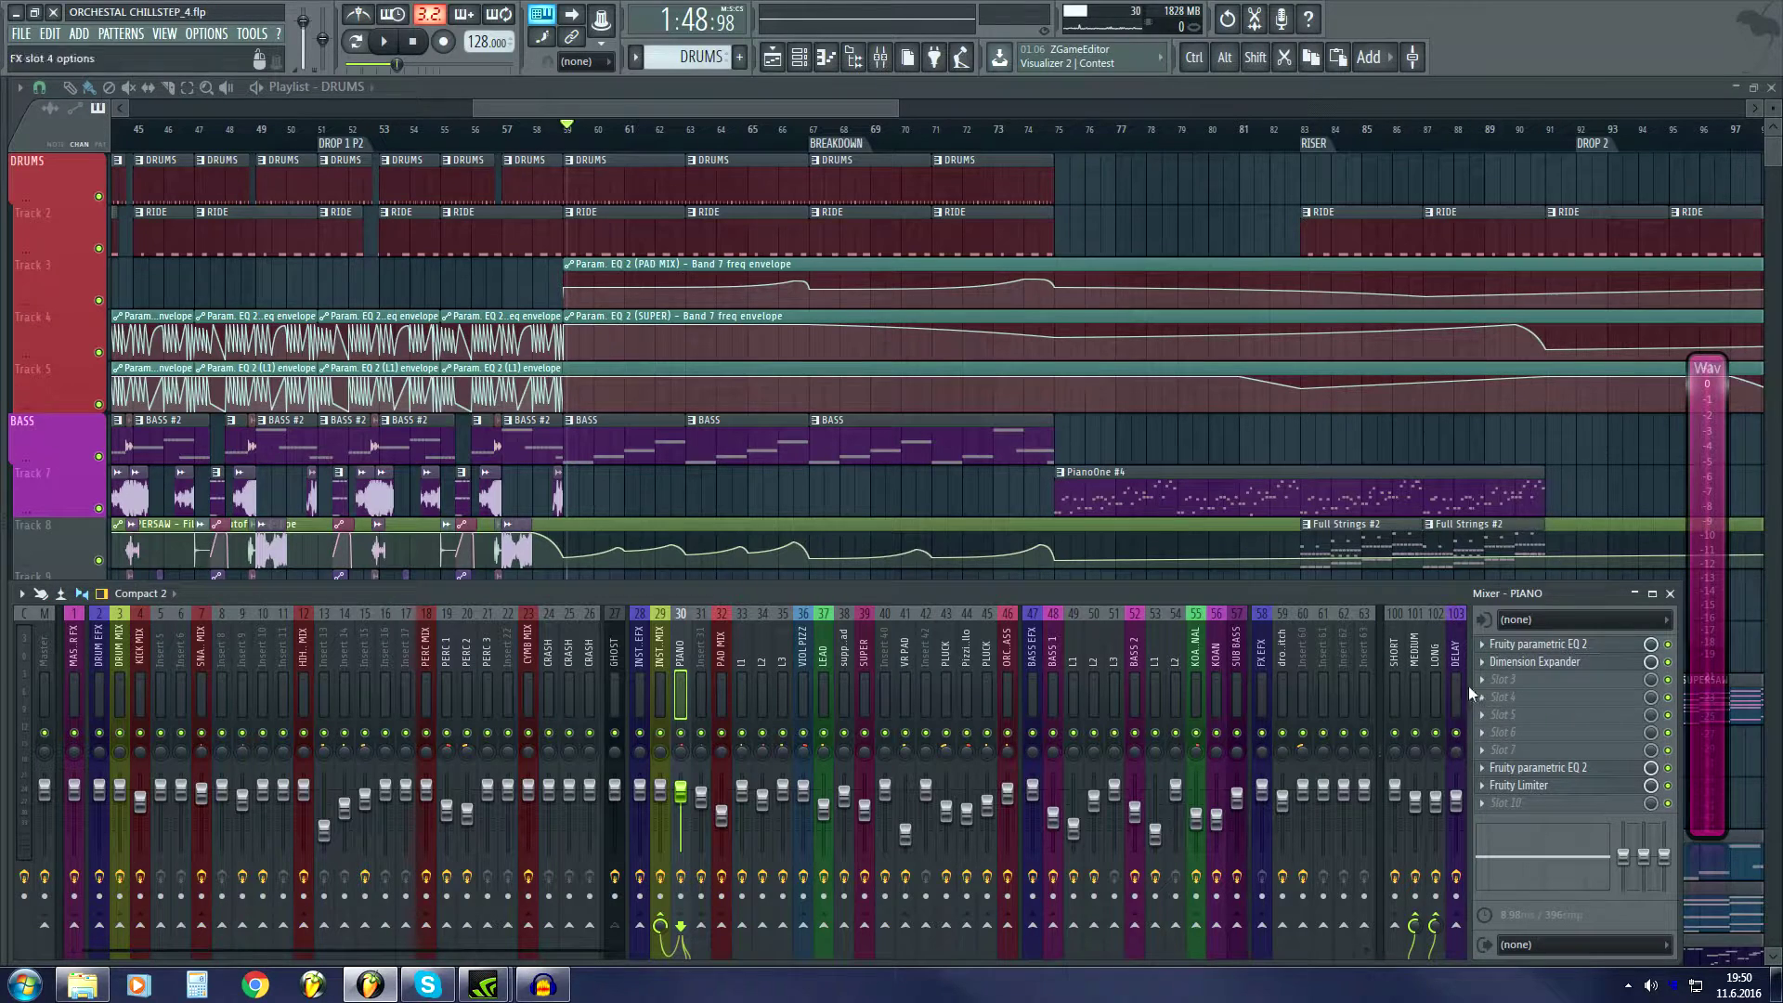
{"action": "key", "text": "Right"}
{"action": "key", "text": "Right"}
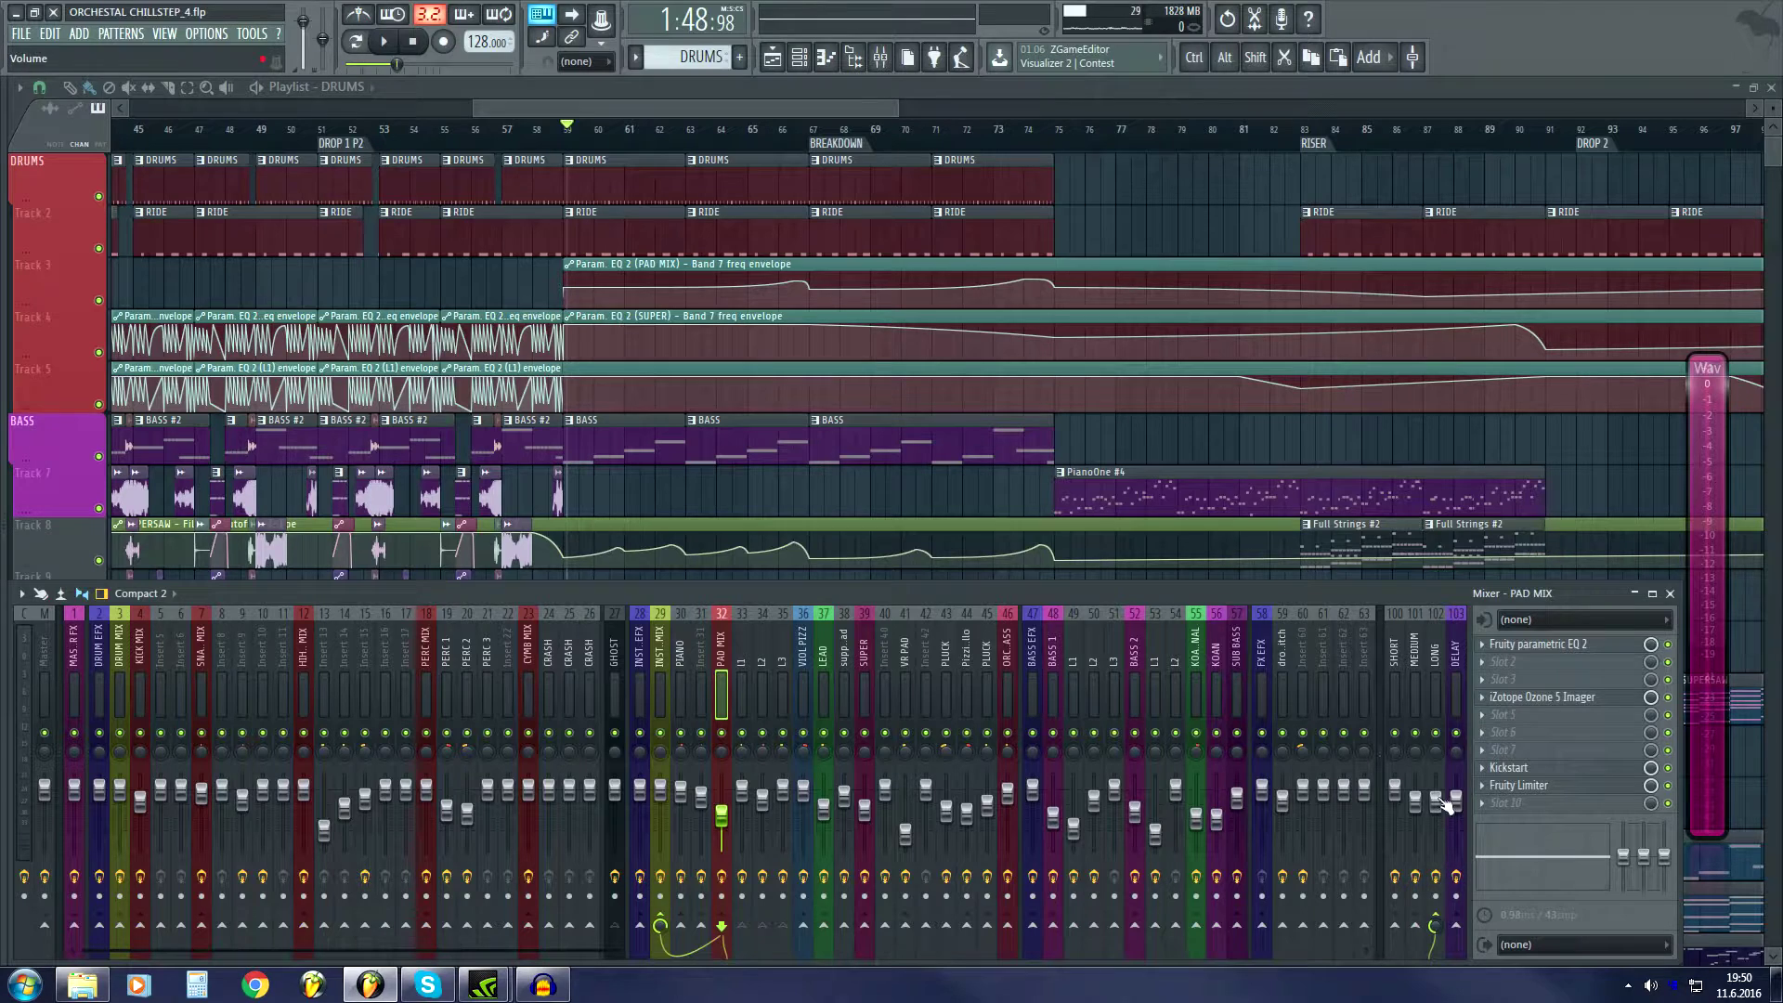
{"action": "left_click", "coordinate": [683, 654]}
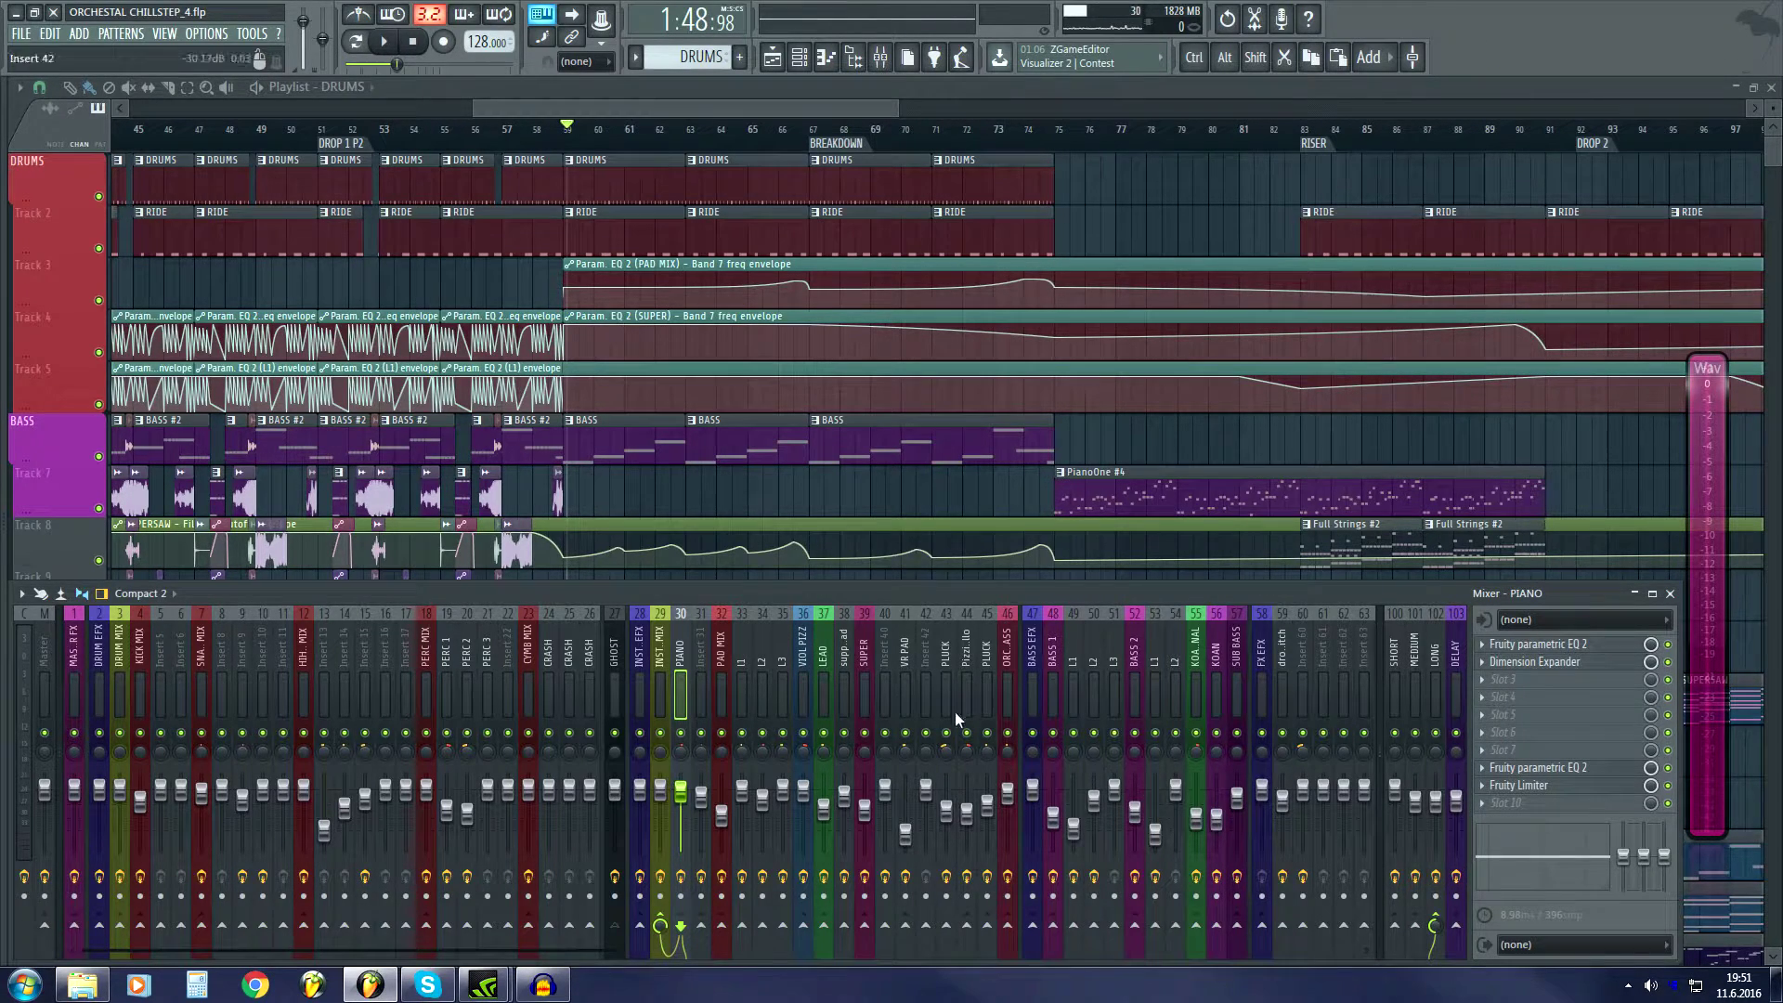
Open the PIANO Fruity Limiter, solo PIANO, and start playback.
{"action": "left_click", "coordinate": [1523, 785]}
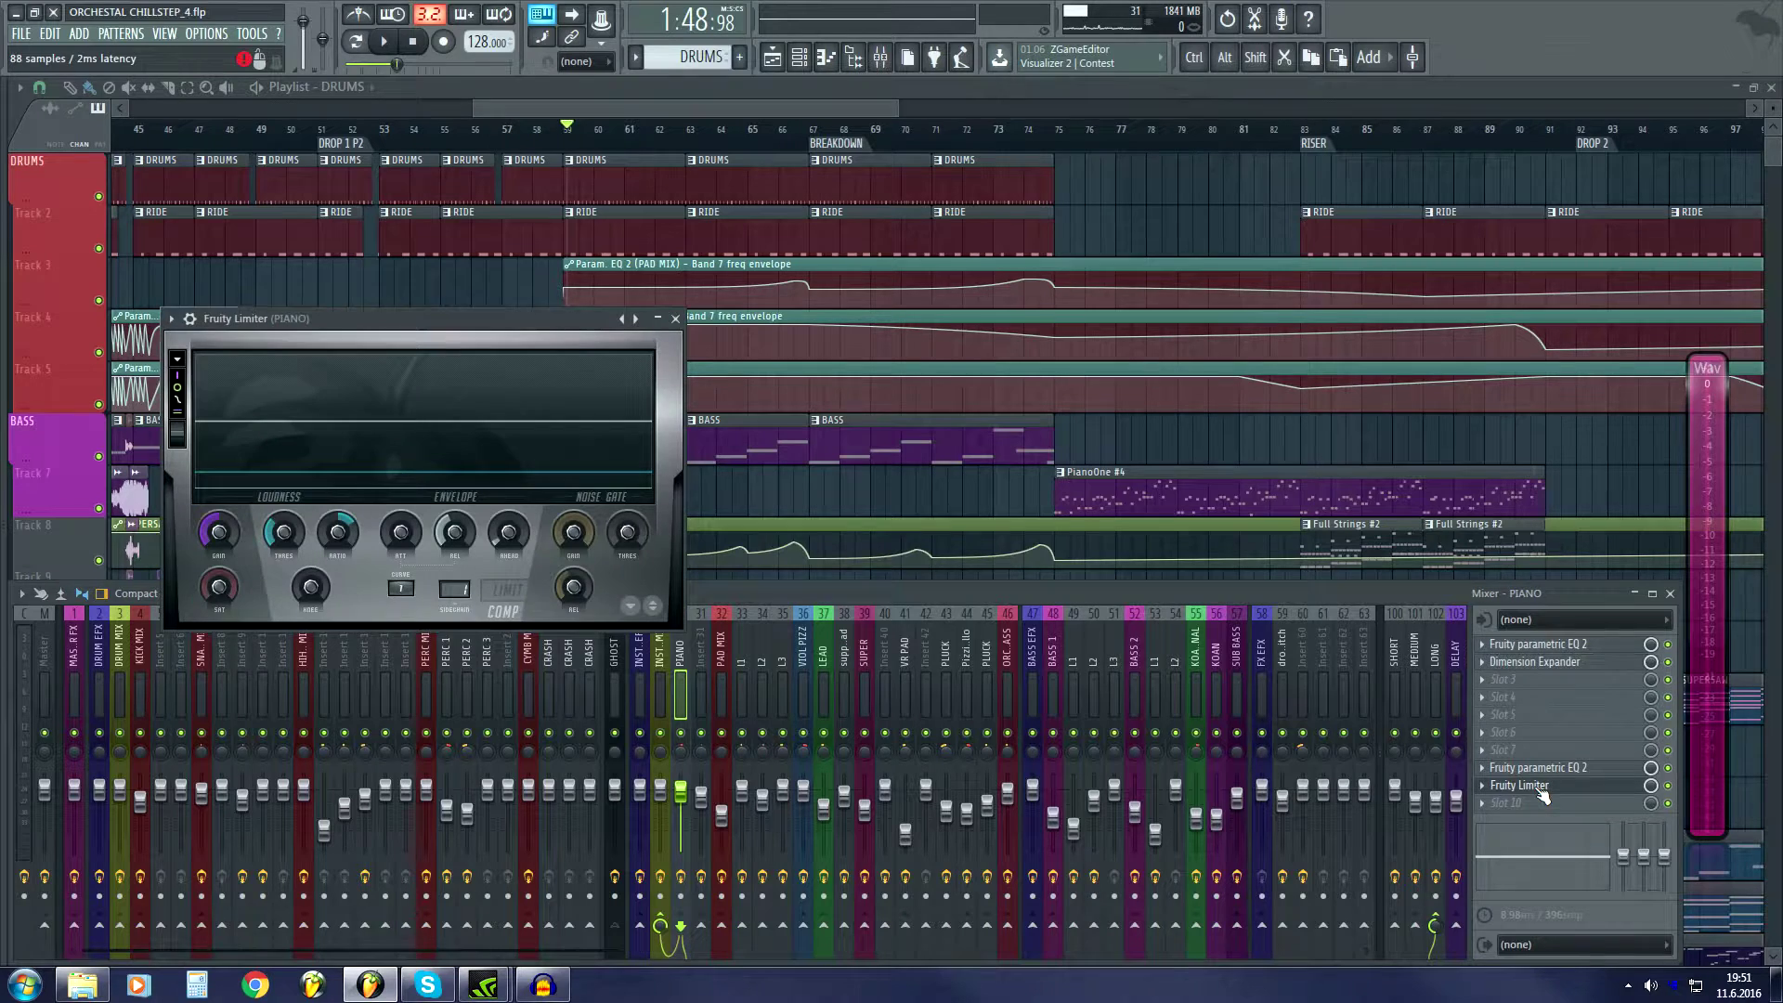
{"action": "left_click_drag", "start_coordinate": [476, 320], "coordinate": [1166, 438]}
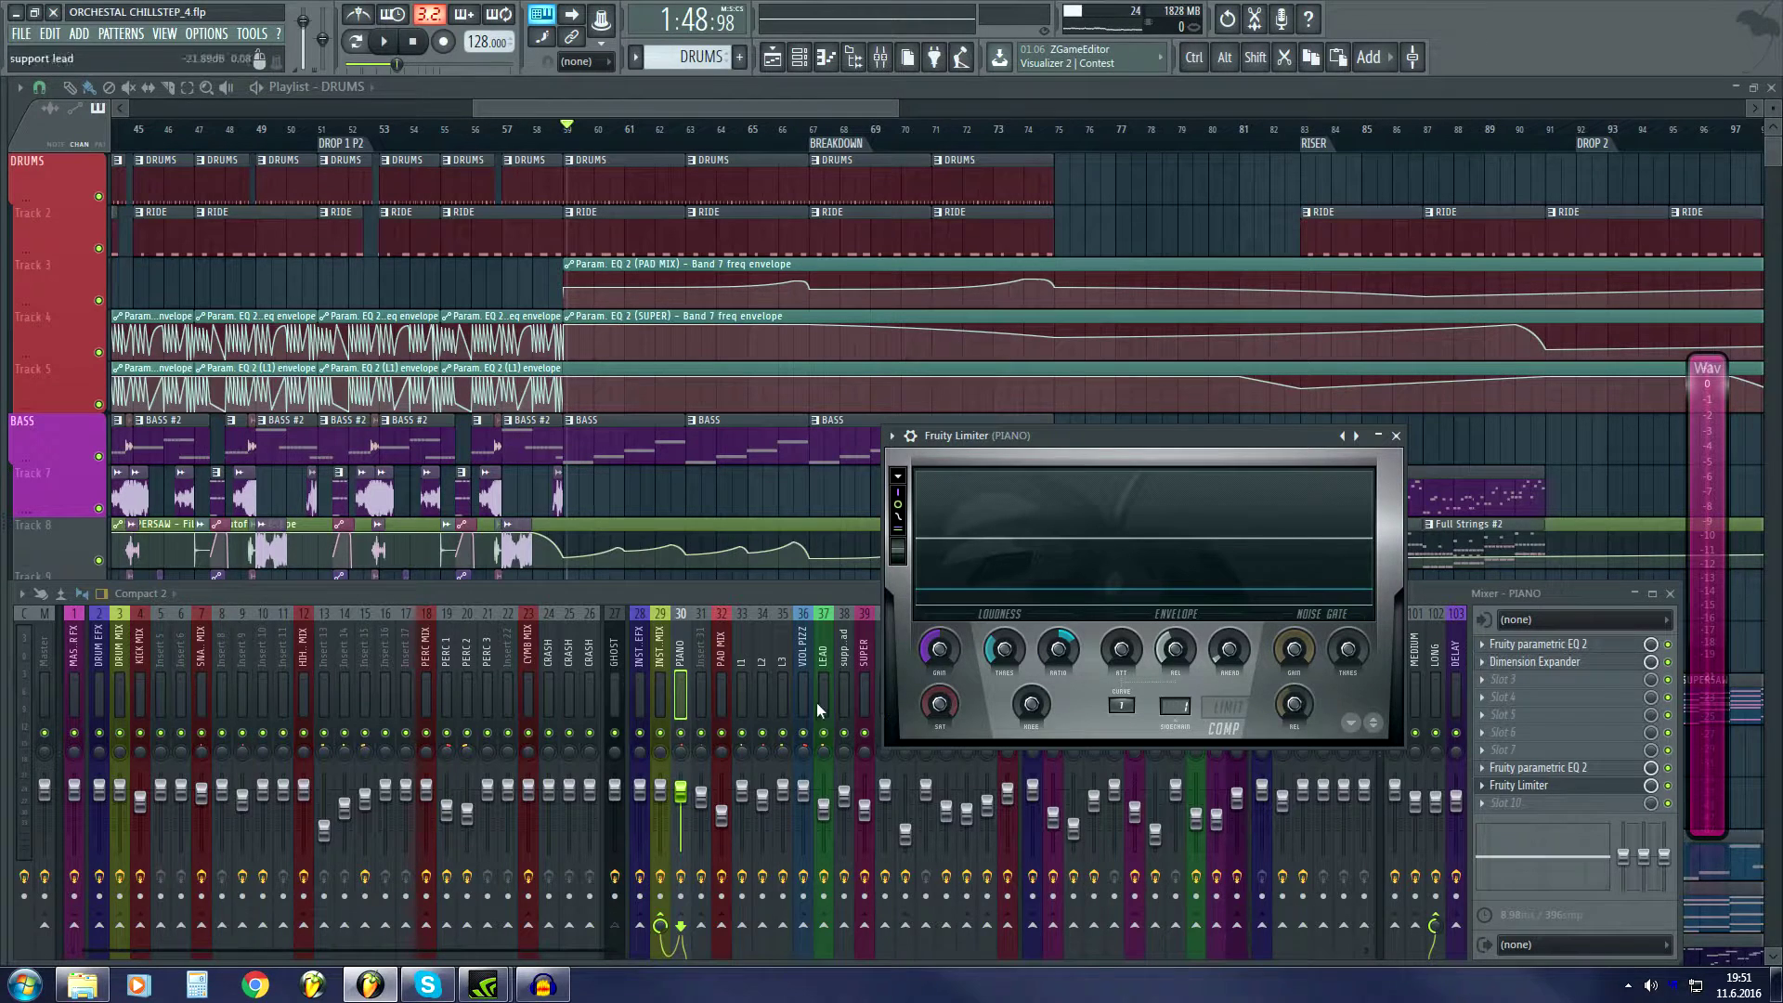
{"action": "left_click", "coordinate": [655, 704]}
{"action": "left_click", "coordinate": [1066, 460]}
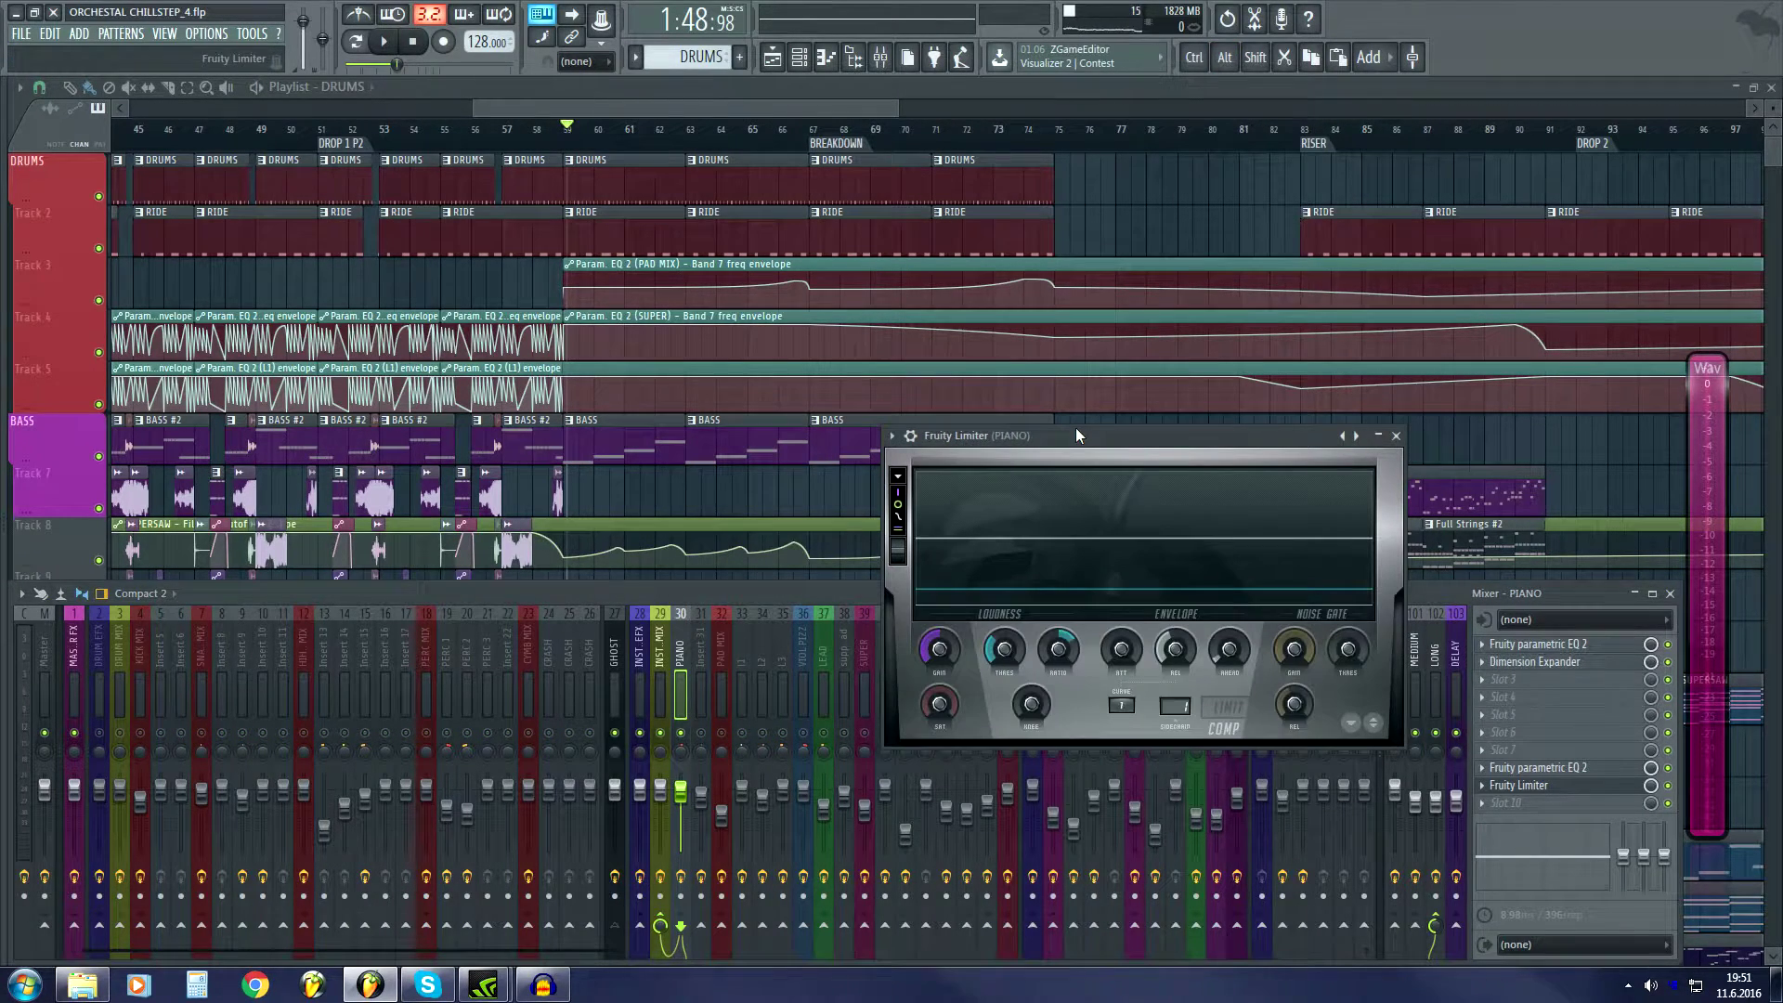
{"action": "key", "text": "space"}
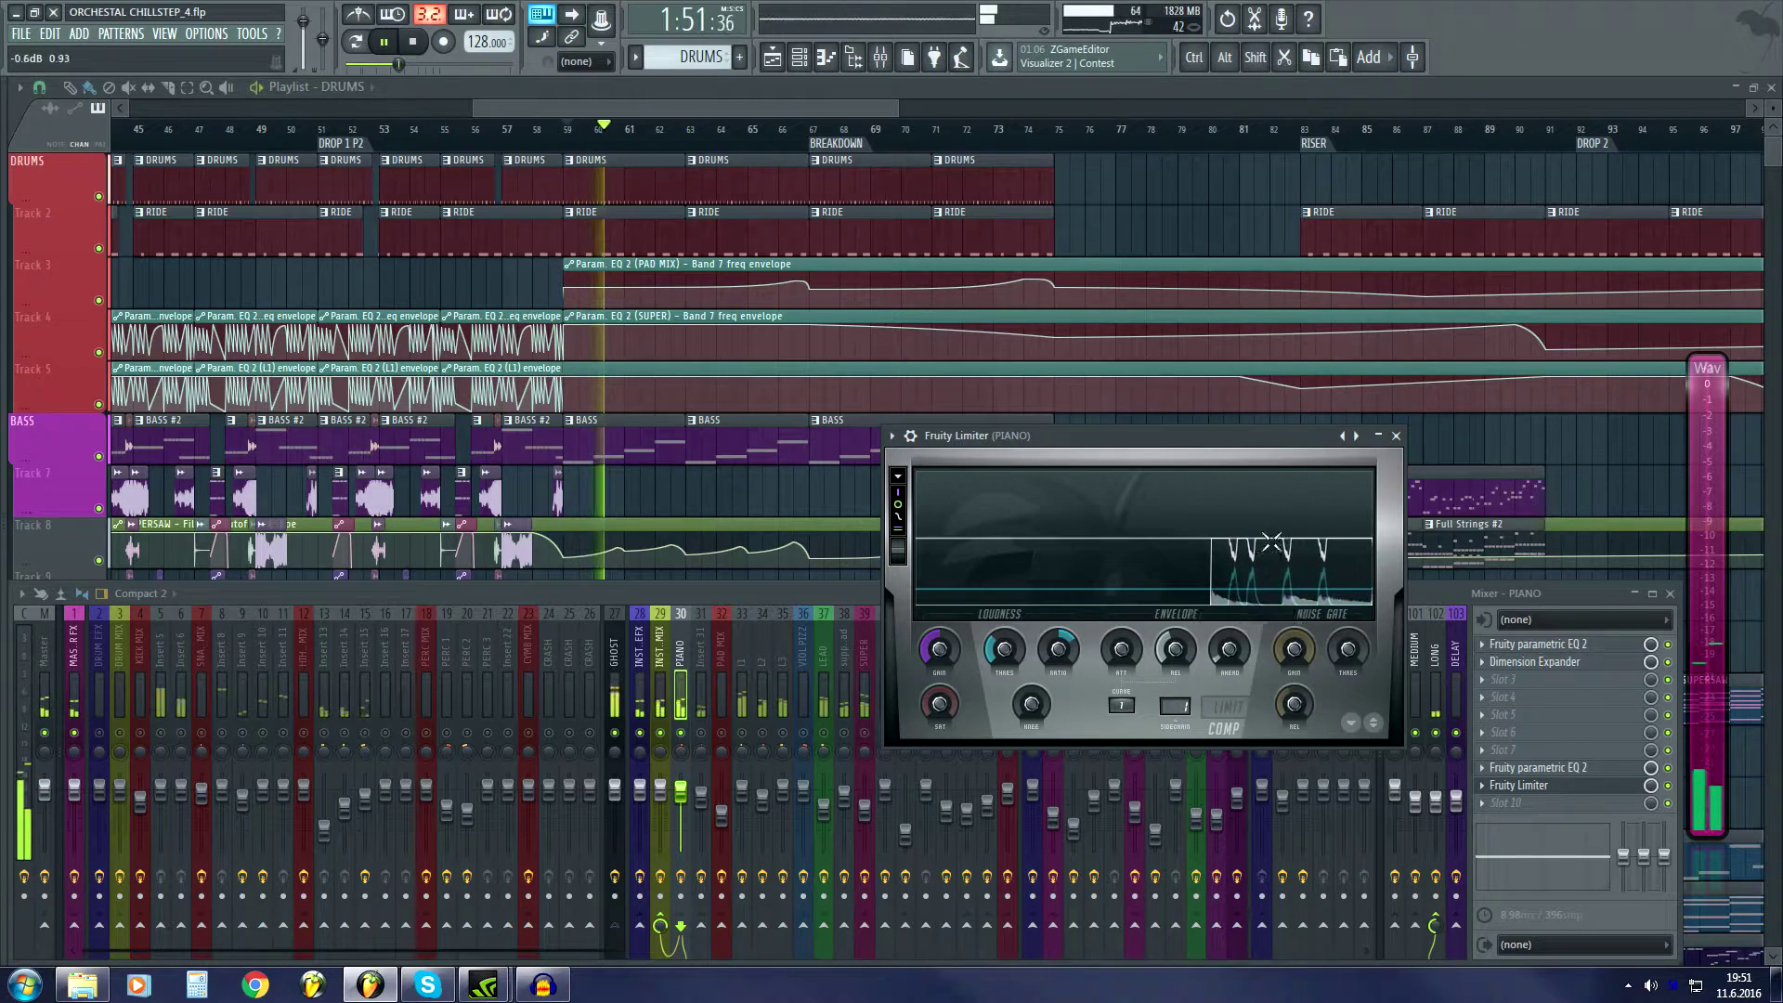
Watch the PIANO limiter during playback, then stop near bar 59 and close its window.
{"action": "left_click", "coordinate": [1572, 591]}
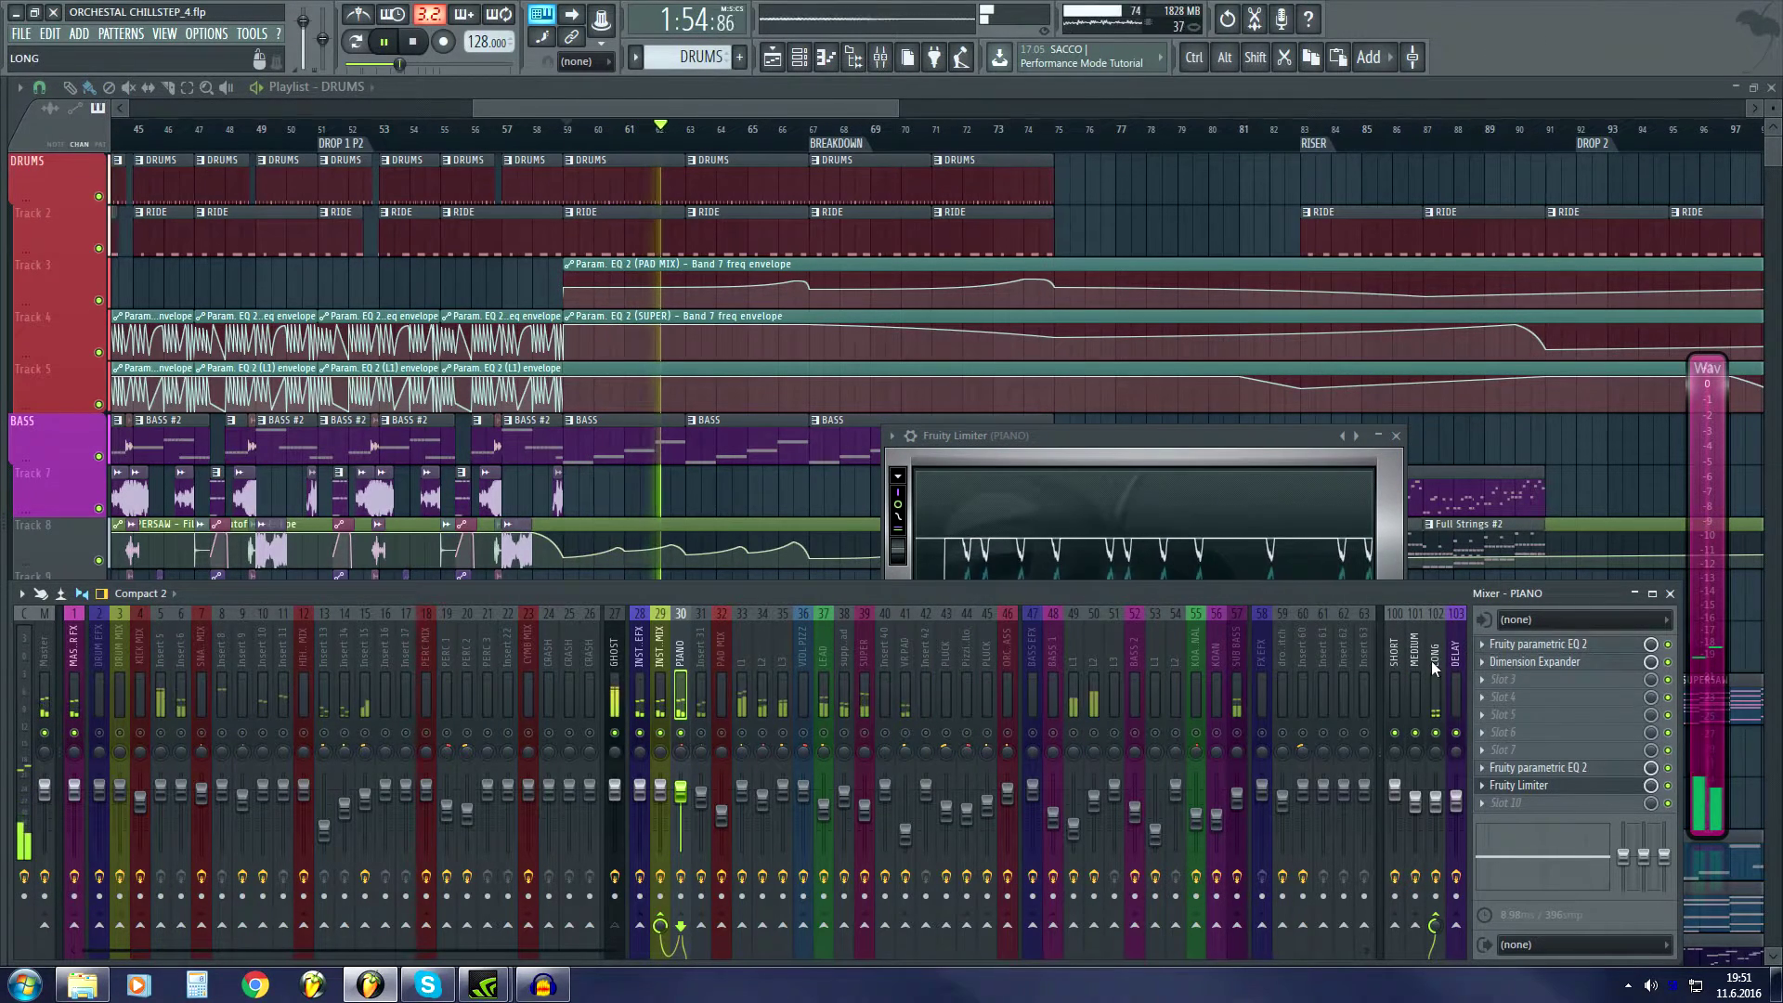
{"action": "left_click", "coordinate": [1433, 663]}
{"action": "left_click", "coordinate": [681, 678]}
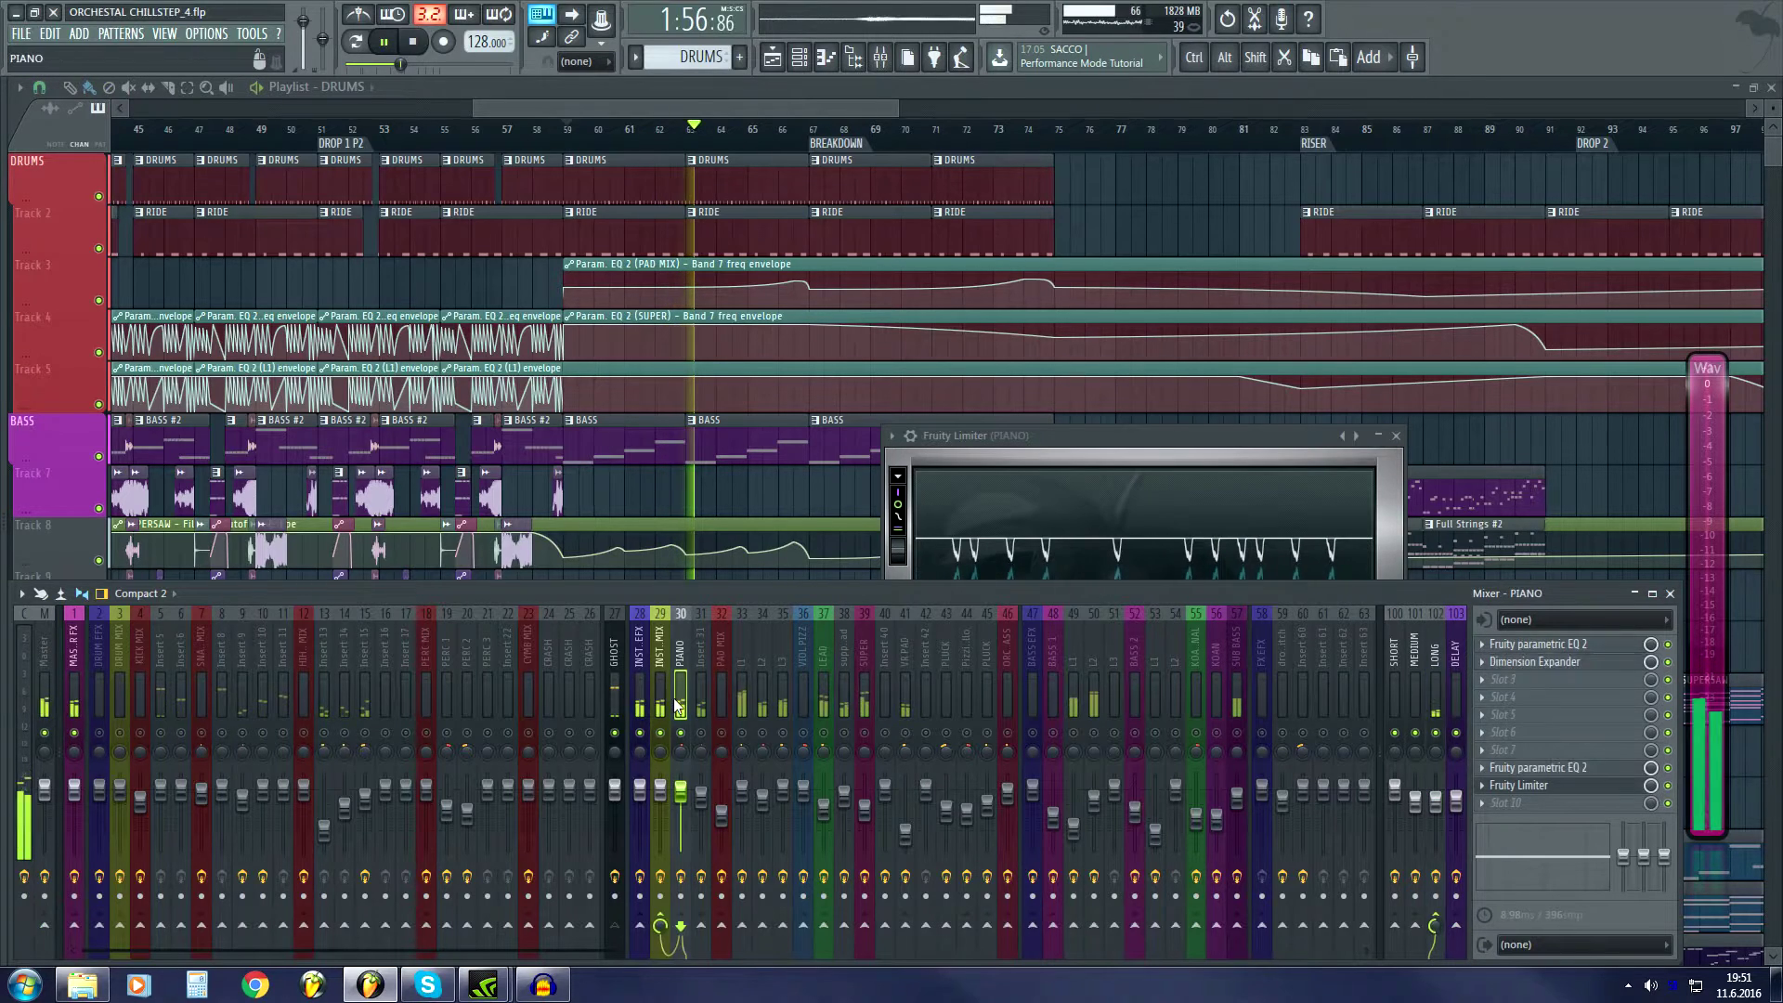
{"action": "left_click", "coordinate": [1072, 434]}
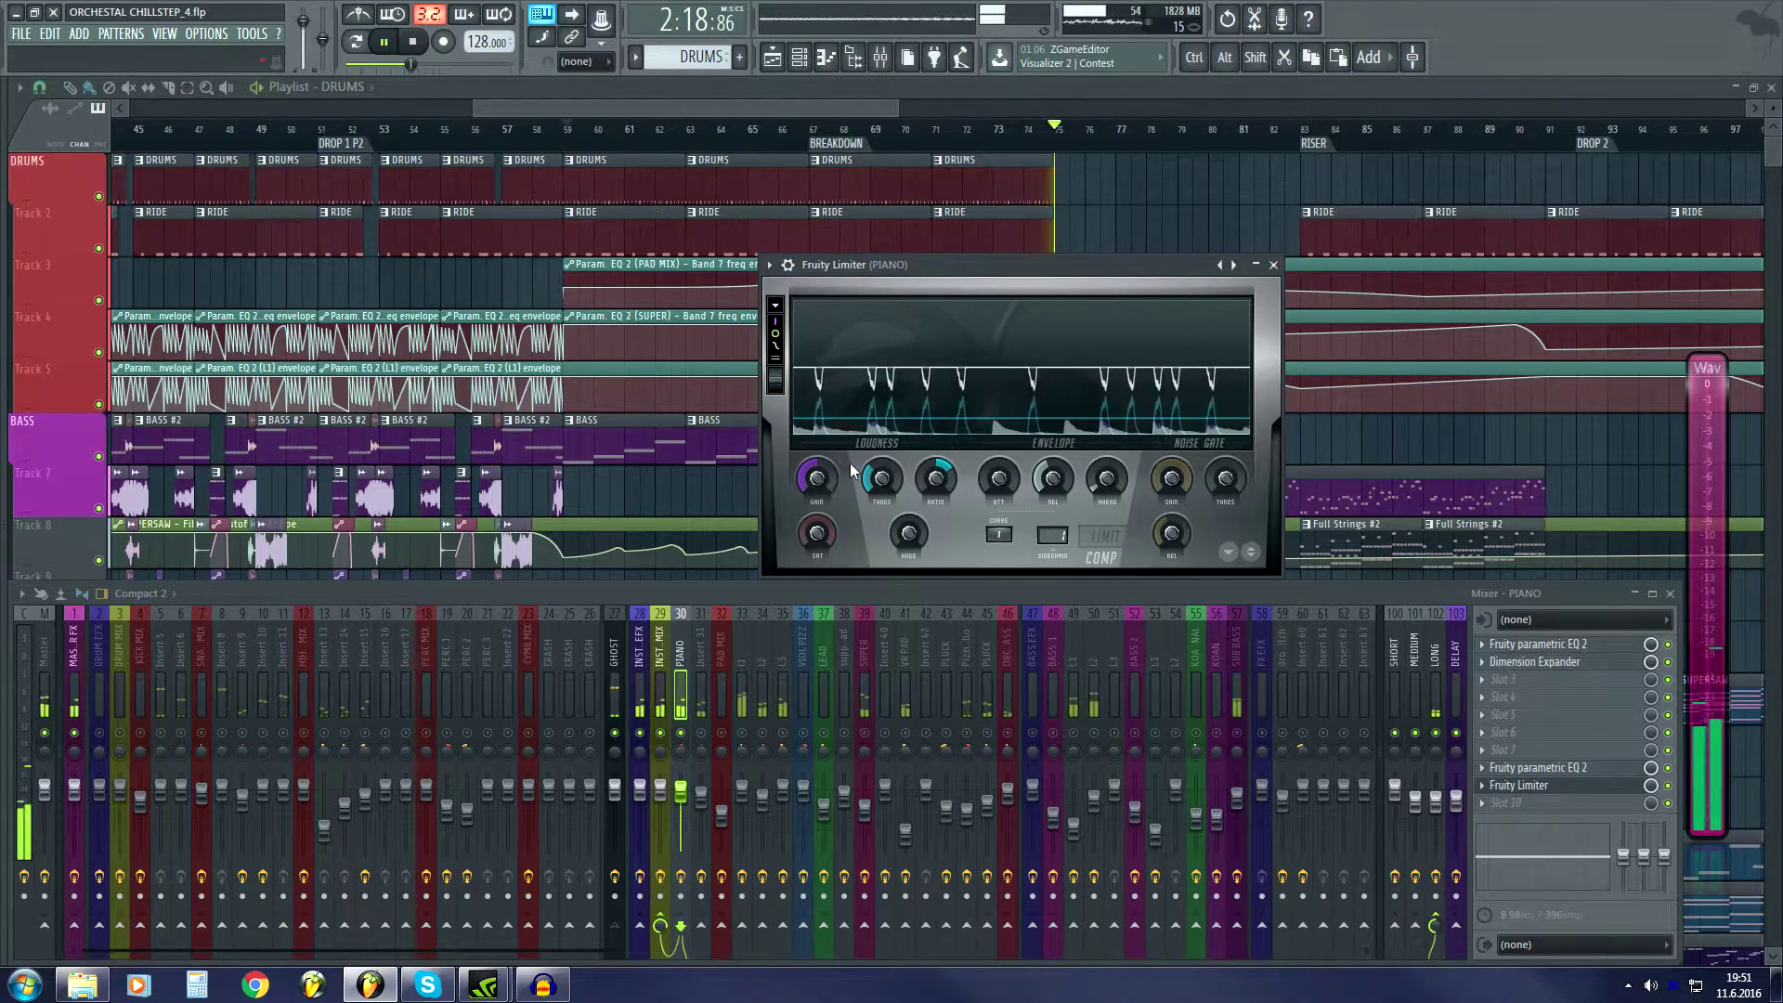
{"action": "left_click_drag", "start_coordinate": [1062, 264], "coordinate": [1045, 302]}
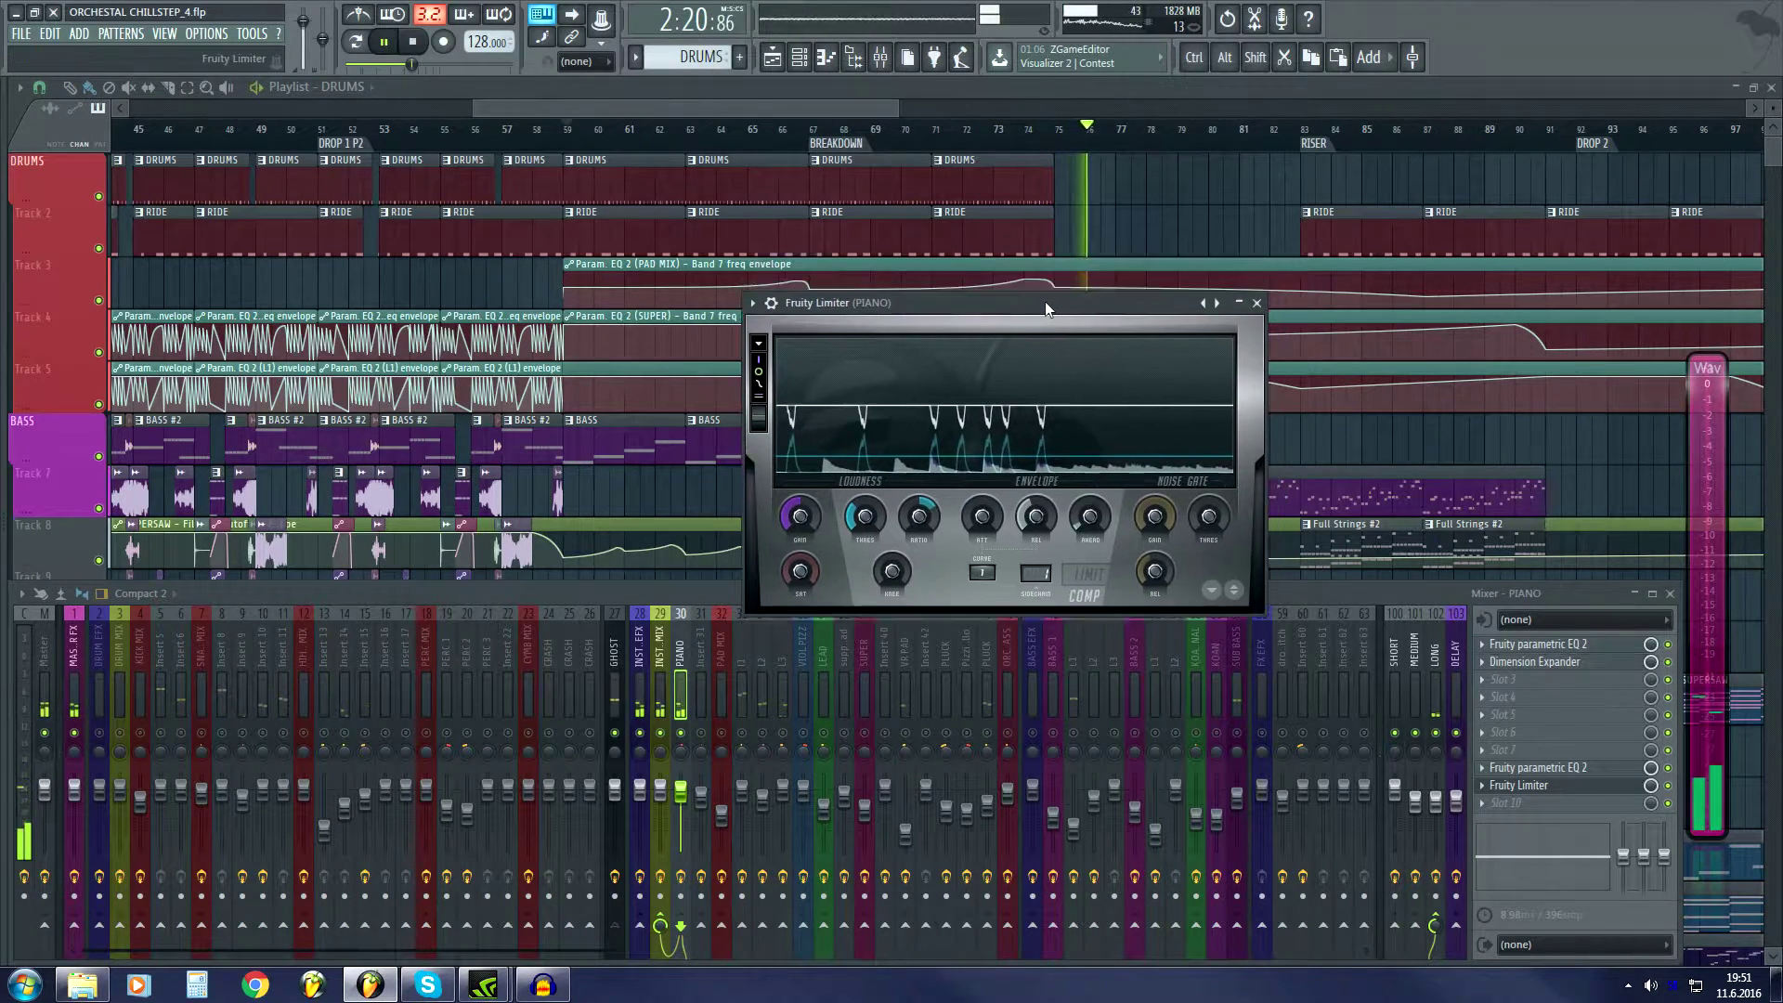
{"action": "key", "text": "space"}
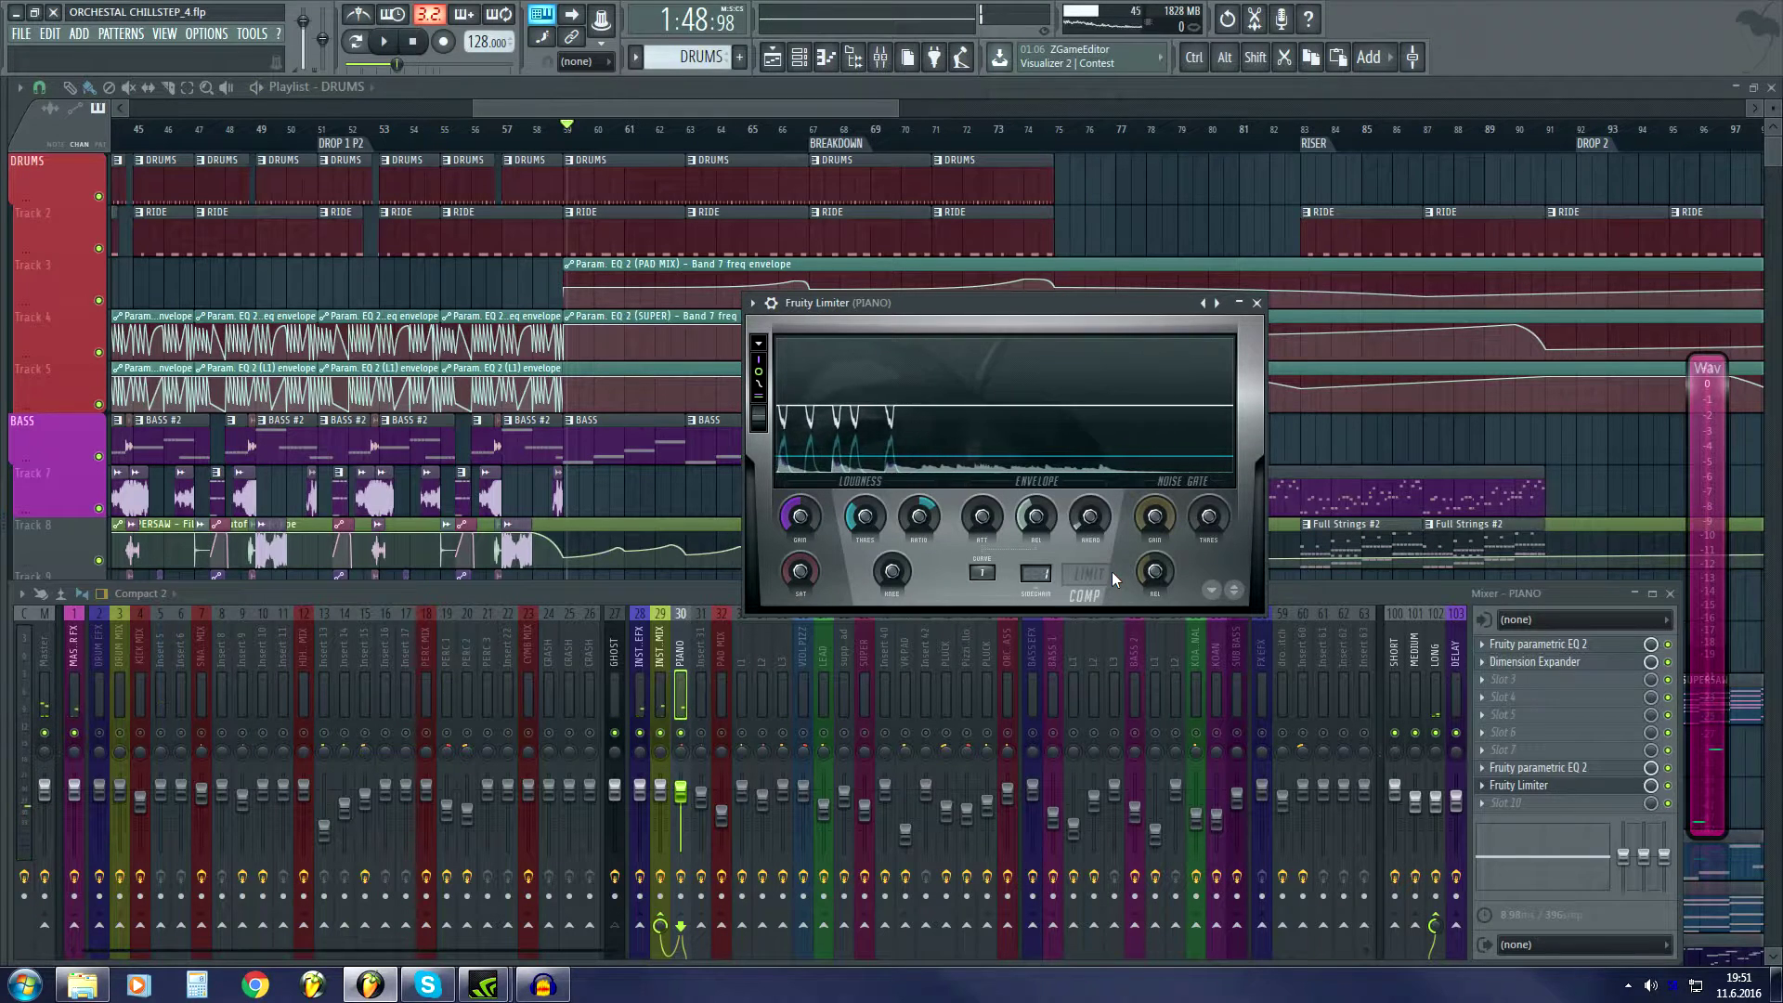
{"action": "left_click", "coordinate": [1257, 303]}
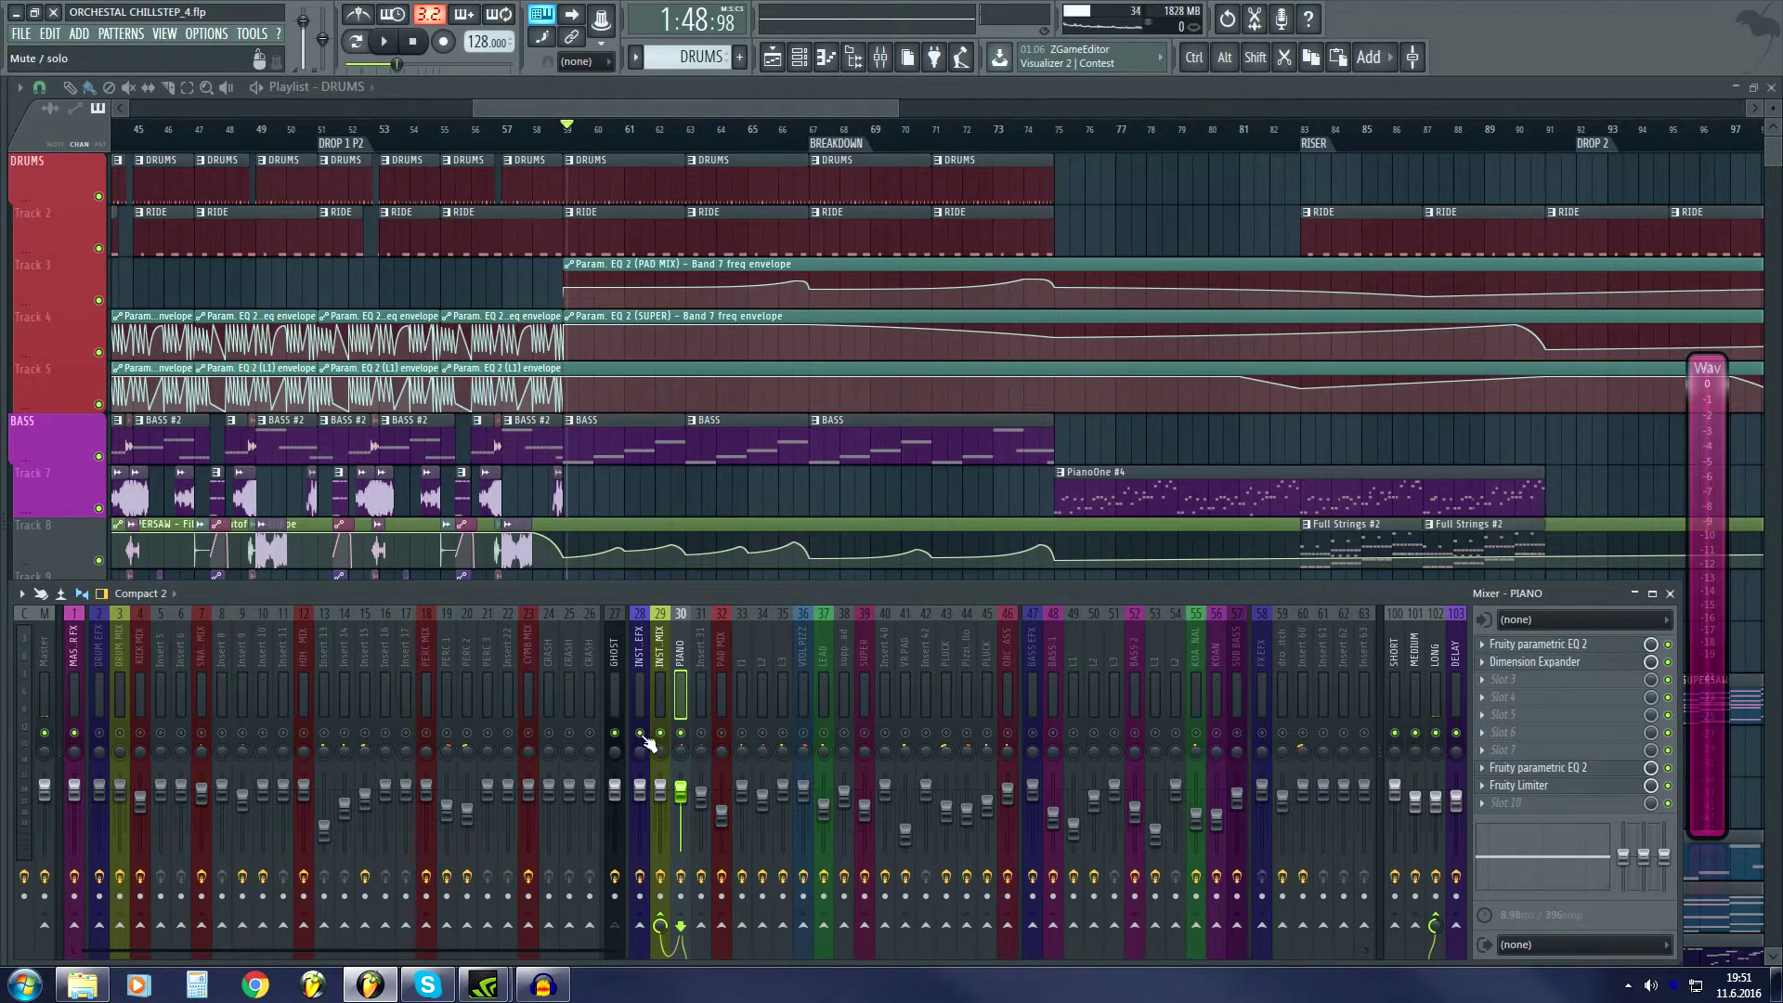
Unsolo PIANO, then review the INSTR EFX, INSTR MIX and SHORT insert effect chains.
{"action": "right_click", "coordinate": [681, 734]}
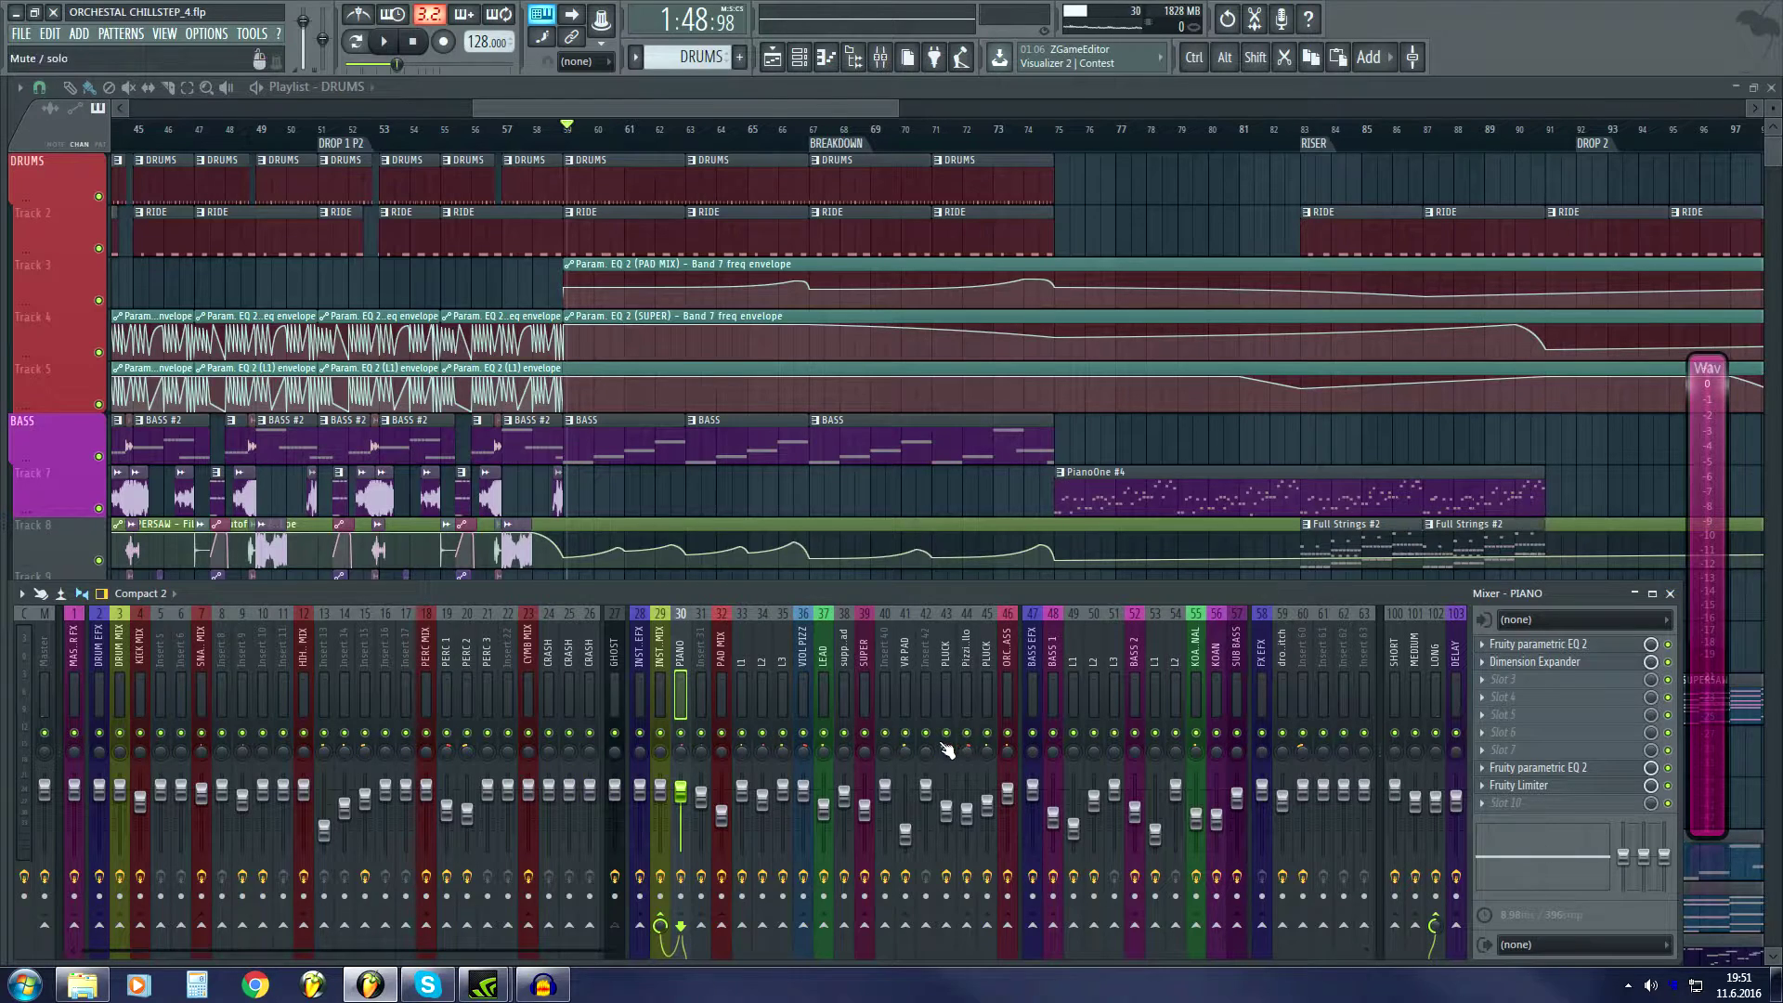
{"action": "left_click", "coordinate": [640, 688]}
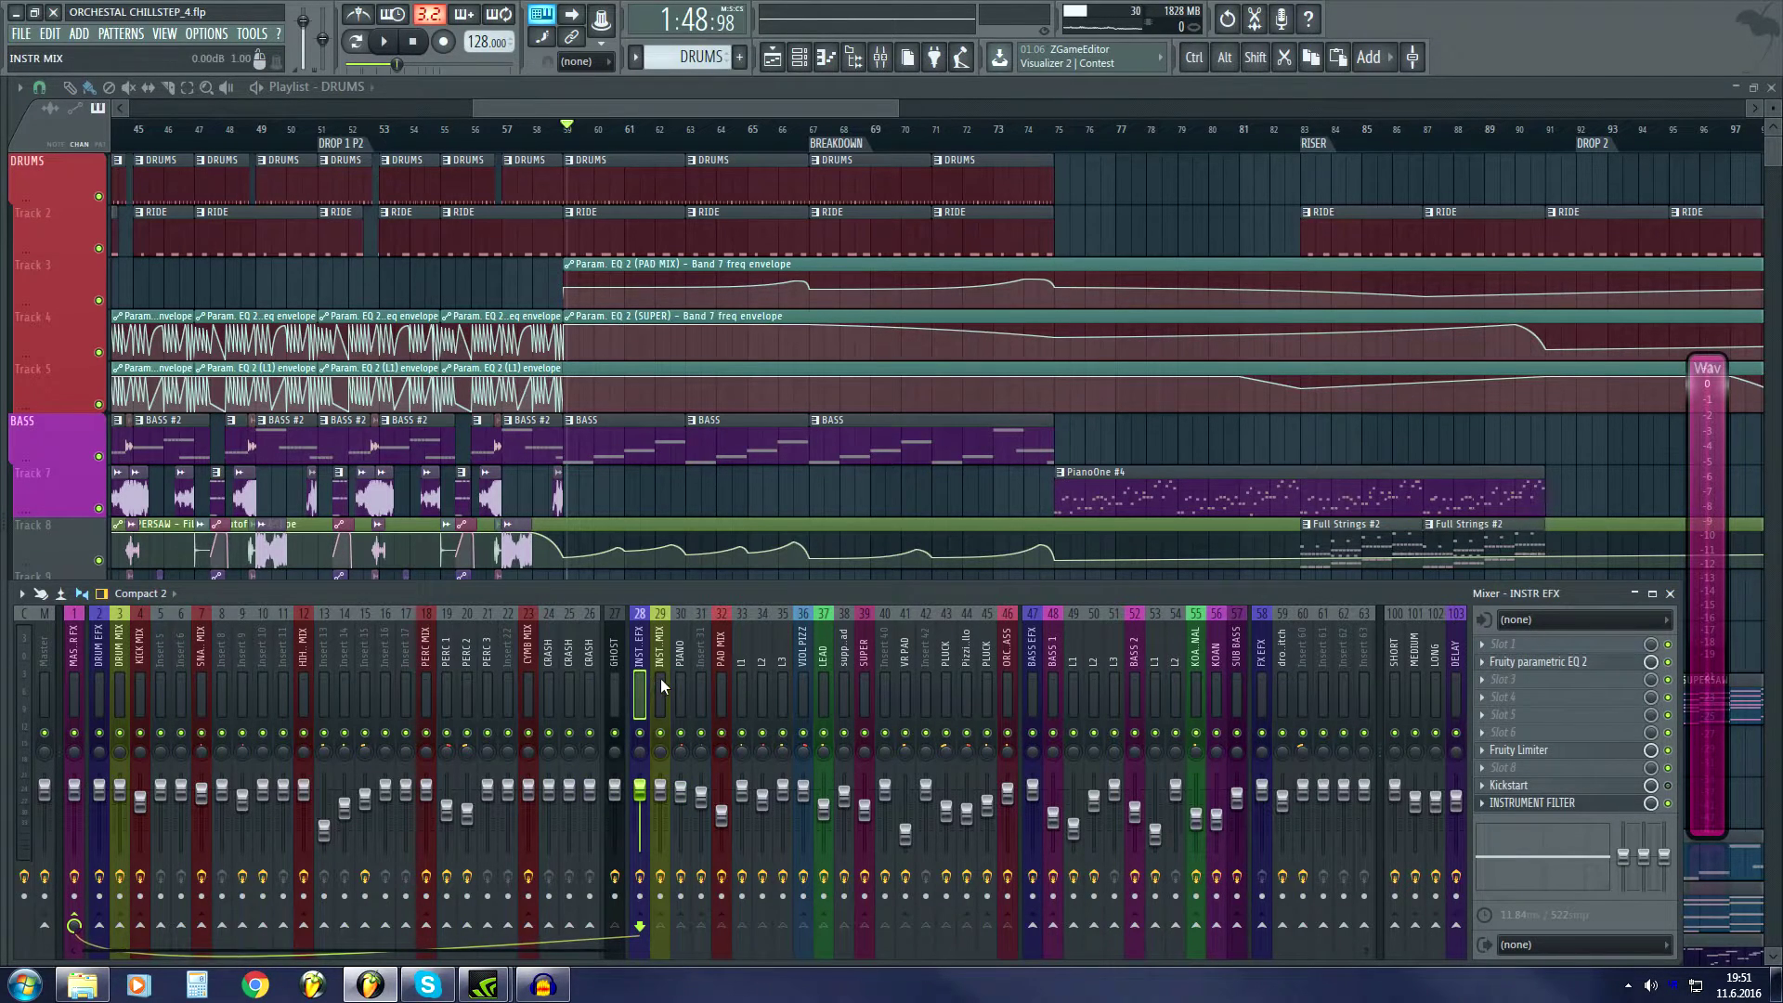
{"action": "left_click", "coordinate": [661, 687]}
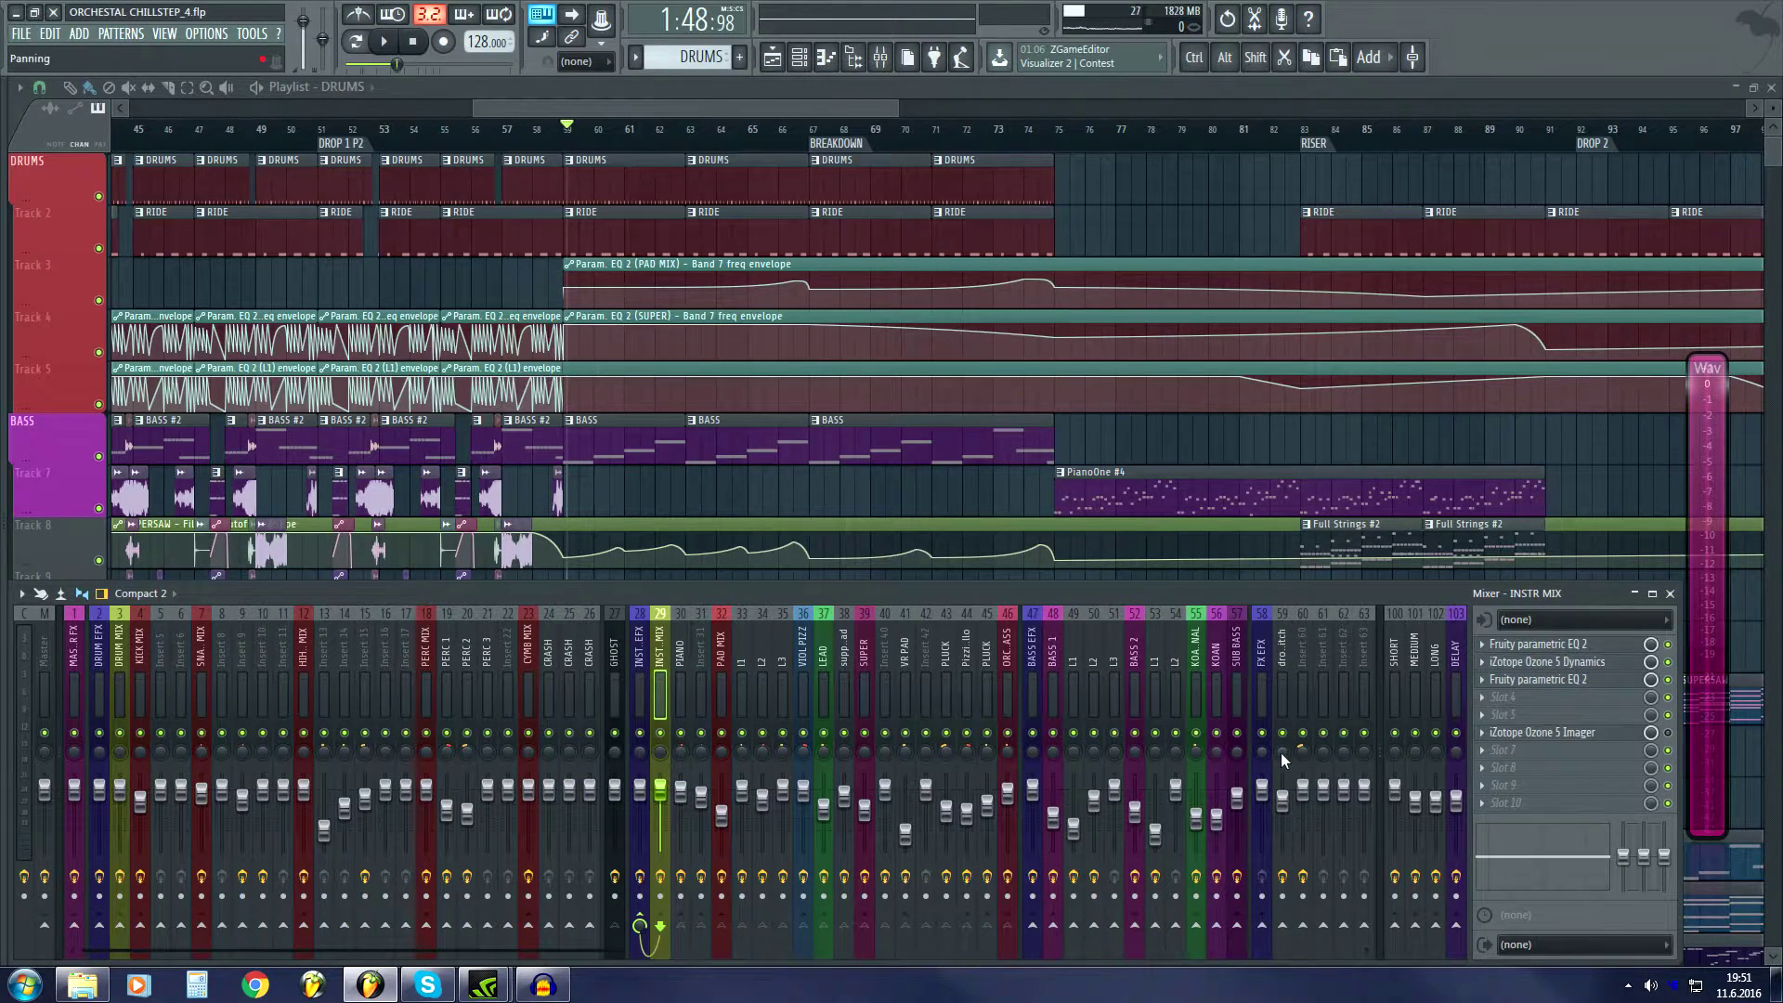
{"action": "left_click", "coordinate": [1397, 701]}
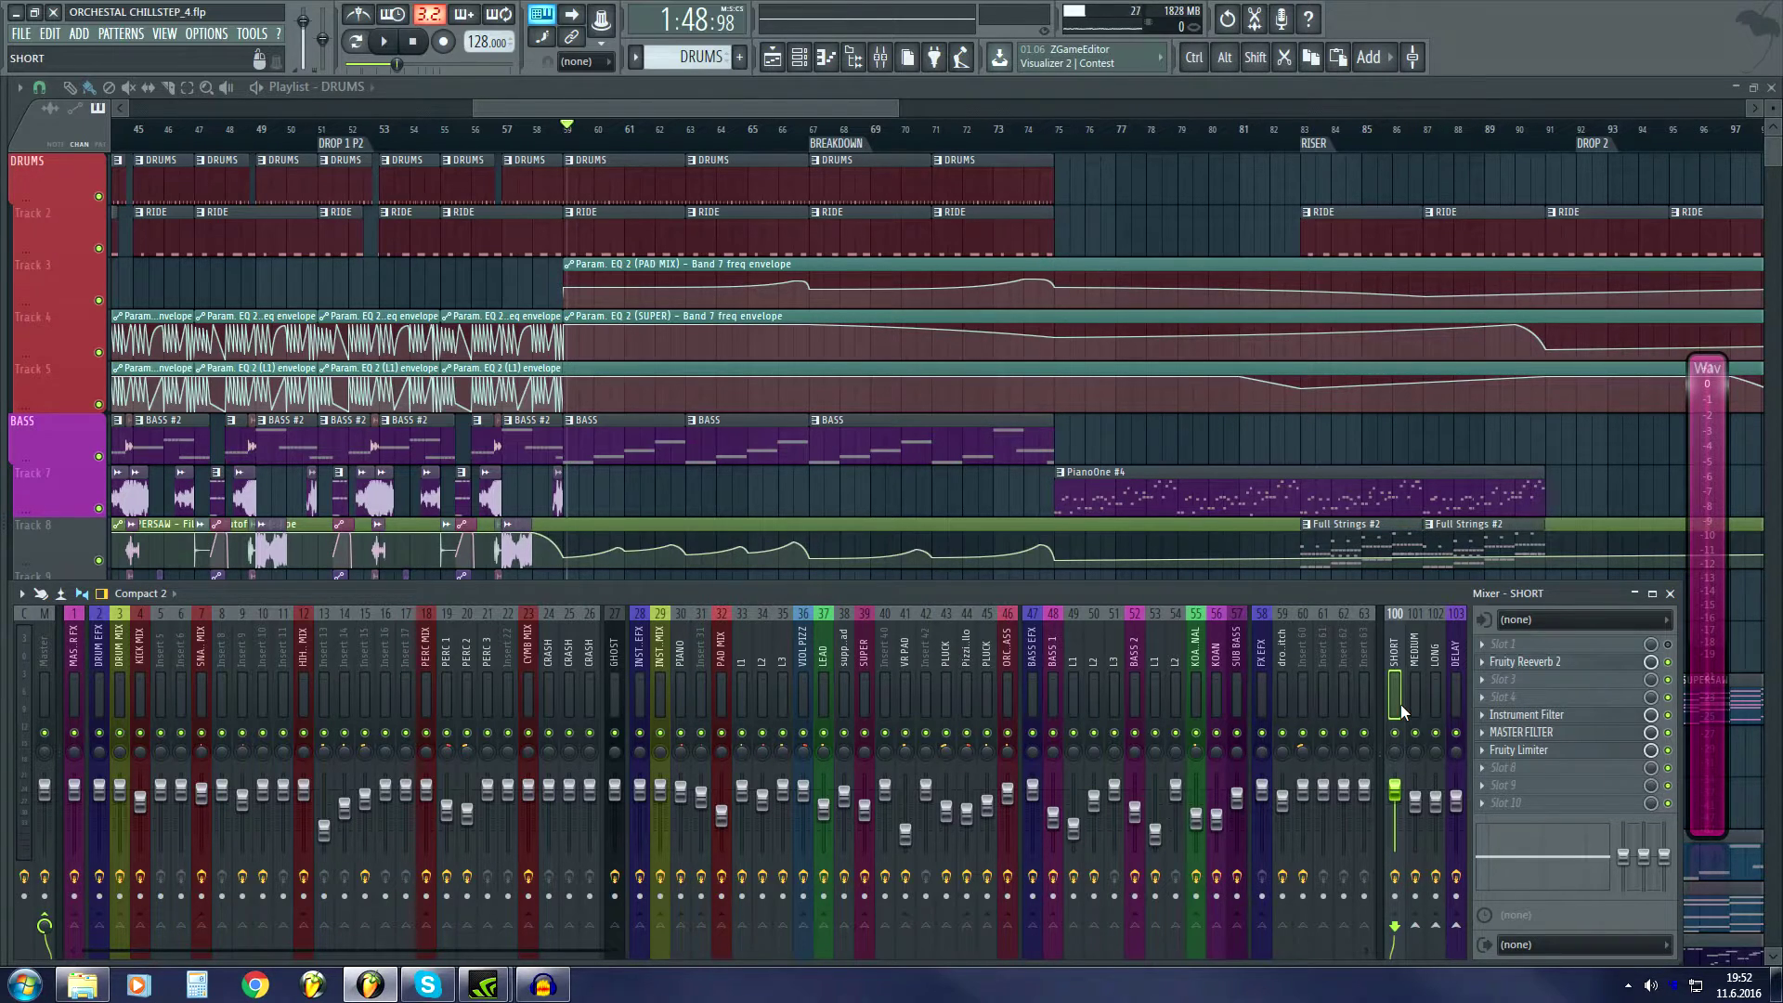
{"action": "left_click", "coordinate": [667, 690]}
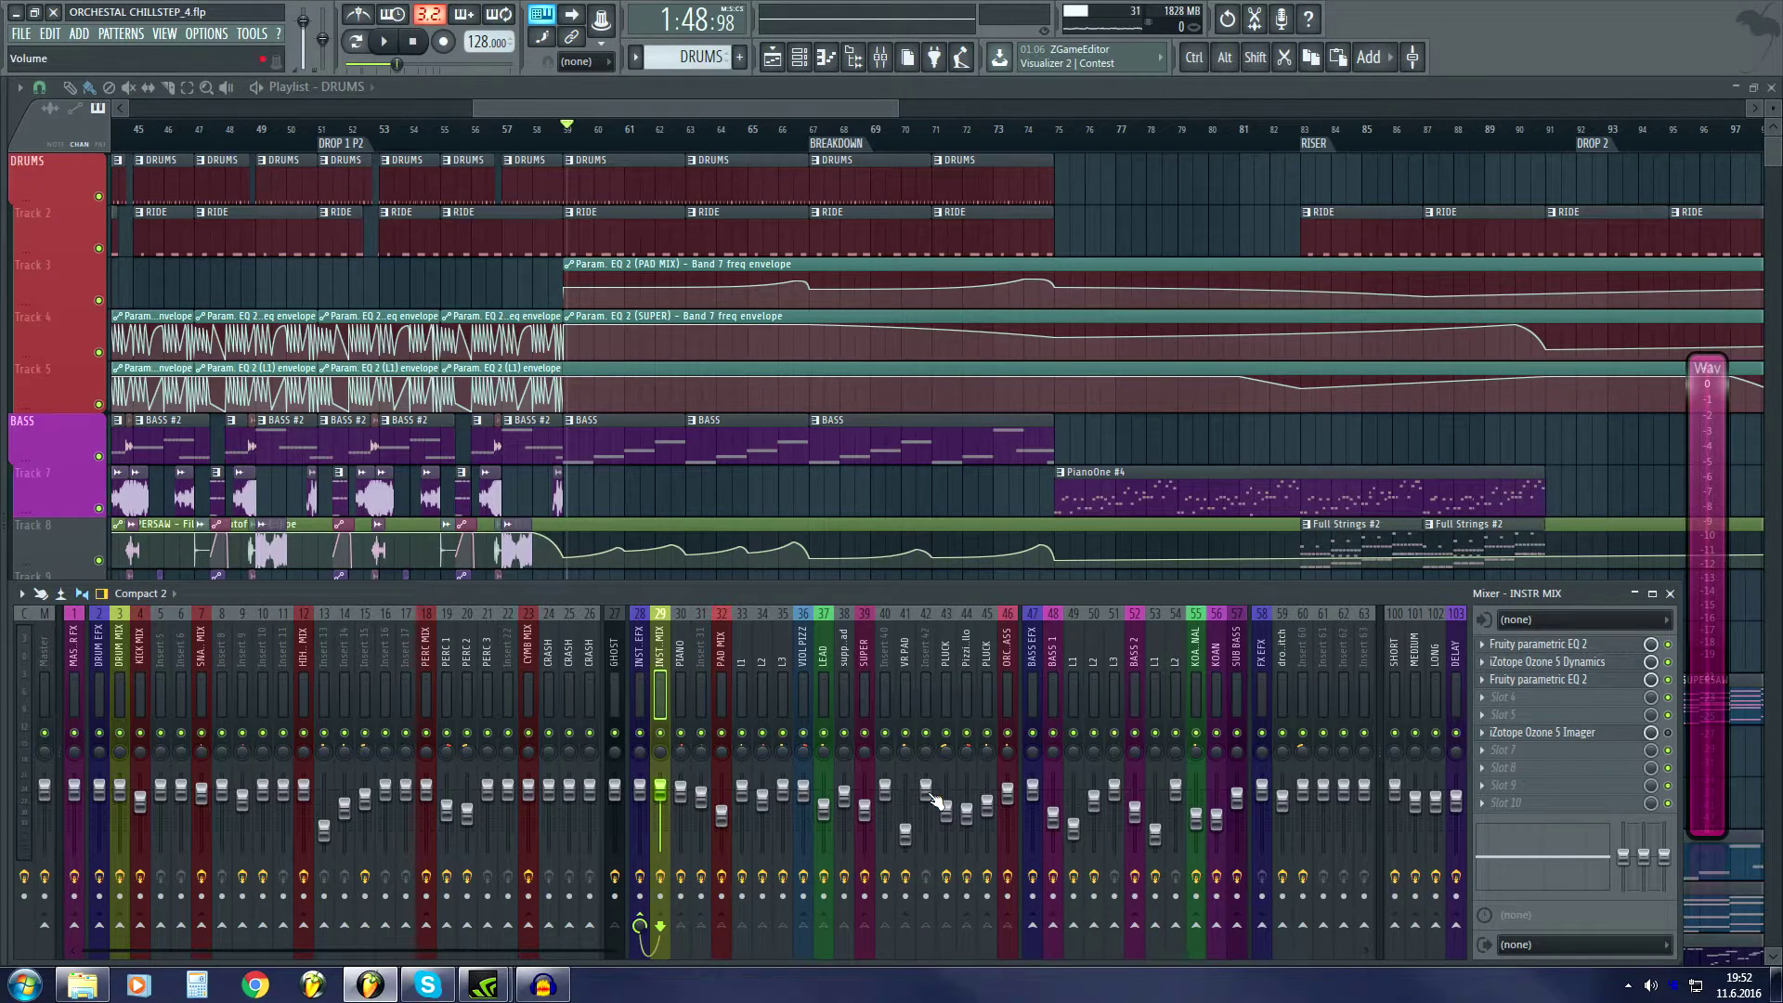
Compare the SHORT, MEDIUM and LONG reverb bus chains, ending on MEDIUM's Reeverb 2-to-Limiter chain.
{"action": "left_click", "coordinate": [1434, 683]}
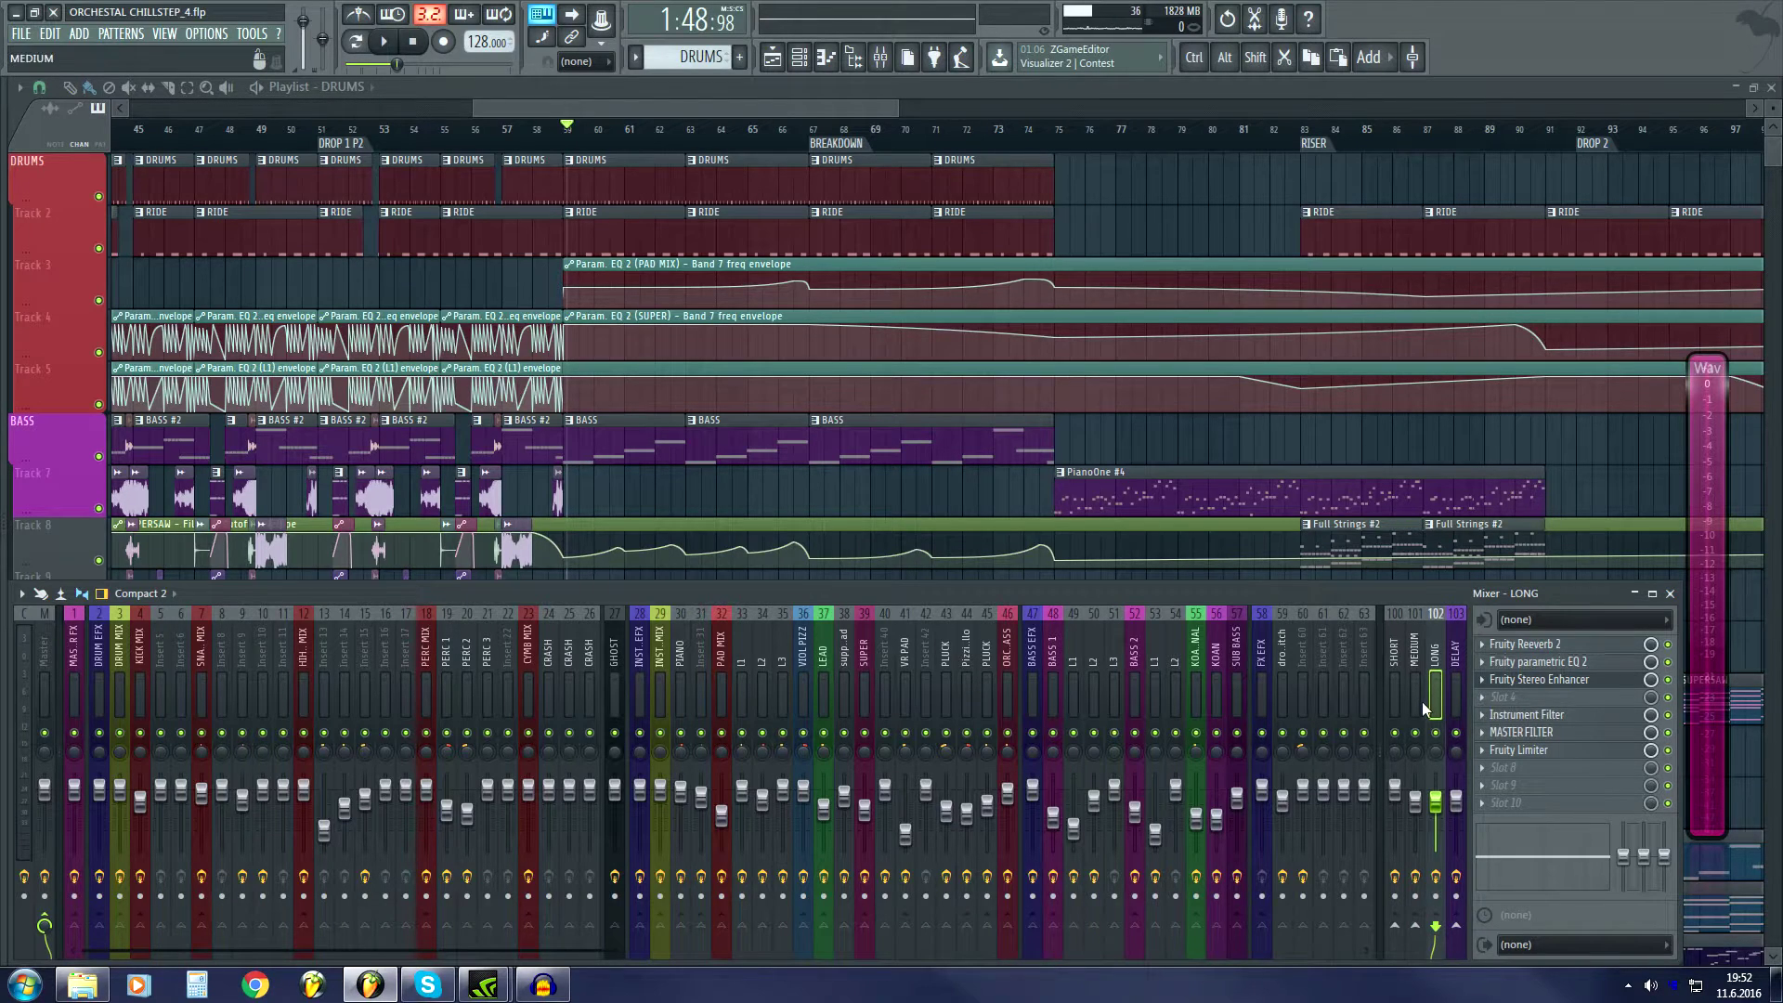
{"action": "left_click", "coordinate": [1421, 701]}
{"action": "left_click", "coordinate": [1392, 701]}
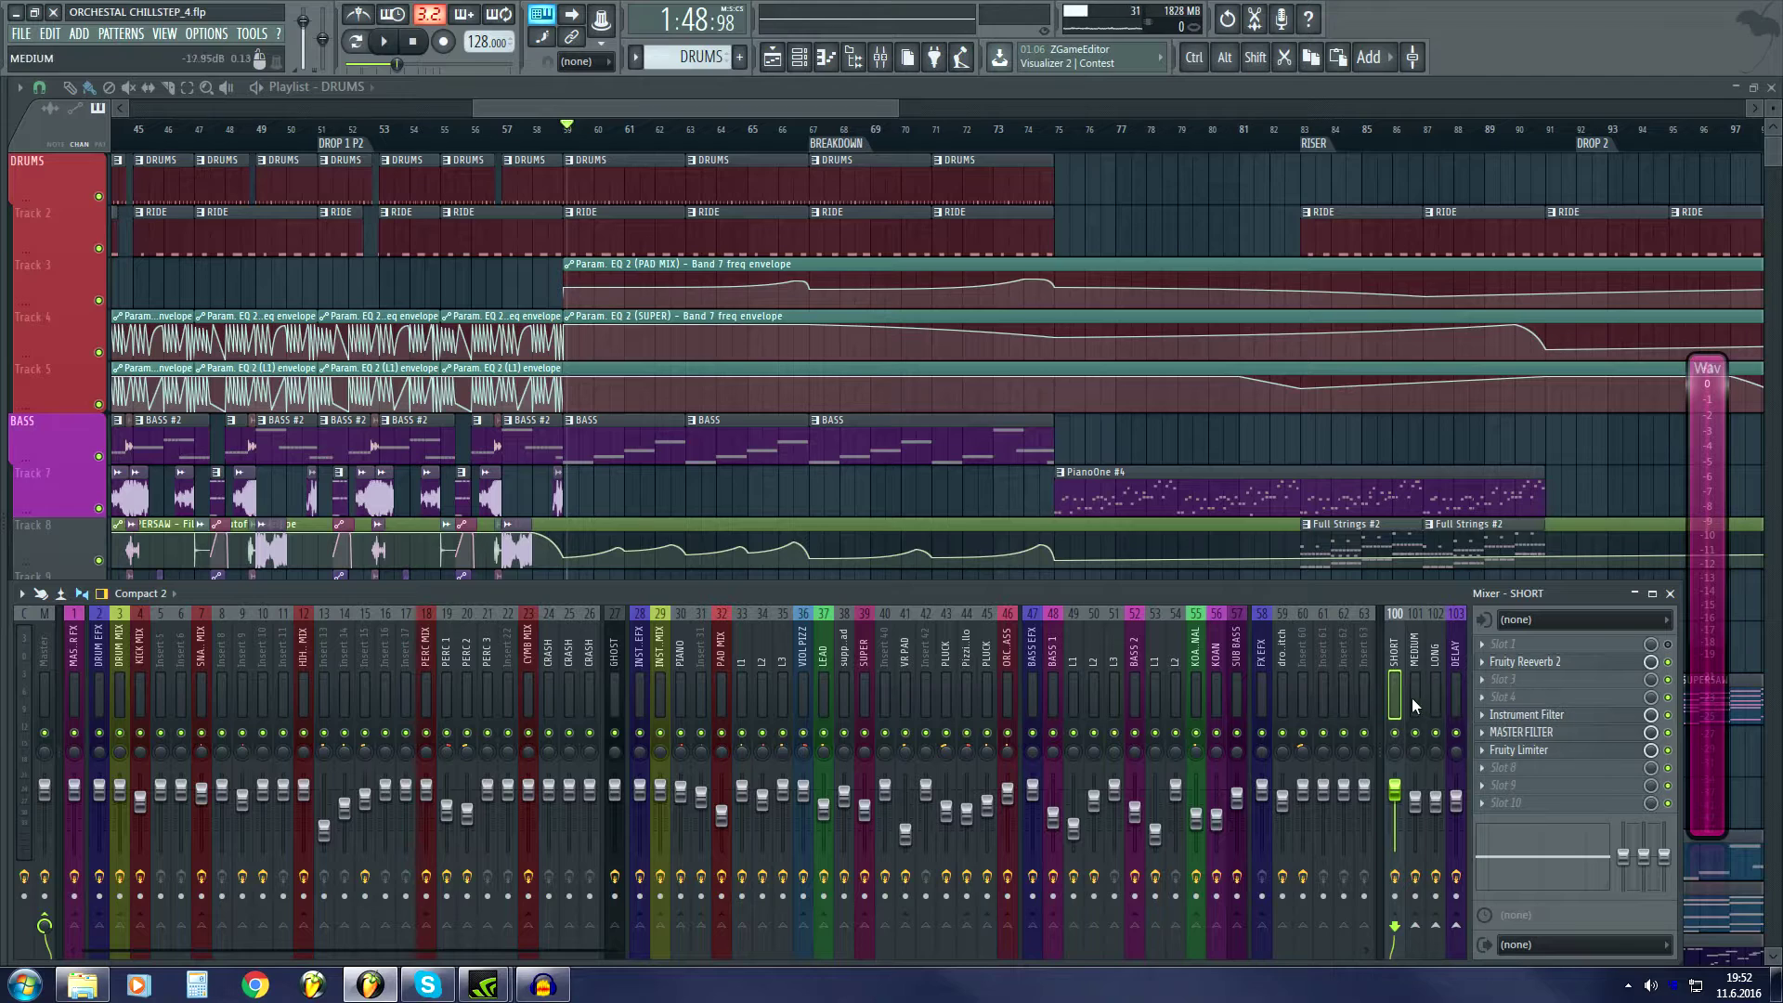
{"action": "left_click", "coordinate": [1411, 698]}
{"action": "left_click", "coordinate": [1436, 697]}
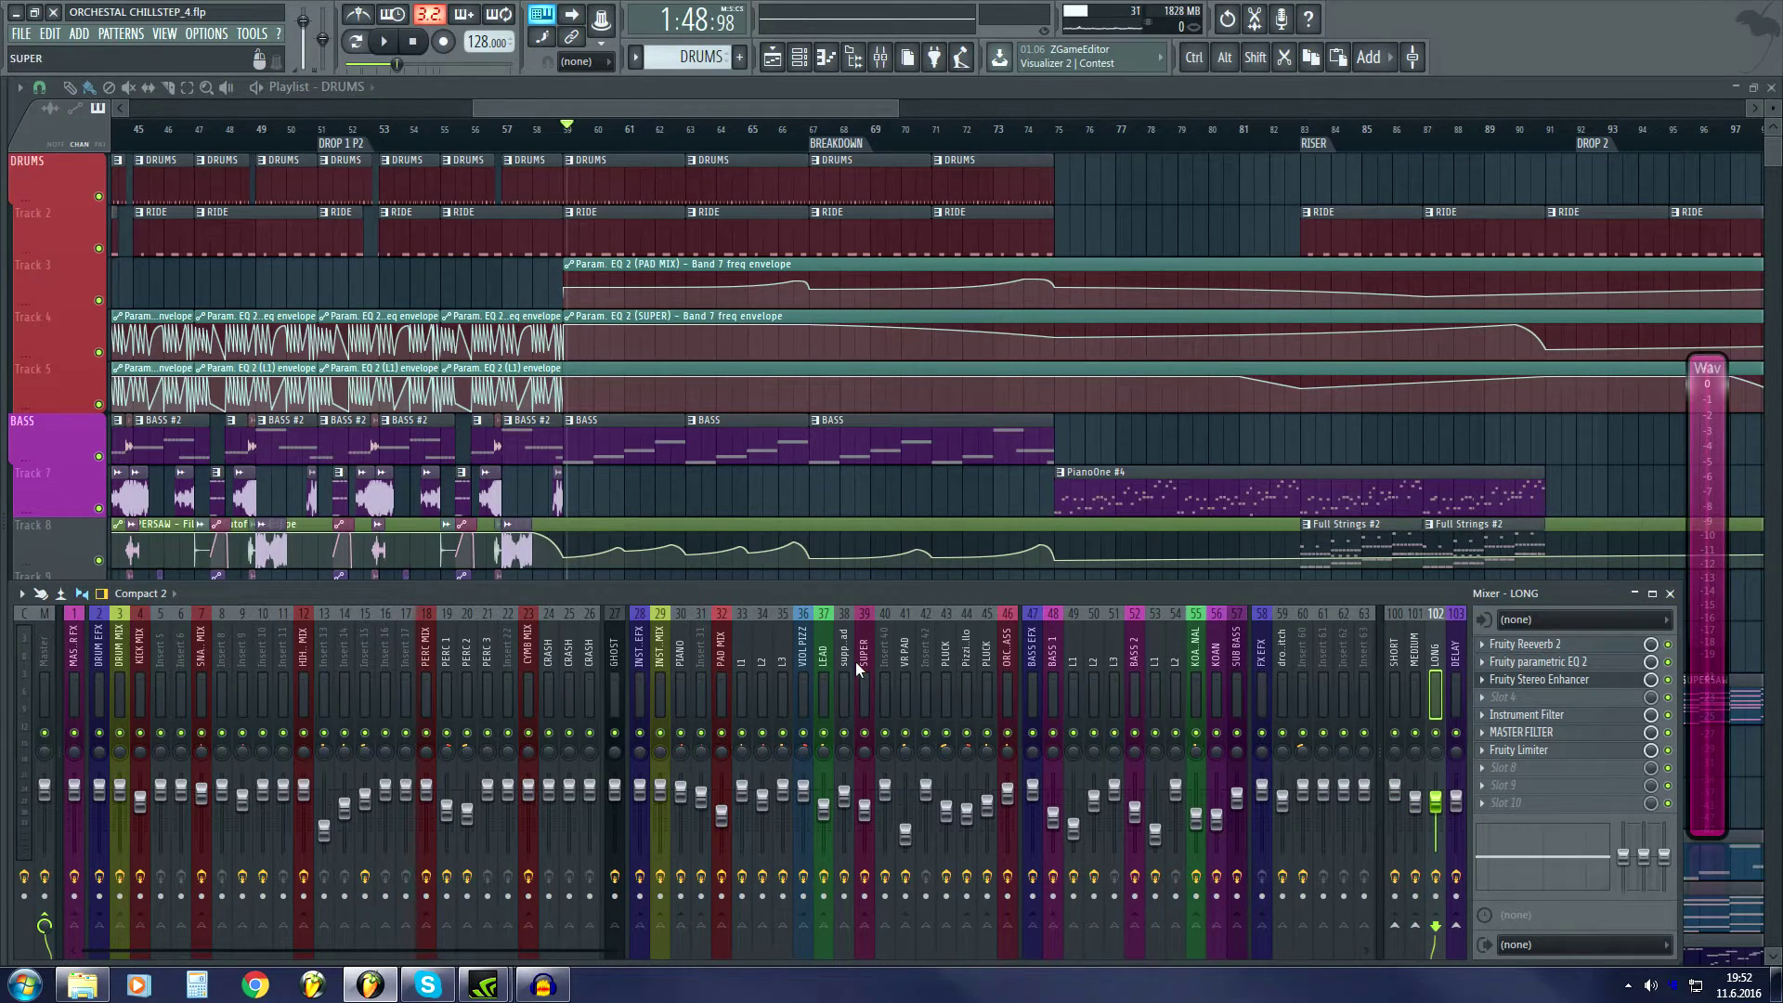
{"action": "left_click", "coordinate": [1399, 694]}
{"action": "left_click", "coordinate": [1428, 693]}
{"action": "left_click", "coordinate": [1396, 694]}
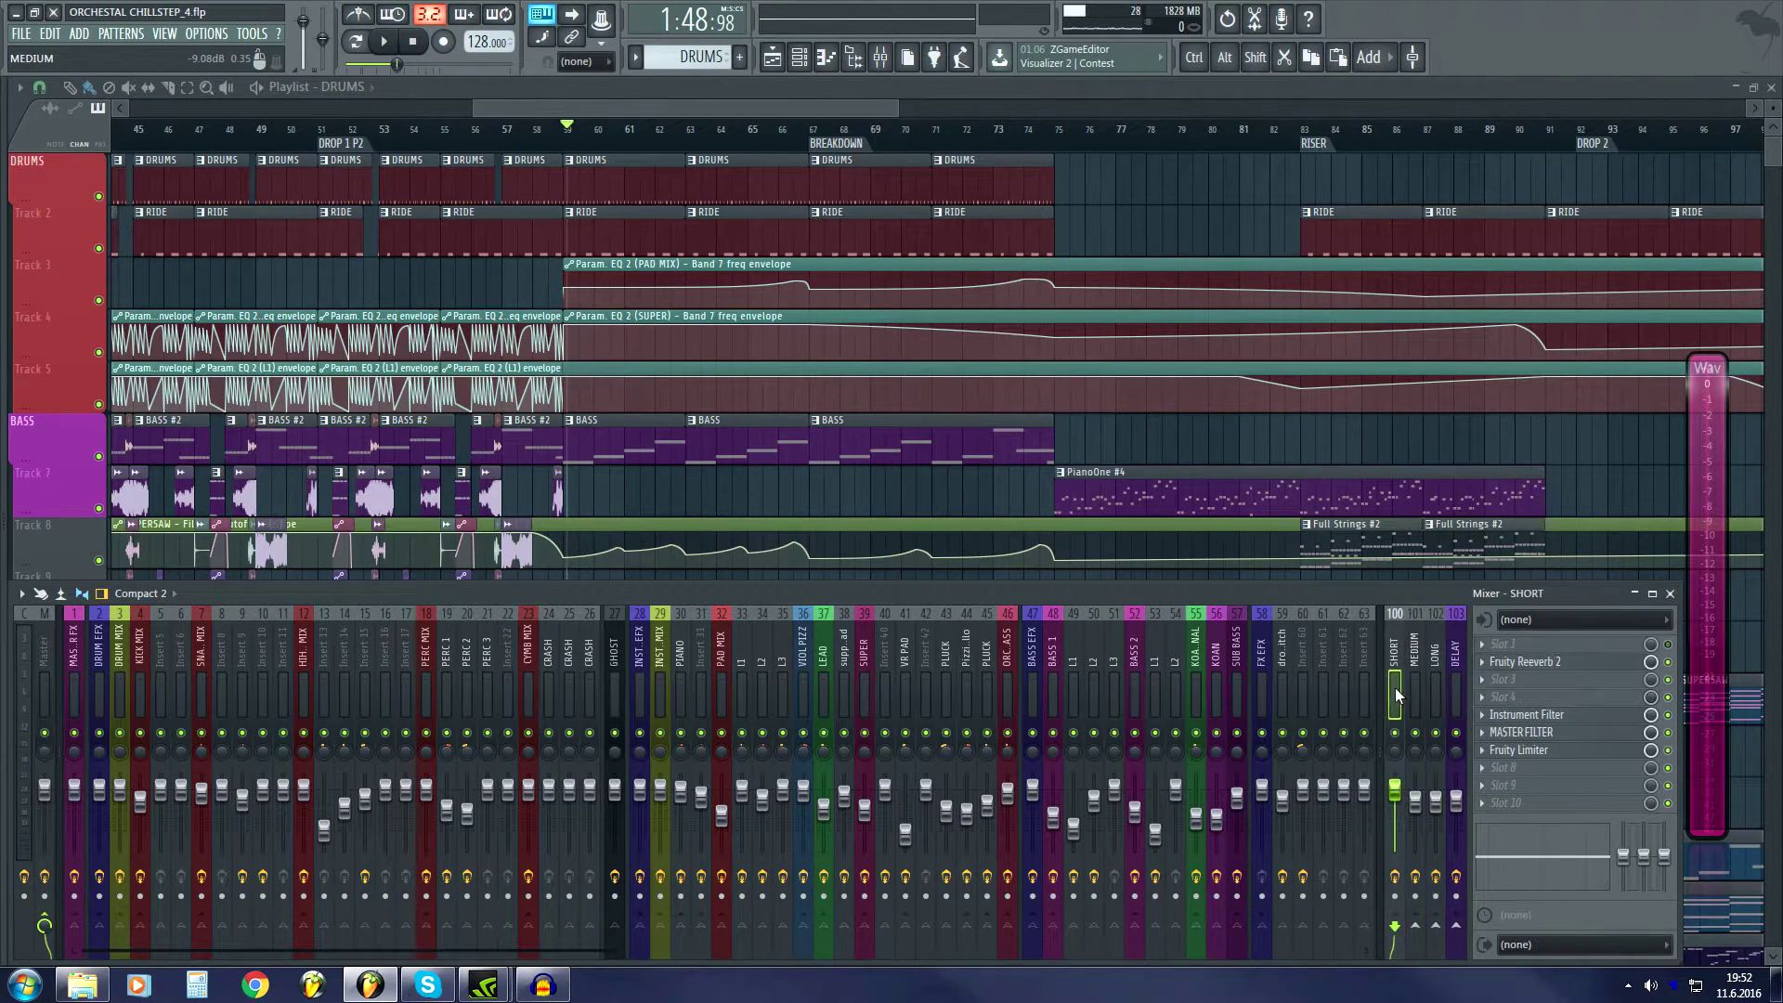
{"action": "left_click", "coordinate": [1434, 695]}
{"action": "left_click", "coordinate": [1414, 695]}
{"action": "left_click", "coordinate": [1395, 695]}
{"action": "left_click", "coordinate": [1415, 695]}
{"action": "left_click", "coordinate": [1434, 696]}
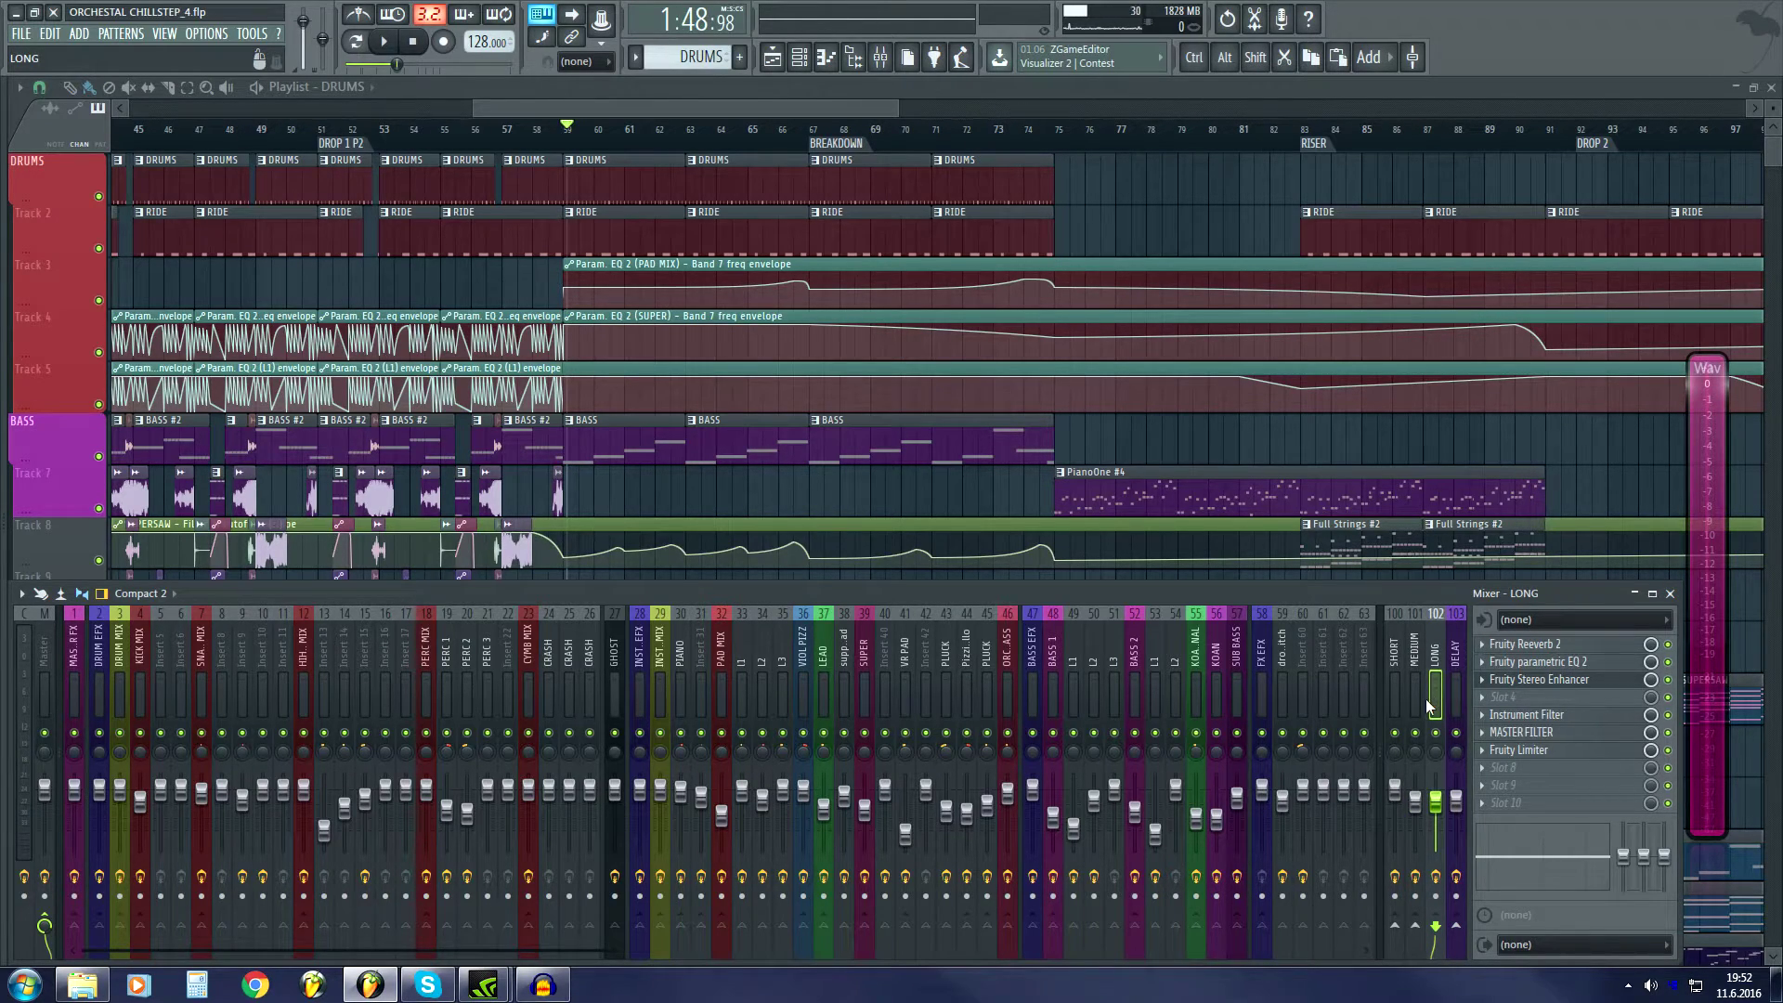
{"action": "left_click", "coordinate": [1414, 691]}
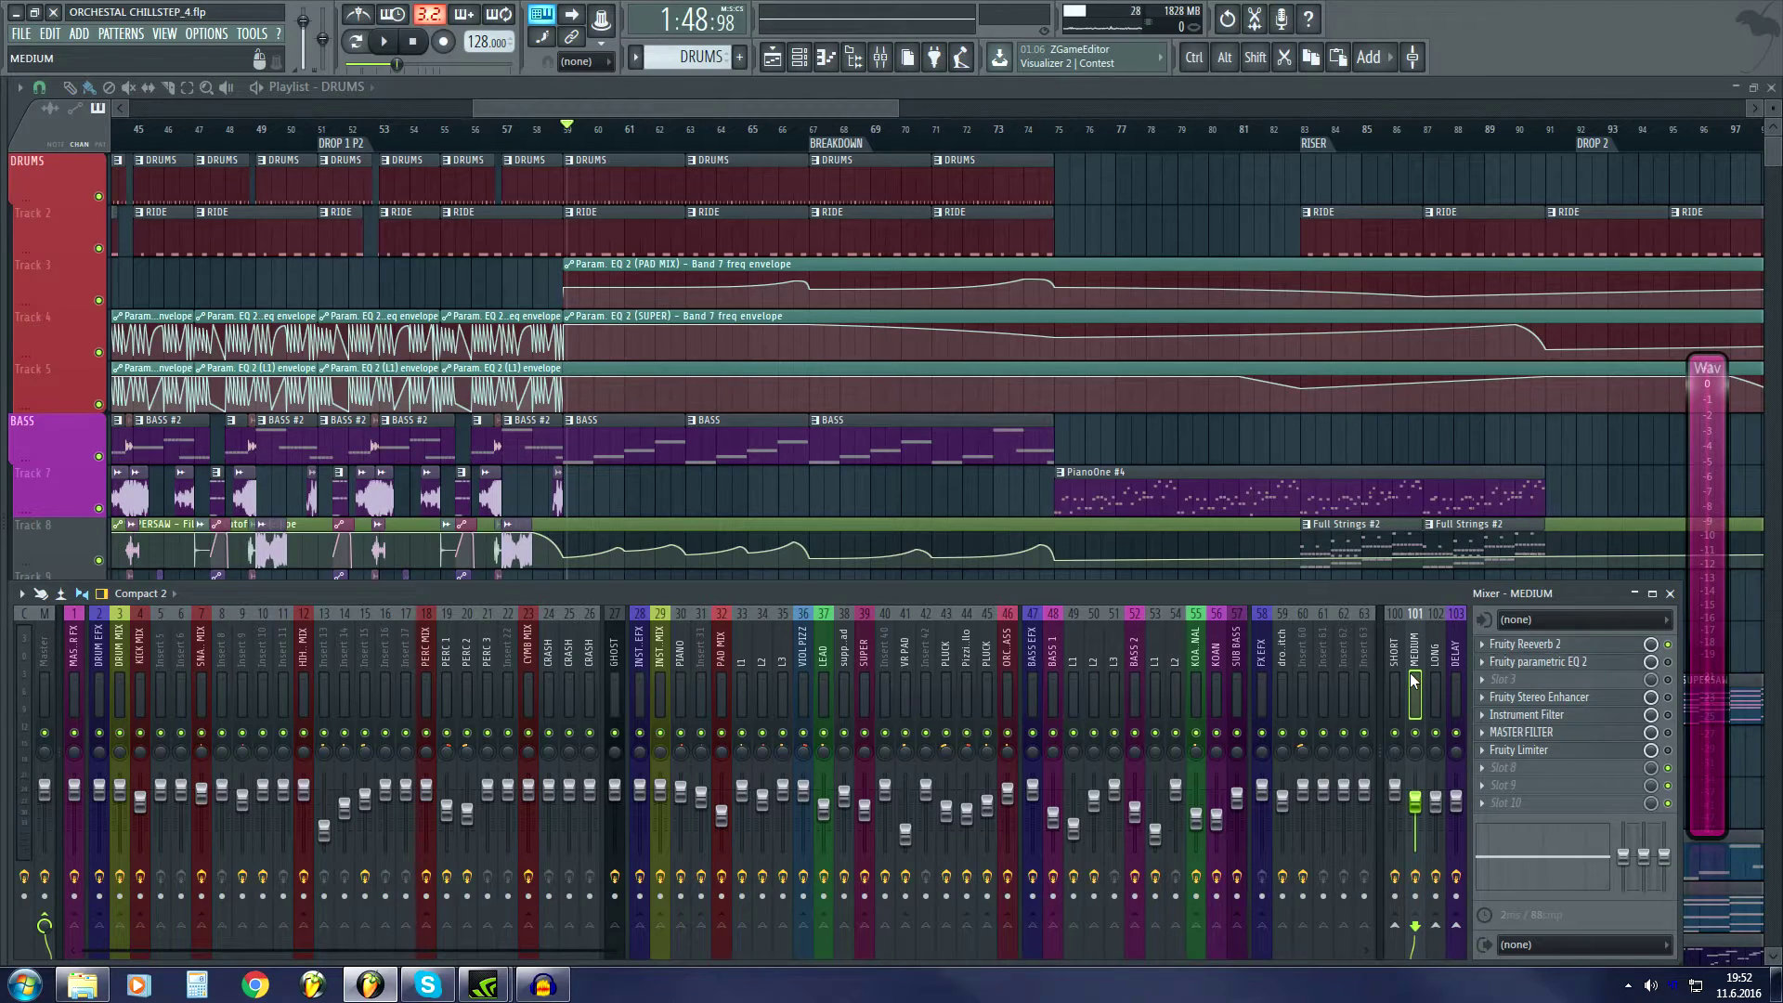
{"action": "key", "text": "F9"}
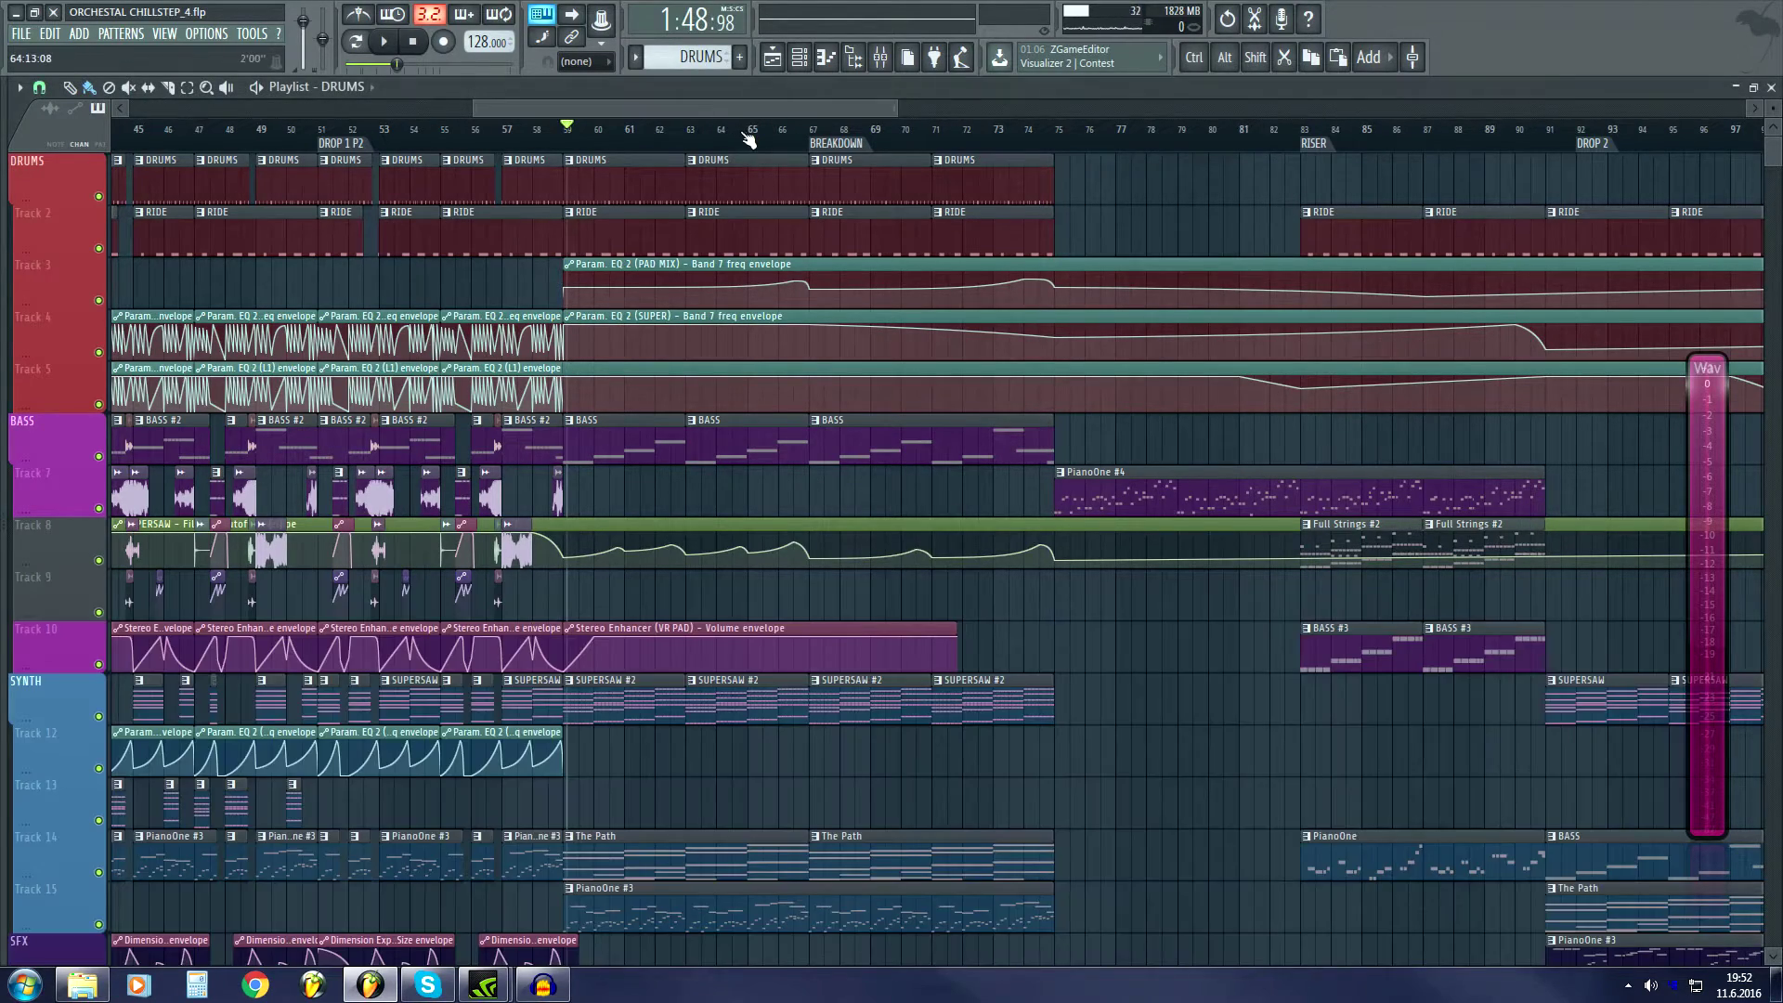
{"action": "scroll", "coordinate": [749, 134], "scroll_direction": "down", "scroll_amount": 3}
{"action": "scroll", "coordinate": [641, 135], "scroll_direction": "up", "scroll_amount": 4}
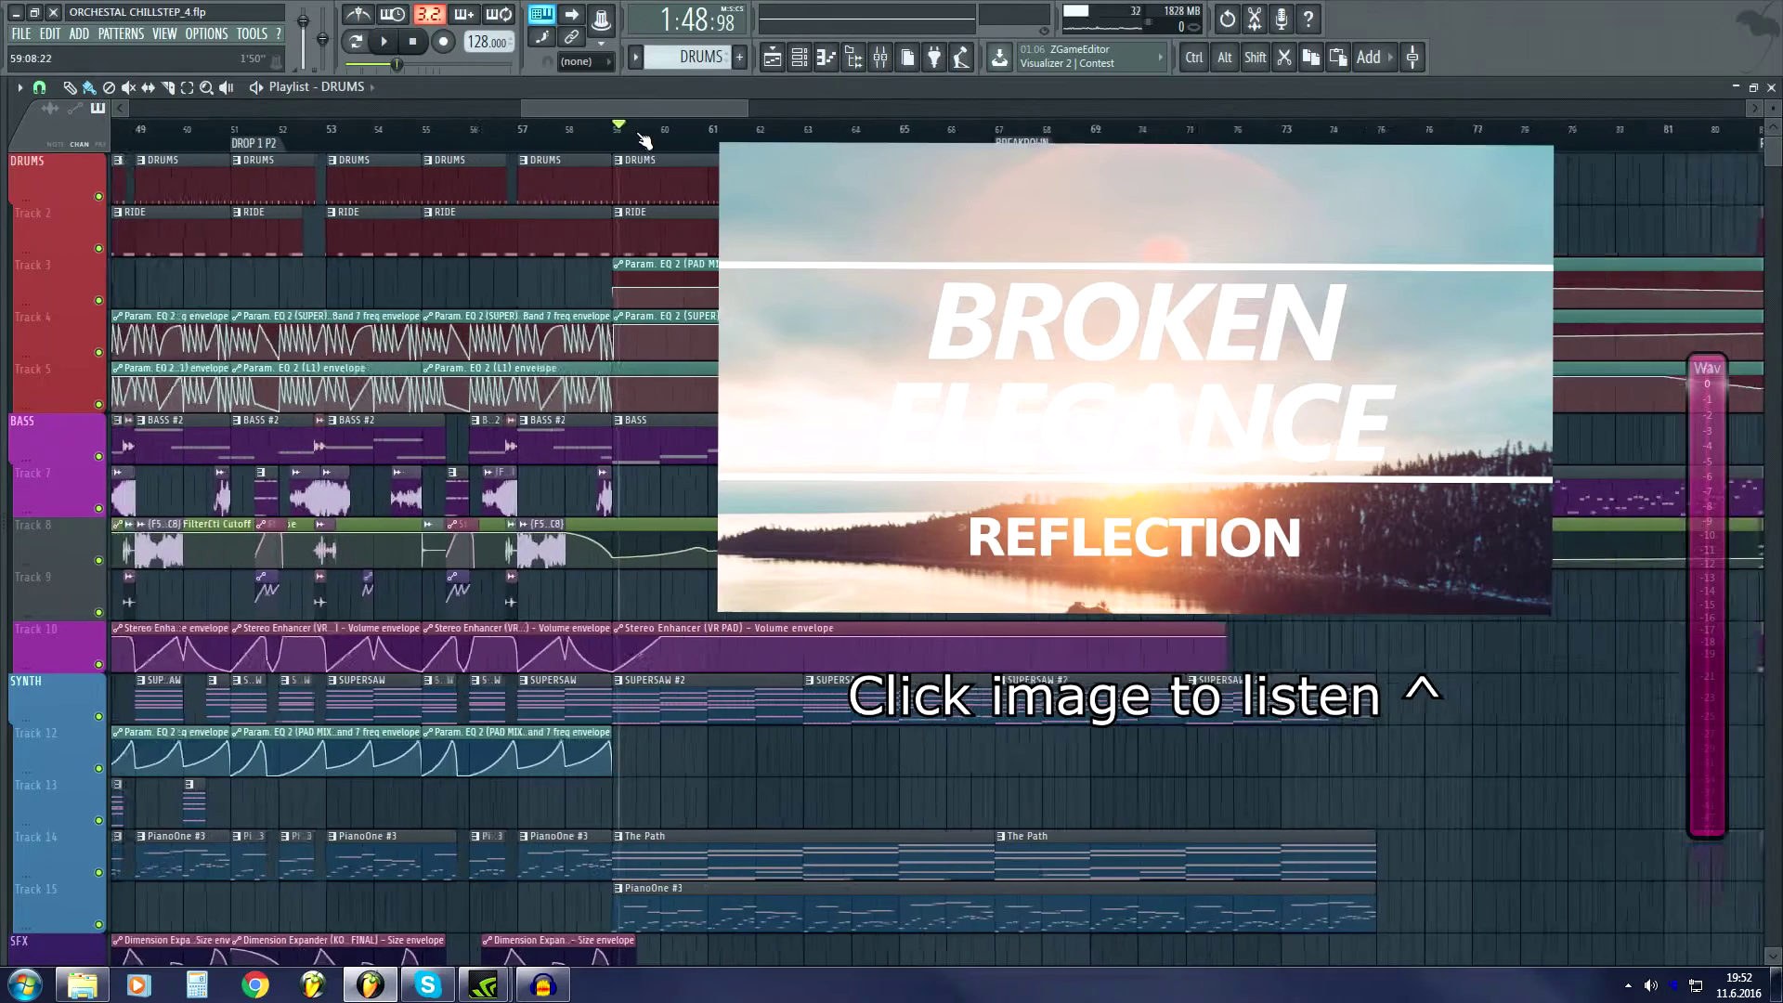
{"action": "key", "text": "F9"}
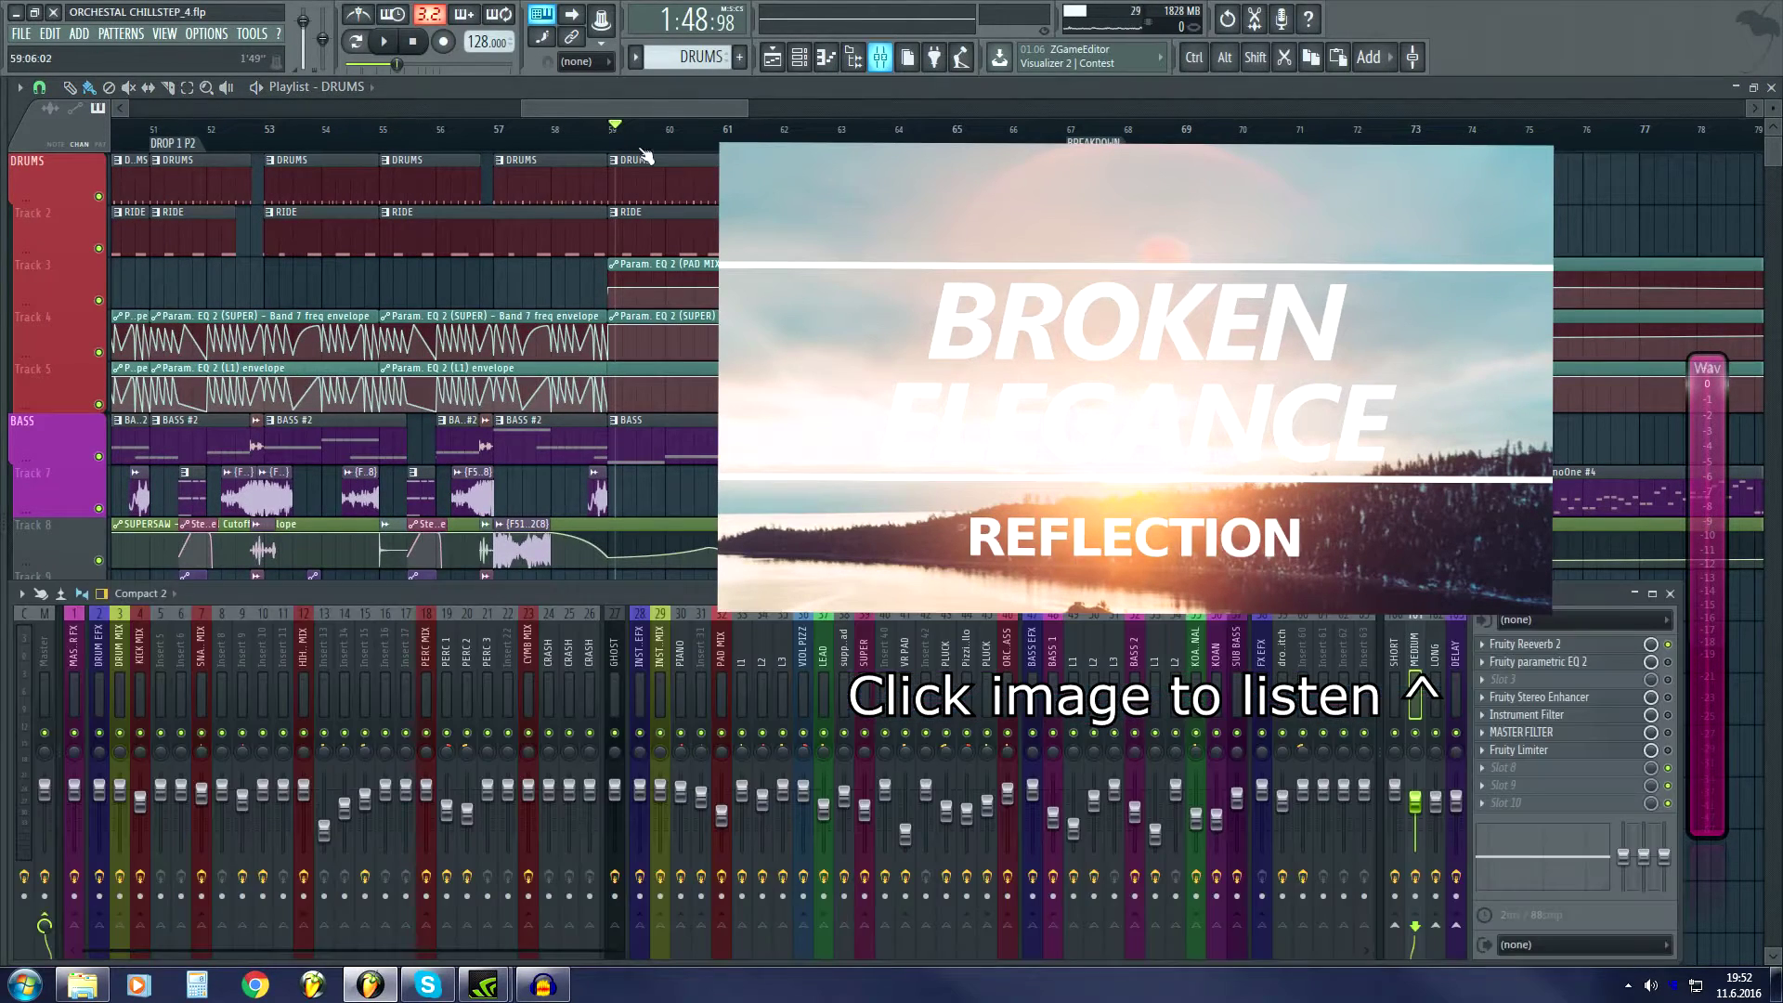